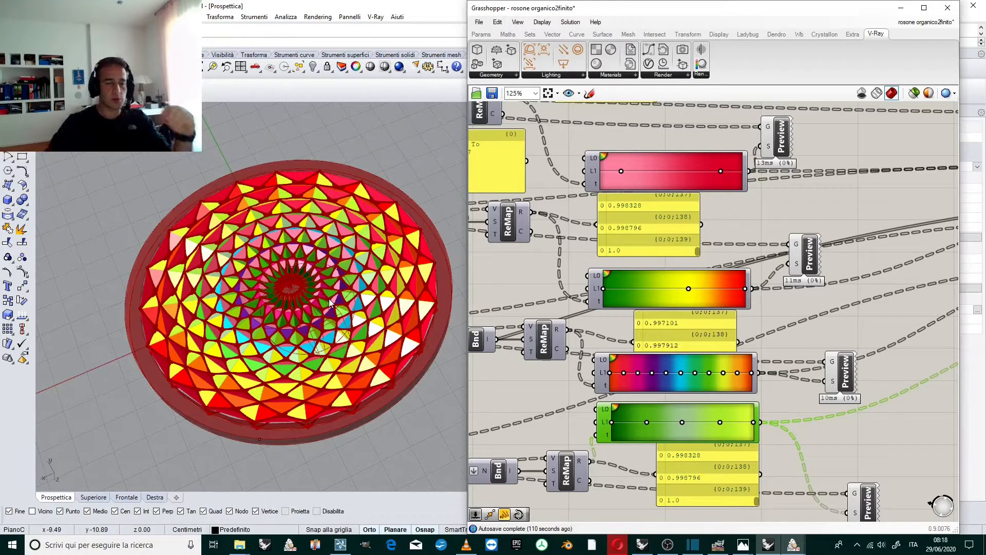
Step: Examine the finished coloured rose window up close and as a whole, along with the gradients that colour its panels
scroll(297, 338, up, 8)
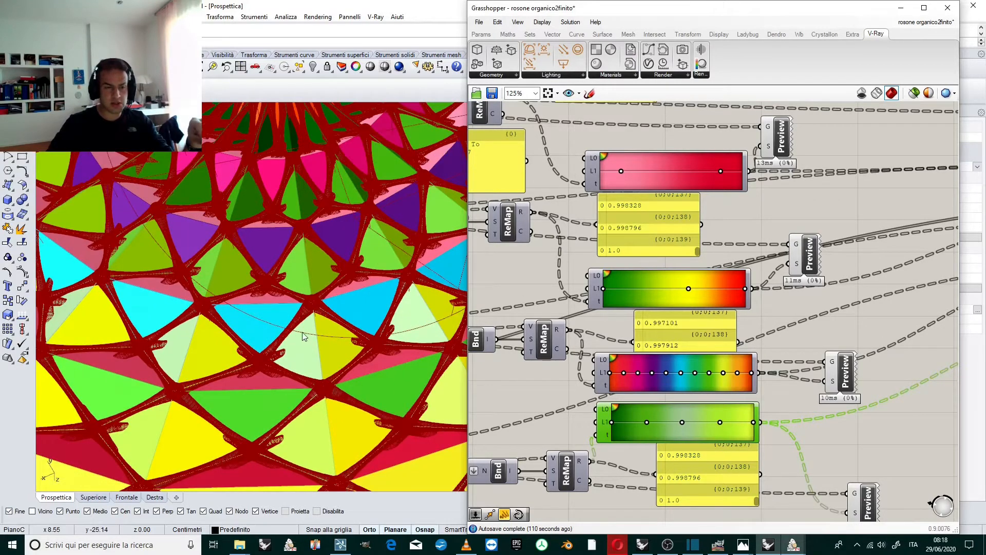
scroll(308, 329, down, 8)
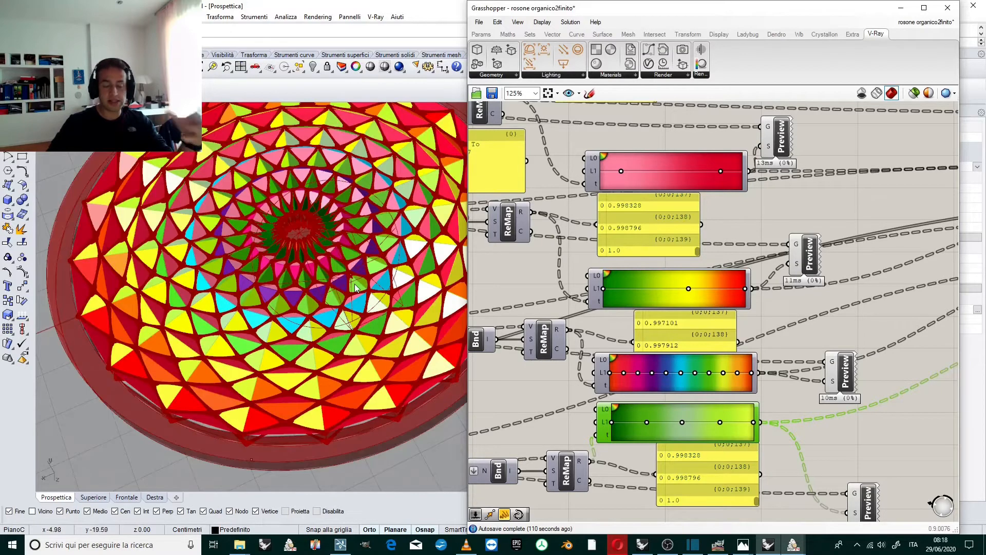
scroll(351, 299, down, 4)
scroll(352, 295, up, 2)
right_drag(352, 295, 376, 296)
scroll(381, 301, down, 2)
scroll(447, 316, up, 2)
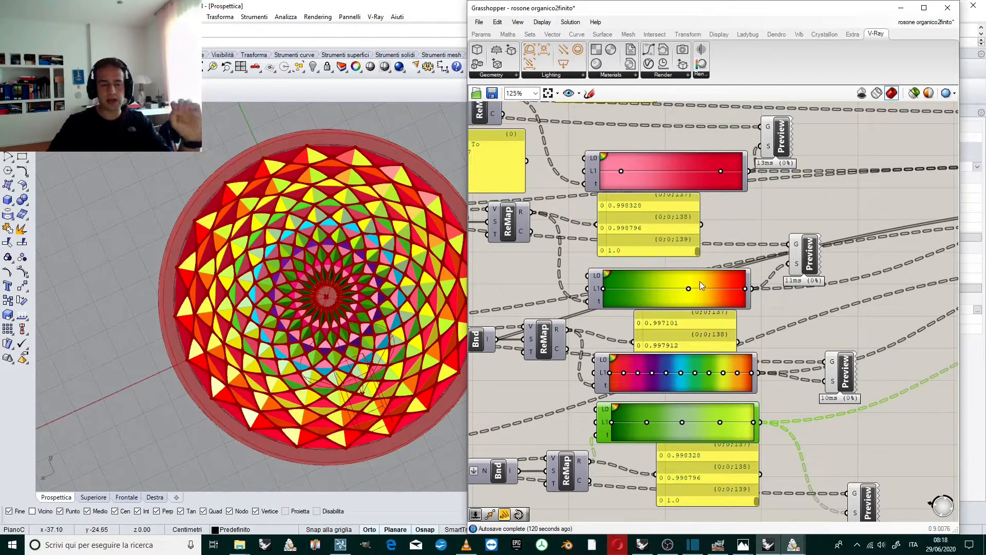
drag(688, 289, 674, 289)
scroll(397, 264, up, 4)
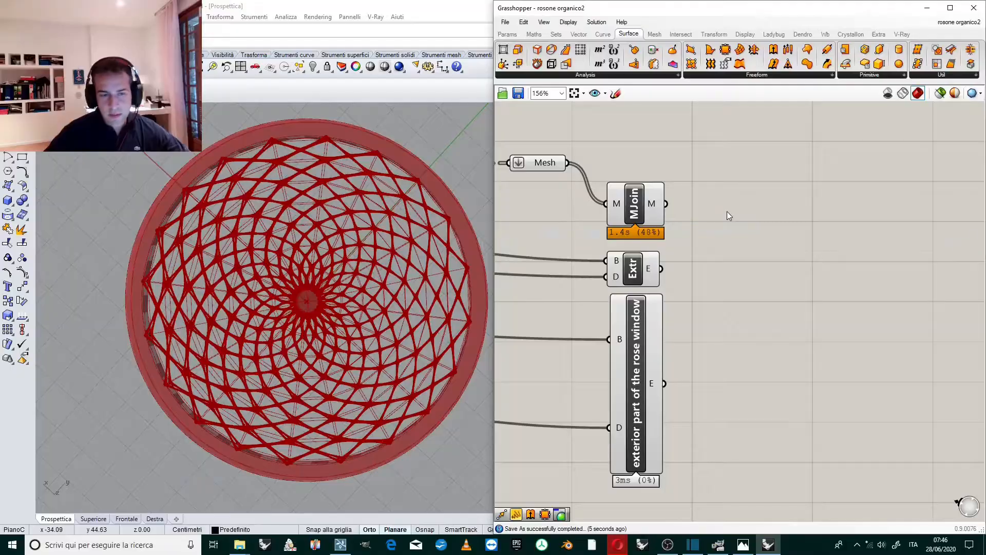
Step: Review the definition from the unit cell selector through the lattice and pipe components to the mesh join and extrusions
scroll(723, 207, up, 1)
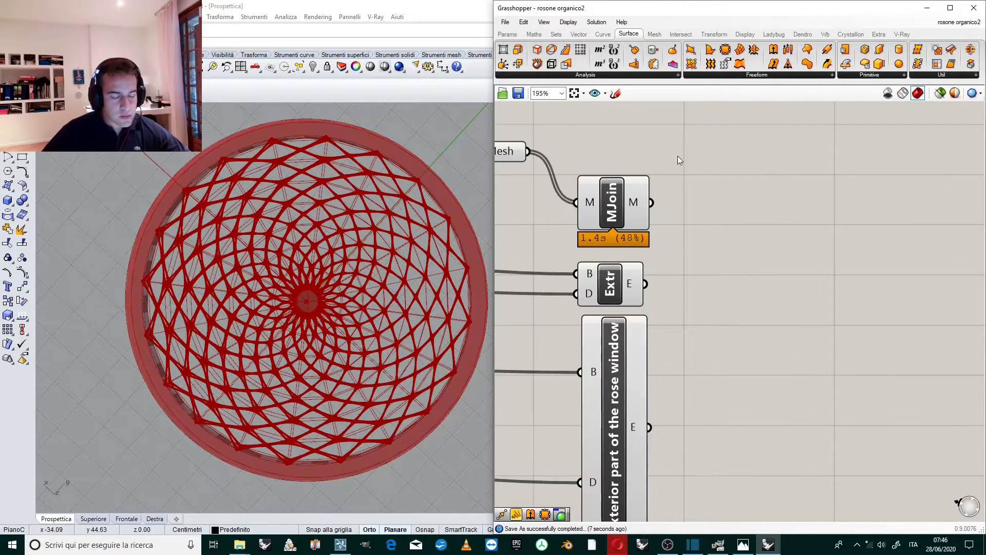
scroll(679, 163, down, 1)
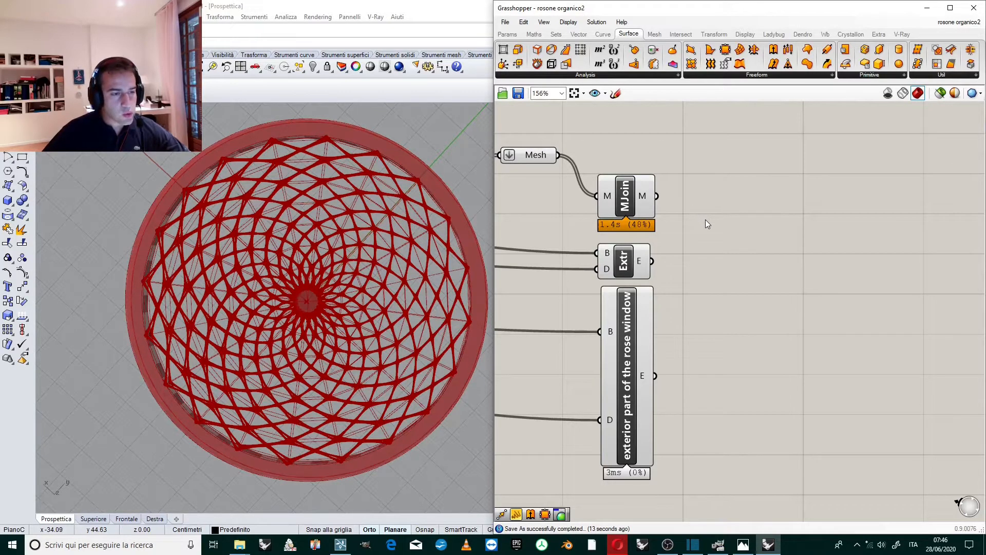
scroll(718, 197, down, 7)
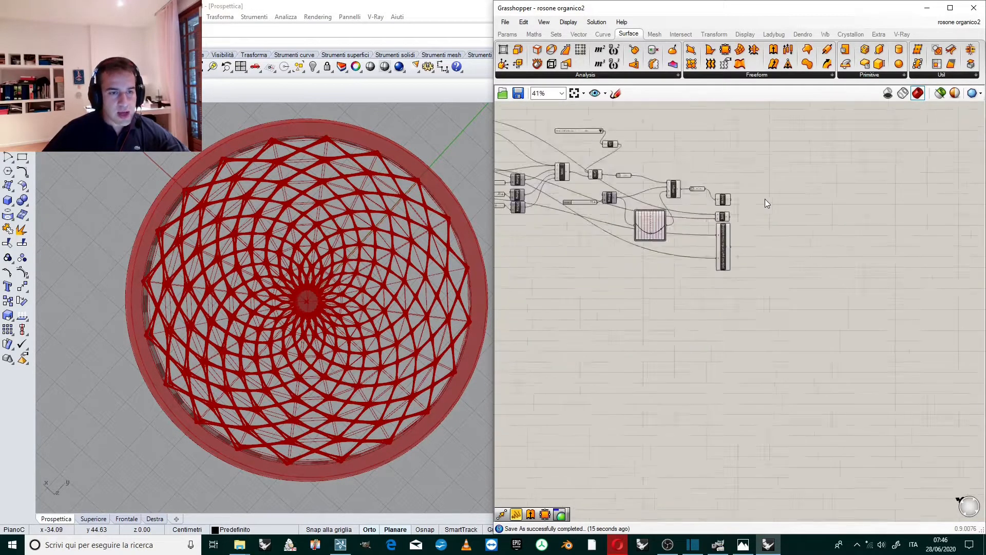
scroll(619, 126, up, 5)
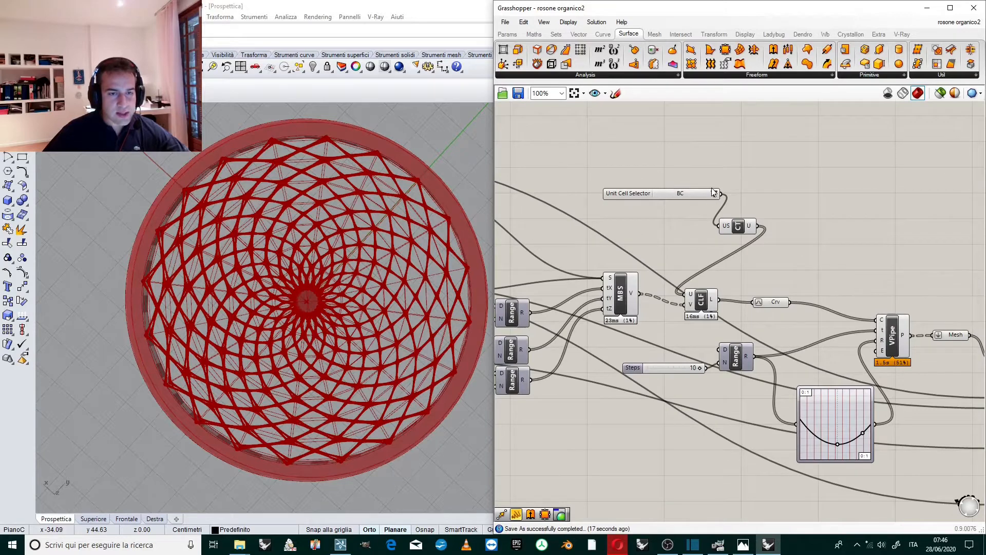
scroll(690, 190, up, 2)
click(676, 204)
click(639, 153)
scroll(637, 150, down, 4)
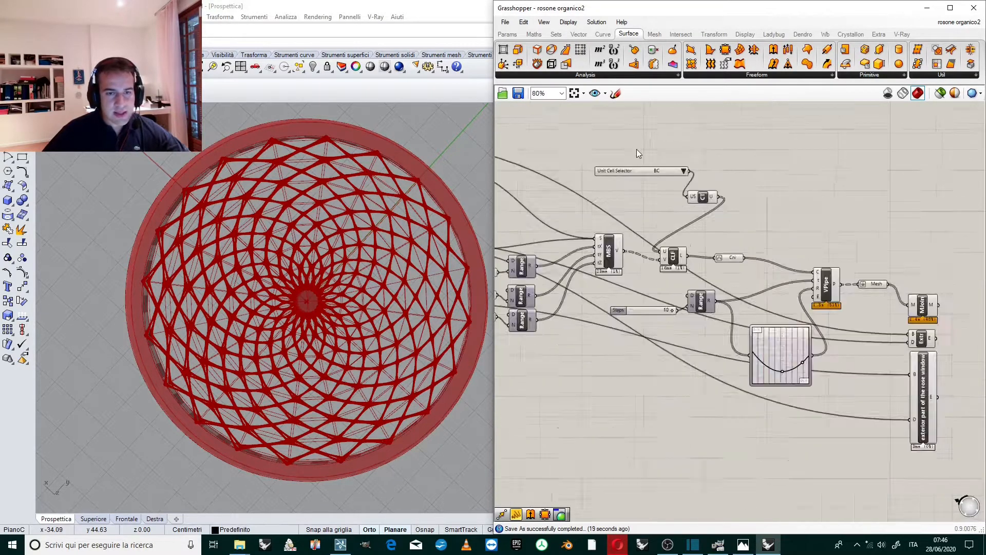
scroll(650, 160, up, 4)
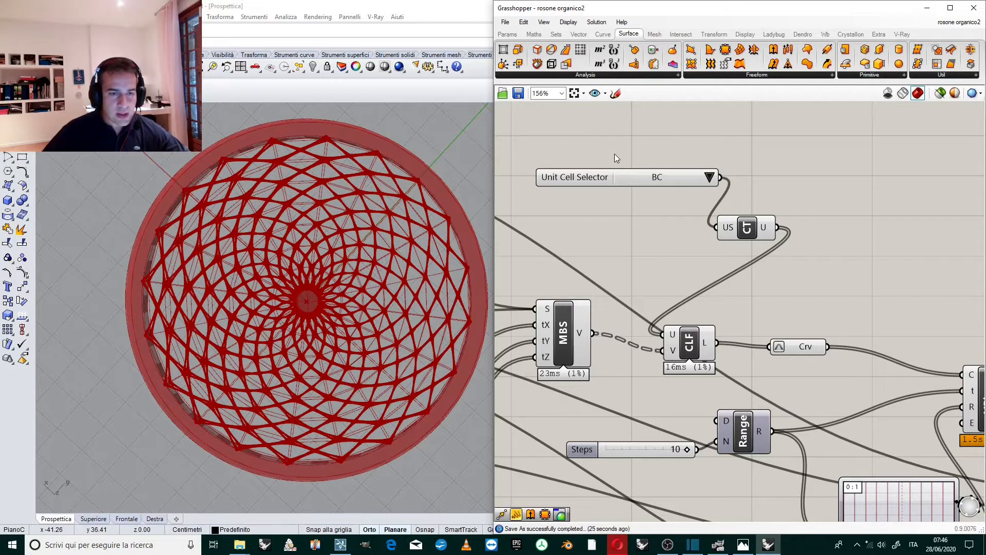
scroll(734, 168, down, 4)
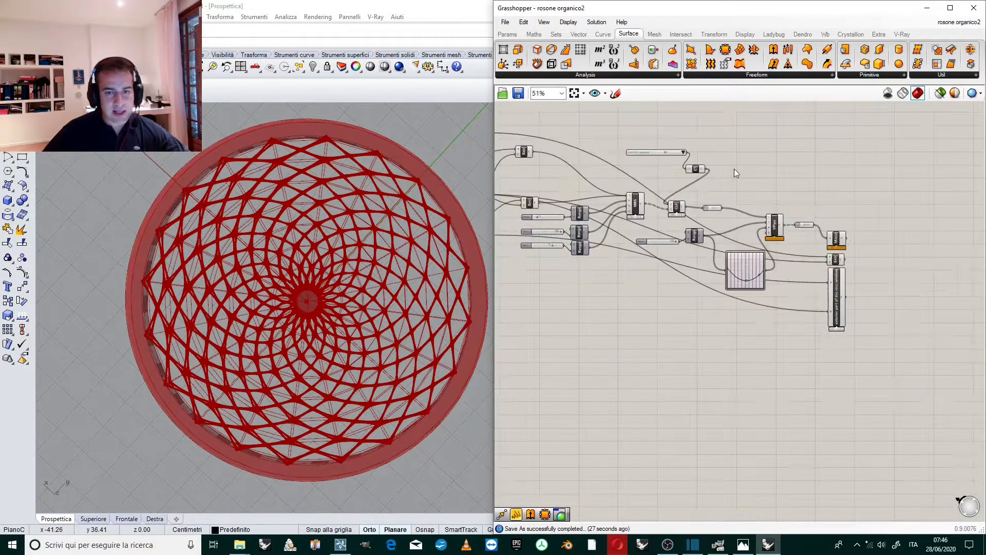
scroll(838, 245, up, 3)
scroll(838, 245, down, 1)
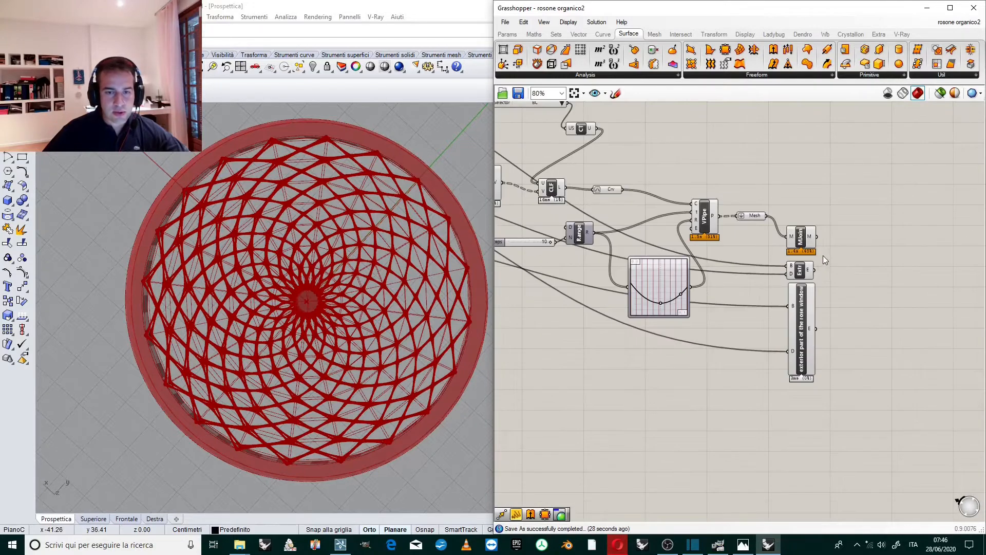
Step: Turn off the preview of the Extrude component below the mesh join and of the inner circle's Boundary surface
right_click(796, 272)
click(844, 296)
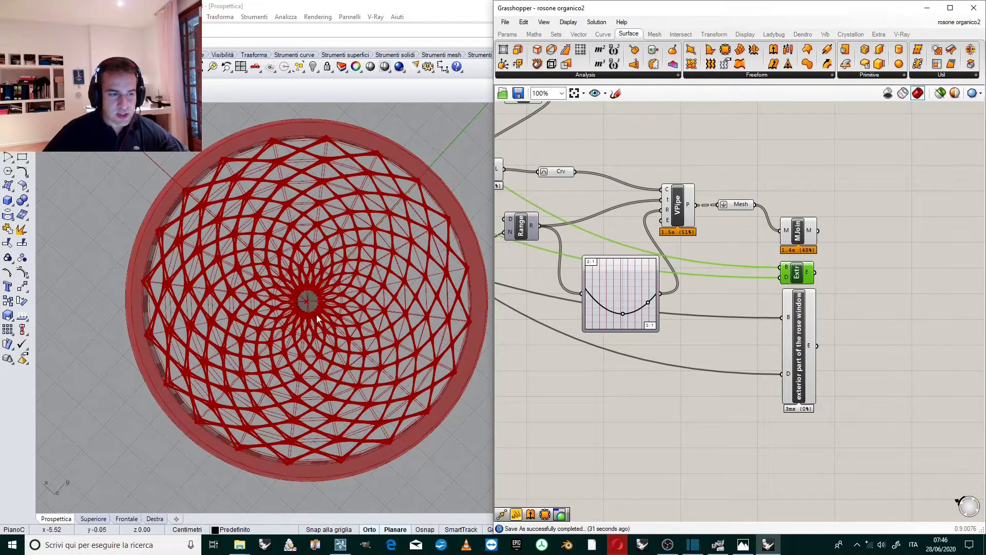
scroll(894, 279, down, 3)
scroll(719, 216, up, 3)
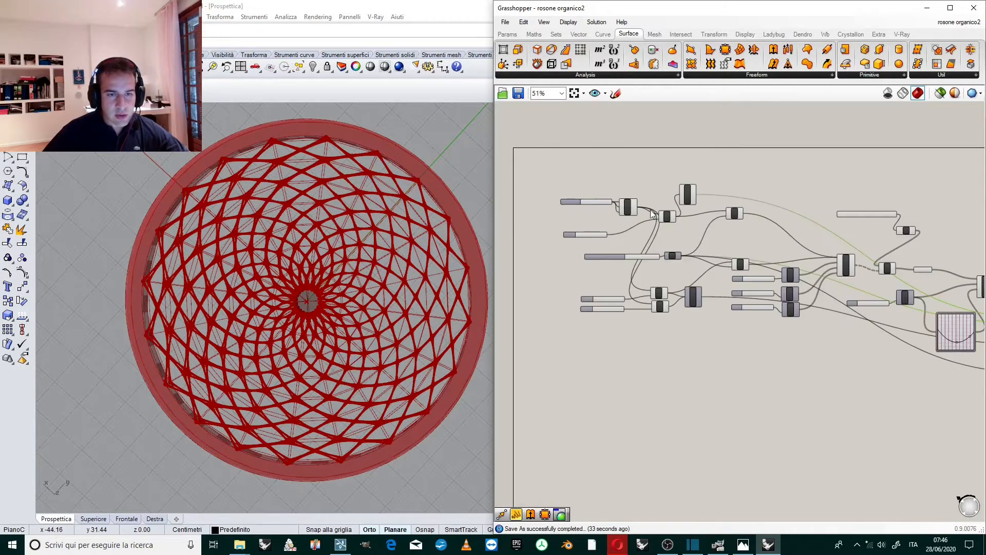
click(695, 188)
right_click(695, 188)
click(728, 211)
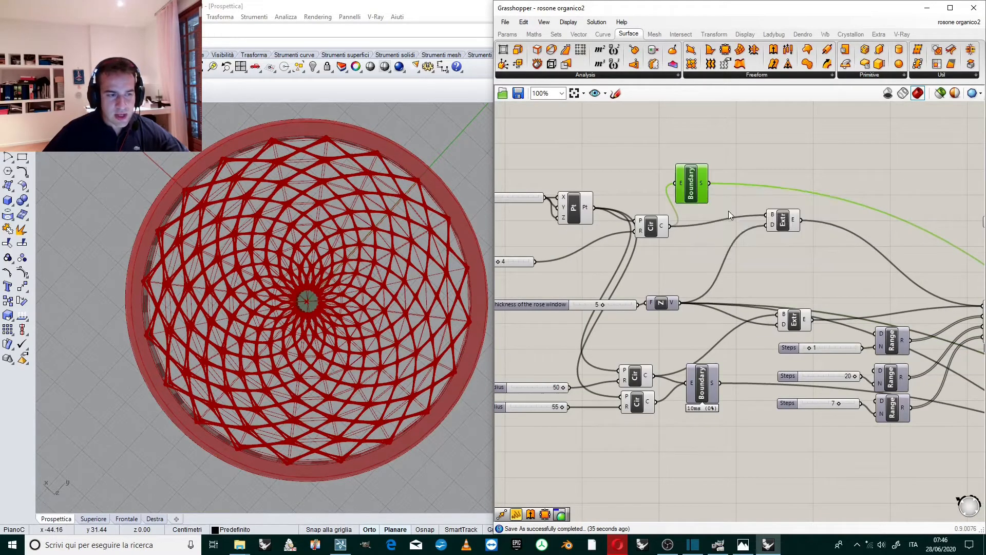
click(738, 156)
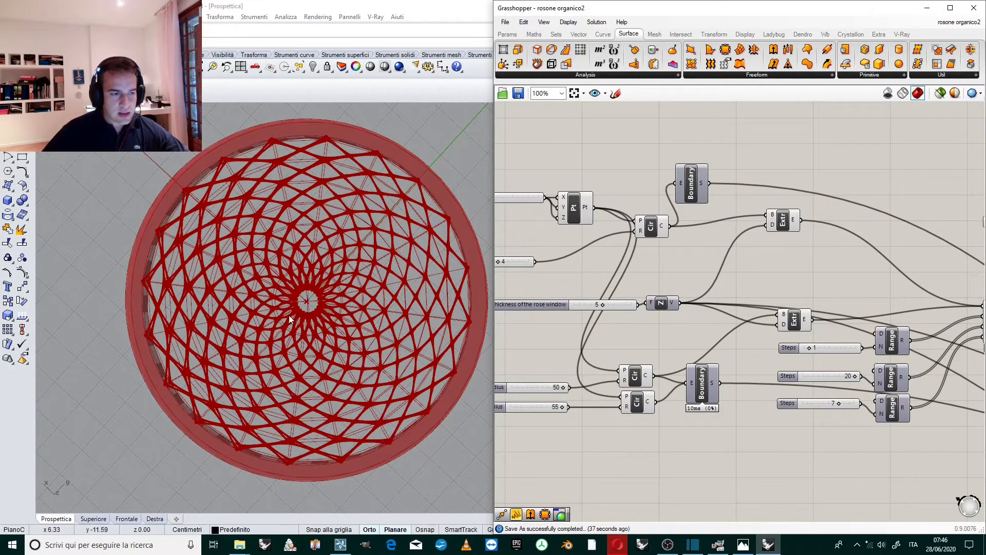
Step: Inspect the central opening of the lattice and the ends of the pipes around it
scroll(362, 279, up, 8)
mouse_move(312, 298)
right_down()
mouse_move(343, 304)
mouse_move(340, 221)
mouse_move(312, 292)
right_up()
scroll(338, 235, up, 3)
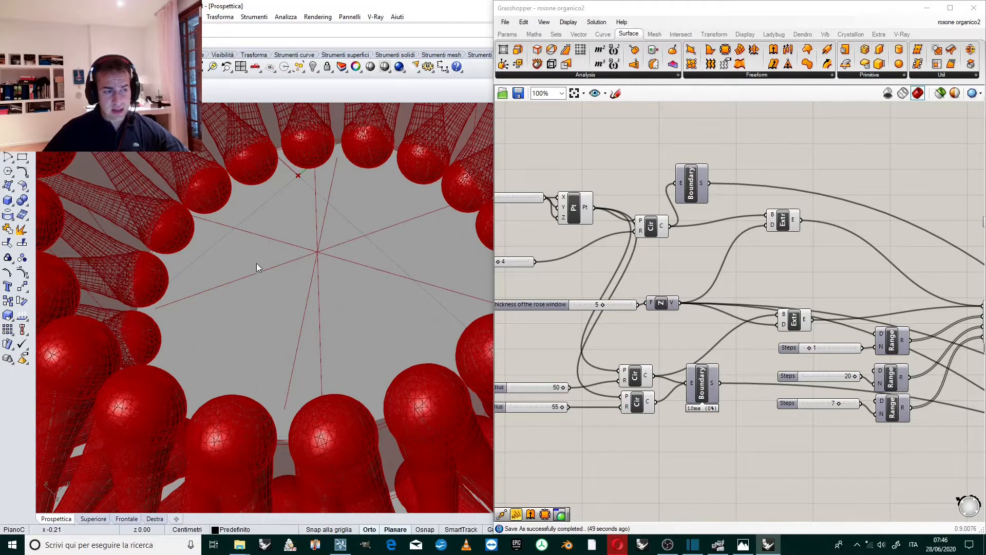
right_drag(256, 263, 226, 230)
scroll(310, 218, up, 2)
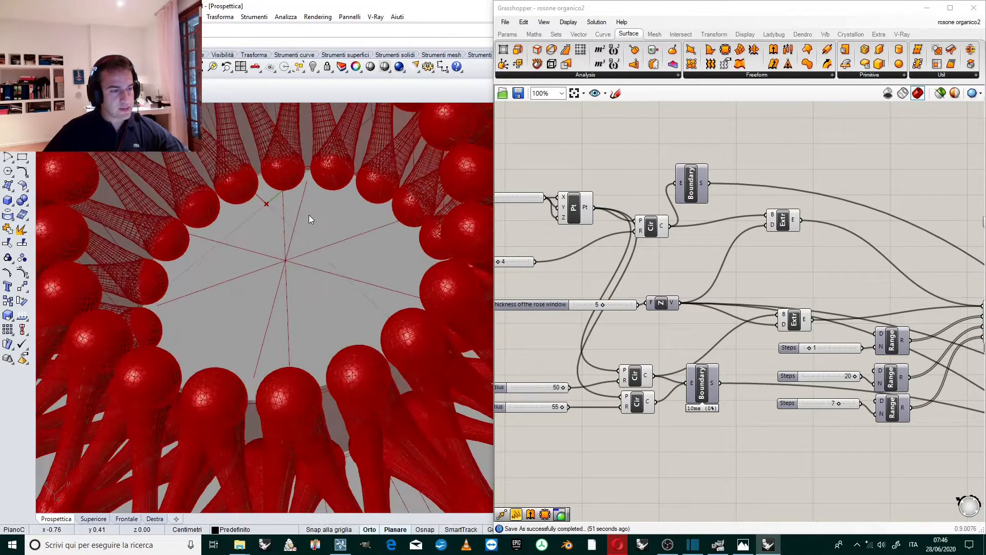
right_drag(310, 218, 328, 265)
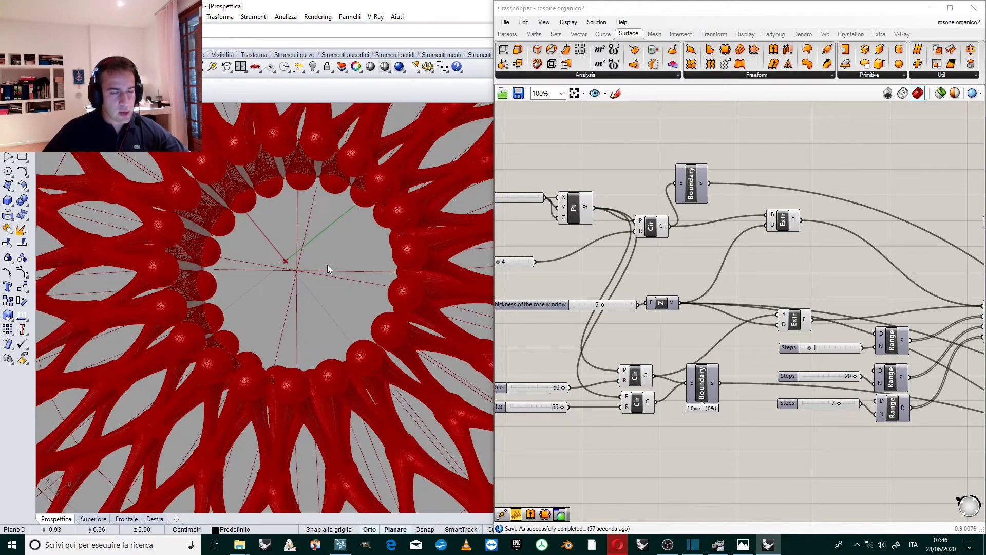
Step: Add a Panel beside the Unit Cell Selector and feed it the selector's output
scroll(747, 152, down, 1)
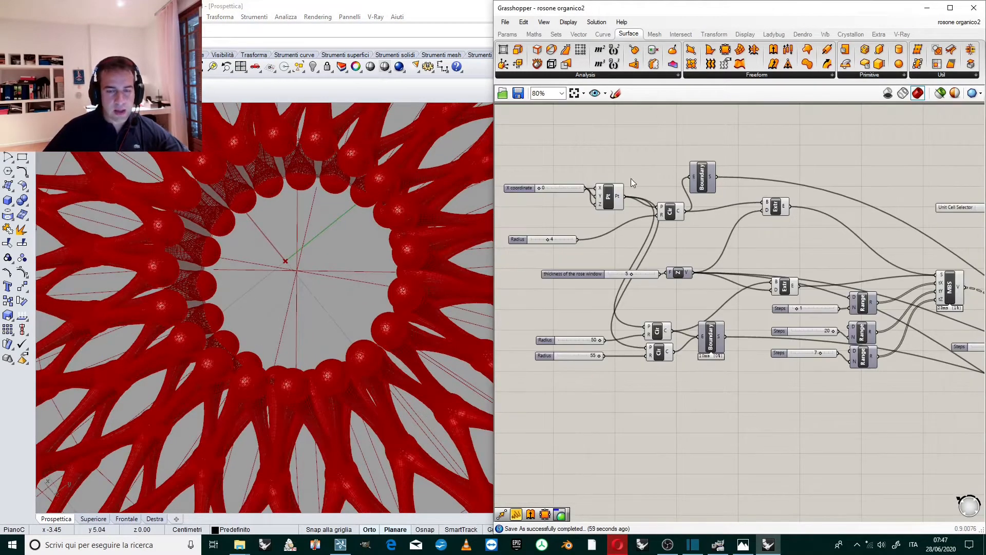
scroll(803, 206, down, 1)
scroll(920, 190, up, 4)
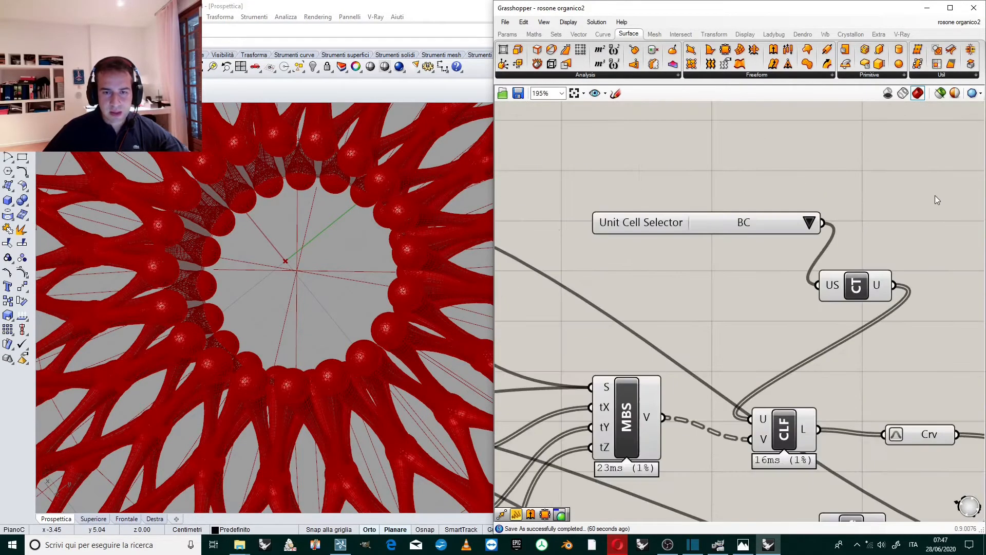
scroll(806, 186, up, 1)
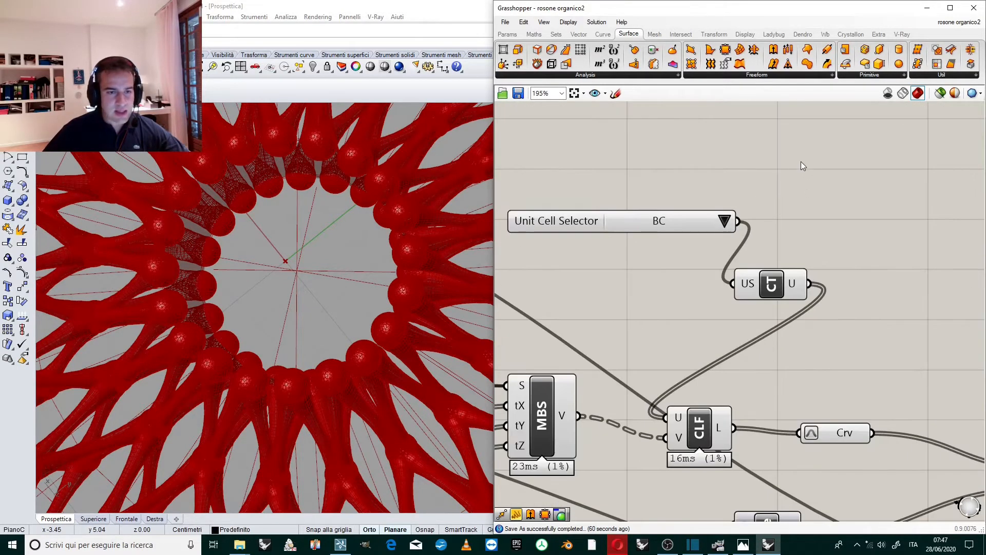
double_click(801, 162)
text(panel)
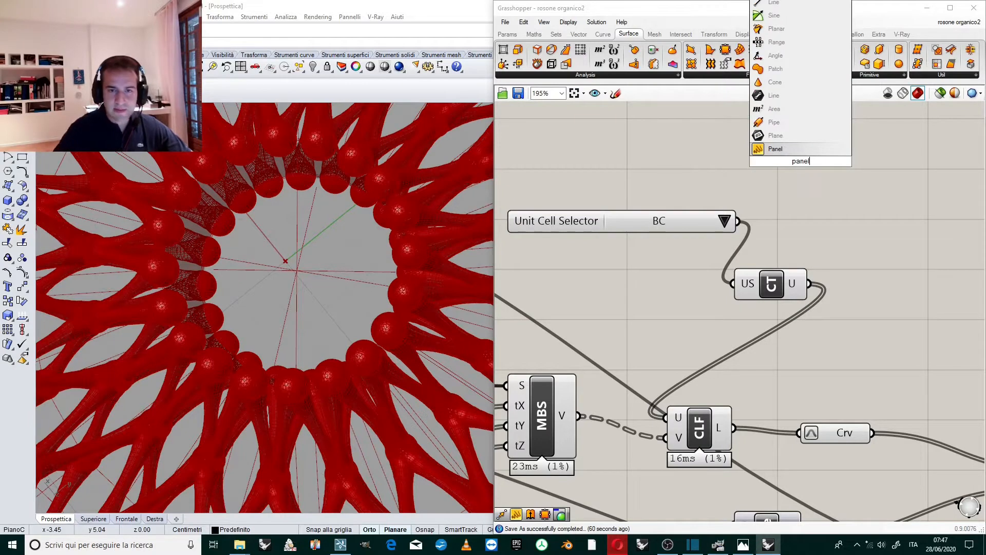
click(797, 148)
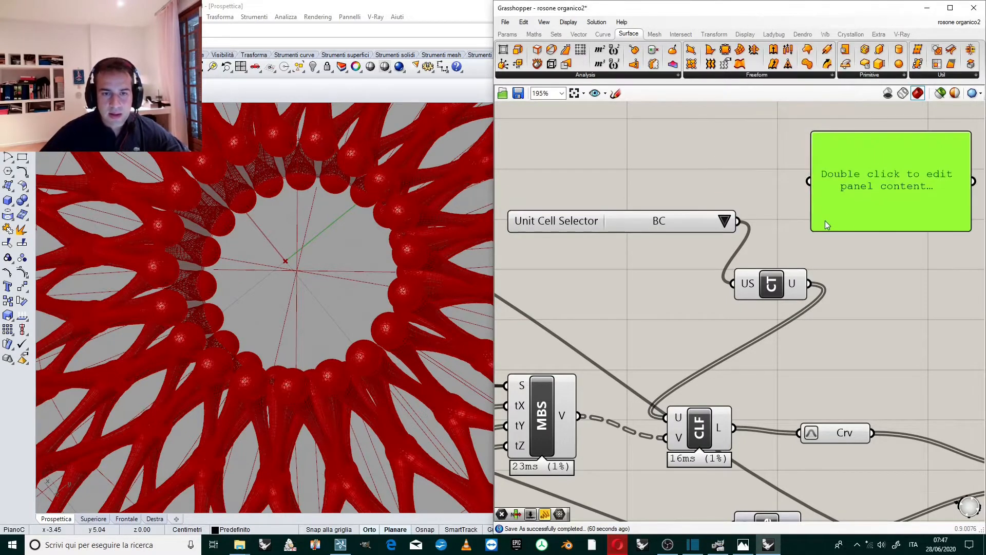
drag(745, 220, 810, 181)
scroll(724, 174, up, 1)
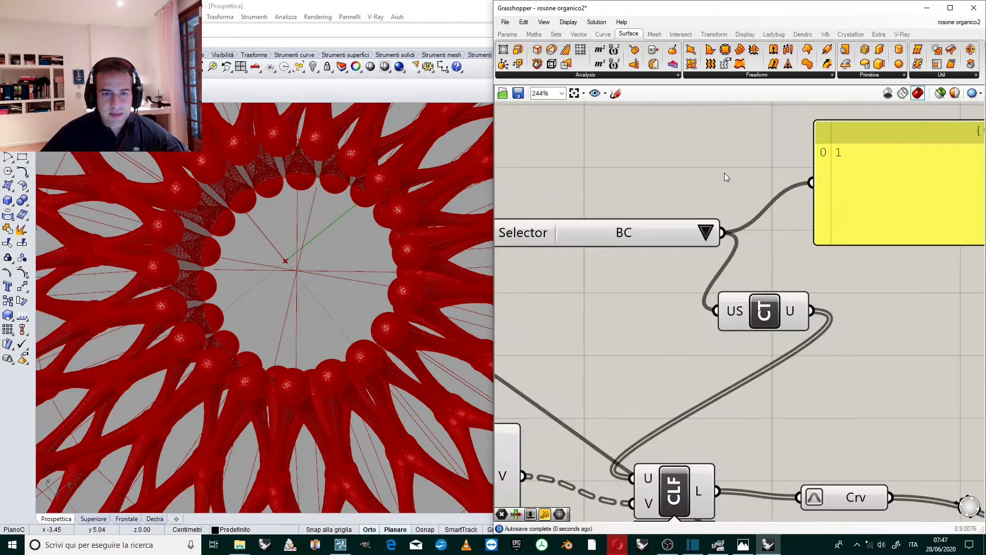
Step: Rewire the panel to read the U output of the CT component and look through its listed data
drag(811, 310, 819, 199)
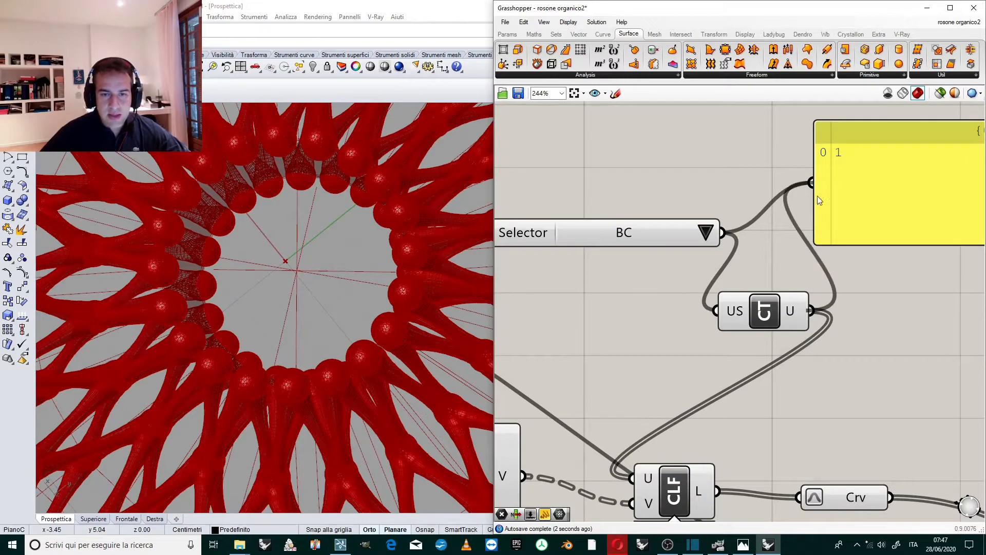
right_drag(729, 146, 549, 174)
drag(827, 189, 843, 233)
drag(759, 267, 771, 354)
drag(724, 162, 821, 173)
scroll(681, 159, down, 3)
scroll(720, 182, up, 1)
scroll(833, 202, down, 1)
scroll(833, 206, down, 1)
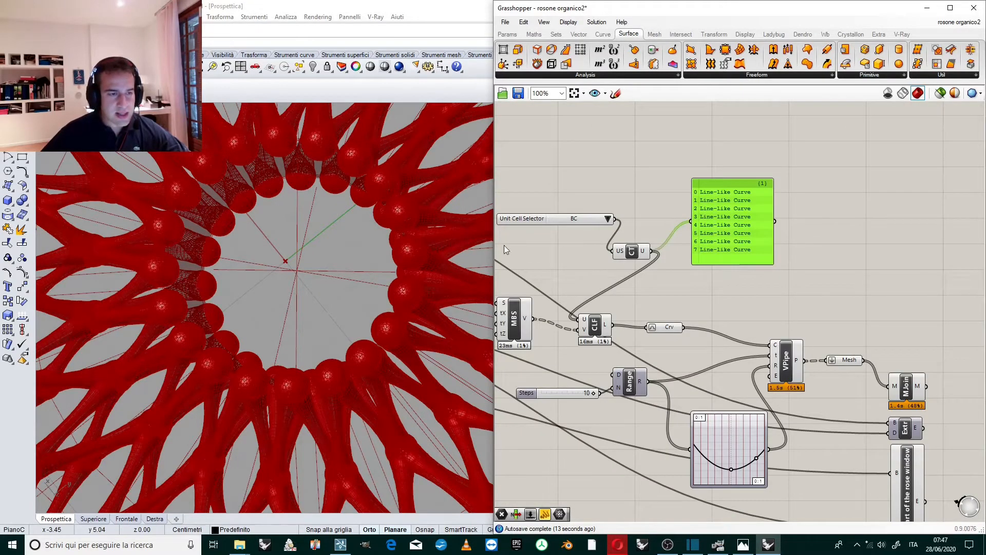
click(862, 226)
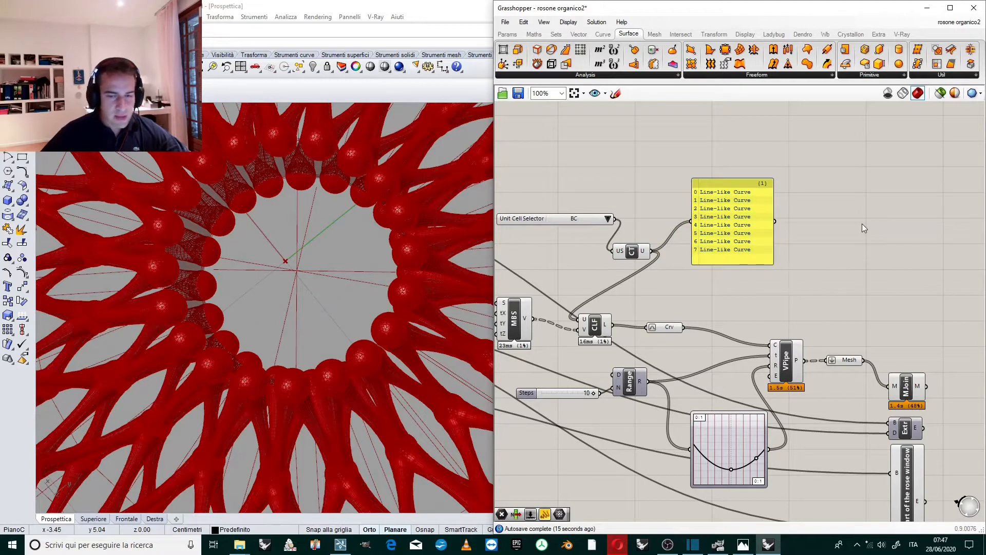
Step: Examine how the unit cell curves pass through the CLF and Crv components to VPipe and form the lattice around the centre
scroll(840, 229, down, 1)
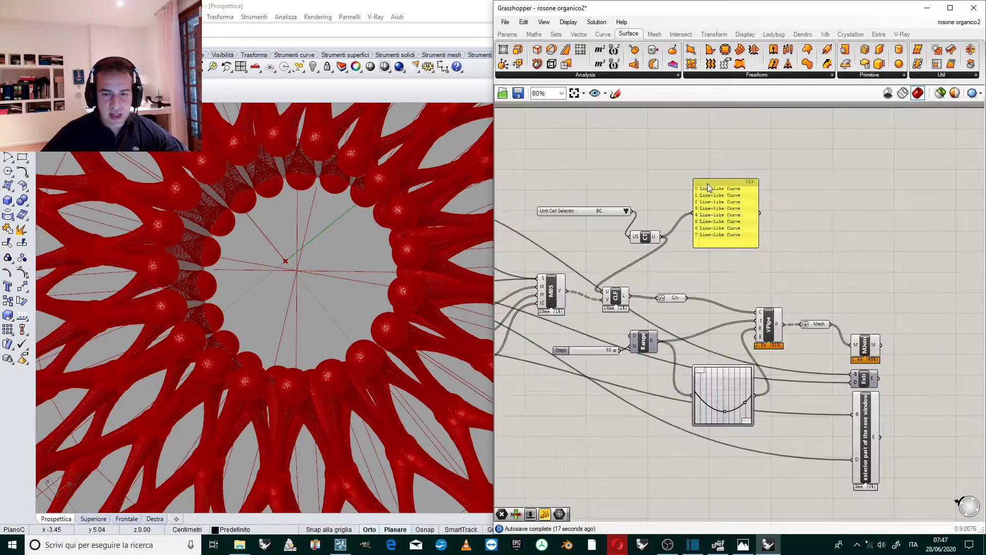
click(839, 410)
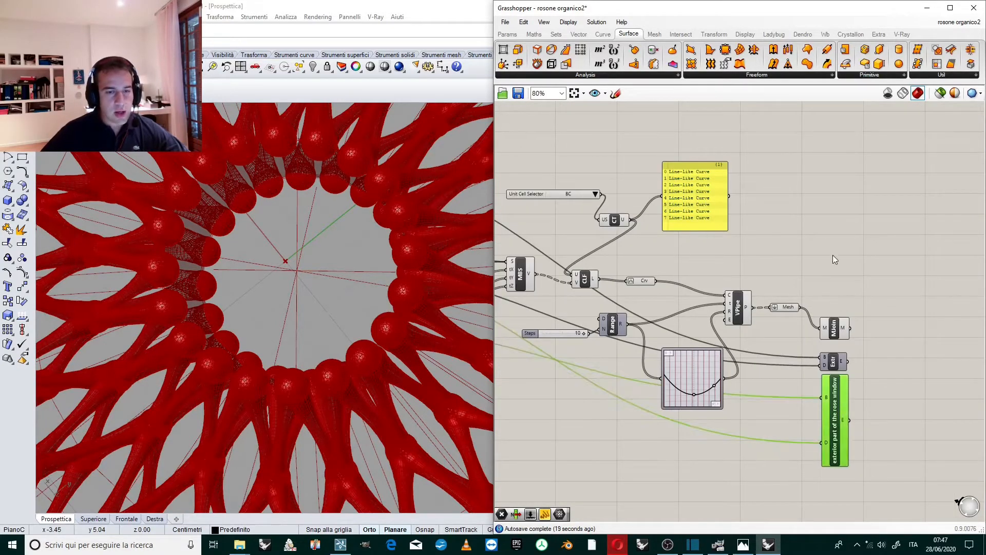
scroll(668, 231, up, 2)
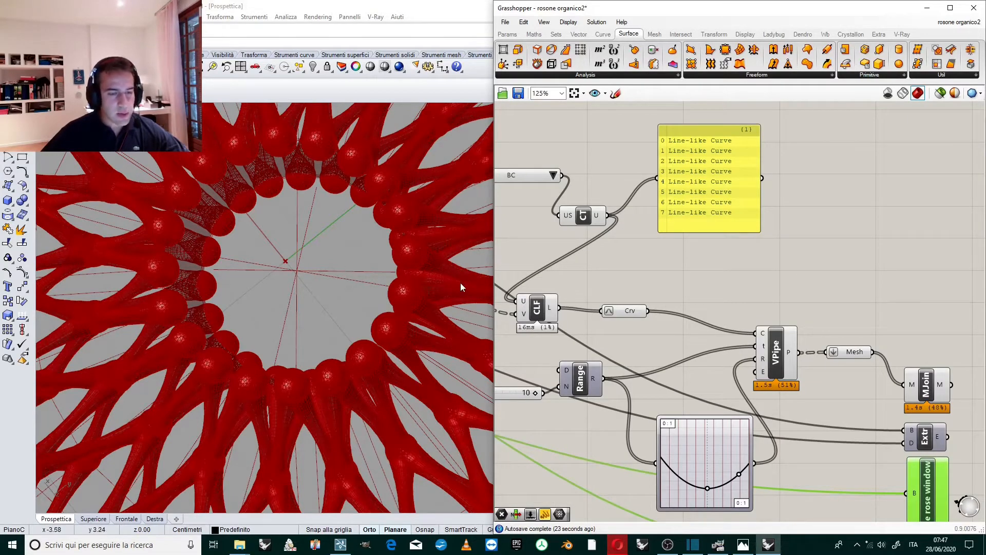
mouse_move(639, 313)
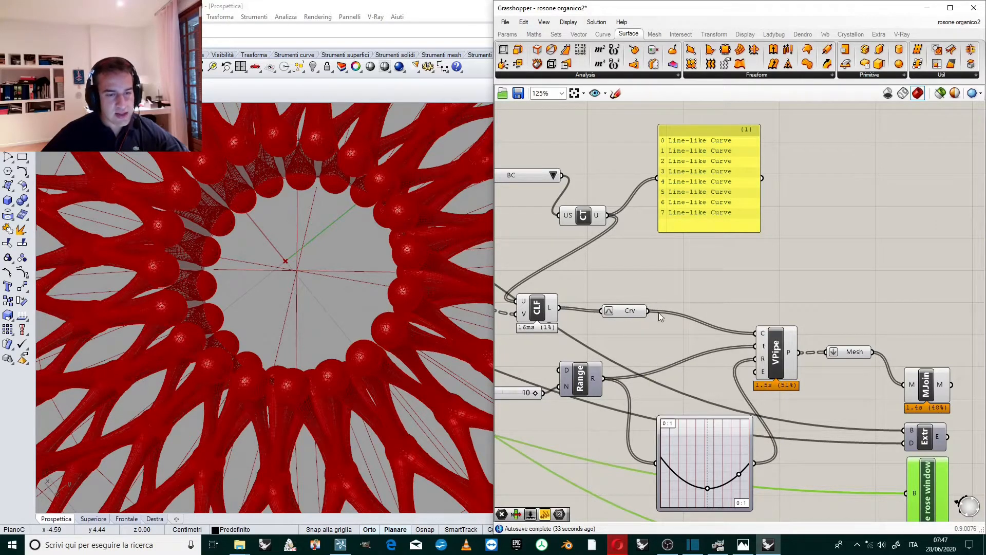
scroll(329, 286, down, 6)
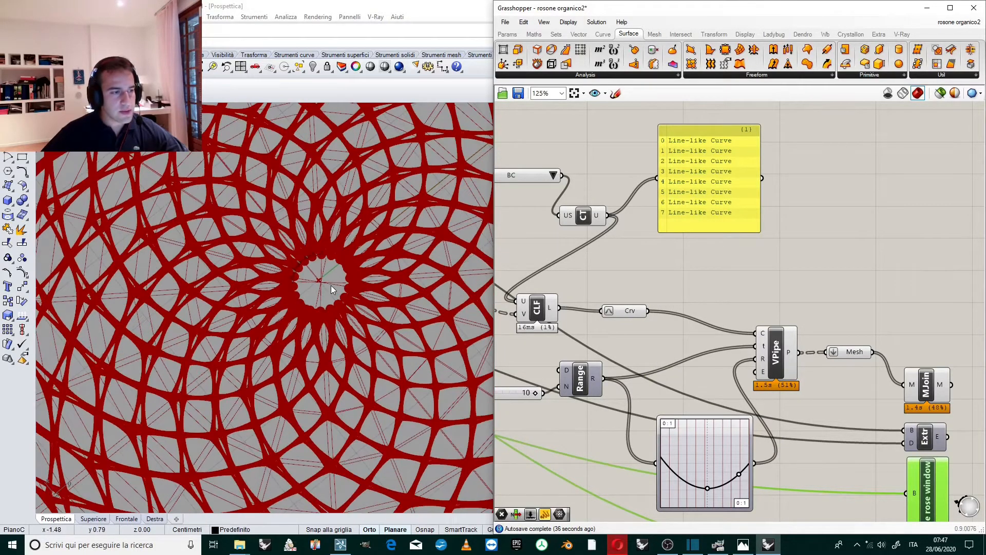
scroll(372, 371, up, 5)
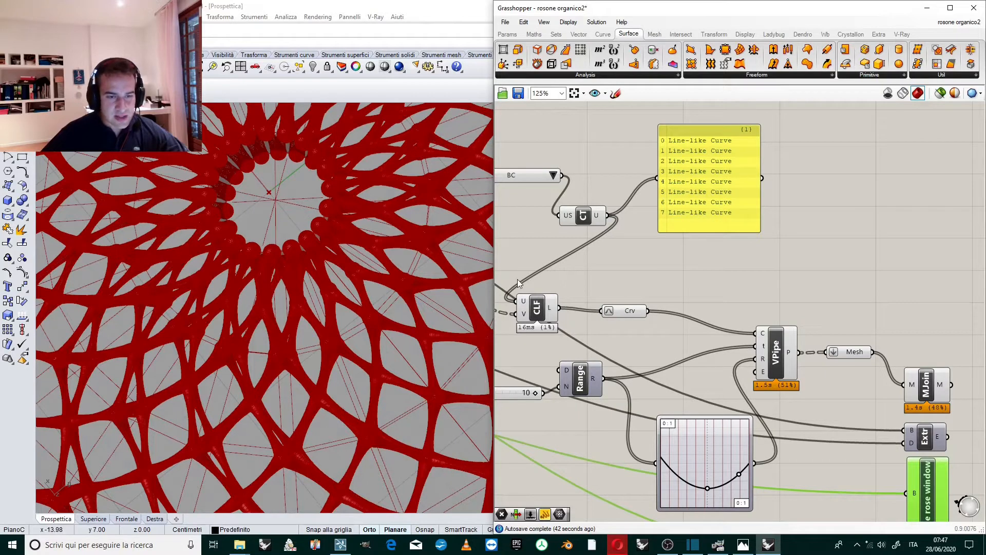
click(705, 255)
scroll(688, 262, down, 3)
scroll(685, 263, up, 3)
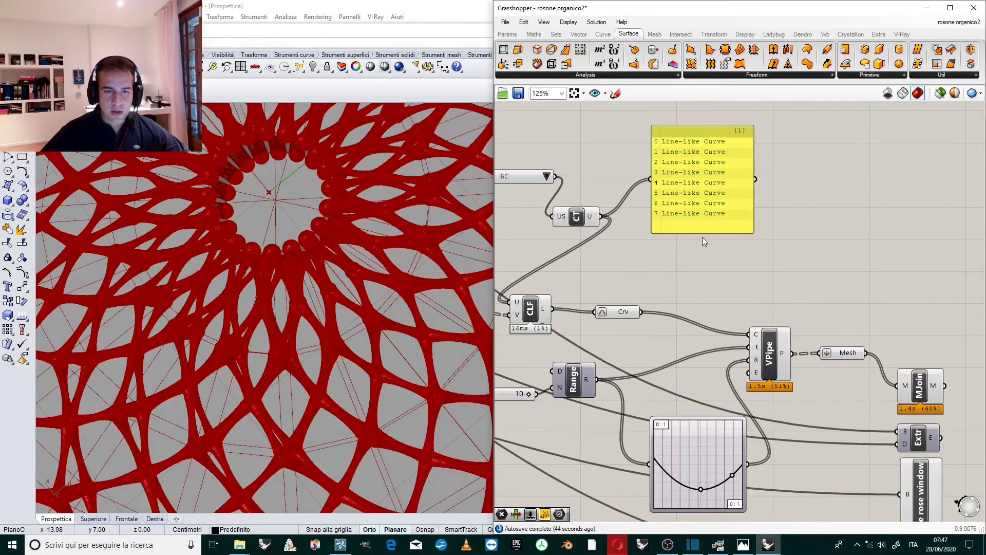
Step: Move the panel that reads the CT output higher on the canvas, away from the VPipe chain
drag(688, 192, 687, 150)
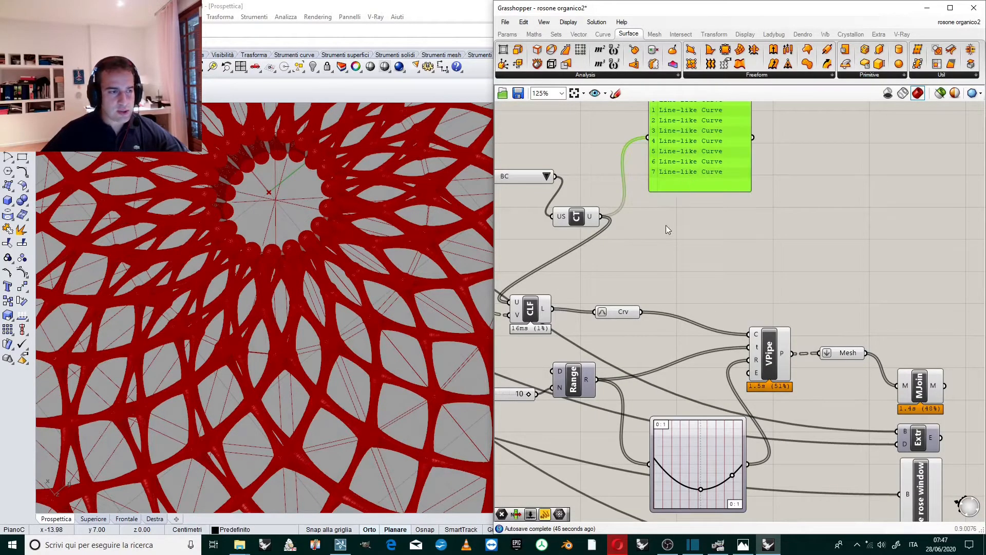
scroll(650, 264, down, 2)
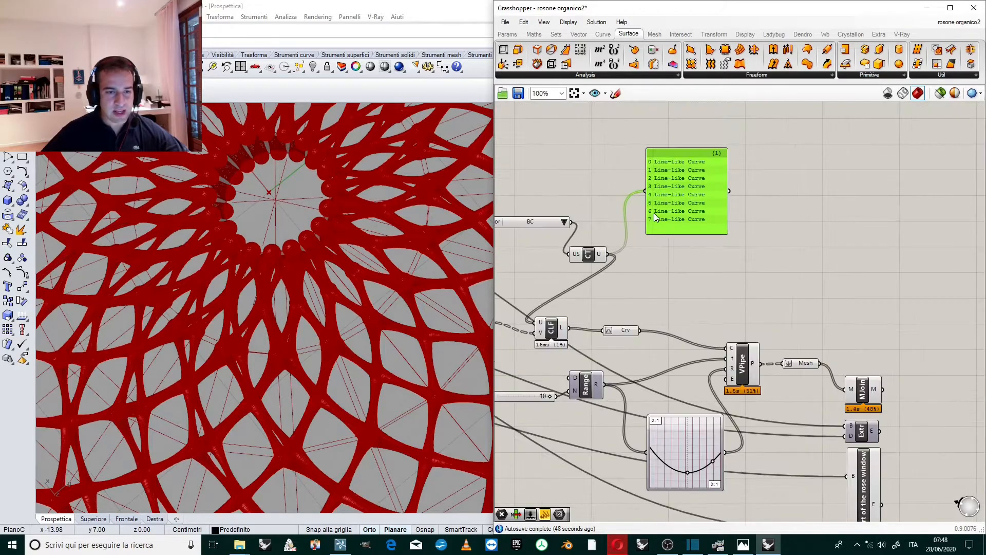
click(689, 289)
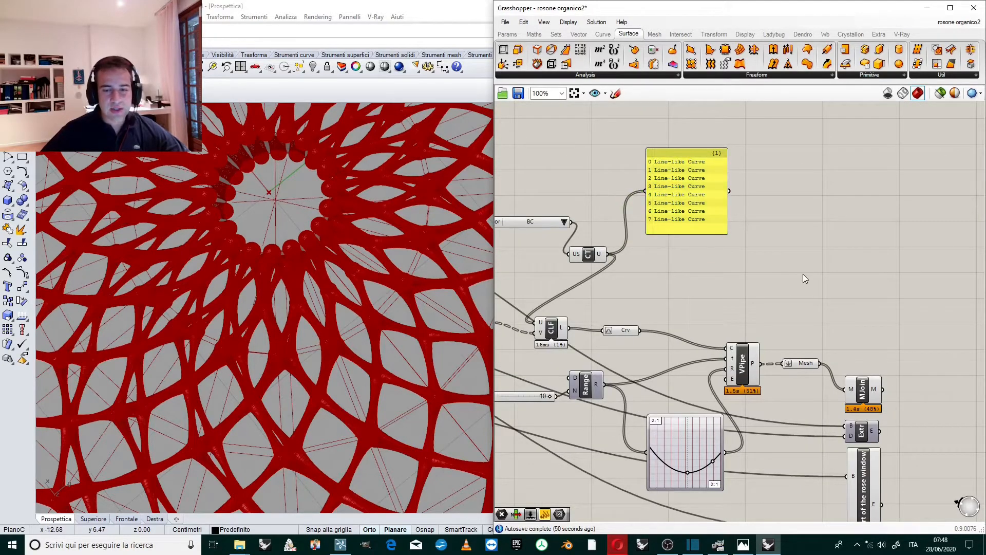
scroll(789, 275, down, 2)
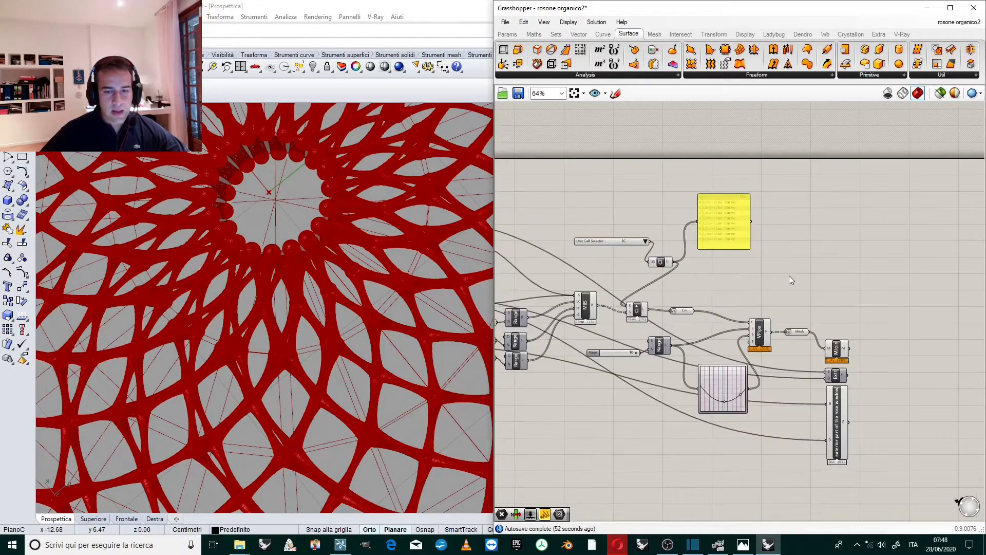
scroll(689, 240, up, 3)
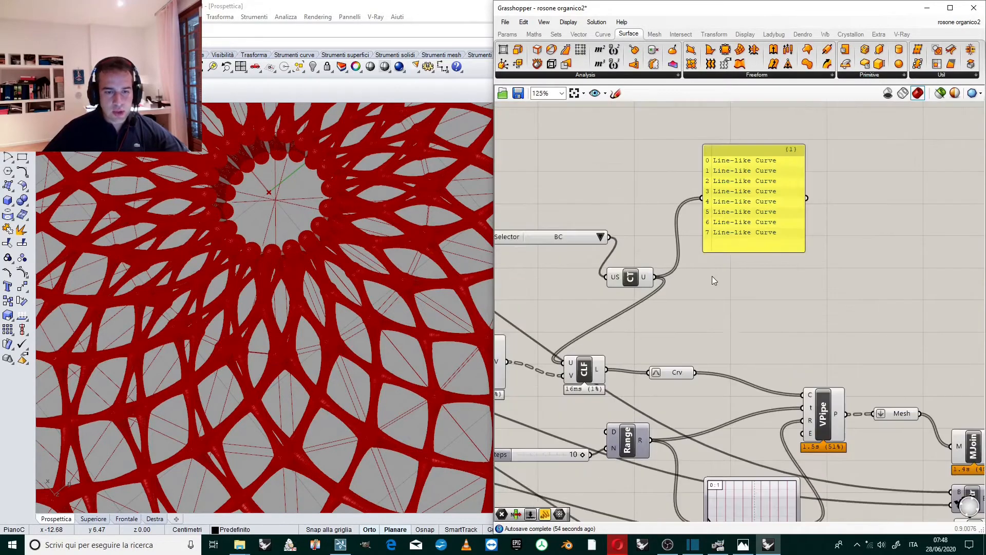
Step: Add a Partition List component between the CT output panel and VPipe
click(670, 375)
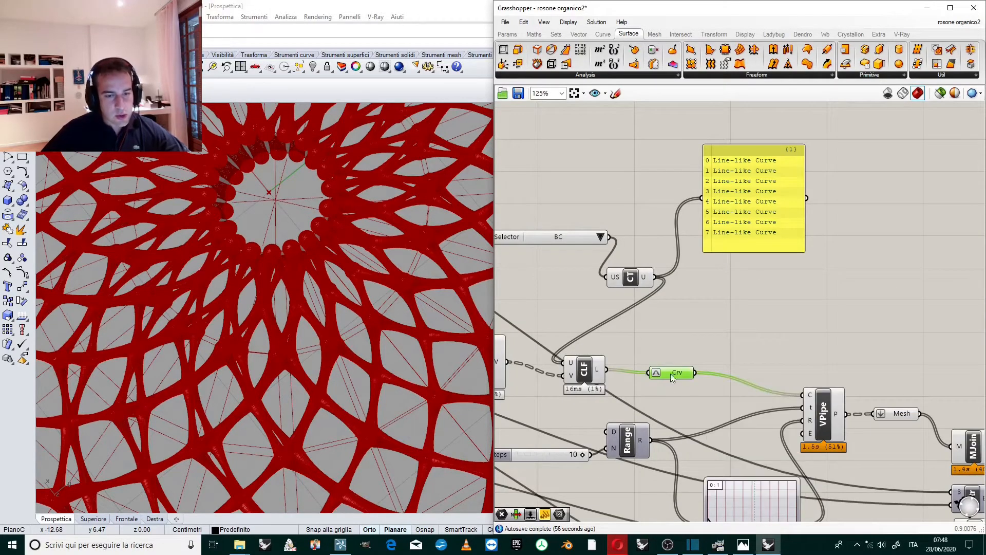
double_click(747, 317)
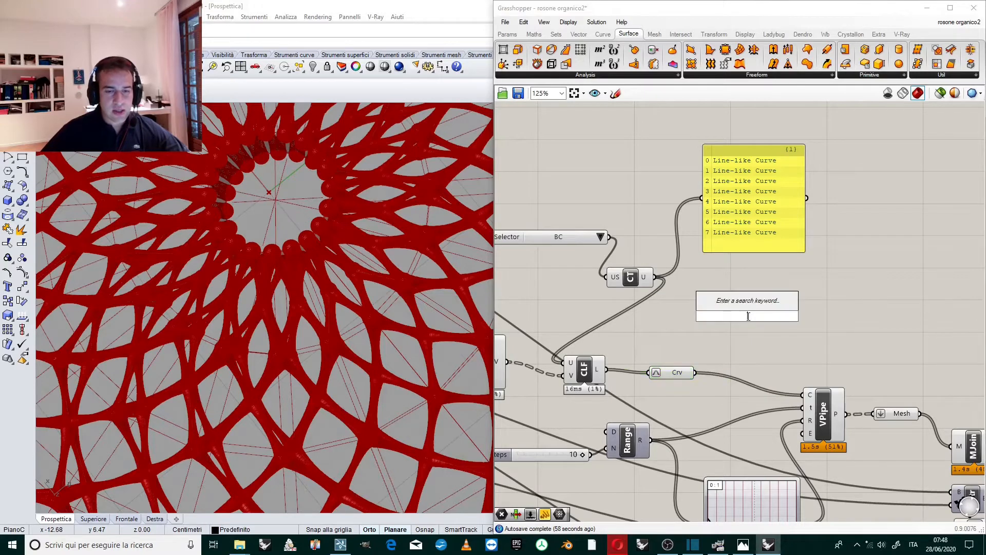
text(partit)
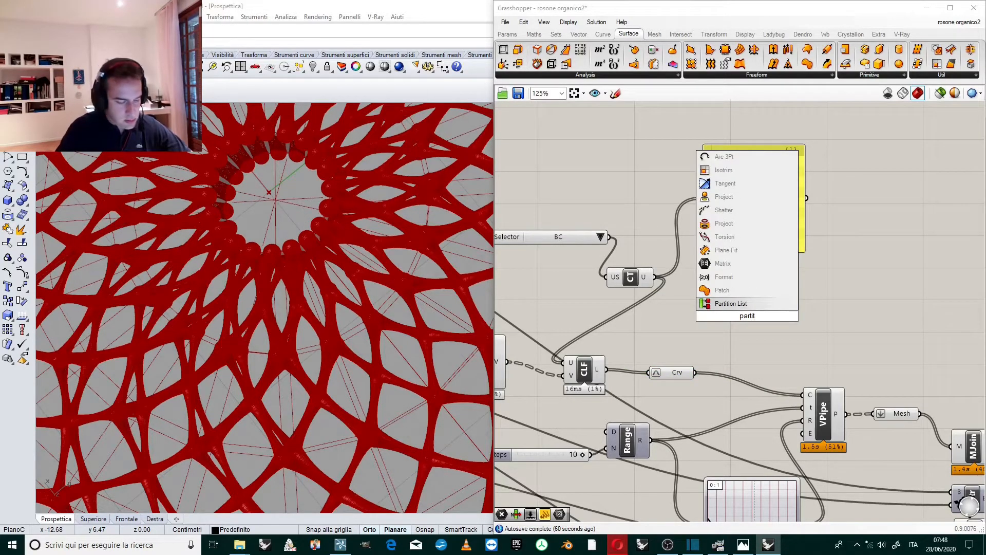
text(ion)
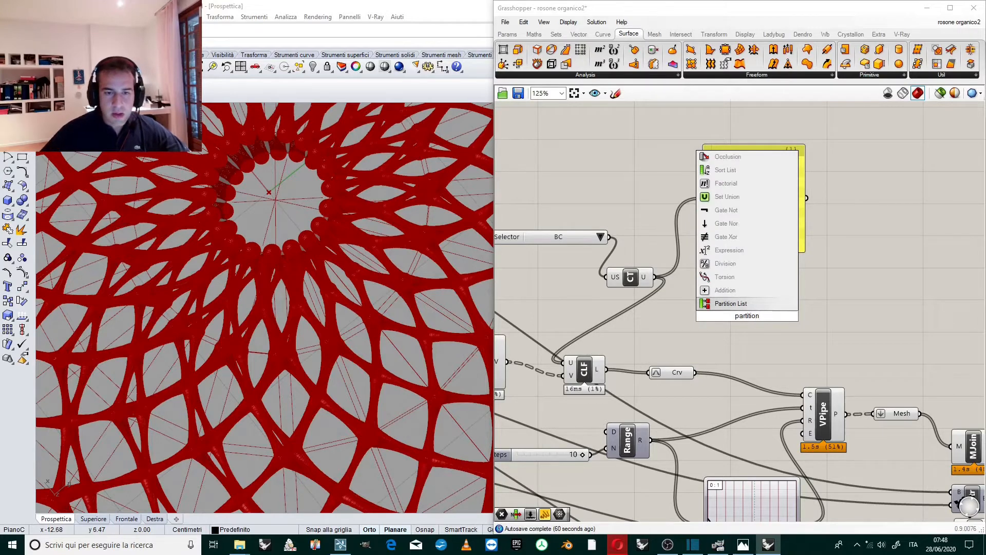
click(751, 305)
drag(762, 316, 805, 330)
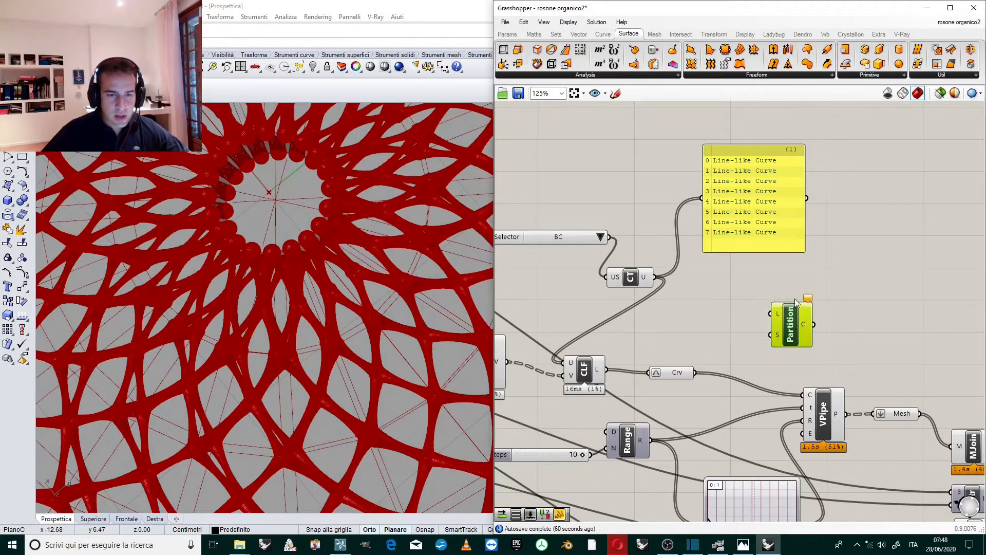
Step: Feed the Crv output into Partition List's L input and move the component farther away, leaving space before it
drag(711, 363, 765, 314)
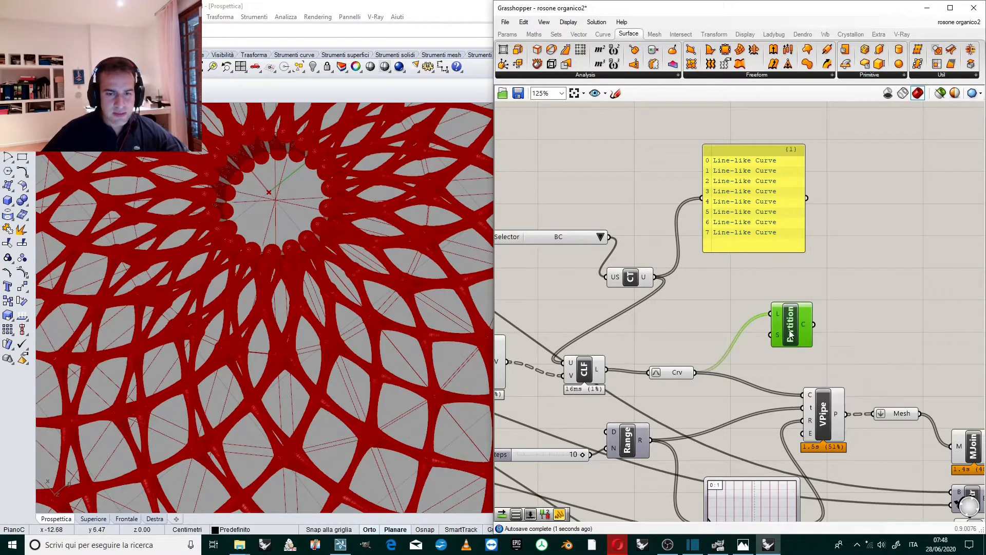
drag(779, 335, 836, 302)
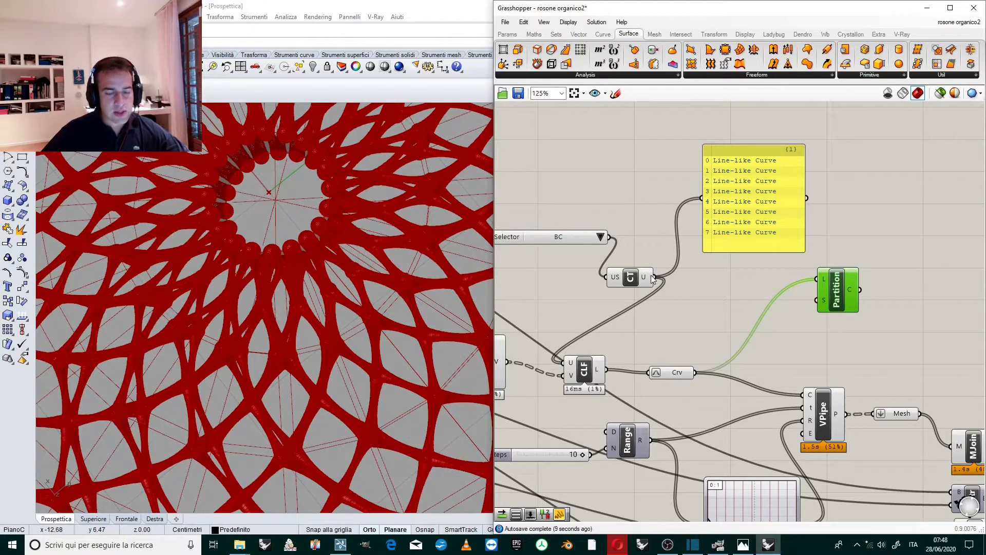
drag(839, 290, 924, 308)
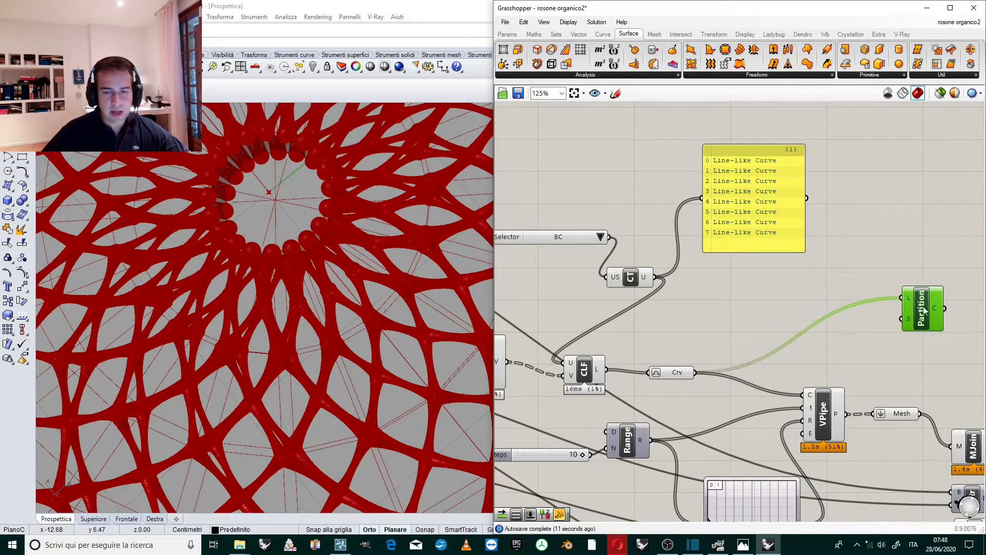
Step: Add a List Length component reading the U output of CT and connect its result to Partition List's S input
double_click(720, 303)
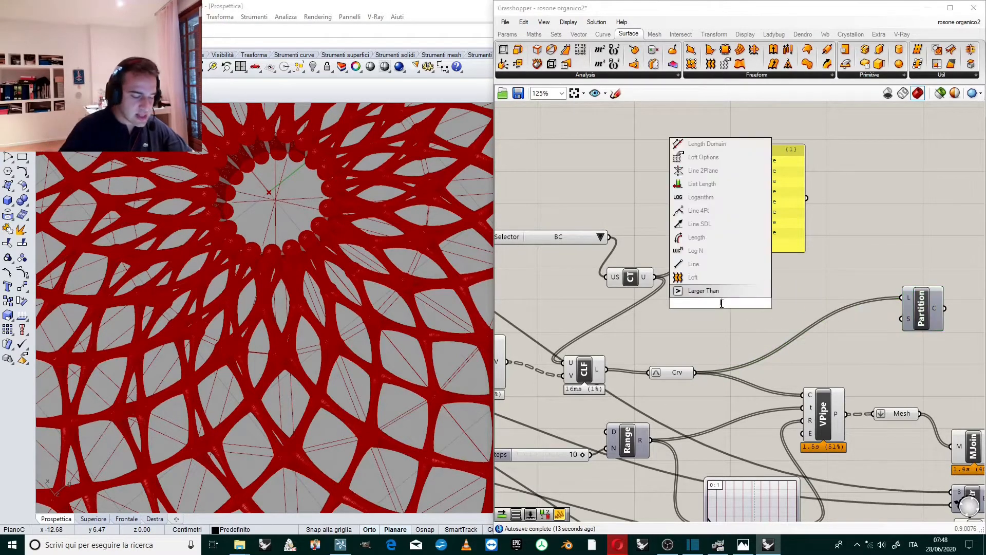
text(list)
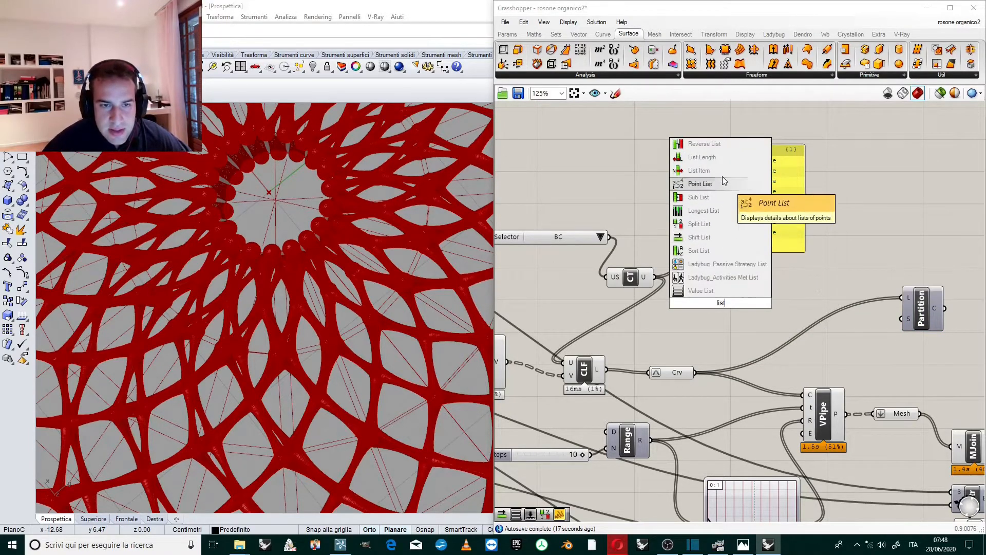
click(719, 159)
drag(655, 277, 902, 319)
mouse_move(733, 308)
Step: Add a Panel beside Partition List and feed it the C output
scroll(684, 263, down, 4)
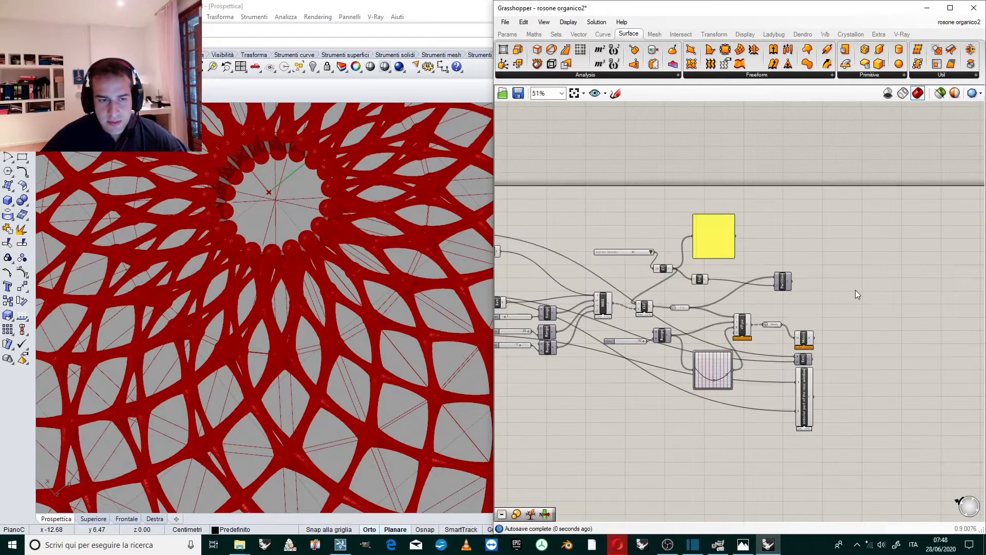
scroll(857, 287, up, 4)
scroll(738, 275, down, 1)
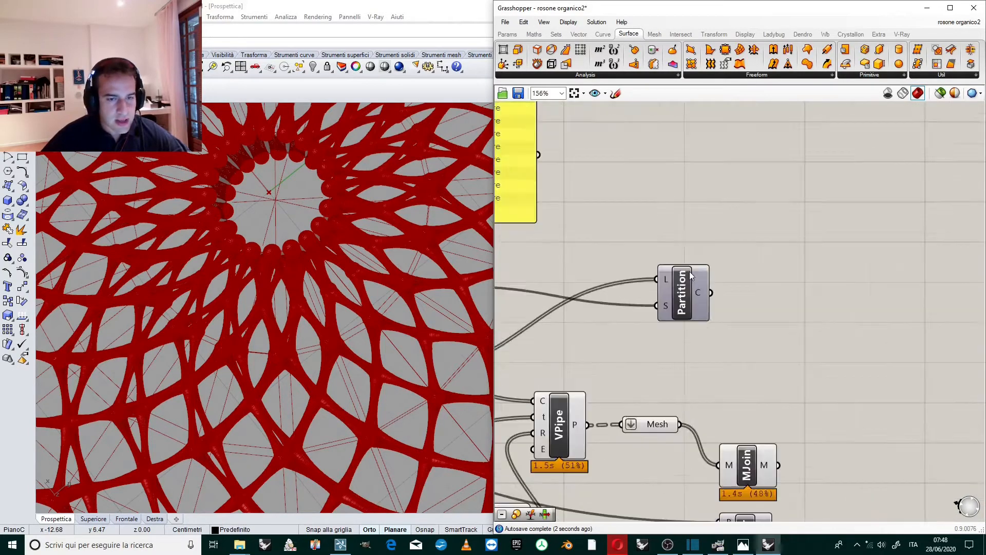
double_click(797, 256)
text(panel)
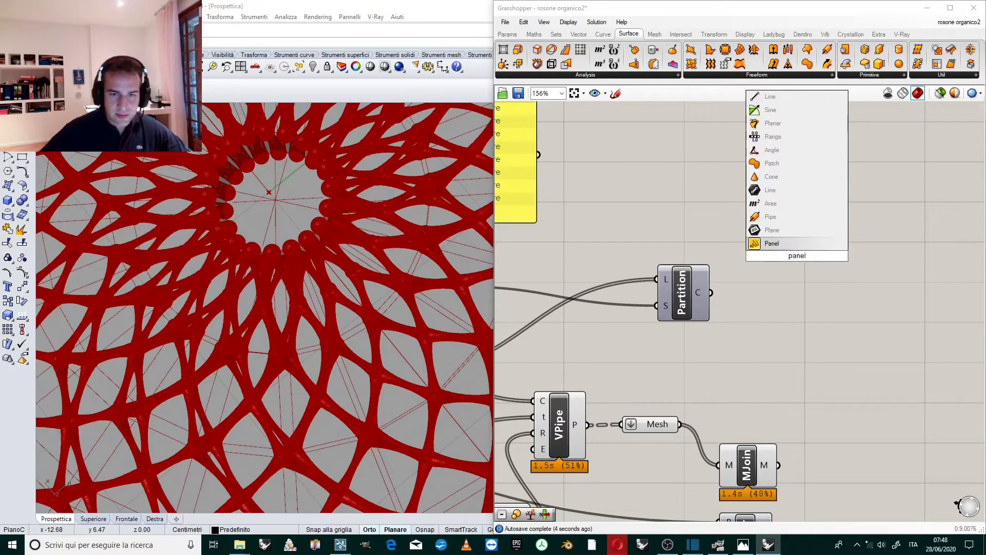
click(771, 243)
drag(711, 293, 738, 278)
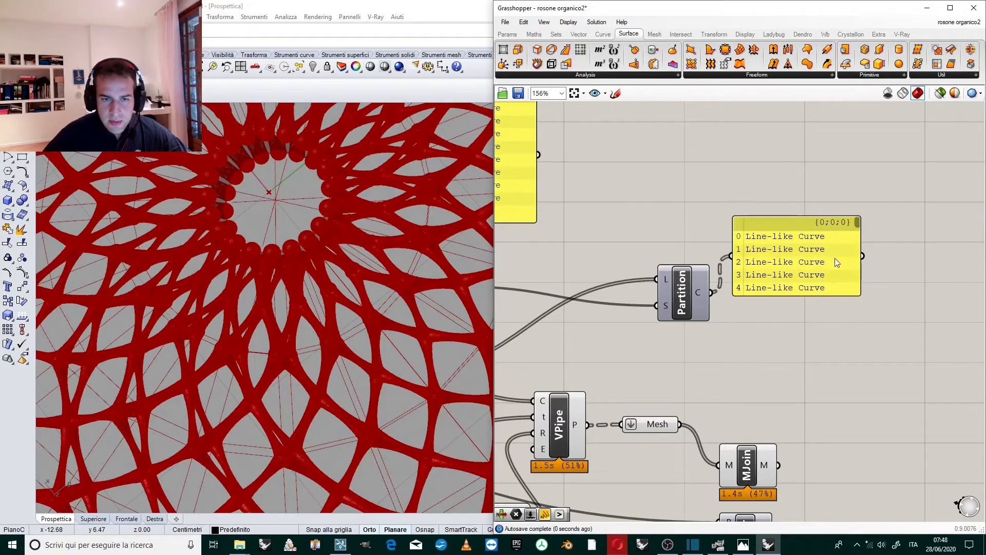
Step: Enlarge the Partition List output panel vertically and look through how the curves are grouped into branches
drag(858, 223, 859, 237)
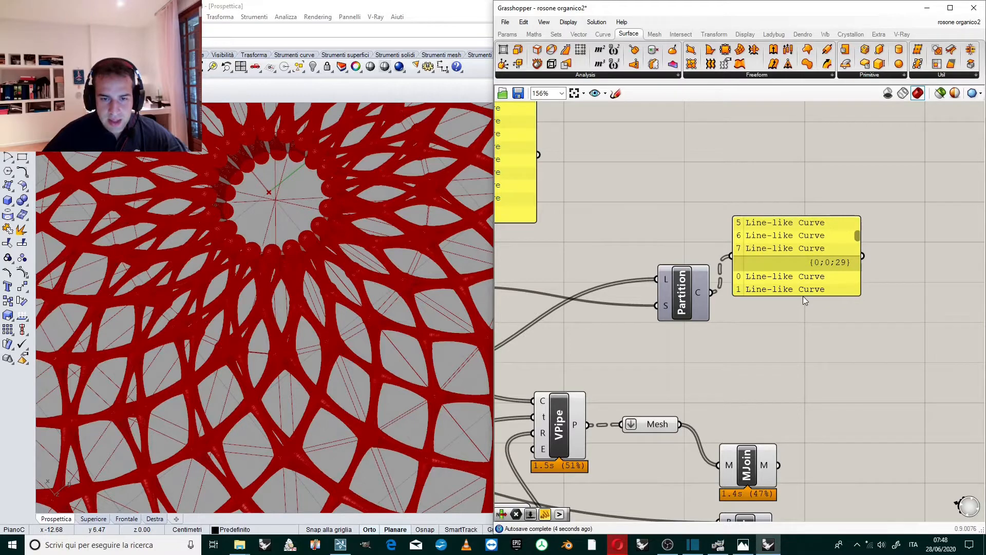
drag(805, 296, 799, 483)
scroll(803, 326, down, 2)
scroll(829, 295, up, 2)
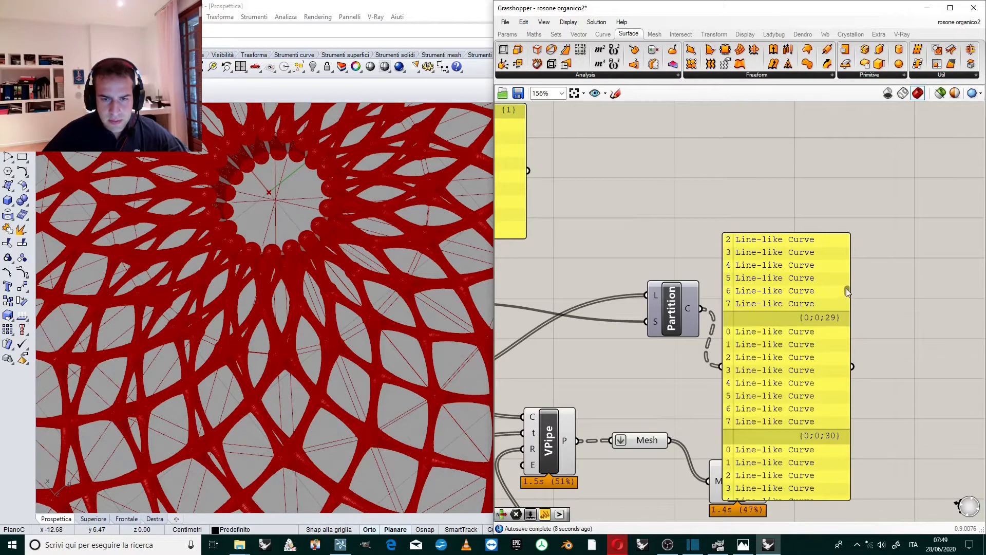
drag(847, 288, 834, 239)
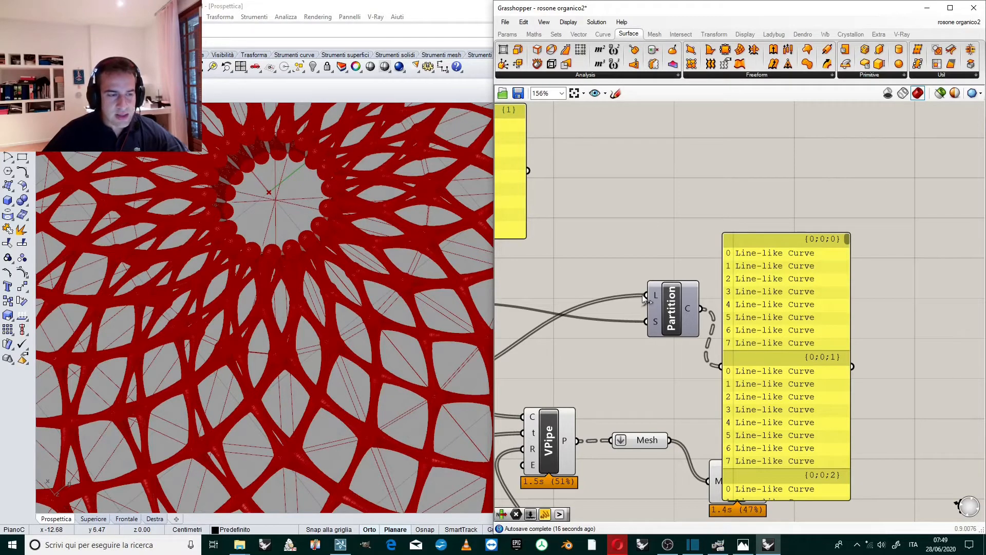
scroll(630, 249, down, 2)
scroll(722, 271, up, 2)
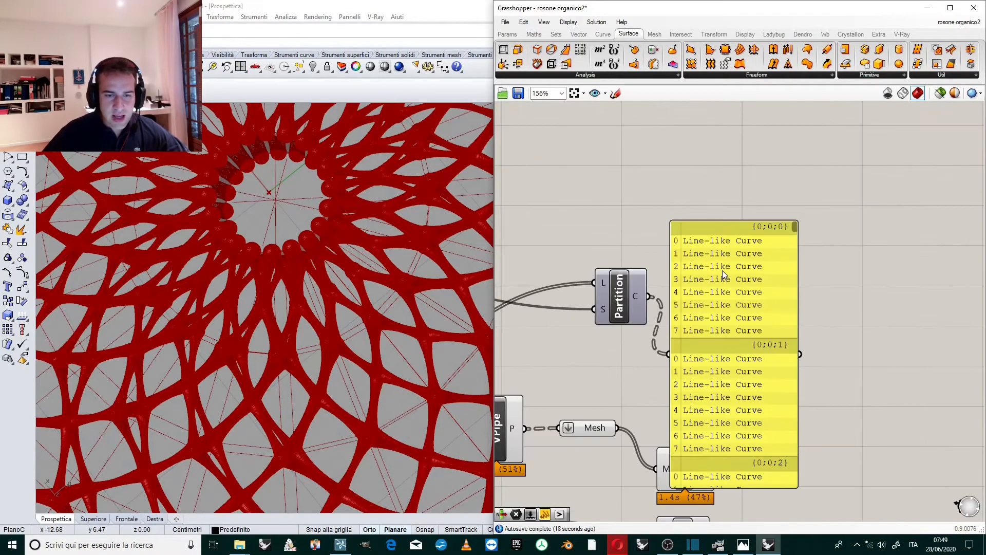
scroll(722, 270, up, 2)
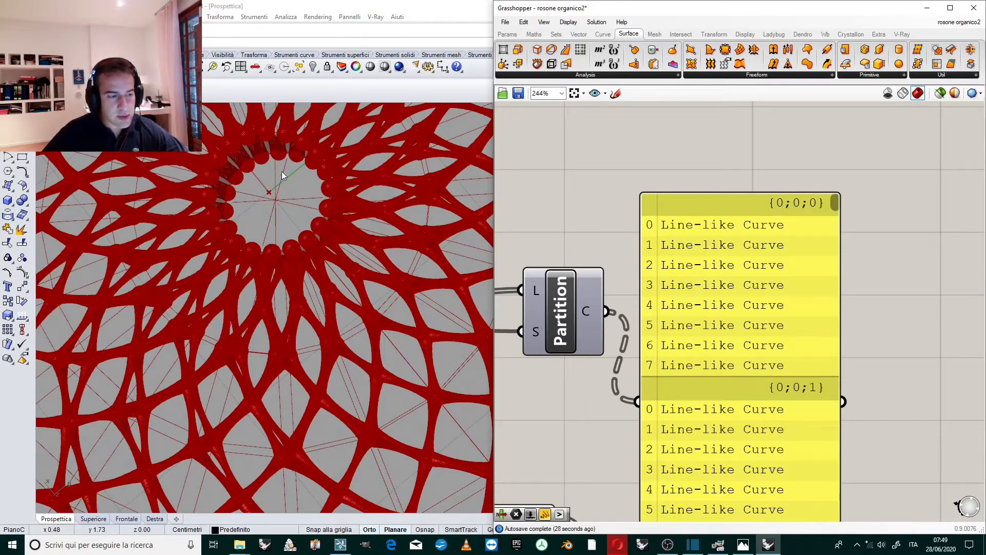
Step: View the whole rose window and move the Partition List output panel clear of the MJoin component
scroll(303, 284, down, 3)
scroll(304, 284, down, 3)
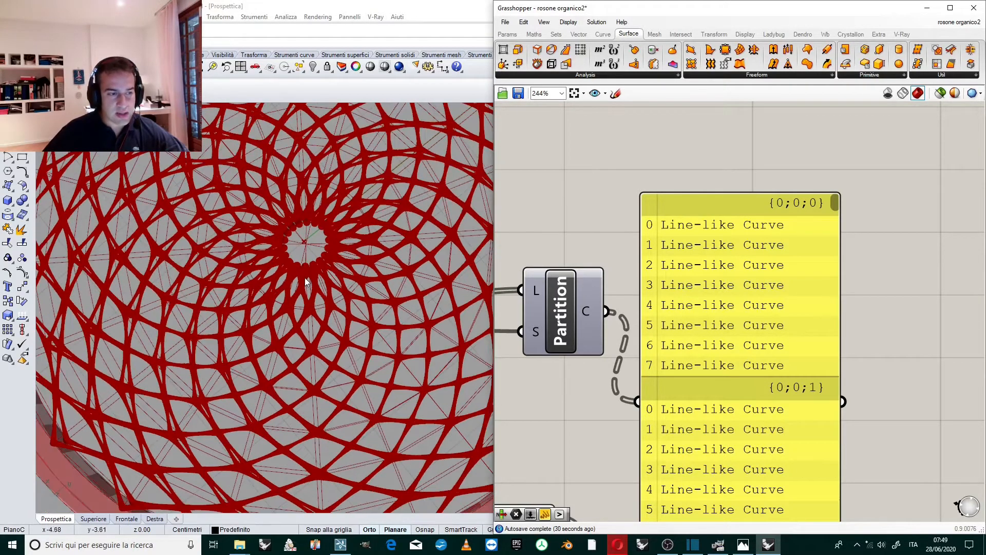
scroll(298, 262, down, 2)
scroll(338, 268, down, 3)
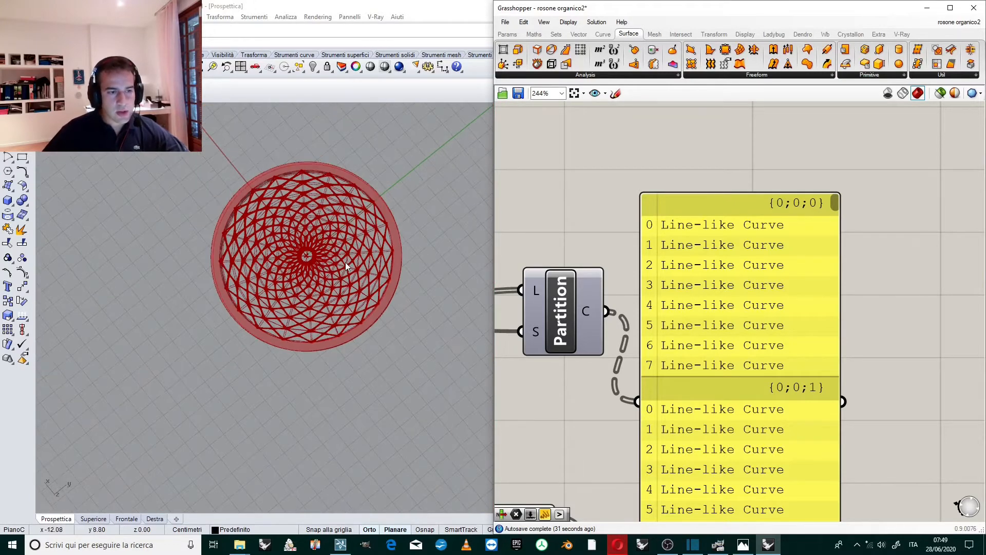
scroll(653, 170, down, 5)
scroll(632, 221, up, 4)
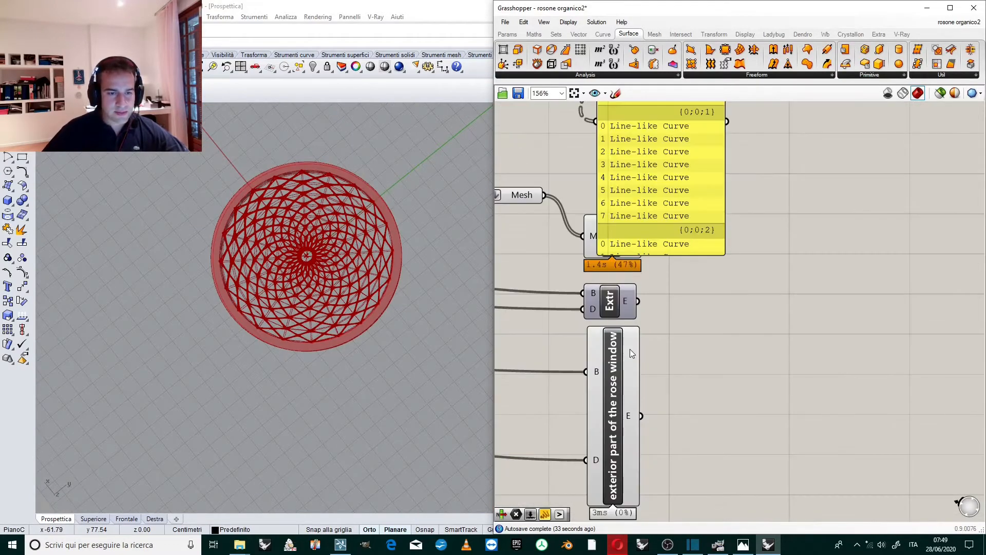
click(626, 384)
click(689, 326)
right_drag(689, 328, 738, 394)
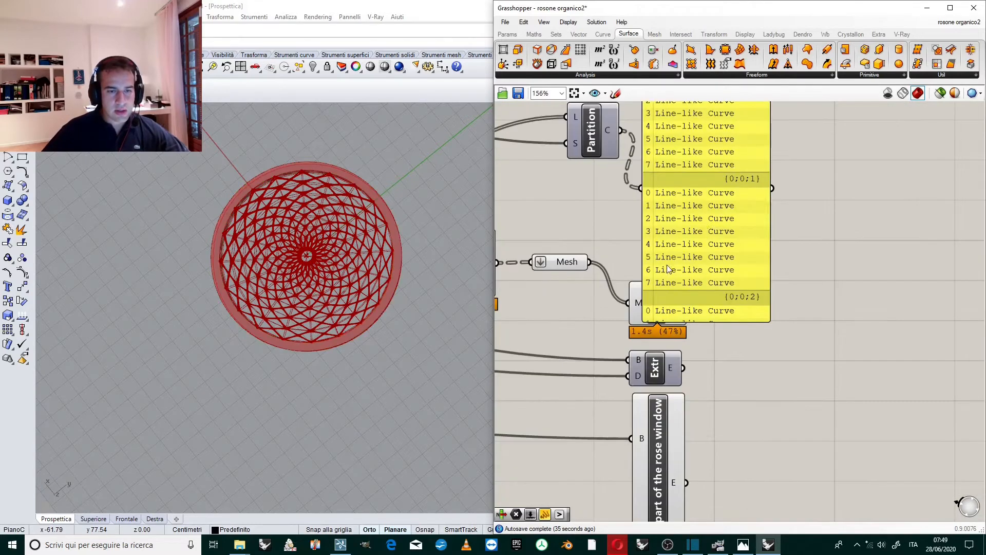
drag(747, 197, 823, 138)
Step: Turn off the preview of the Mesh, MJoin, Extr and exterior part of the rose window components
scroll(737, 297, down, 4)
scroll(742, 316, down, 1)
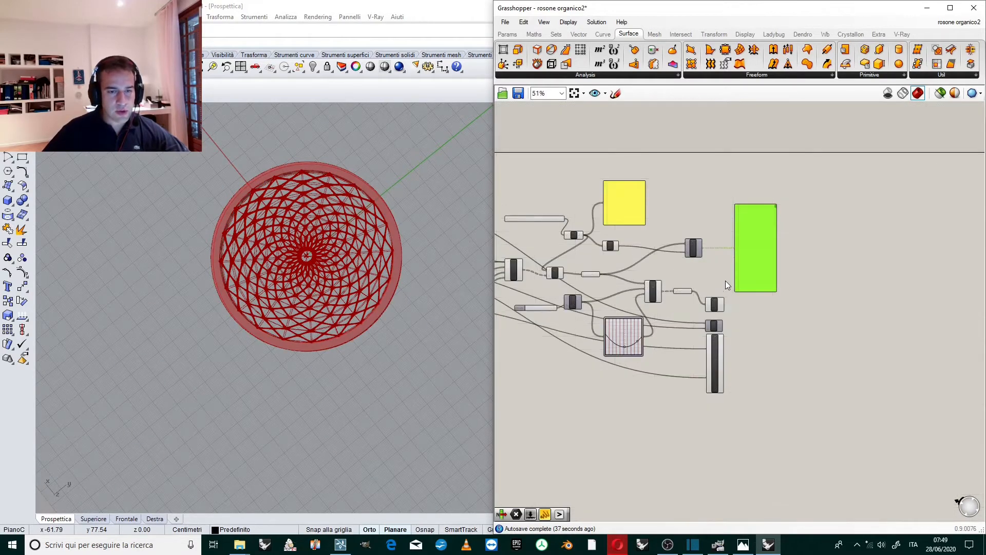
scroll(704, 215, down, 2)
scroll(637, 211, up, 2)
scroll(750, 266, up, 2)
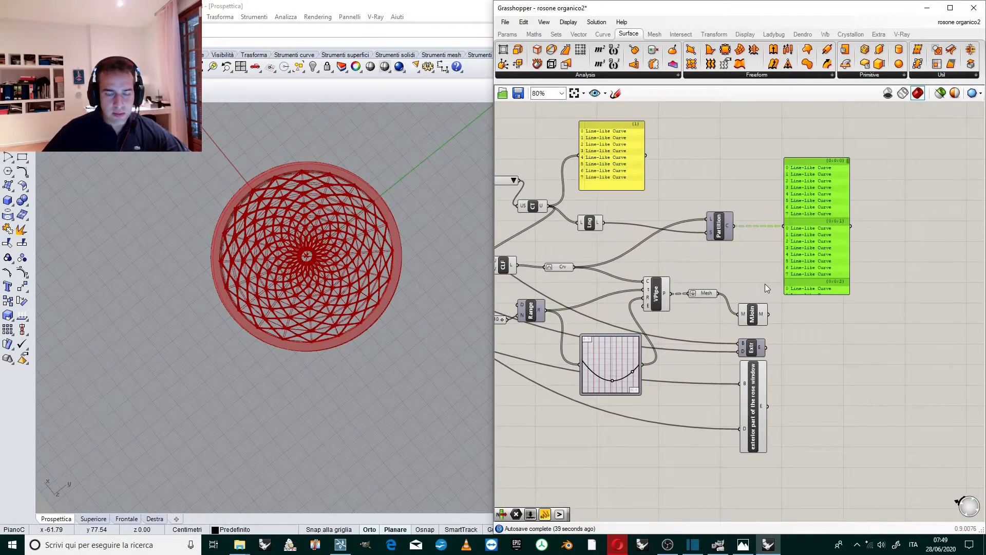
drag(765, 284, 717, 442)
middle_click(717, 439)
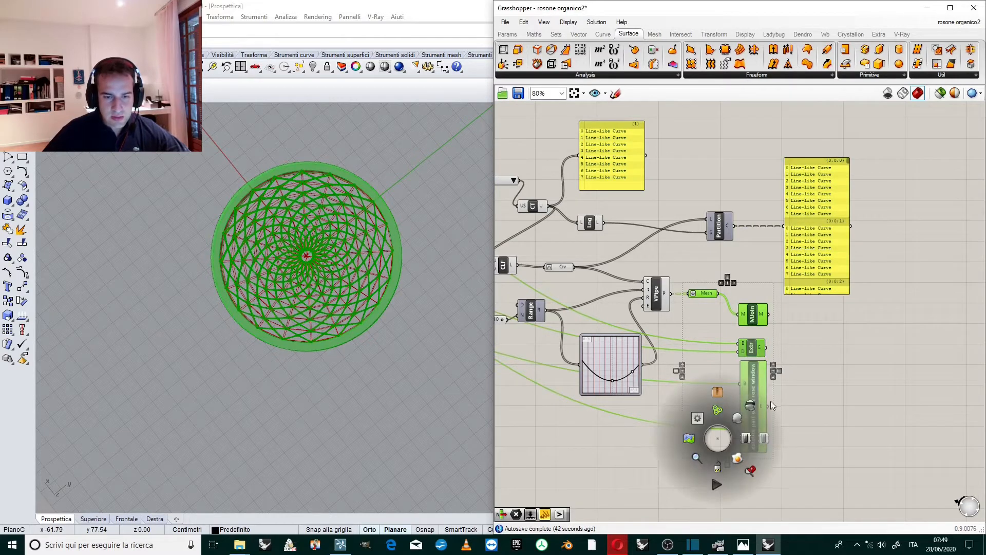
click(750, 405)
click(720, 378)
Step: Turn off the preview of the VPipe component
scroll(763, 304, up, 1)
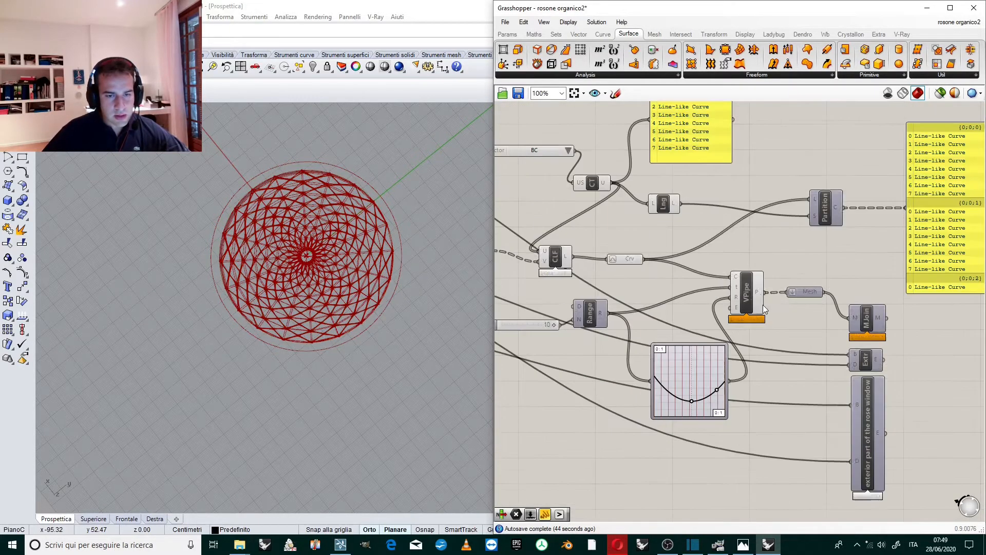
click(750, 294)
middle_click(749, 293)
click(782, 259)
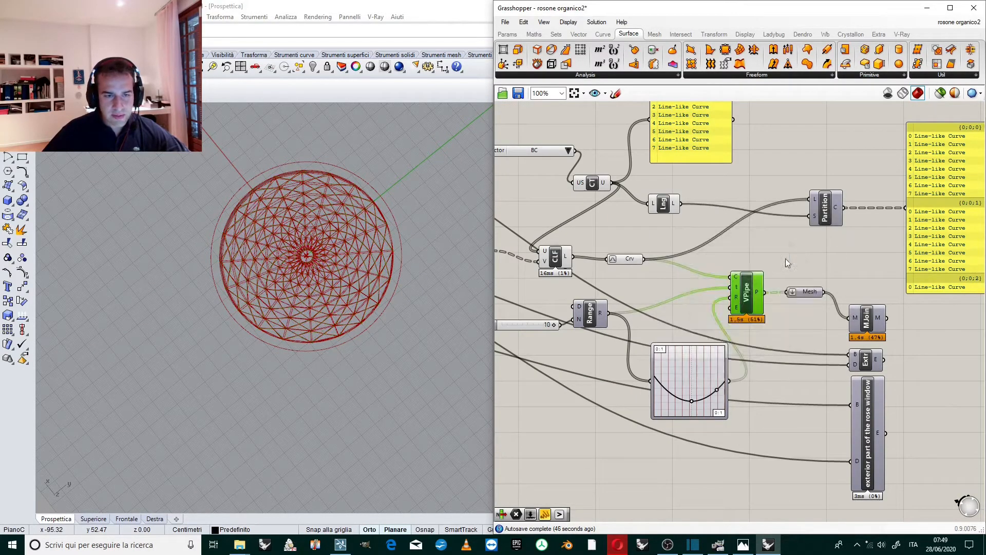
click(849, 257)
Step: Examine the remaining lattice lines around the centre of the rose window and the partitioned curve data
scroll(848, 256, down, 2)
scroll(352, 308, up, 5)
scroll(352, 305, up, 1)
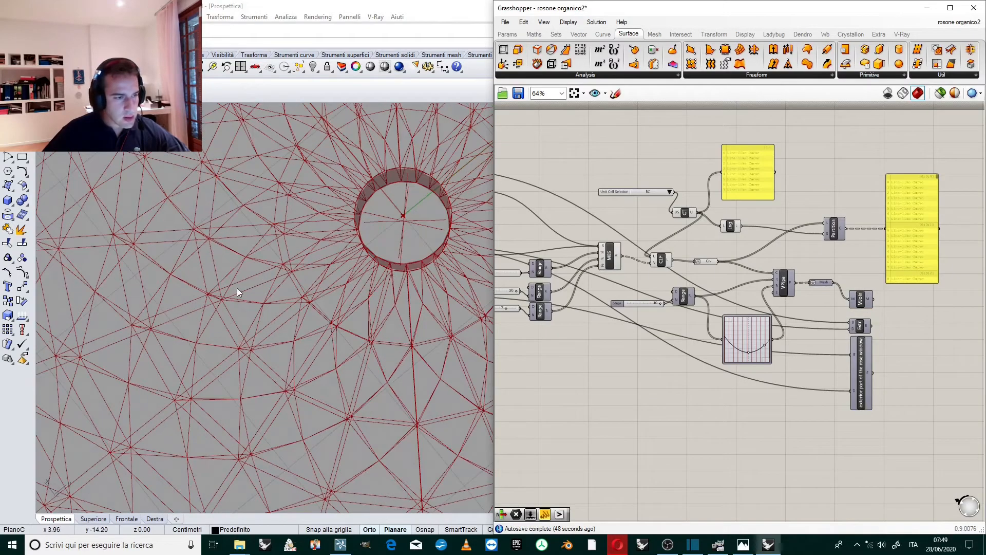
scroll(252, 292, down, 6)
scroll(328, 239, up, 3)
right_drag(926, 185, 839, 204)
scroll(839, 203, up, 2)
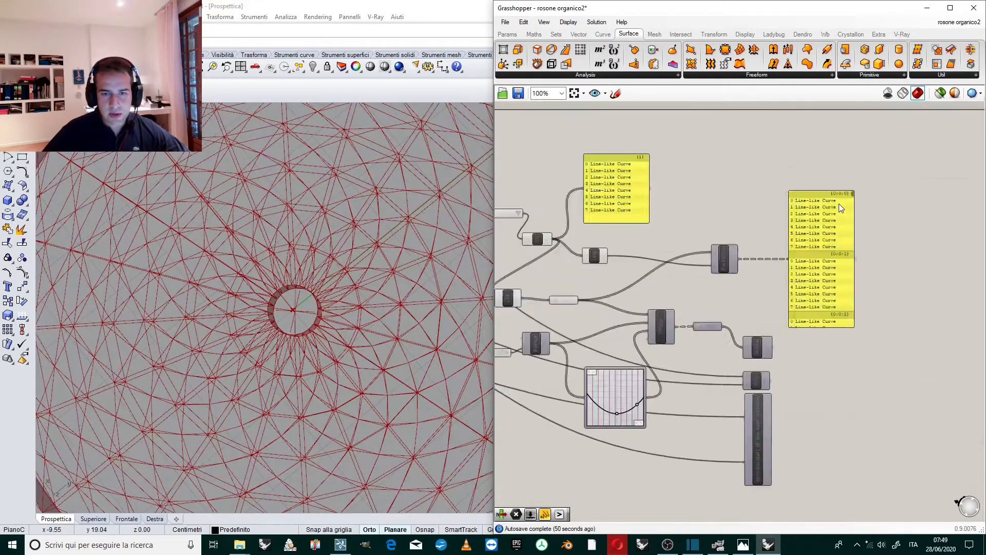
Step: Shift the partitioned curve panel slightly and add a List Item component beside it, fed by the Partition List output
drag(819, 226, 799, 216)
scroll(797, 228, up, 4)
scroll(726, 249, down, 2)
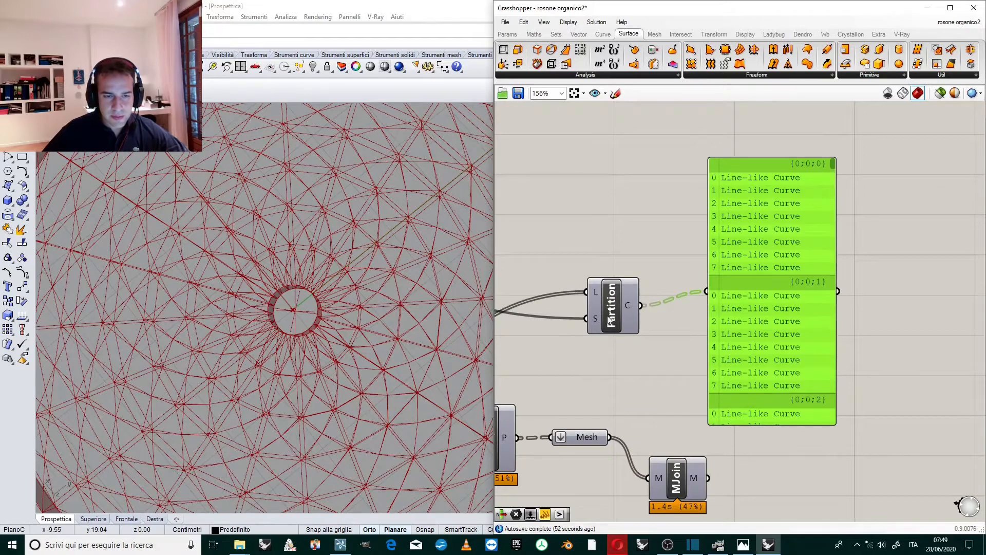
drag(792, 266, 782, 249)
click(854, 244)
double_click(854, 244)
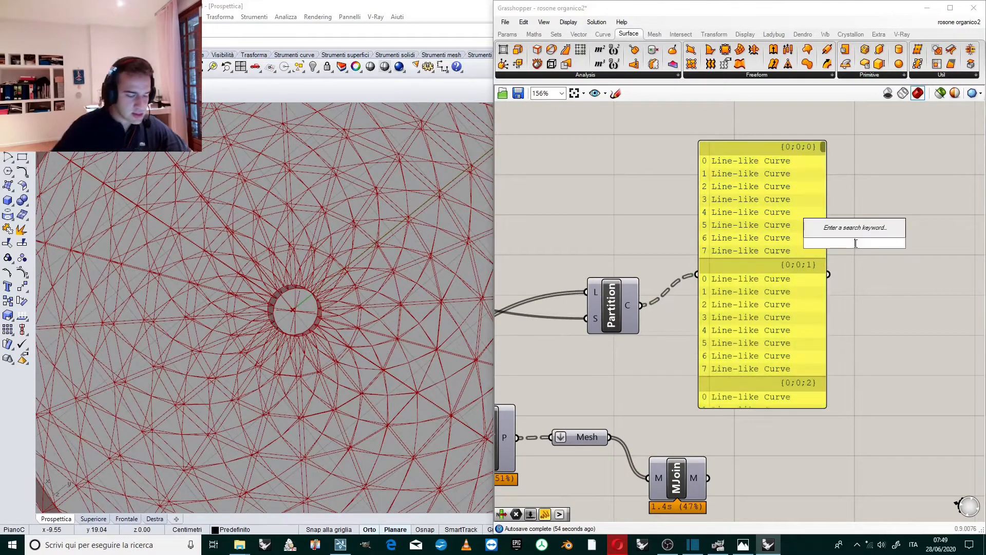
text(item)
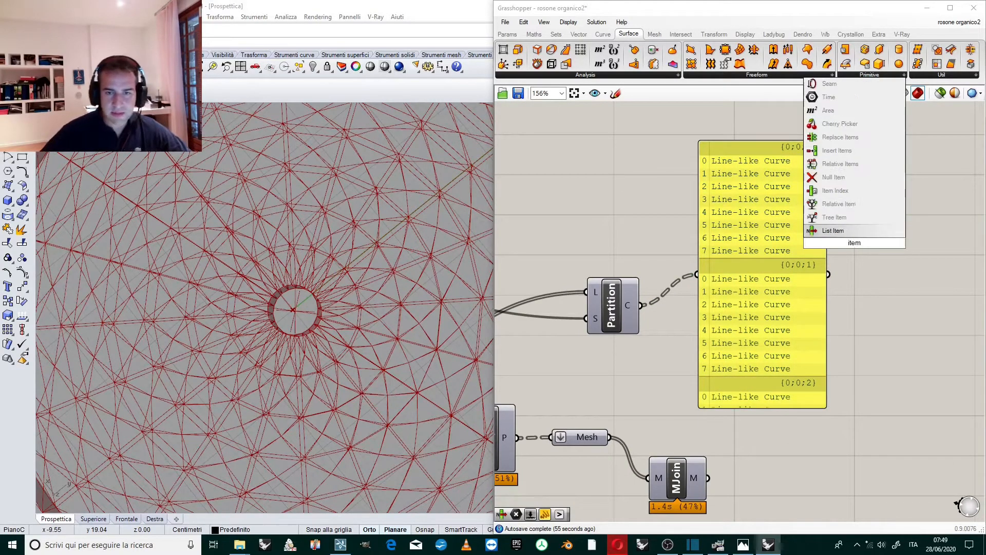
click(872, 227)
drag(641, 306, 906, 244)
Step: Add a number slider with the value 8 and connect it to the List Item's index input
scroll(891, 236, down, 2)
double_click(854, 297)
text(8)
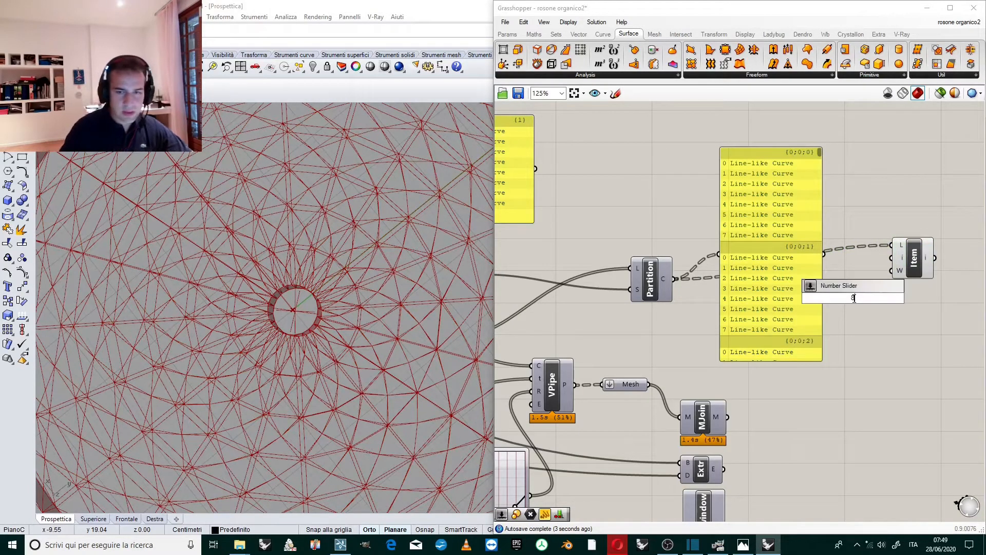
click(859, 287)
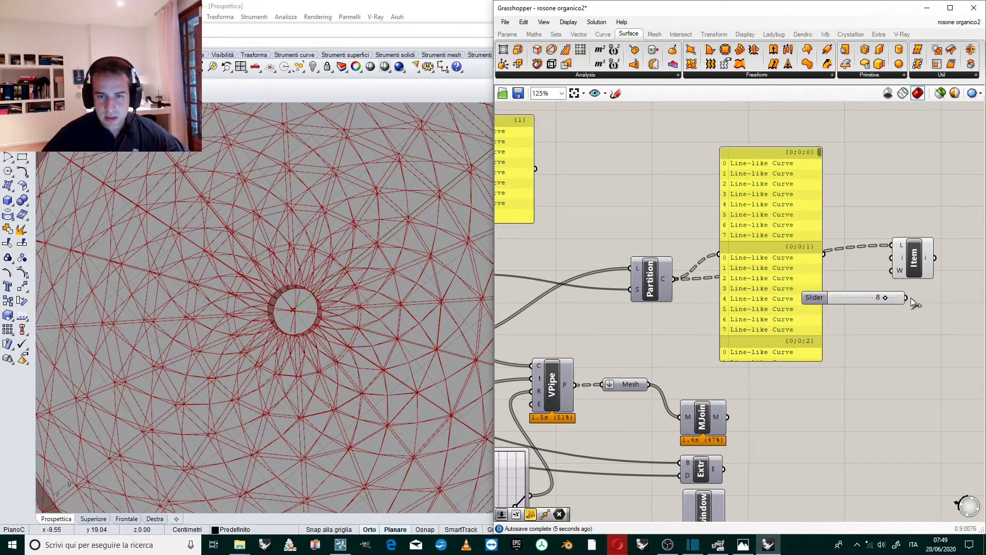
drag(907, 297, 893, 259)
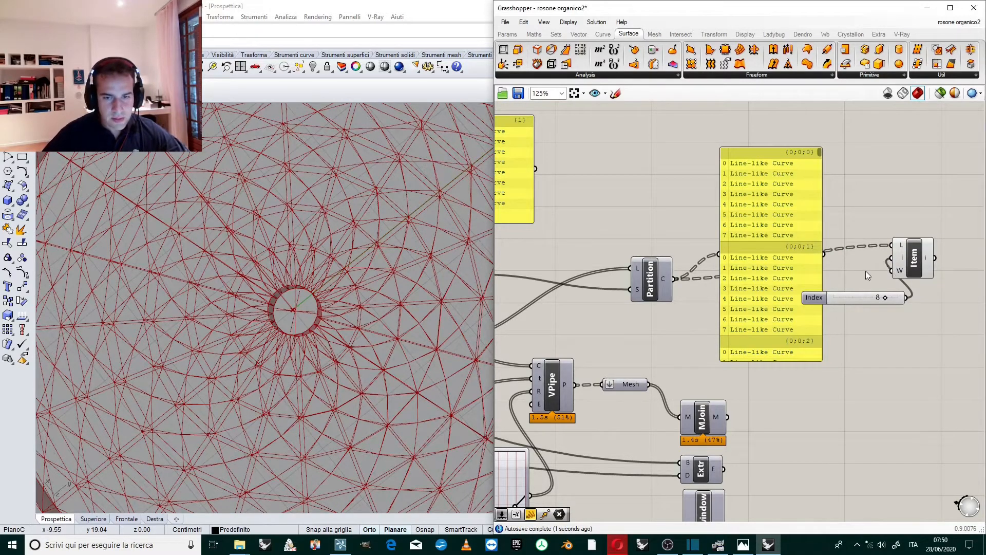
Step: Turn off the preview of the Crv parameter and the CLF component
scroll(694, 236, down, 4)
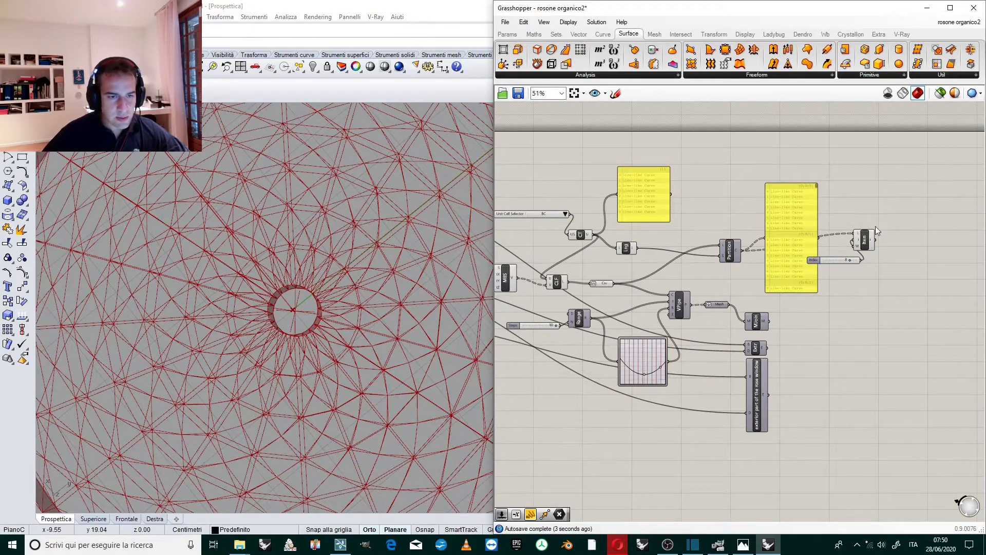
scroll(575, 264, up, 3)
click(624, 289)
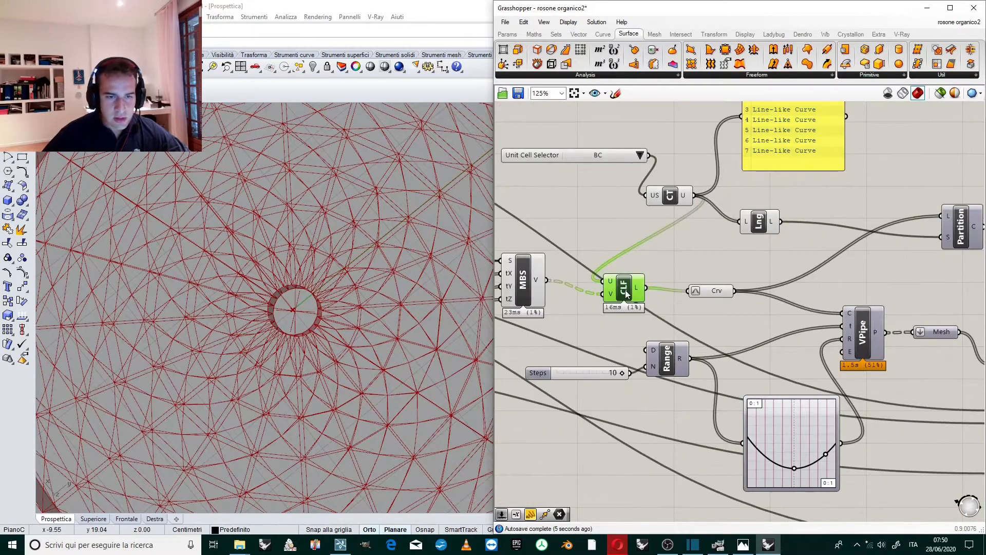
click(713, 292)
right_click(713, 291)
click(746, 300)
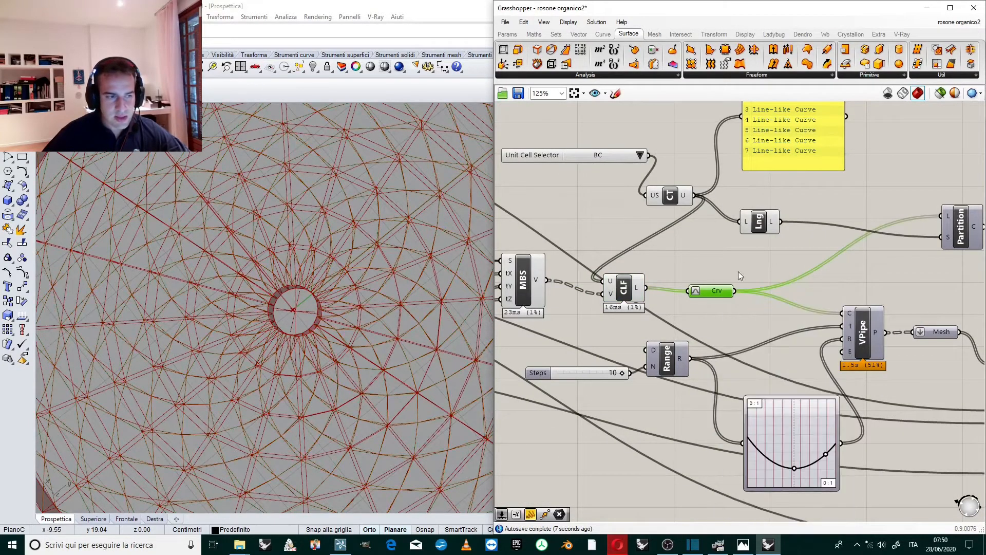
click(724, 271)
right_click(625, 289)
click(661, 310)
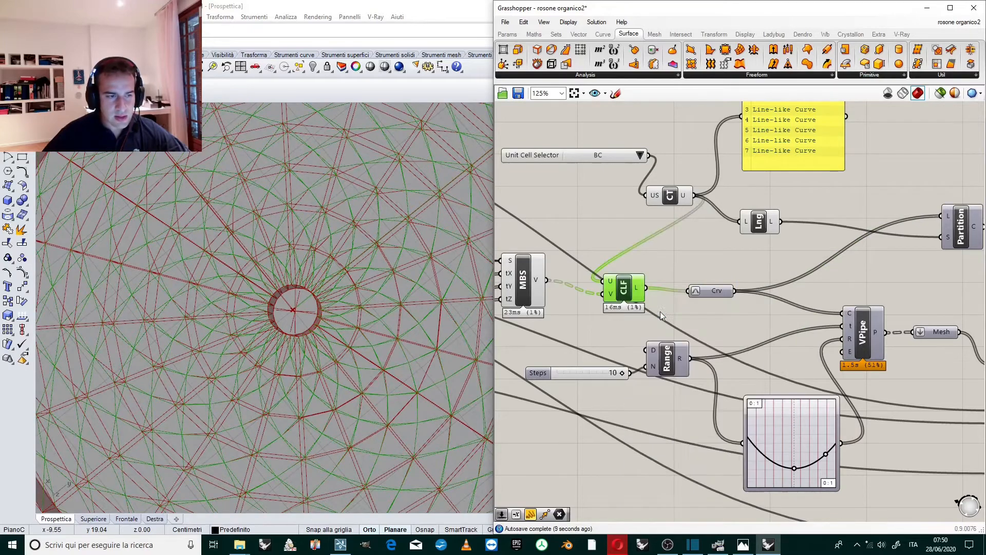
click(670, 243)
Step: Zoom in on the lattice lines and compare List Item indices 0 and 1, leaving the Index slider at 0
scroll(680, 252, down, 5)
scroll(863, 232, up, 5)
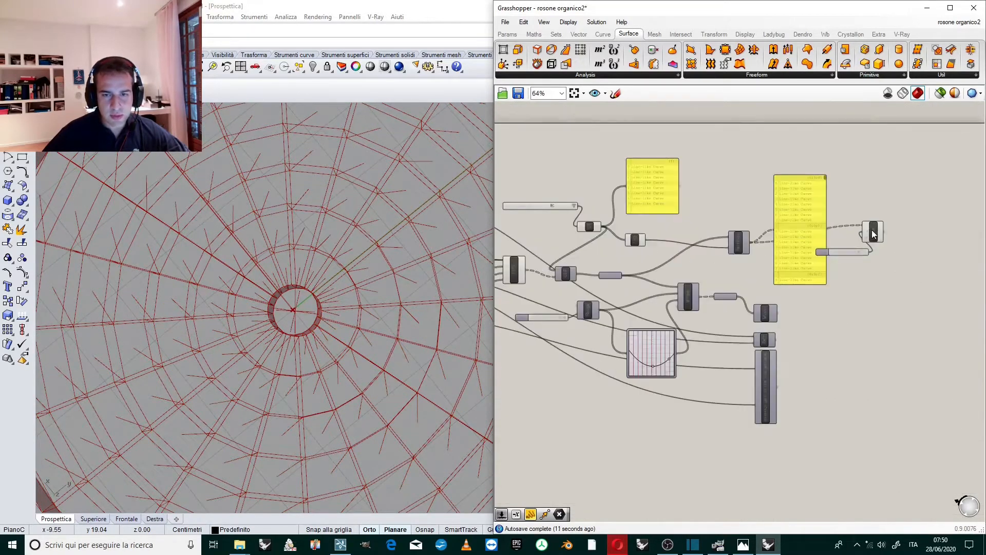
scroll(385, 269, up, 4)
scroll(388, 268, up, 6)
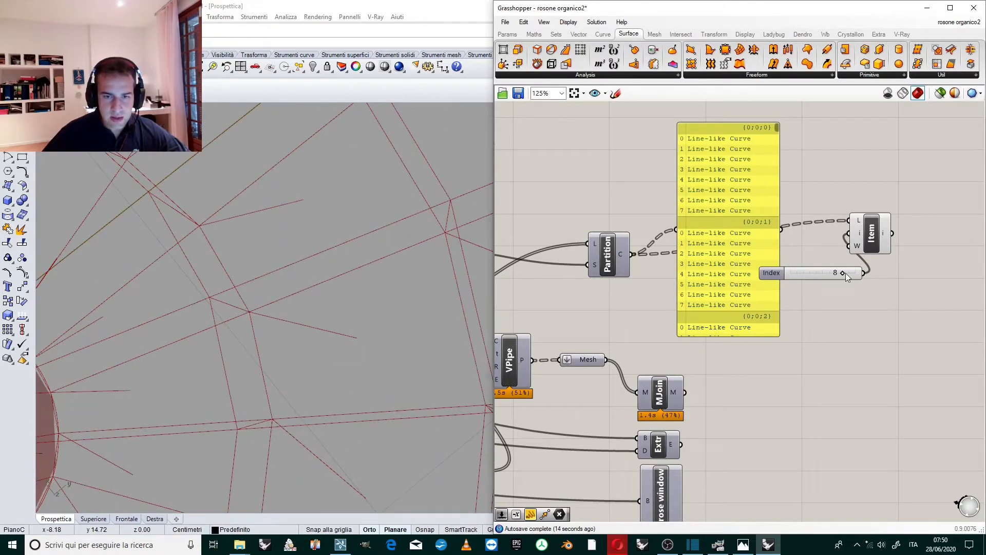
drag(842, 274, 787, 269)
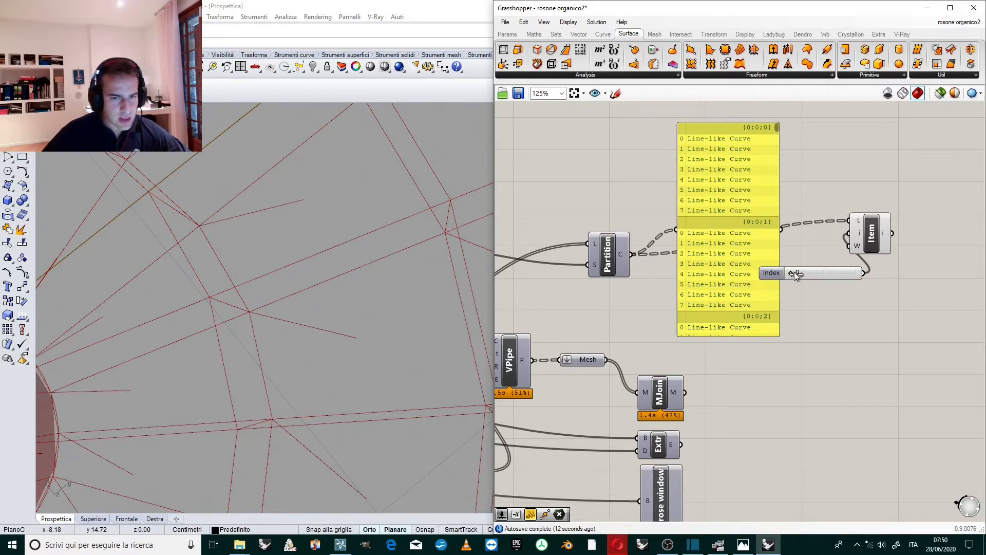
click(797, 273)
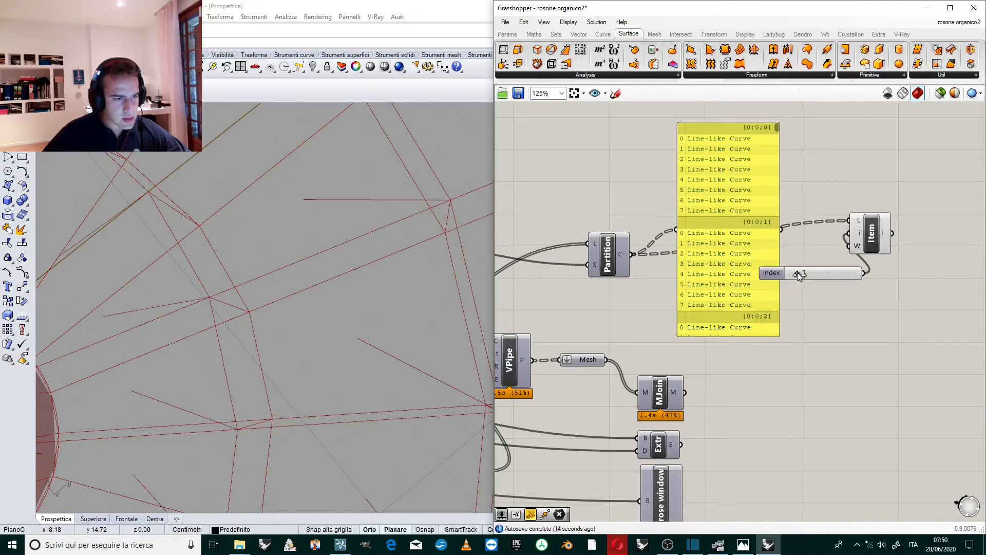
mouse_move(803, 272)
mouse_down()
mouse_move(858, 268)
mouse_move(796, 275)
mouse_up()
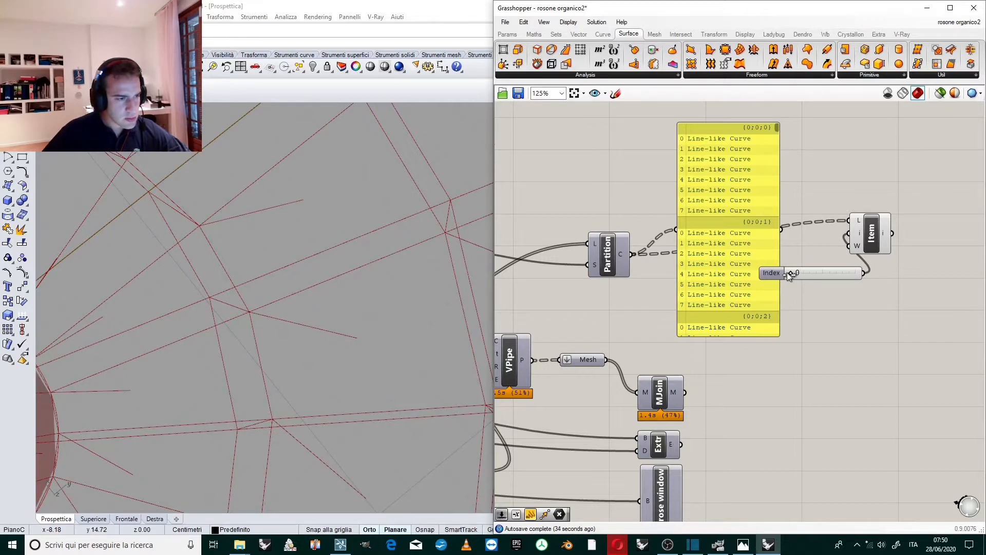
Step: Examine the curves picked at index 0 around the central ring and across the outer cells of the rose window
scroll(359, 277, down, 5)
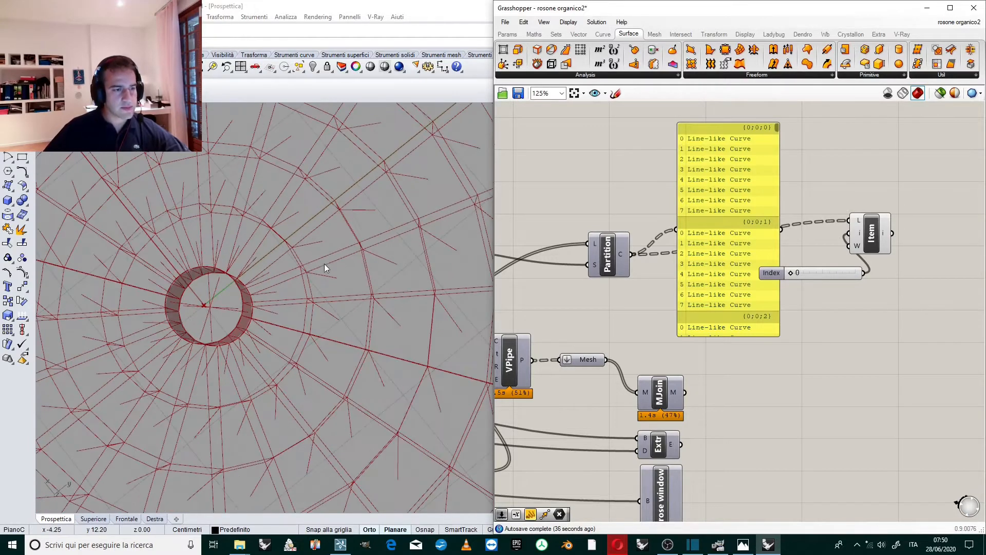
scroll(331, 277, up, 3)
scroll(331, 282, down, 3)
scroll(331, 287, up, 2)
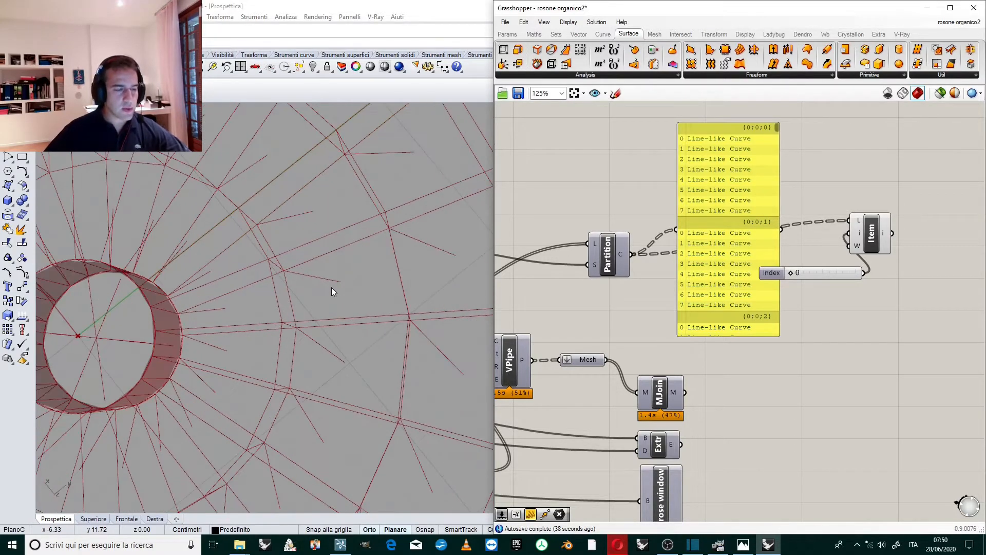
scroll(389, 281, down, 3)
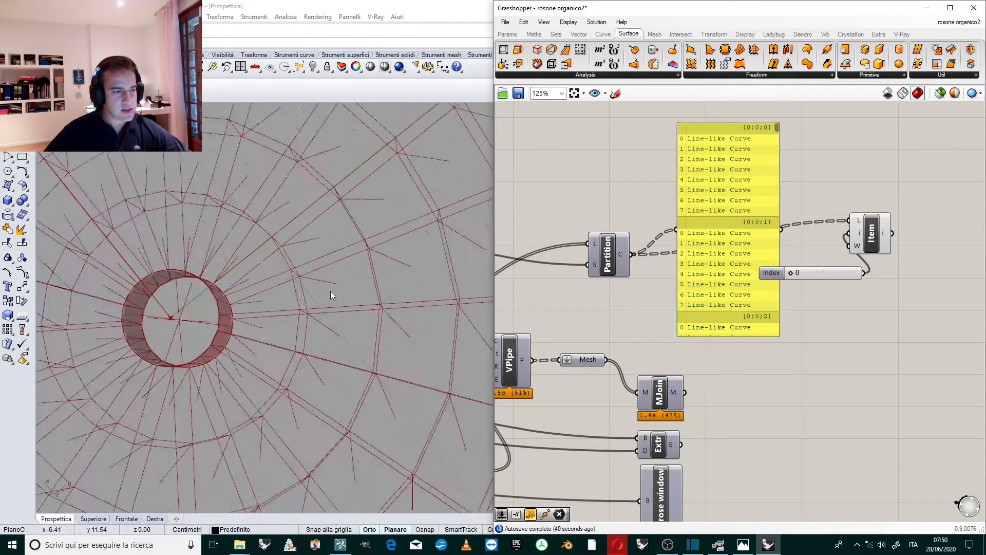
scroll(309, 263, up, 2)
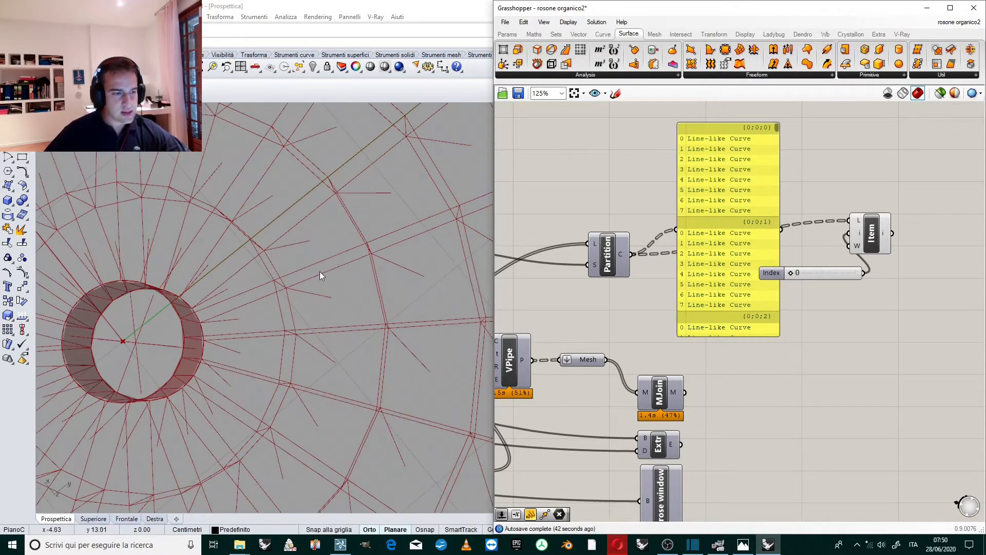
scroll(247, 267, down, 3)
scroll(322, 220, up, 3)
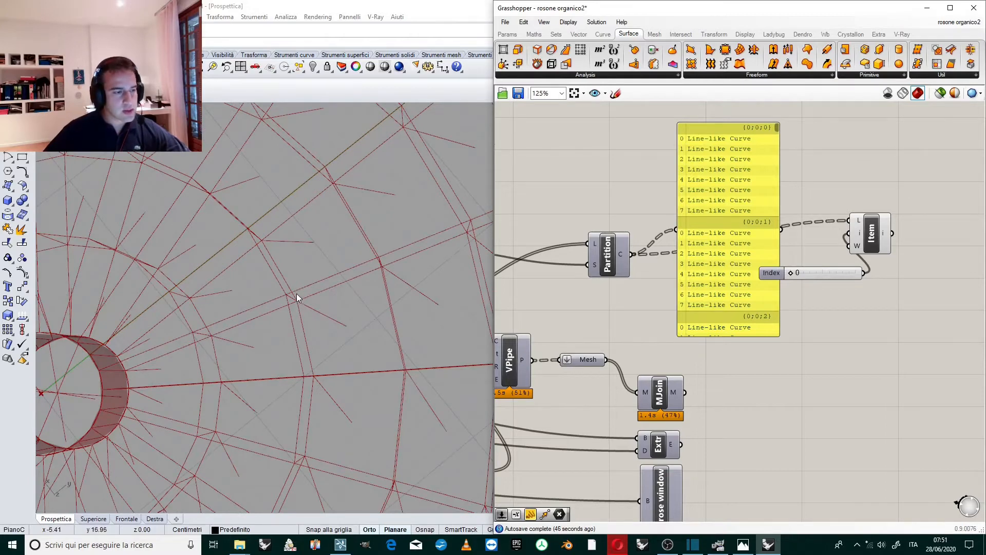
scroll(288, 301, down, 3)
scroll(101, 358, up, 6)
right_drag(176, 354, 247, 280)
scroll(180, 294, up, 2)
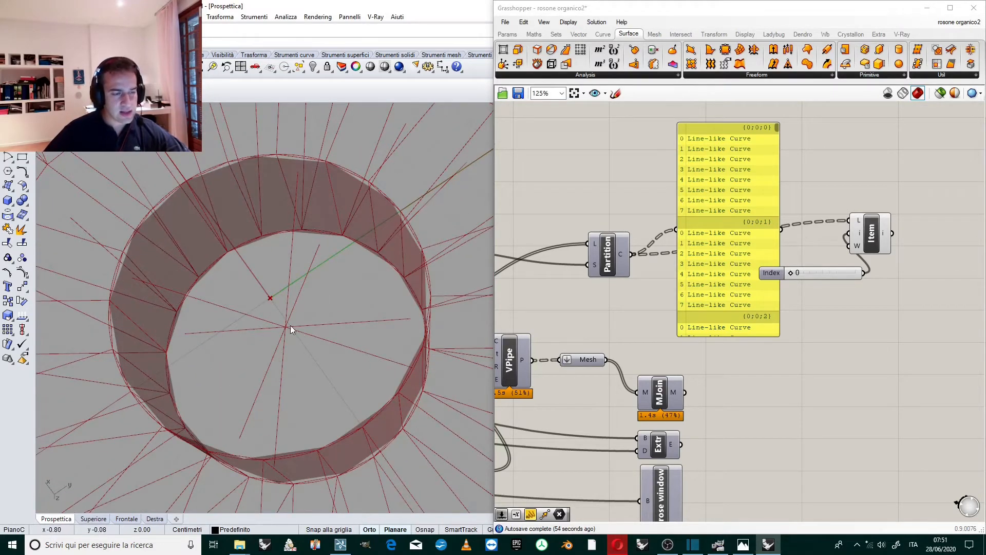
scroll(307, 327, down, 20)
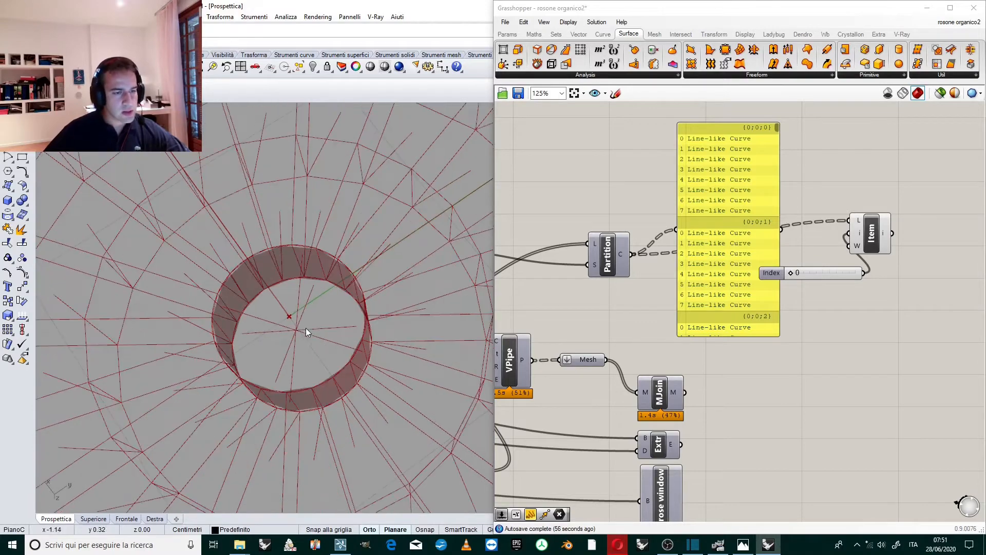
scroll(490, 263, up, 3)
scroll(401, 289, up, 8)
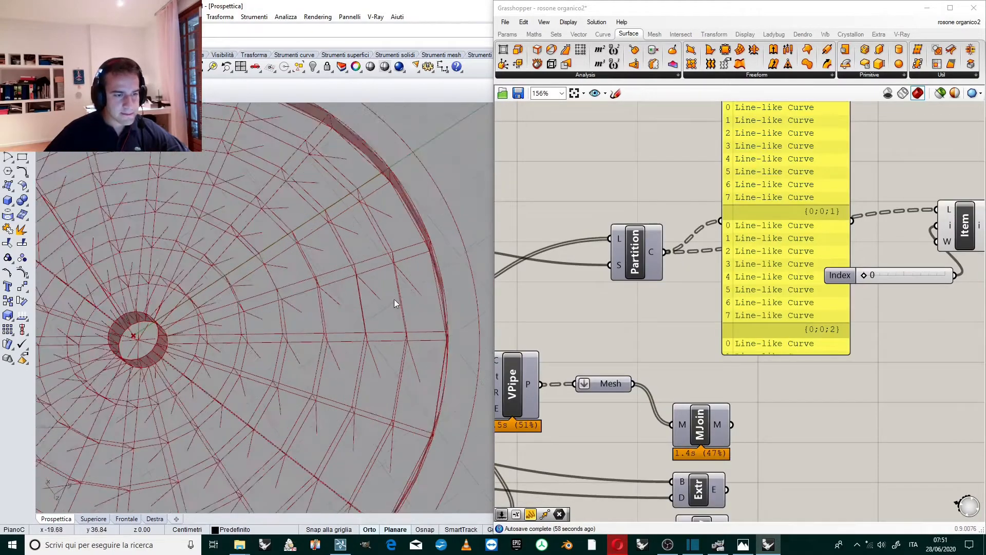
shift+right_drag(341, 291, 240, 372)
scroll(204, 339, up, 3)
scroll(208, 340, up, 2)
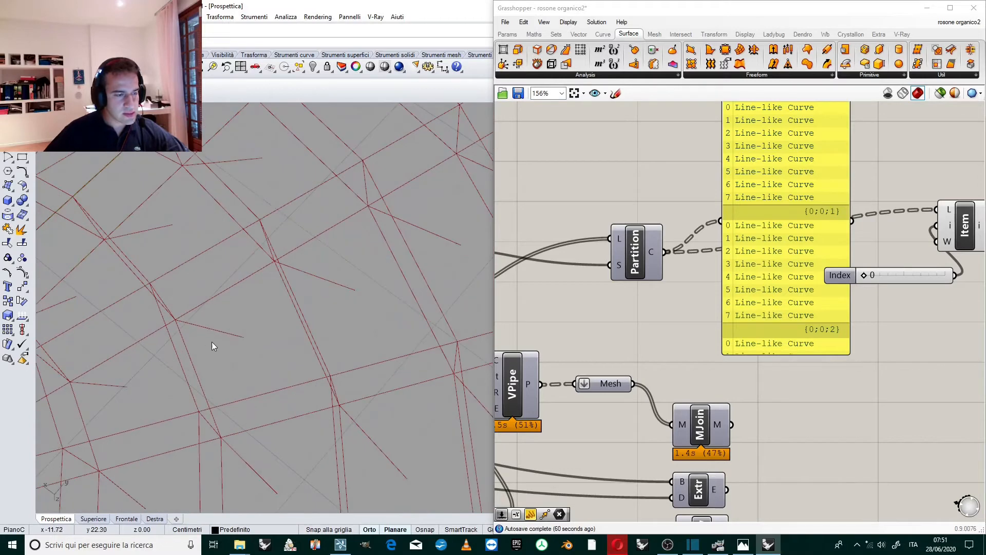
scroll(297, 291, up, 3)
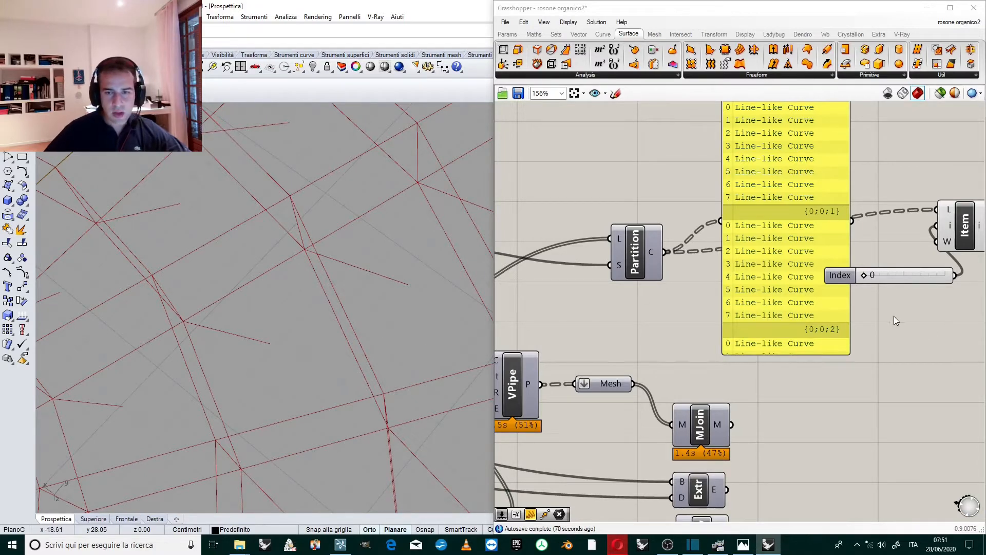
Step: Move the List Item component and its Index slider farther away from the partitioned curve panel
scroll(743, 247, down, 4)
scroll(911, 221, up, 4)
drag(732, 261, 789, 270)
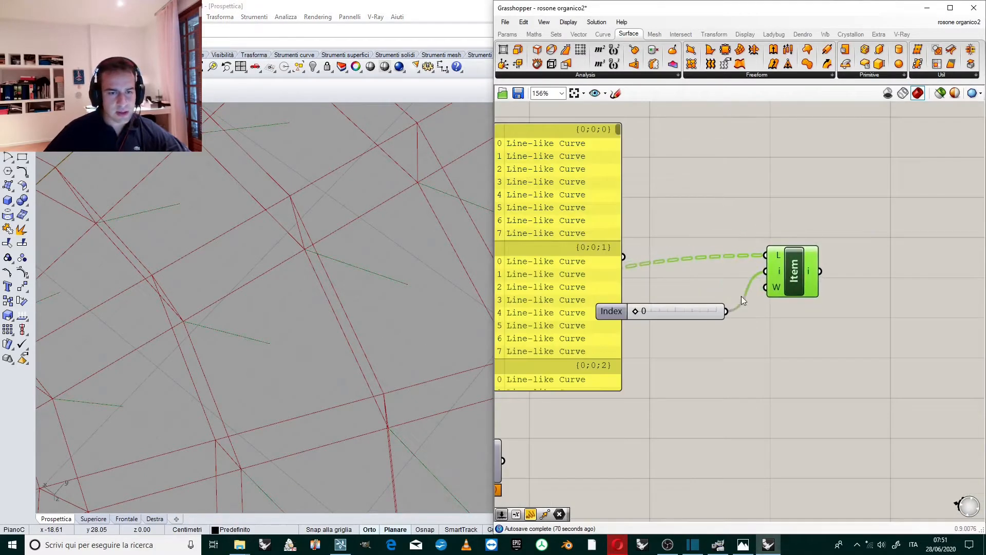
drag(826, 363, 888, 261)
click(825, 218)
scroll(824, 218, down, 1)
right_drag(827, 221, 799, 216)
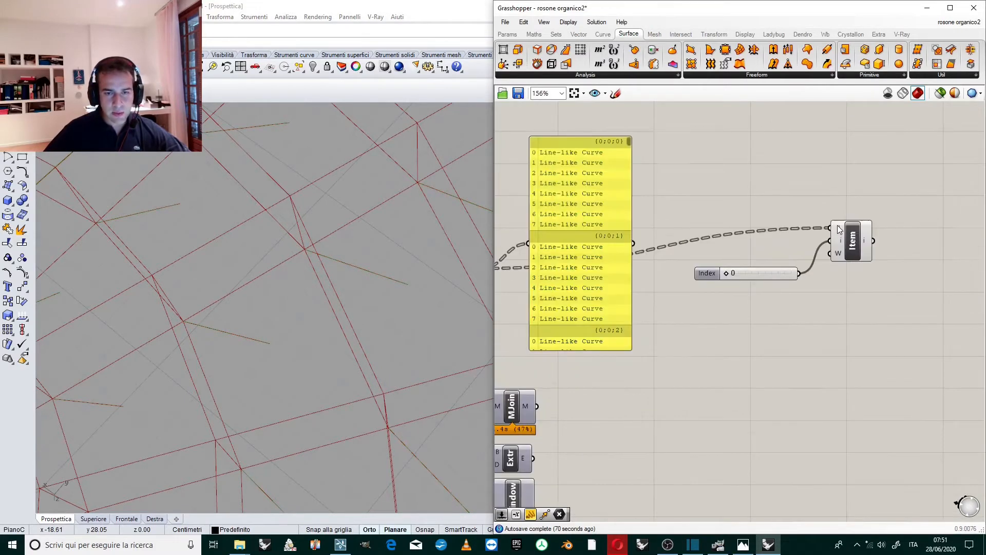
Step: Set the List Item's Index slider to 1 and view the picked curves from a tilted angle
scroll(814, 231, up, 1)
right_drag(452, 277, 446, 255)
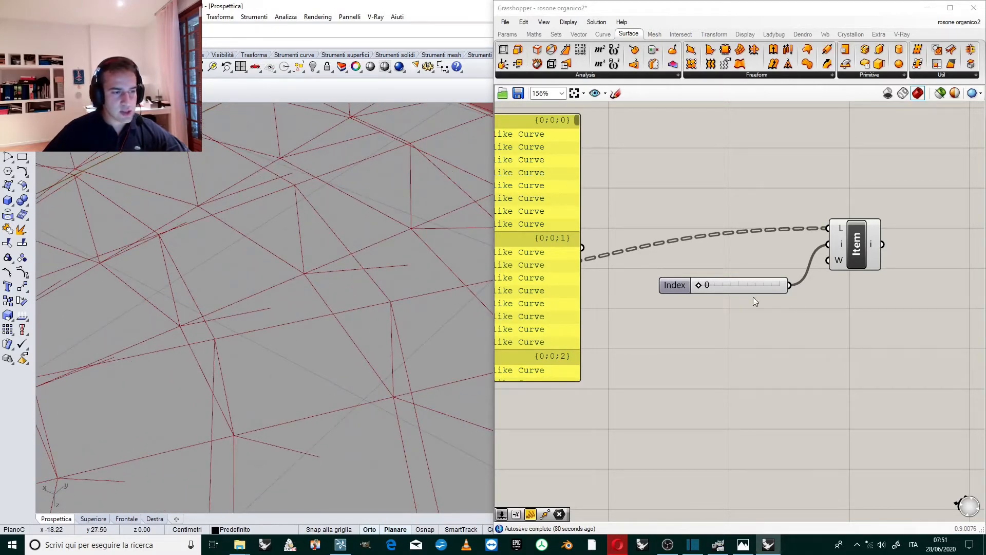
drag(698, 286, 704, 285)
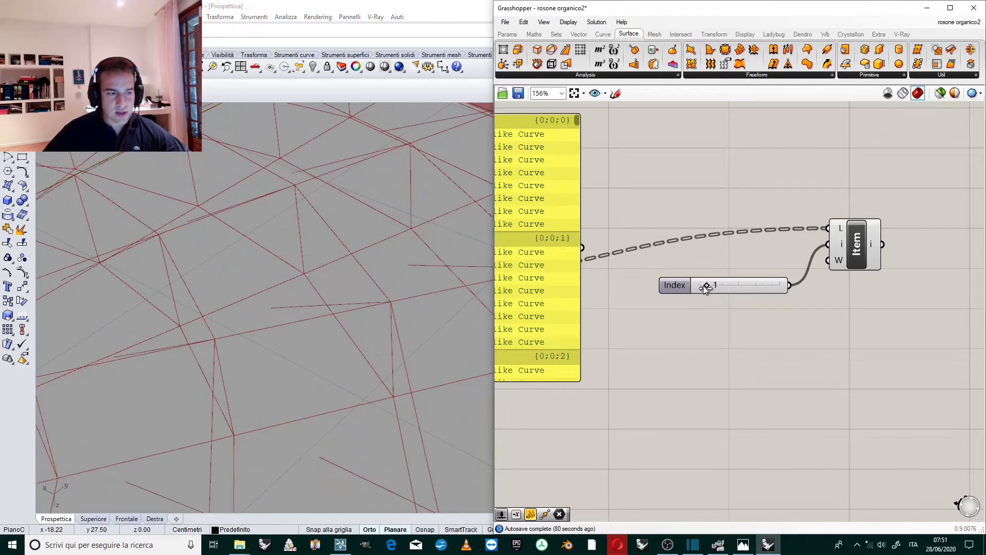
right_drag(319, 347, 338, 339)
Step: Duplicate the List Item component with its Index slider and place the copy below the original
drag(891, 180, 729, 365)
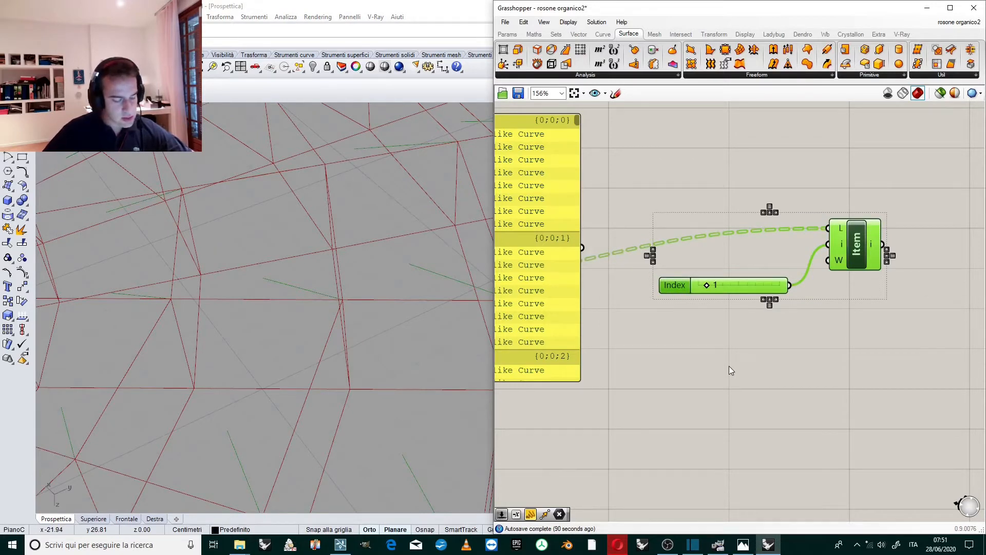
key(ctrl+c)
key(ctrl+v)
drag(869, 253, 881, 375)
Step: Try index 3 on the duplicated List Item, then set its Index slider to 4 and check the picked curves
scroll(713, 422, up, 1)
drag(720, 404, 746, 406)
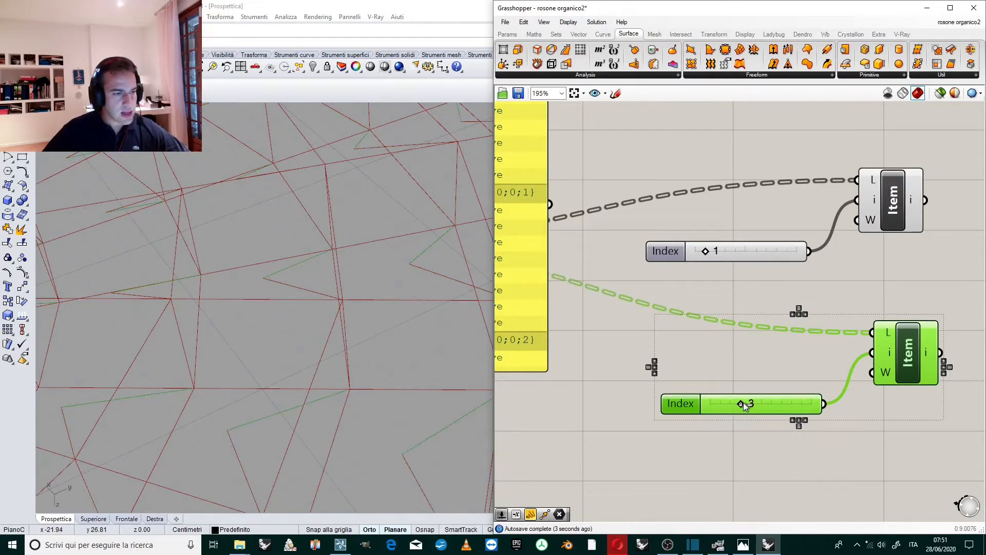
right_drag(396, 308, 314, 299)
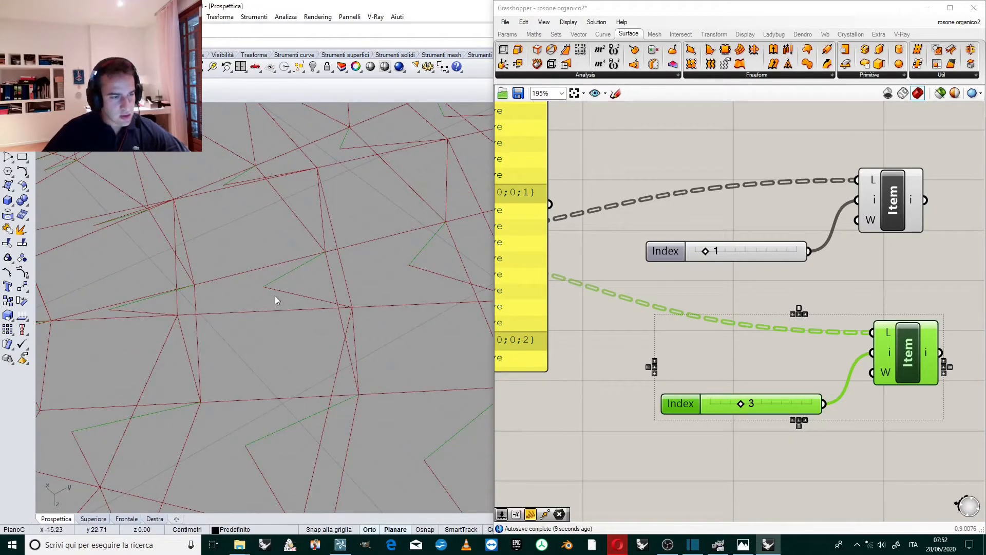
click(742, 405)
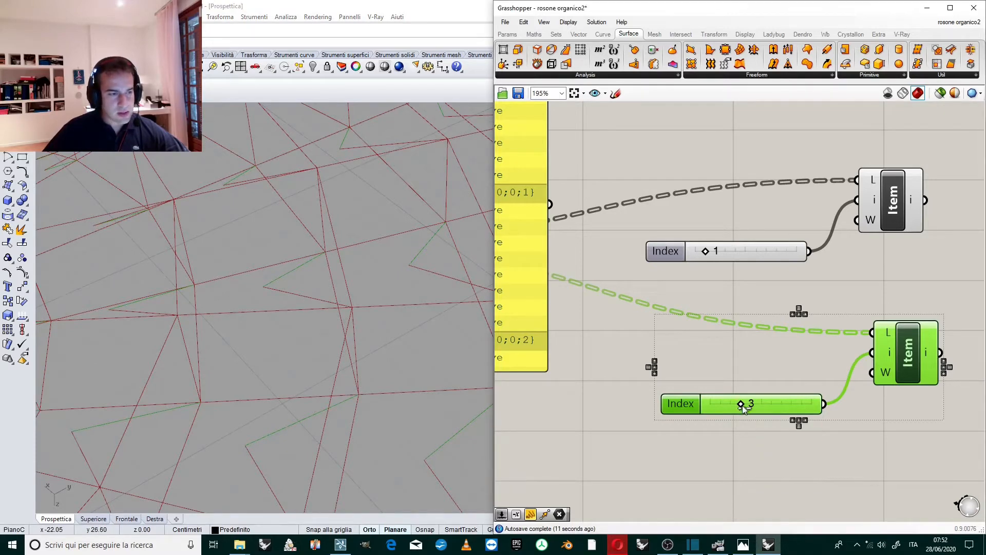
drag(742, 405, 751, 407)
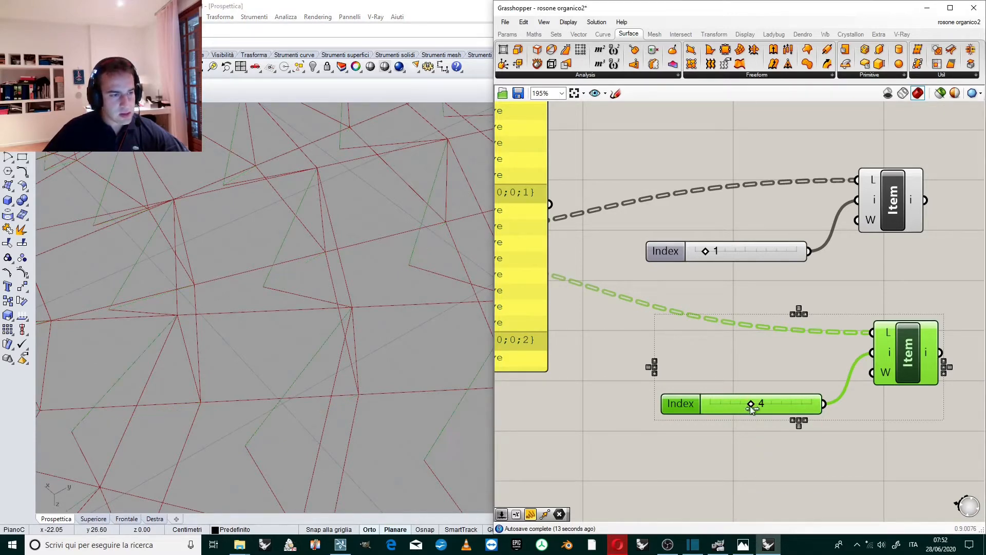
right_drag(301, 301, 360, 312)
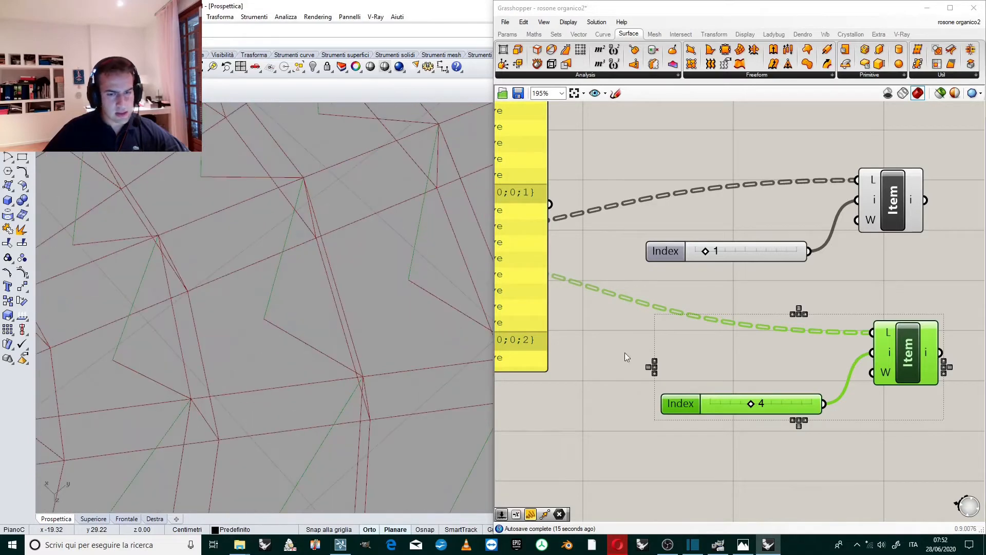
Step: Add a Ruled Surface component and feed its A input from the index 1 List Item and B from the index 4 List Item
click(685, 334)
scroll(688, 329, down, 4)
scroll(725, 313, up, 3)
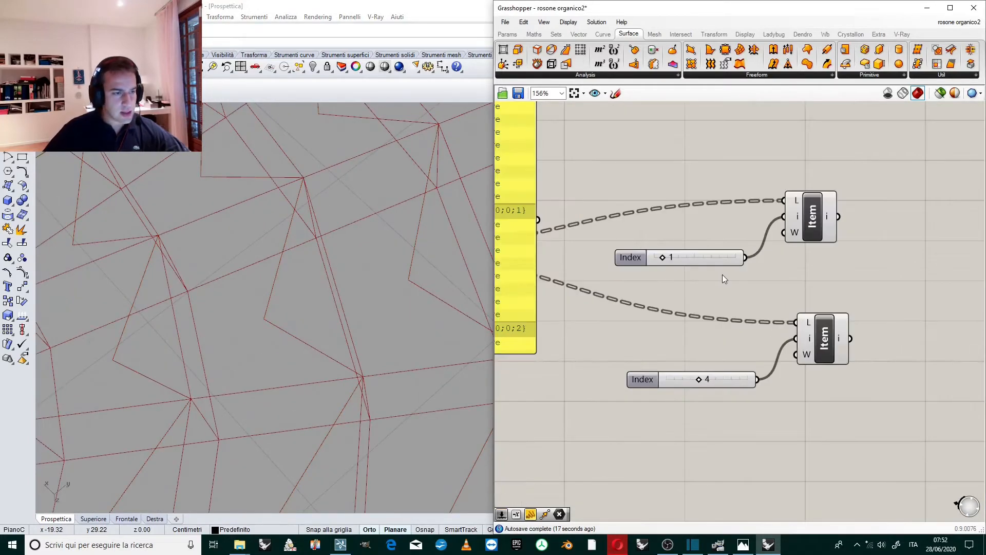
scroll(709, 239, down, 1)
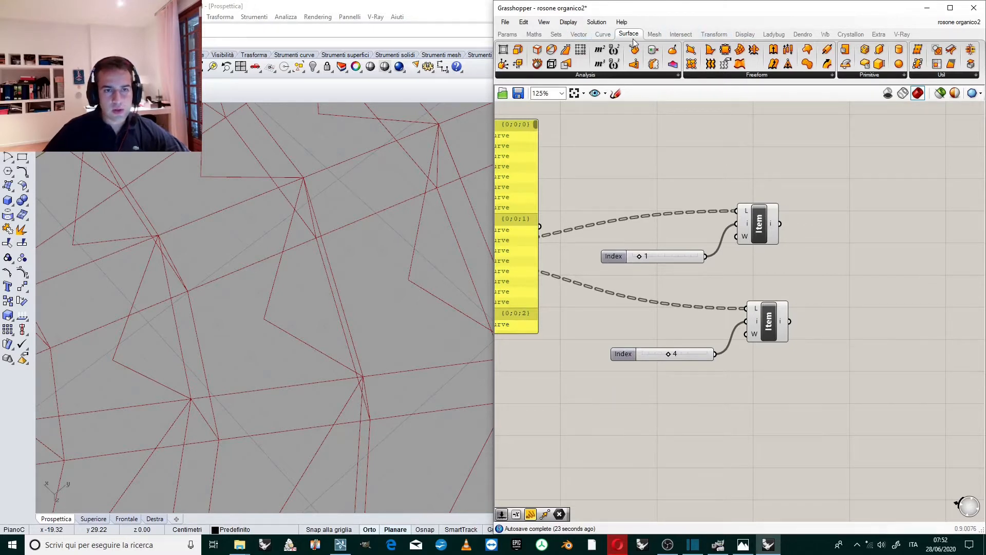
click(785, 77)
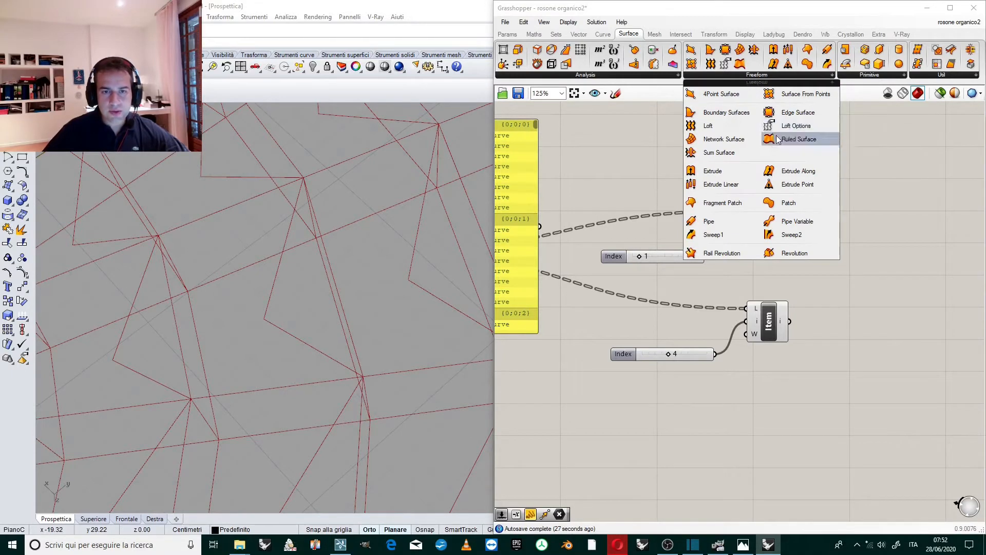
click(799, 139)
click(906, 289)
drag(781, 223, 884, 280)
drag(791, 321, 887, 300)
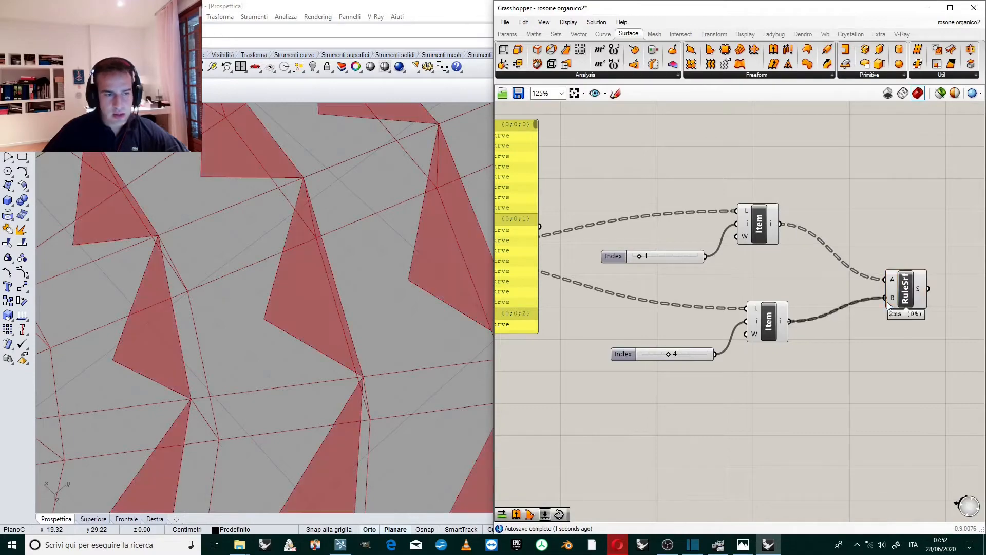
right_drag(323, 343, 467, 353)
scroll(332, 310, down, 6)
scroll(343, 348, up, 6)
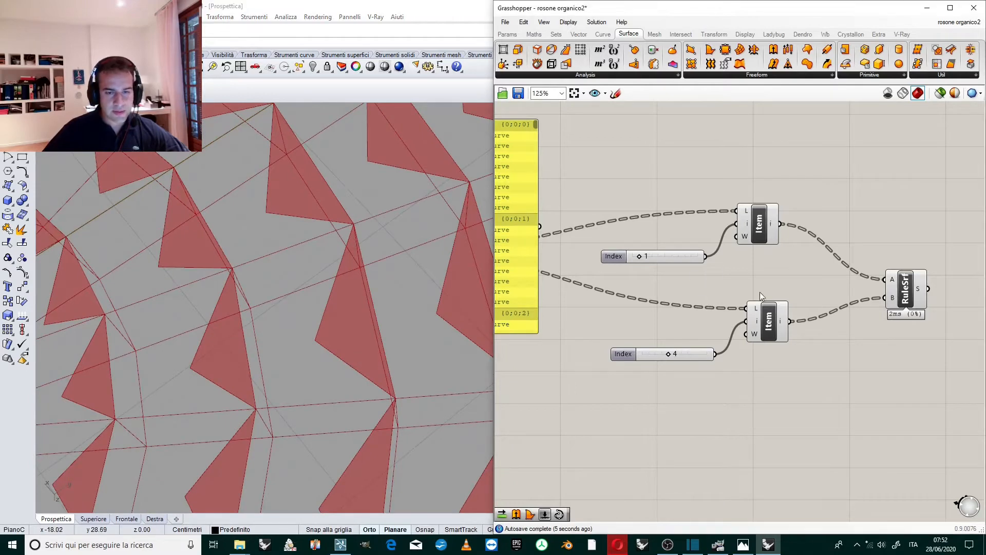
Step: Duplicate the index 4 List Item with its Index slider and place the copy below the original
drag(774, 281, 685, 372)
key(ctrl+c)
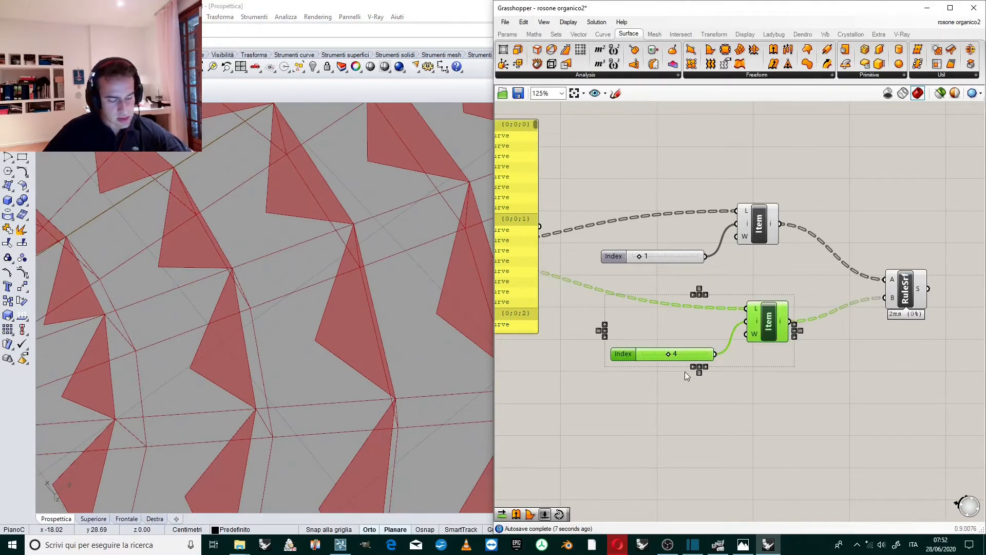
key(ctrl+v)
drag(778, 335, 787, 405)
right_drag(780, 367, 780, 306)
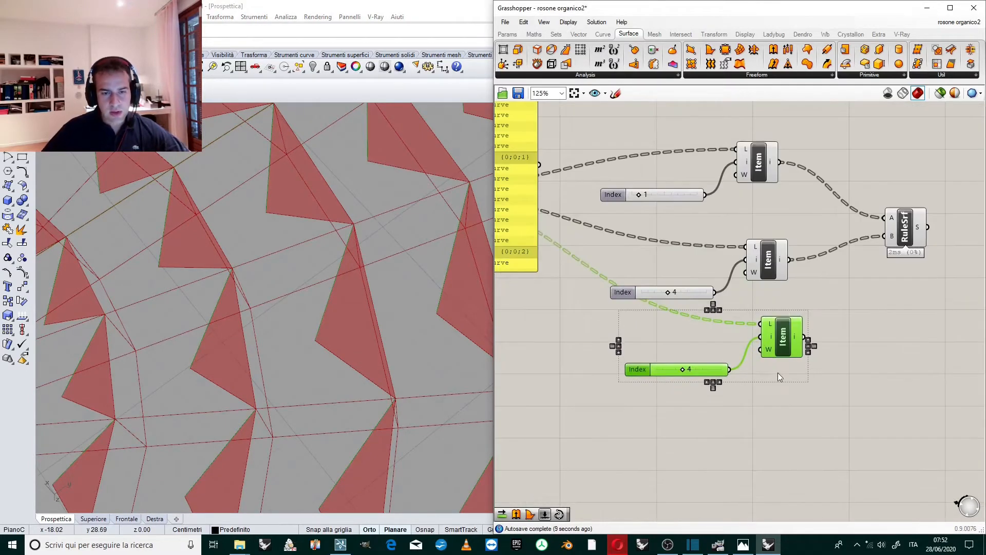
drag(782, 348, 786, 371)
Step: Set the new List Item's Index slider to 5 and view the picked curves from another angle
click(698, 359)
scroll(683, 392, up, 5)
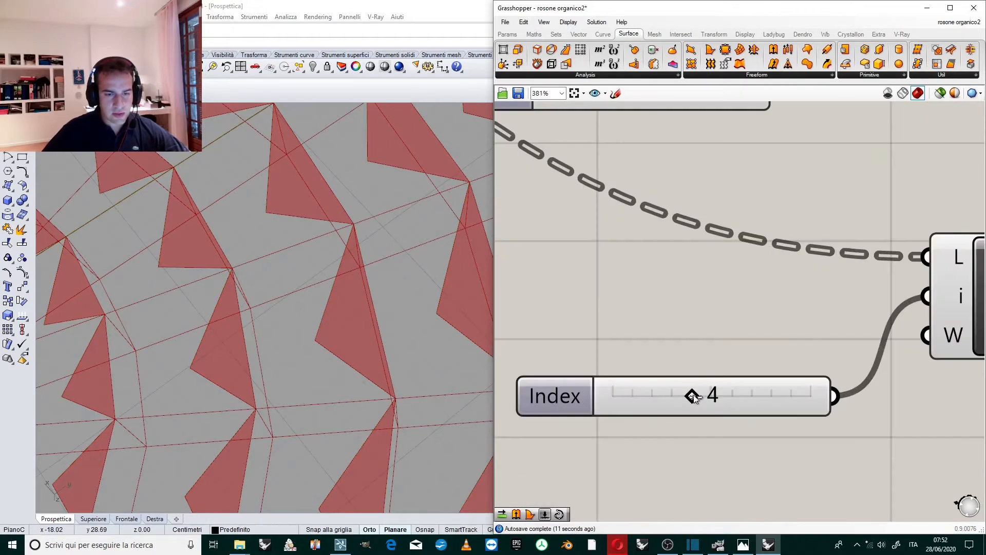
drag(696, 395, 710, 397)
right_drag(295, 347, 317, 347)
scroll(620, 294, down, 6)
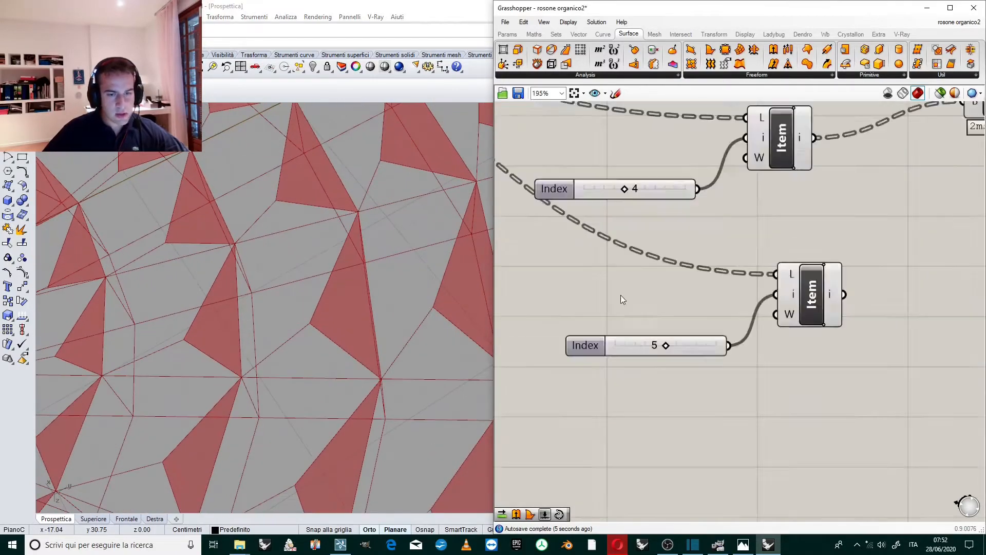
scroll(822, 233, up, 2)
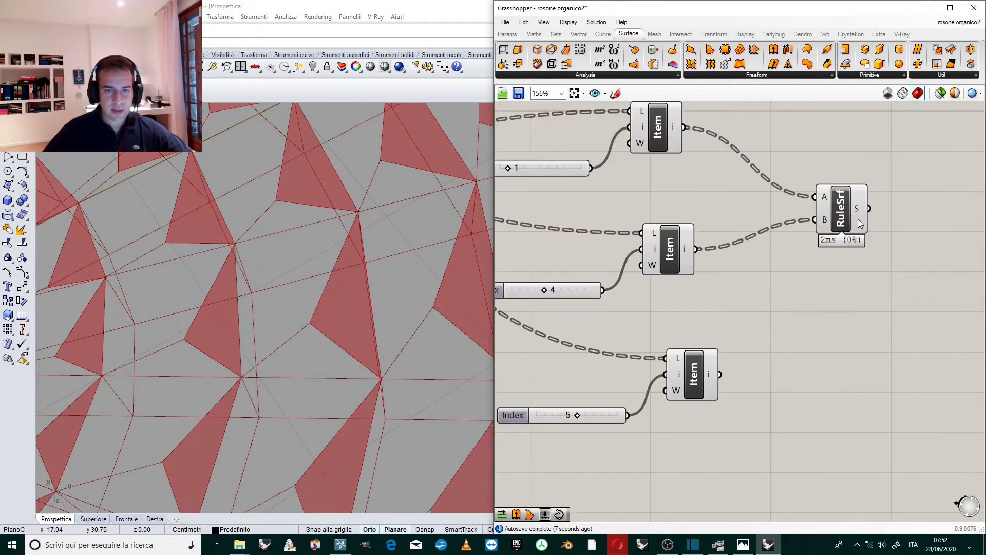
Step: Duplicate the Ruled Surface component below the original and feed the copy's B input from the index 5 List Item
click(849, 214)
scroll(873, 200, down, 1)
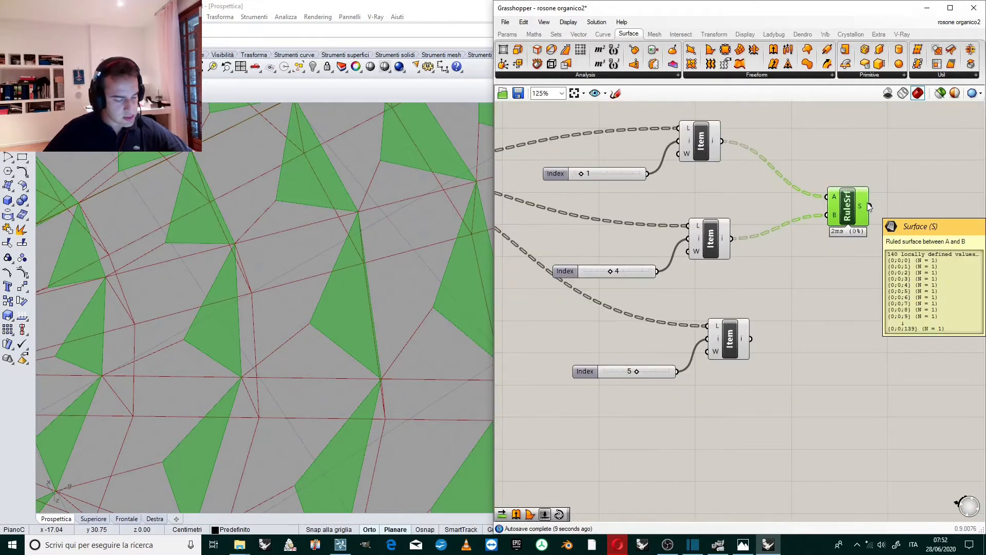
alt+drag(867, 202, 872, 319)
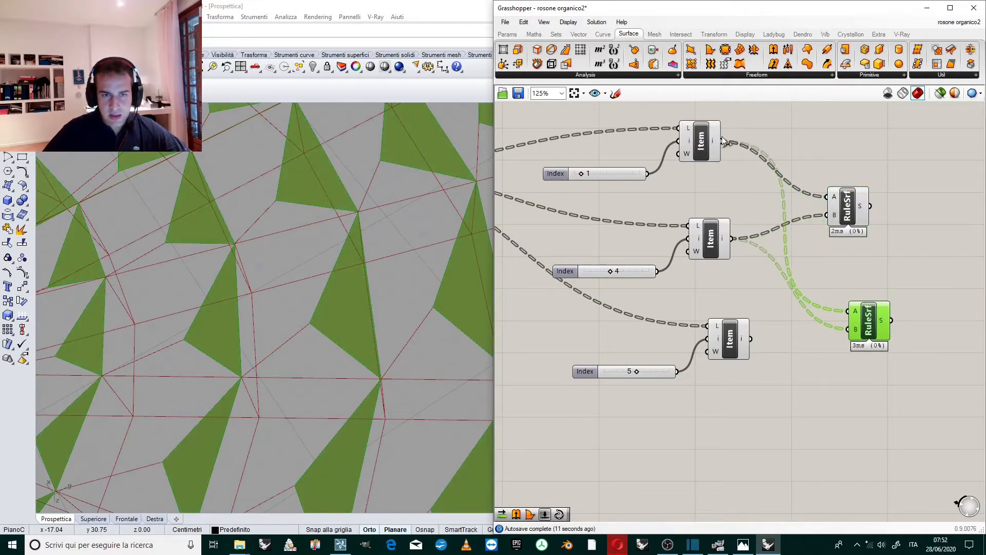
click(705, 145)
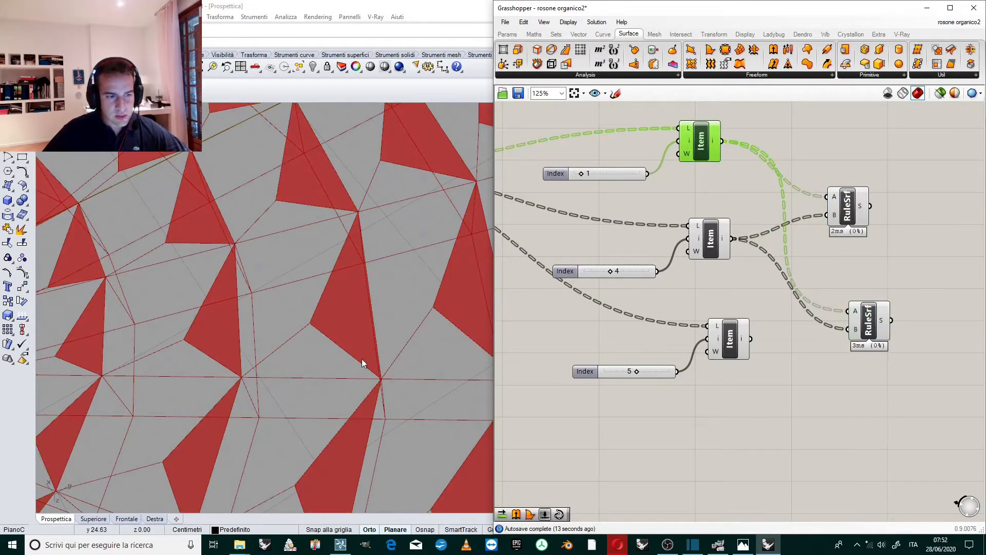
drag(750, 338, 843, 334)
click(837, 360)
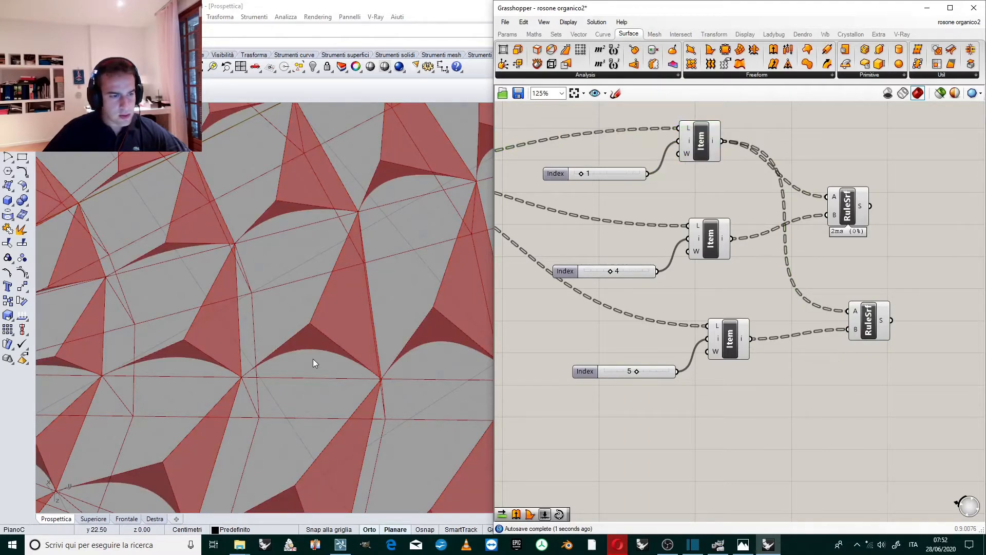
Step: Examine the second set of ruled surfaces up close and across the whole rose window
click(341, 361)
scroll(330, 333, down, 6)
right_drag(341, 360, 303, 345)
scroll(303, 346, down, 4)
scroll(303, 344, up, 10)
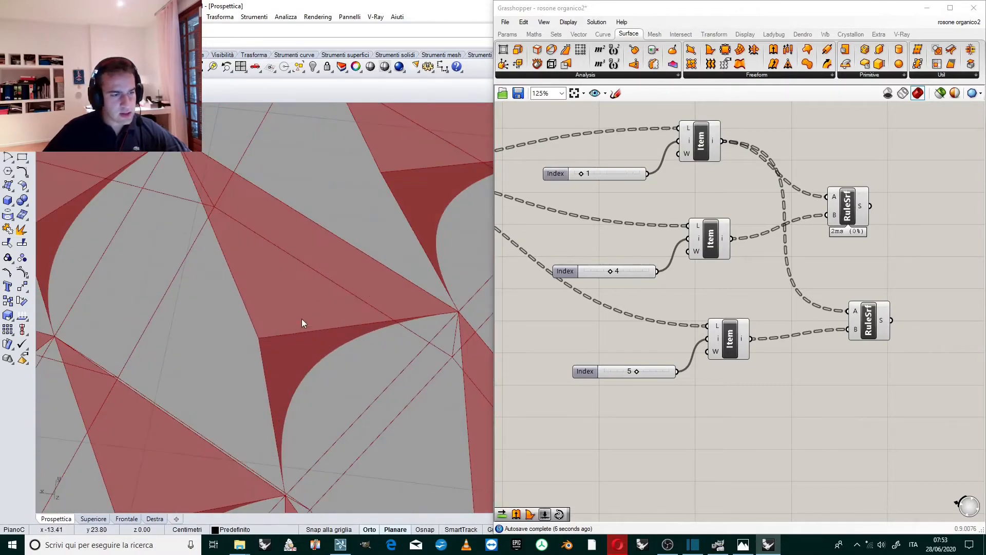
scroll(301, 318, down, 2)
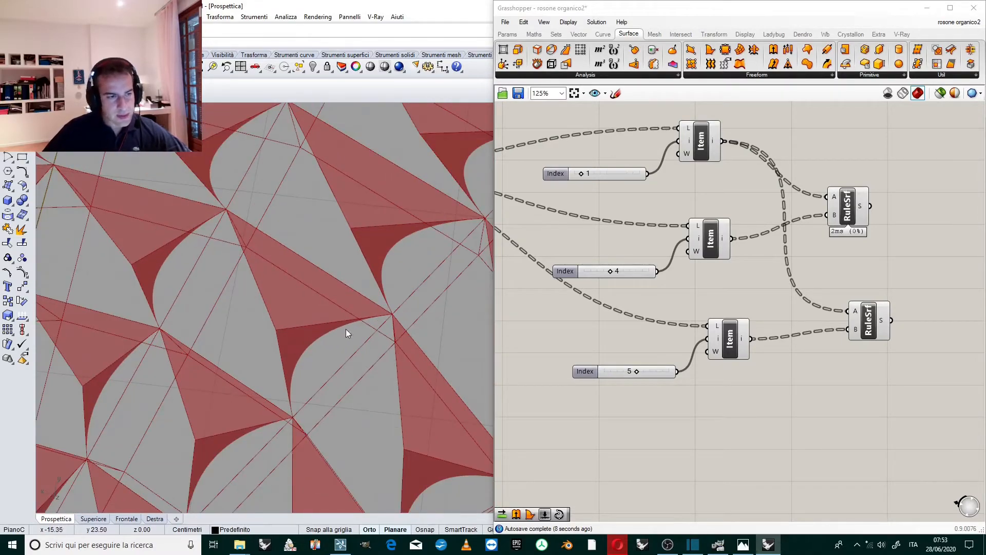
scroll(307, 329, down, 5)
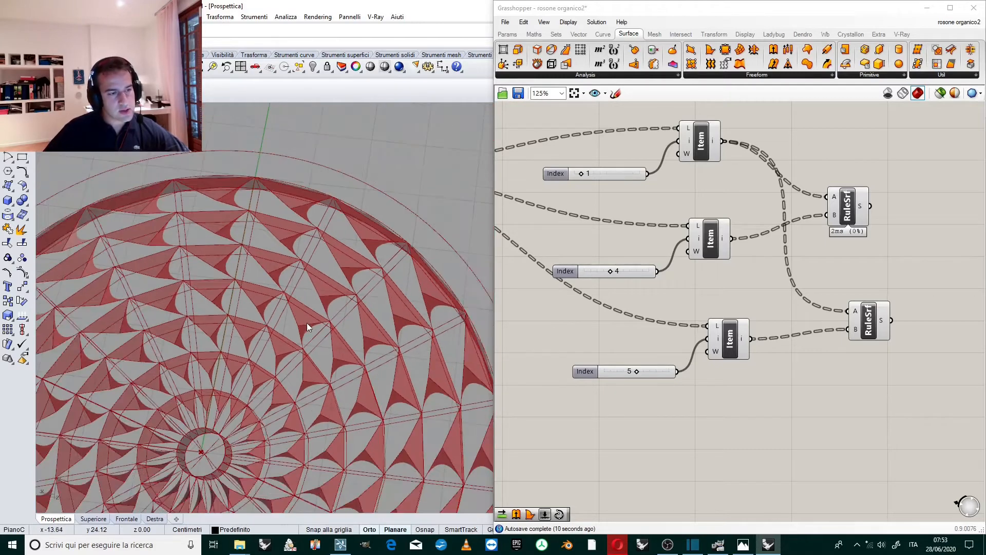
scroll(309, 325, up, 5)
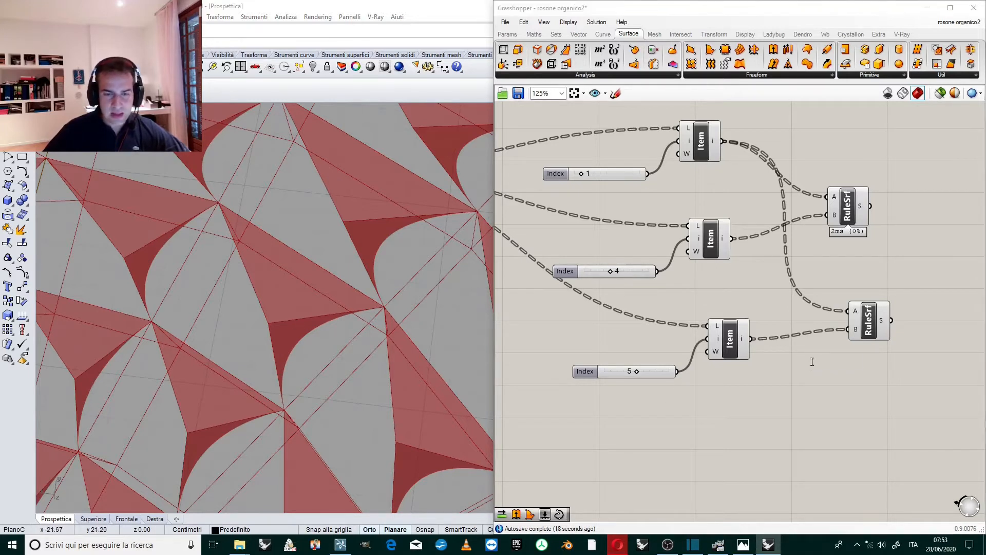
double_click(769, 365)
text(flip)
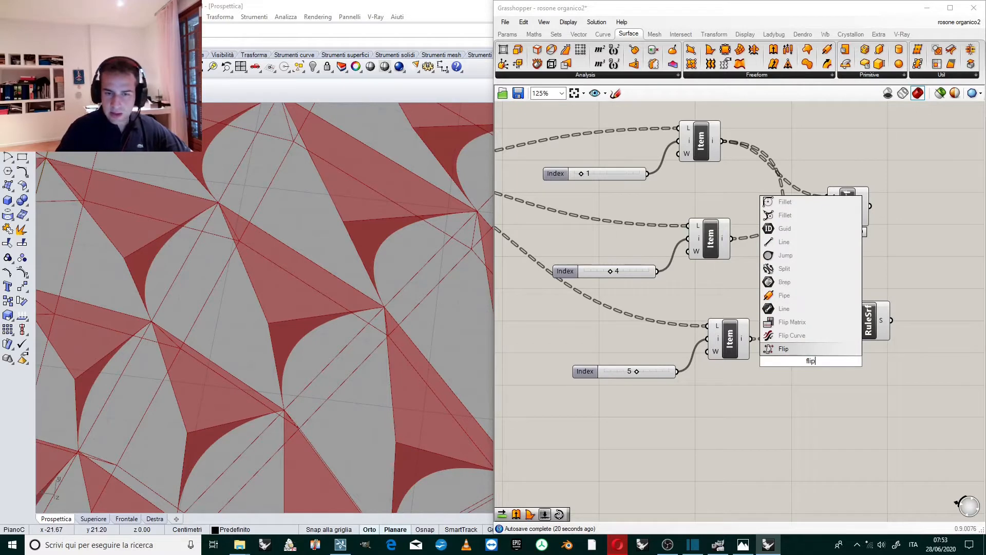
click(809, 350)
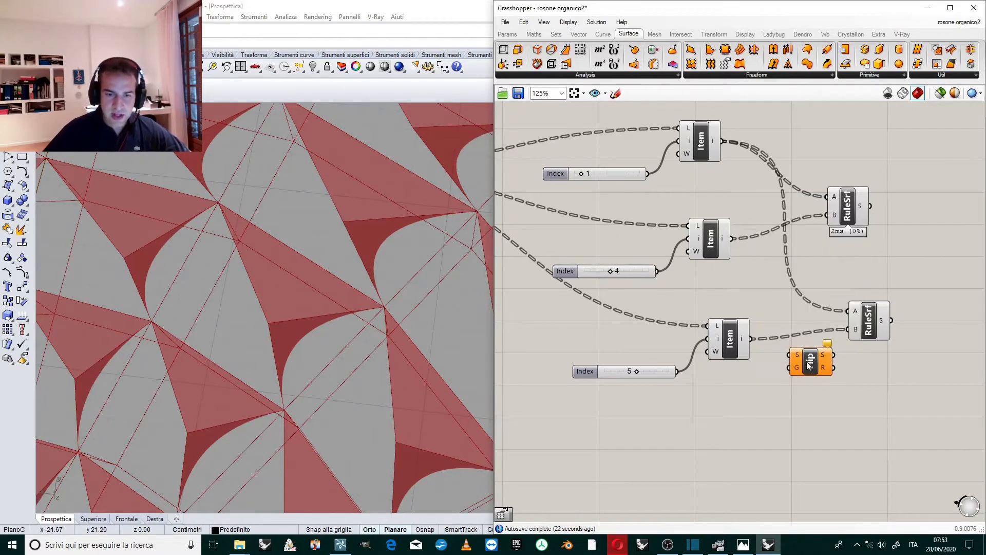
click(822, 362)
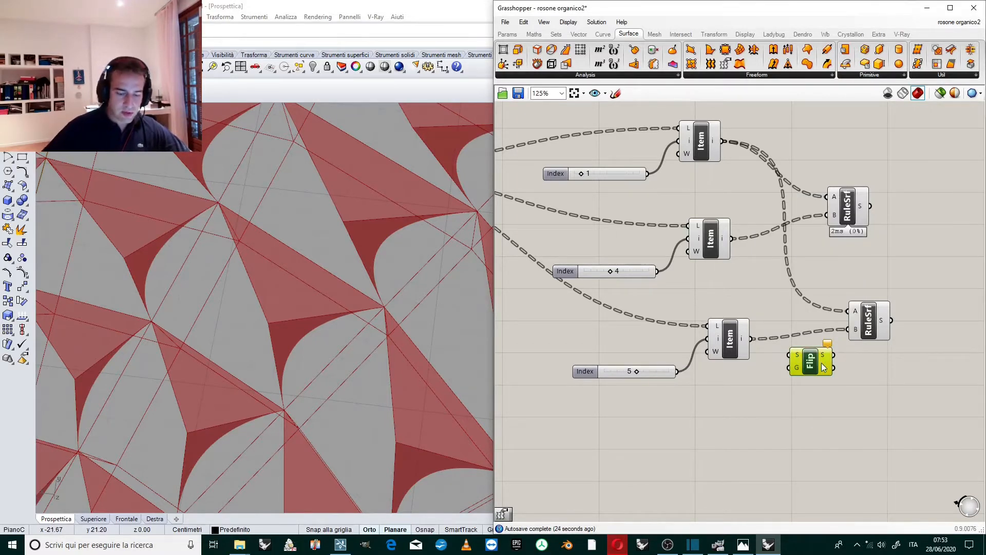
key(Delete)
Step: Add a Flip Curve component between the index 5 List Item and the second Ruled Surface's B input, then check the panels
double_click(822, 362)
text(fli)
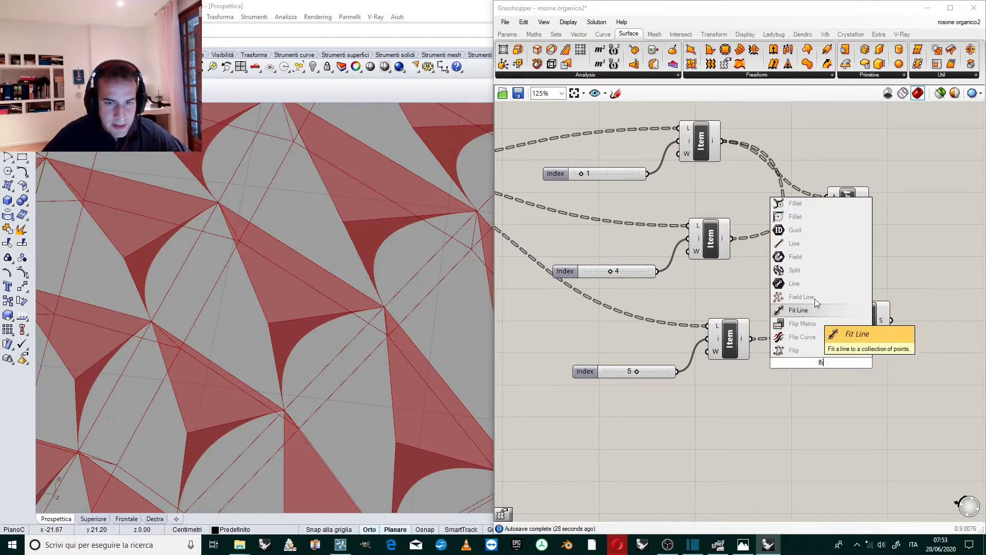
click(815, 334)
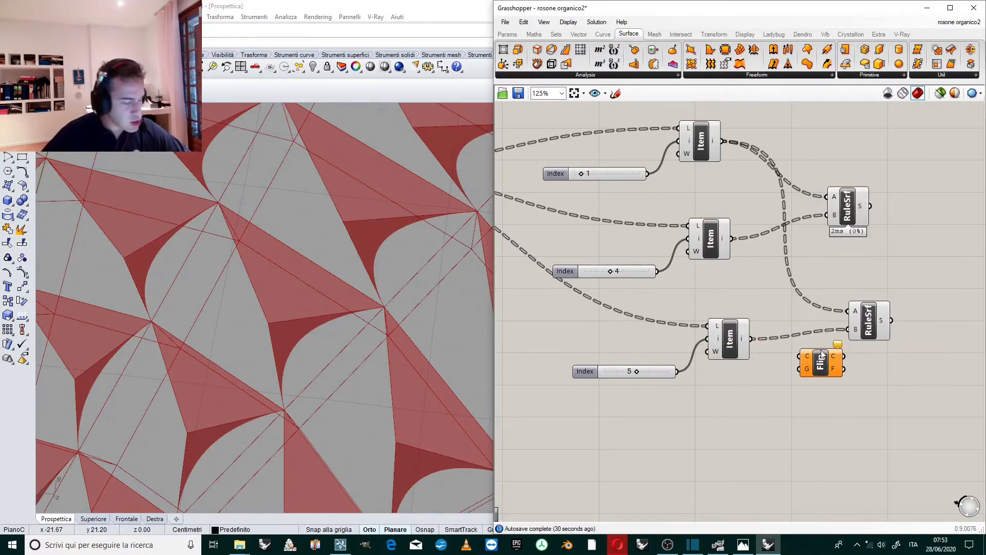
scroll(830, 366, up, 3)
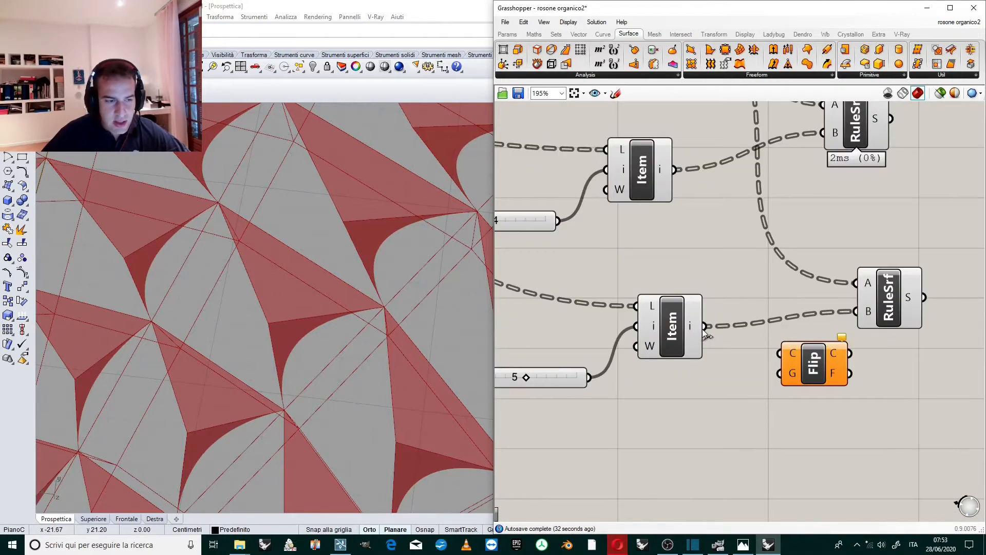
drag(706, 332, 781, 355)
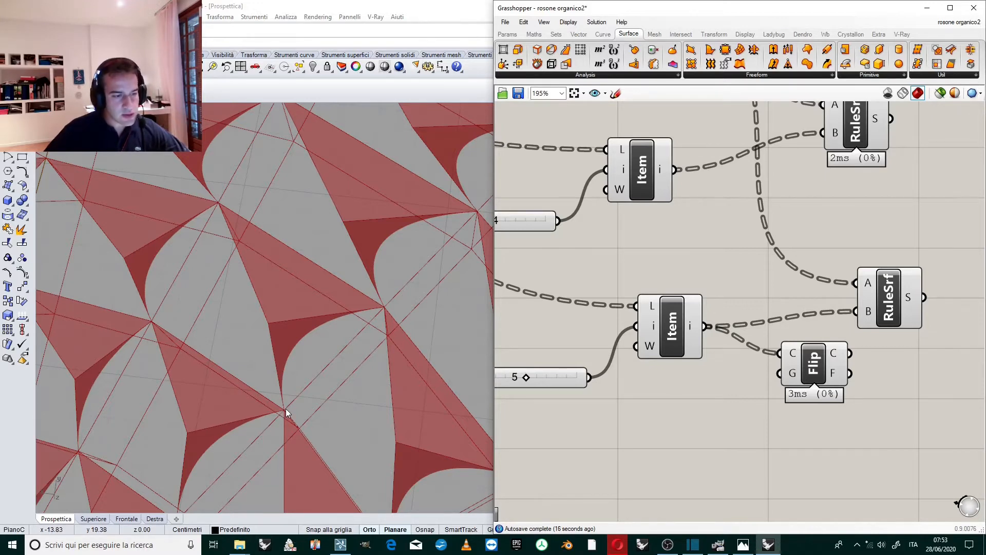
drag(848, 353, 861, 316)
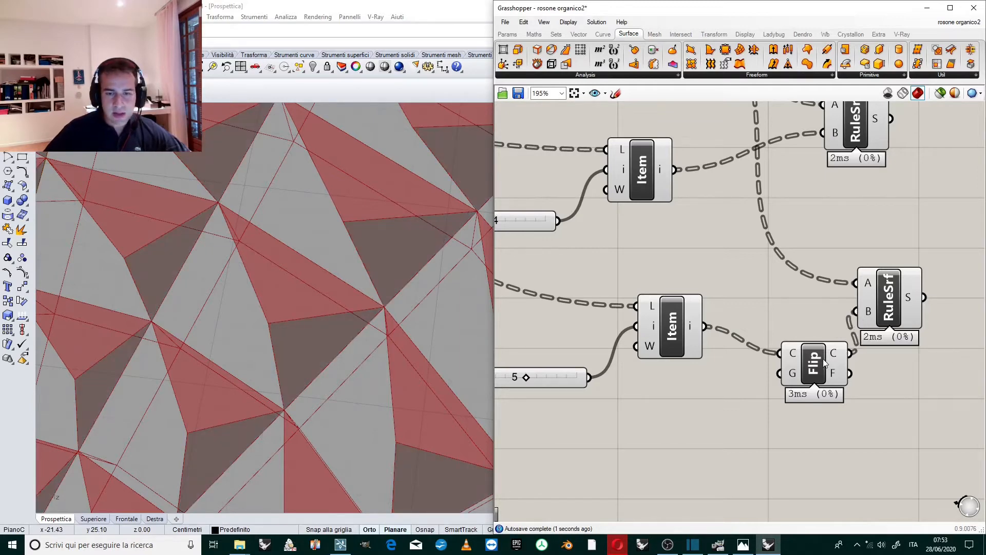
drag(822, 359, 794, 349)
scroll(319, 345, down, 6)
right_drag(319, 345, 387, 314)
scroll(258, 229, up, 5)
scroll(257, 233, up, 2)
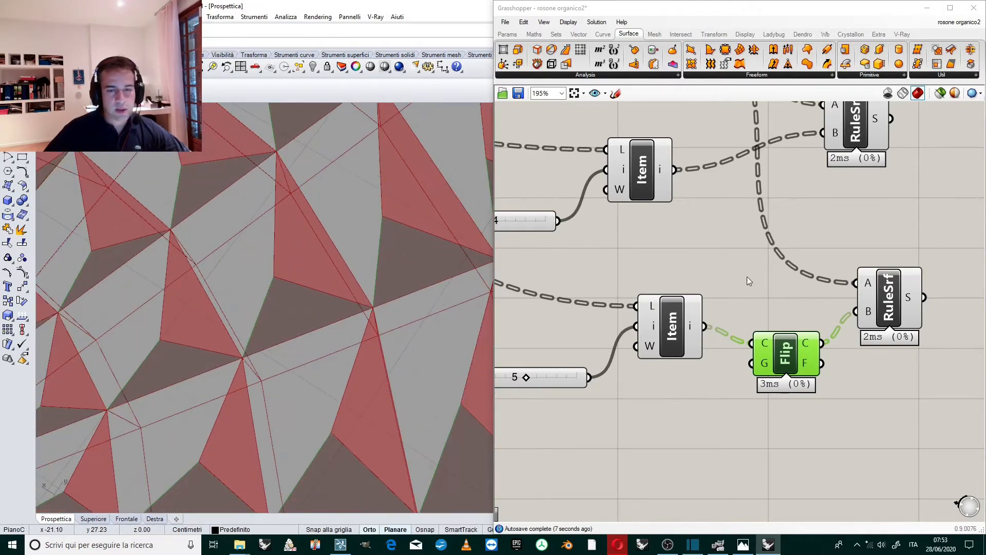
Step: Duplicate the index 5 List Item with its Index slider and place the copy directly below it
scroll(747, 277, down, 4)
scroll(705, 262, up, 3)
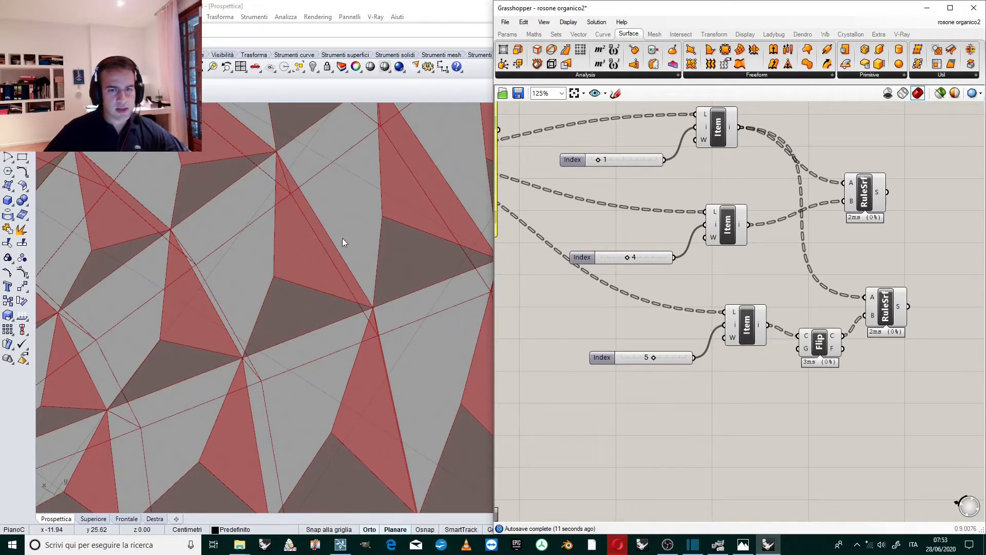
scroll(649, 205, down, 3)
scroll(667, 185, up, 2)
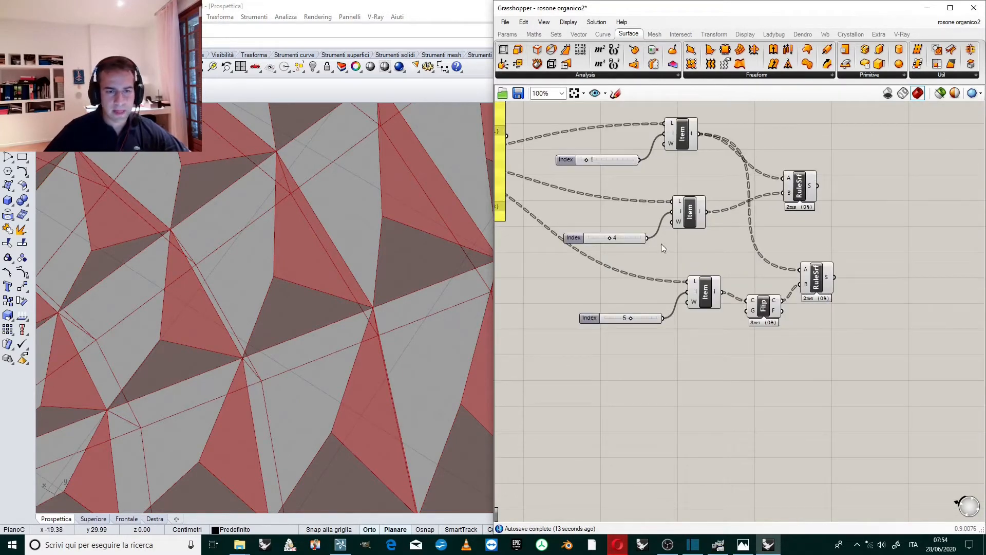
scroll(693, 239, down, 1)
drag(717, 254, 663, 325)
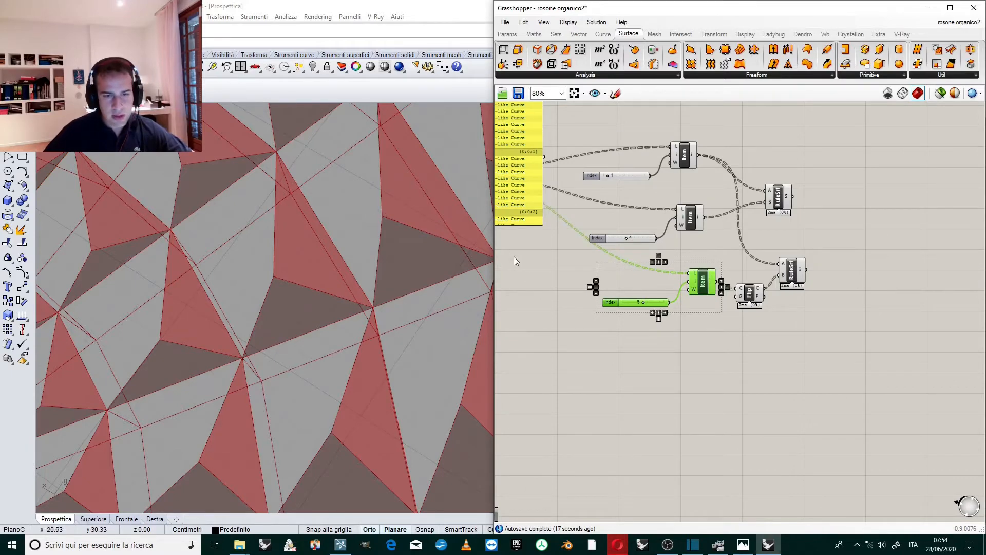
key(ctrl+c)
key(ctrl+v)
drag(698, 294, 696, 329)
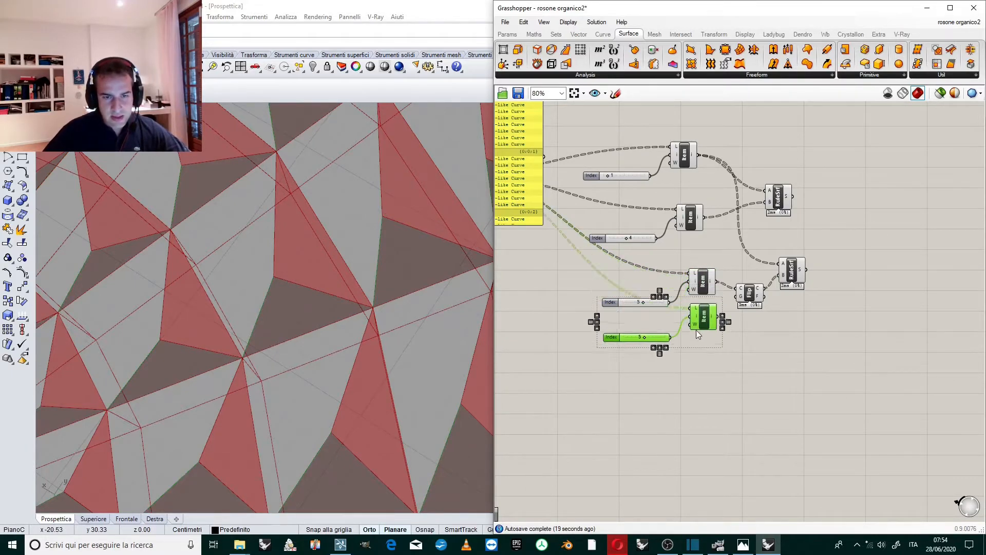
Step: Try index 6 on the newest List Item while viewing the curves at a tilt, then set its Index slider to 7
scroll(678, 308, up, 2)
scroll(632, 375, up, 2)
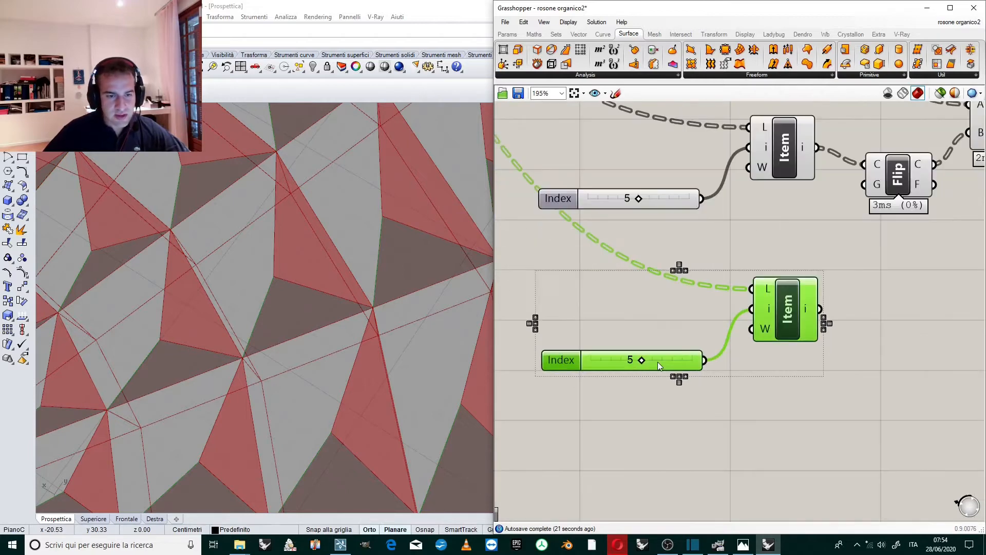
drag(648, 365, 651, 363)
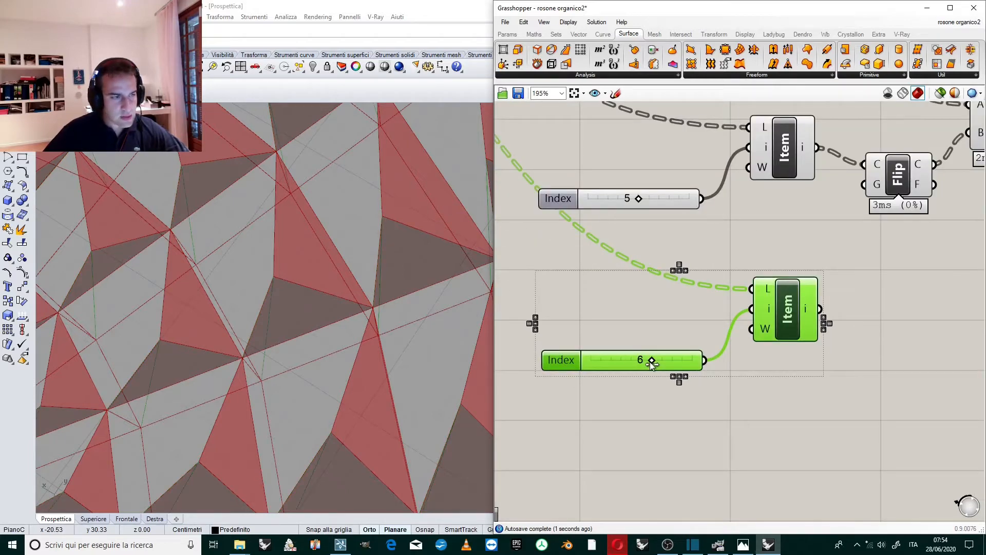
right_drag(304, 263, 366, 359)
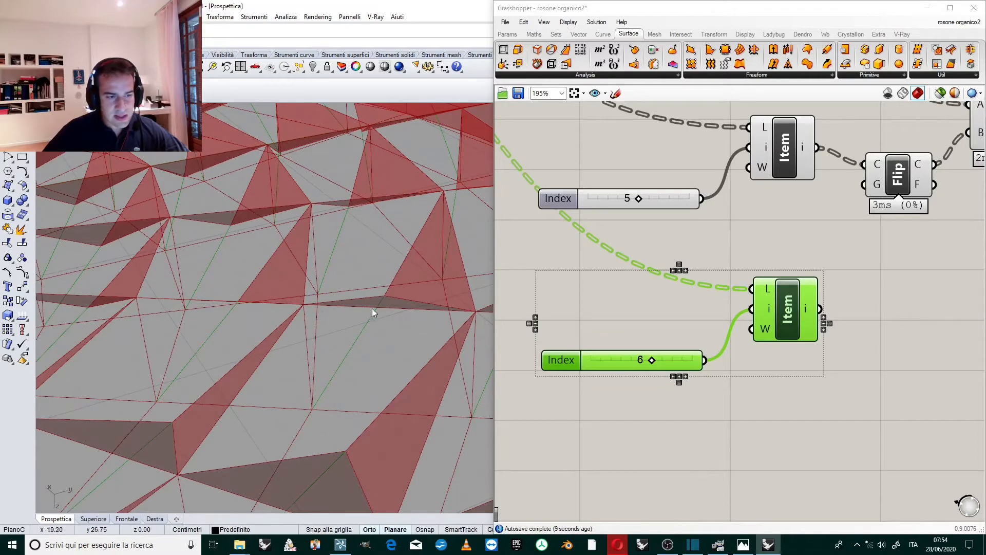
drag(645, 363, 655, 363)
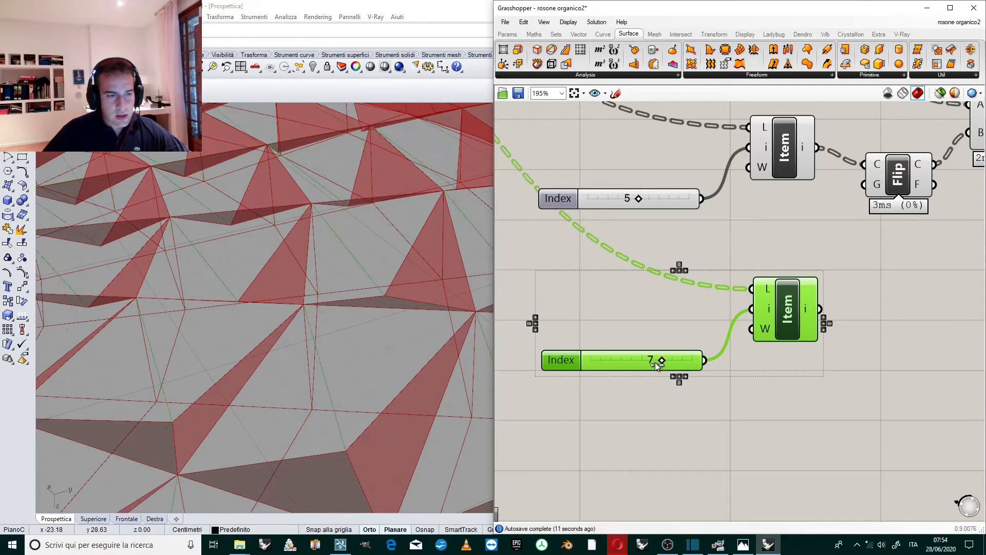
Step: Duplicate the second Ruled Surface component and place the copy beside the index 7 List Item
right_drag(485, 326, 363, 229)
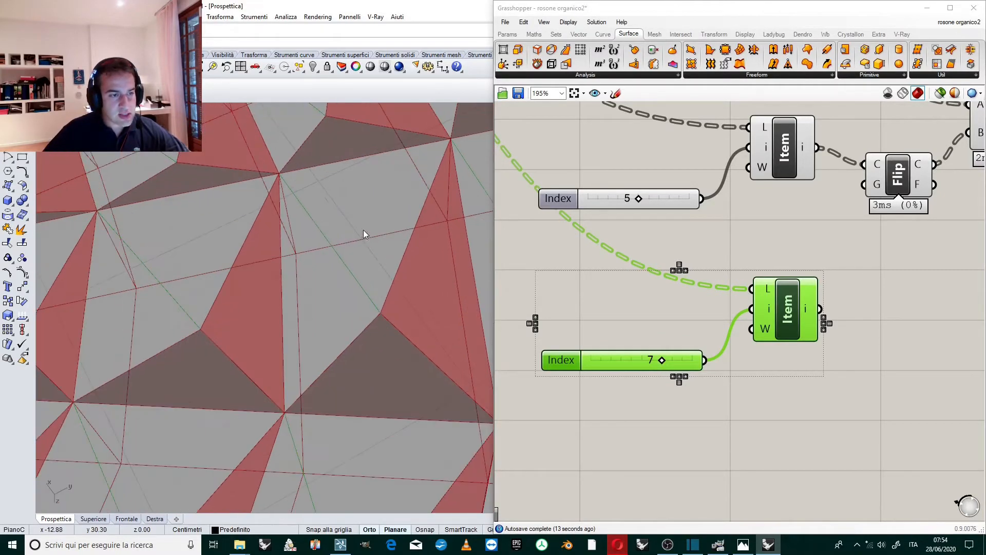
click(600, 328)
scroll(601, 329, down, 3)
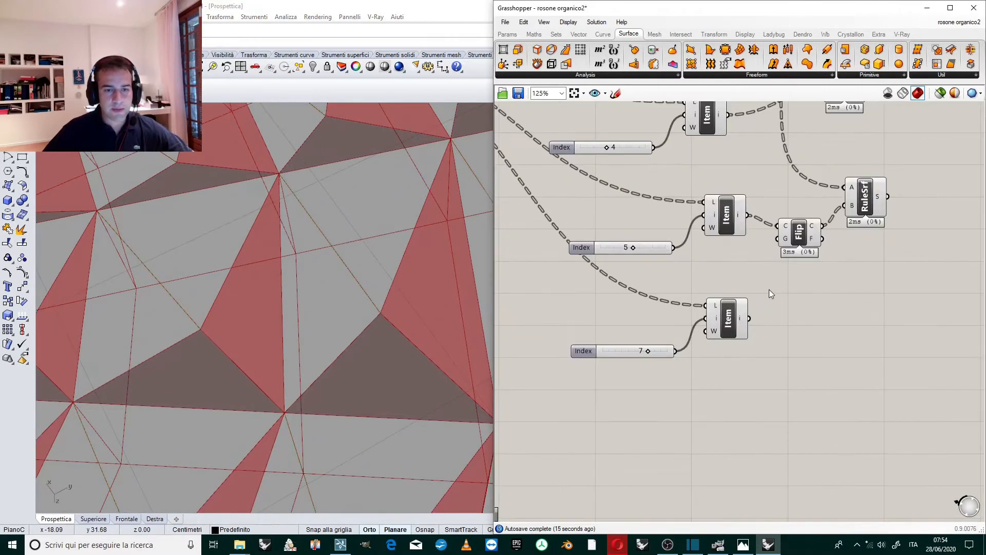
right_drag(773, 276, 745, 300)
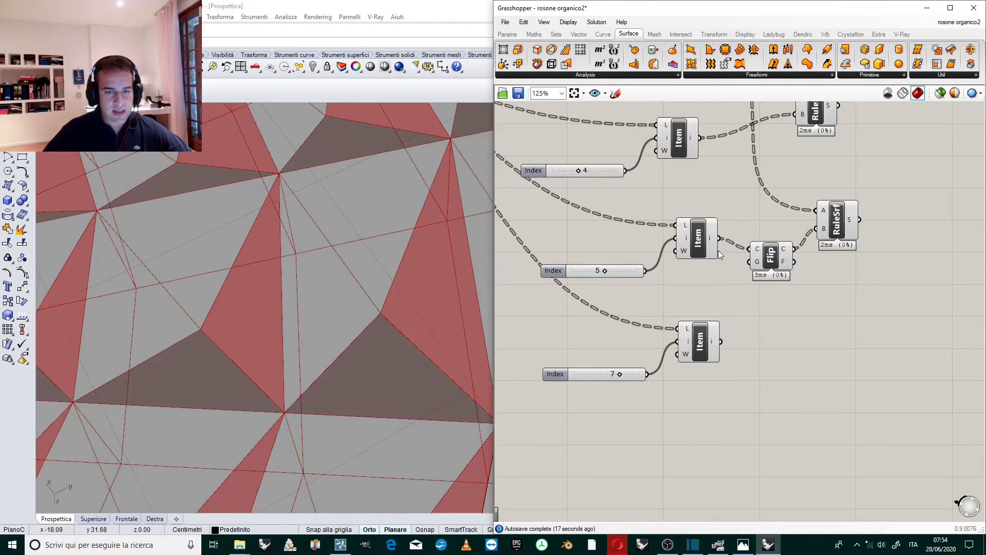
click(840, 226)
key(ctrl+c)
key(ctrl+v)
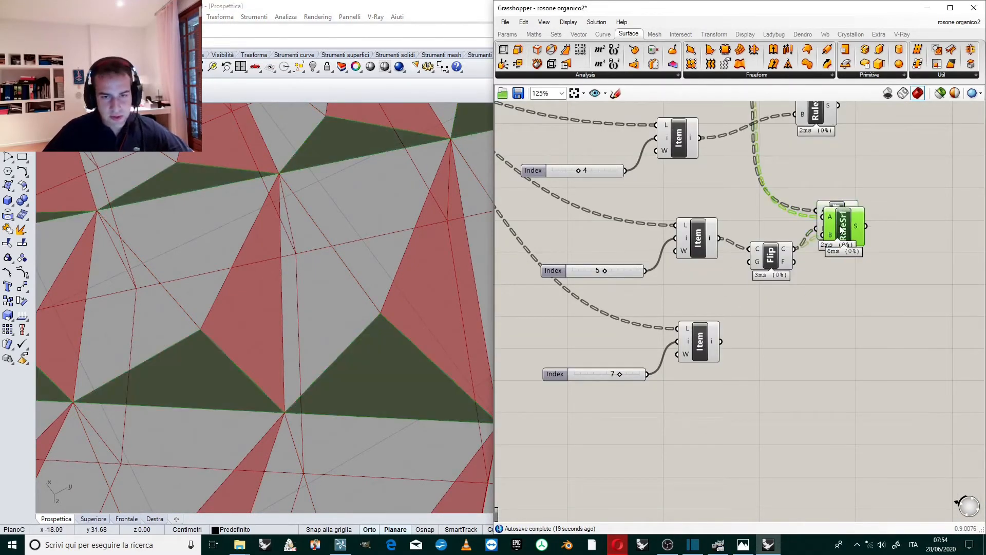
drag(841, 227, 864, 348)
scroll(793, 323, down, 1)
scroll(741, 268, up, 1)
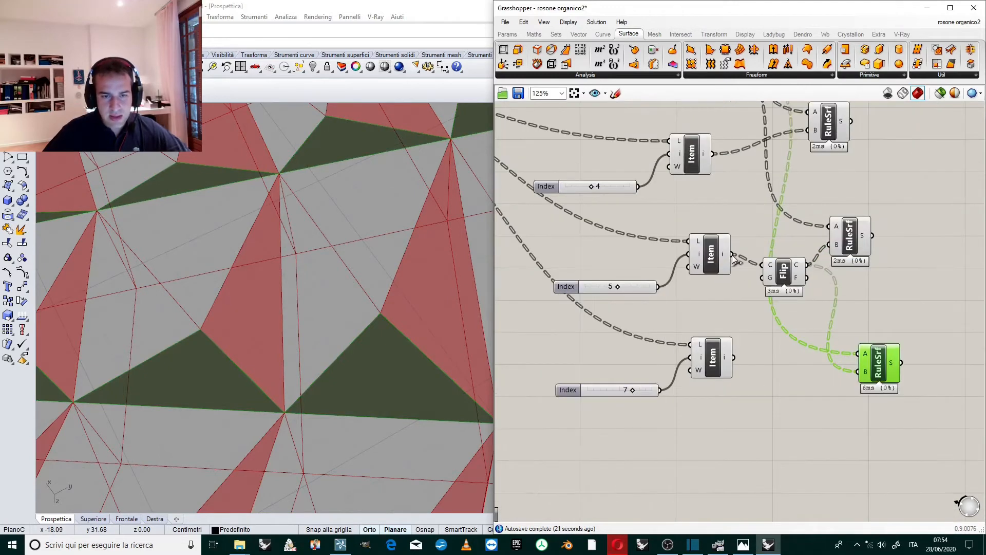
Step: Feed the index 5 List Item into the third Ruled Surface's A input and index 7 into B, then check the panels
drag(733, 255, 858, 355)
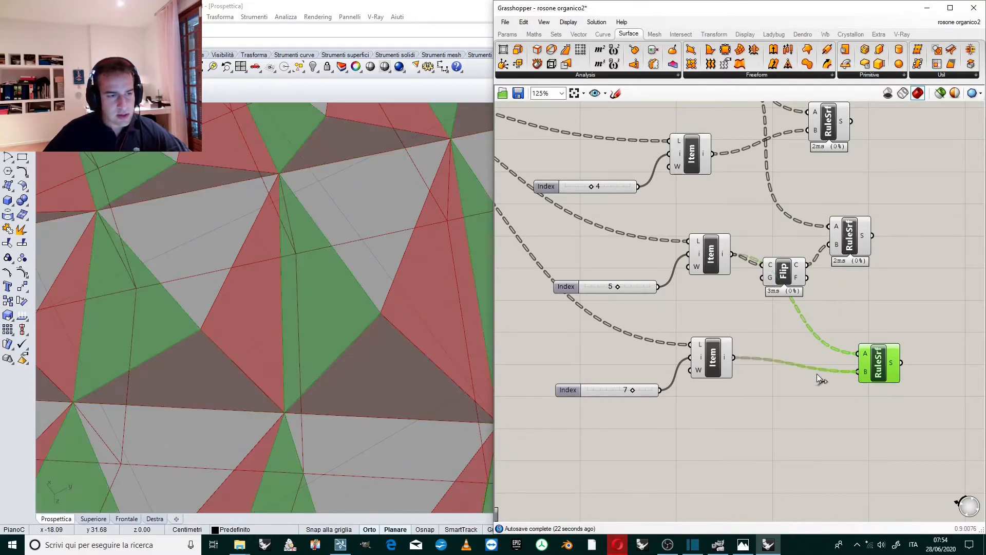
click(796, 380)
scroll(277, 285, down, 5)
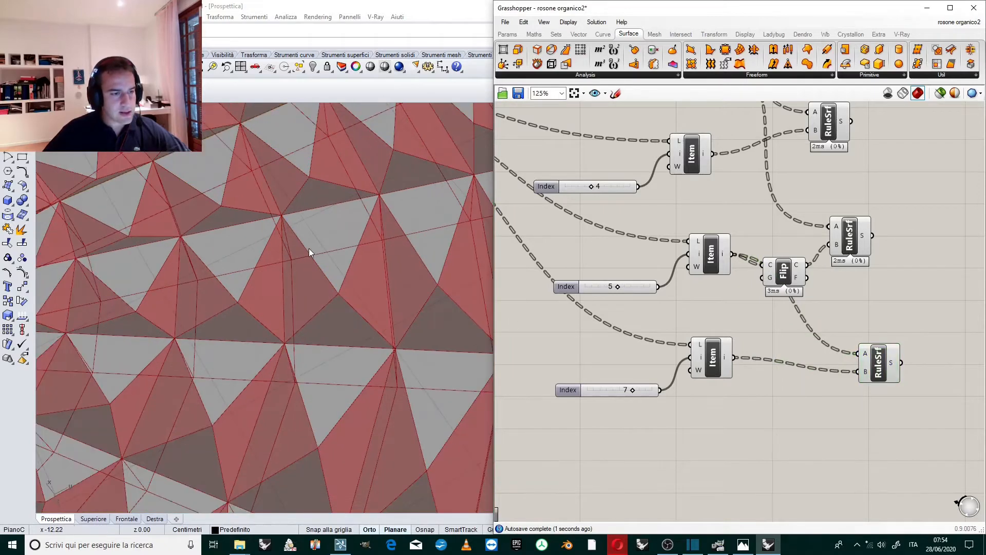
scroll(309, 249, up, 5)
scroll(338, 280, down, 4)
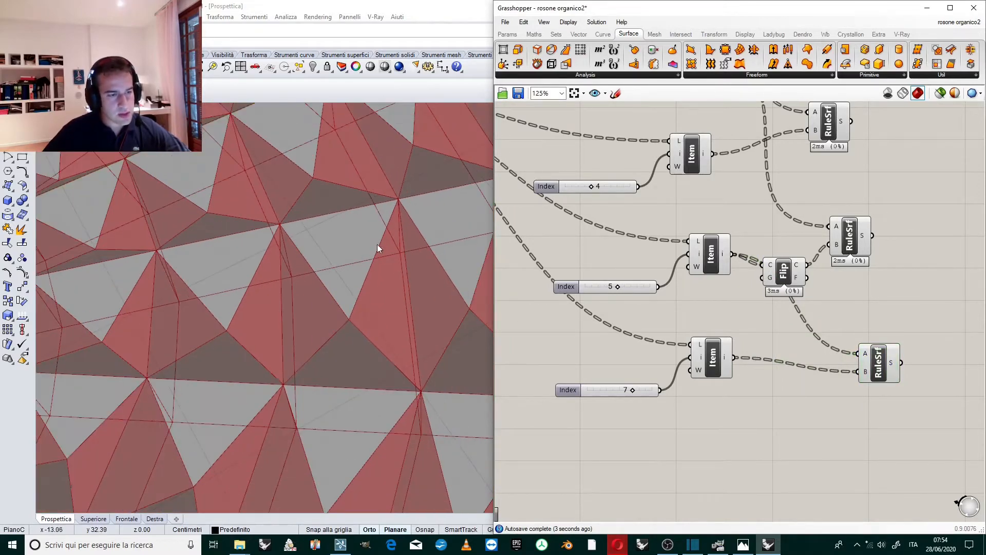
scroll(377, 245, up, 4)
scroll(811, 375, down, 2)
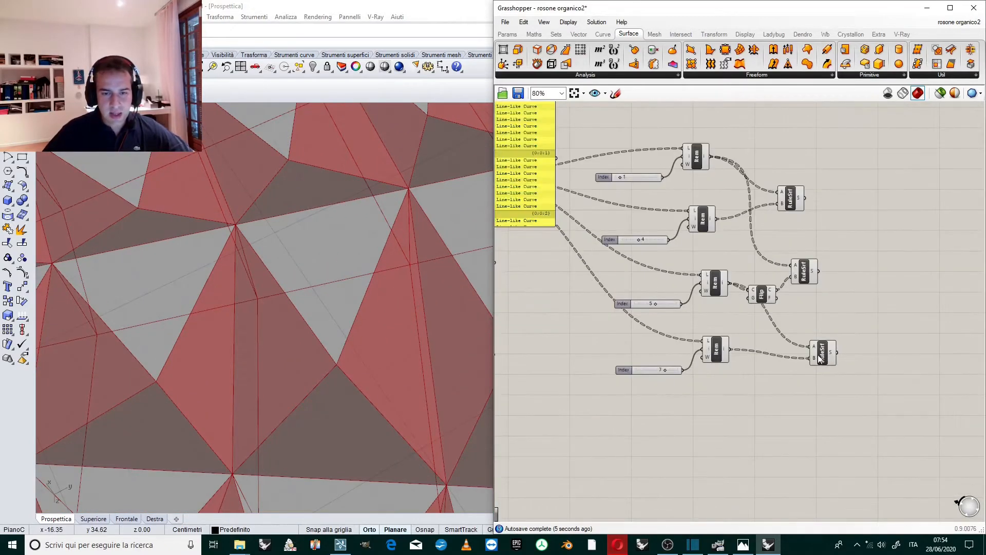
Step: Duplicate the third Ruled Surface below itself and connect the index 4 List Item to the copy's A input, keeping index 7 on B
click(822, 357)
alt+drag(822, 358, 867, 437)
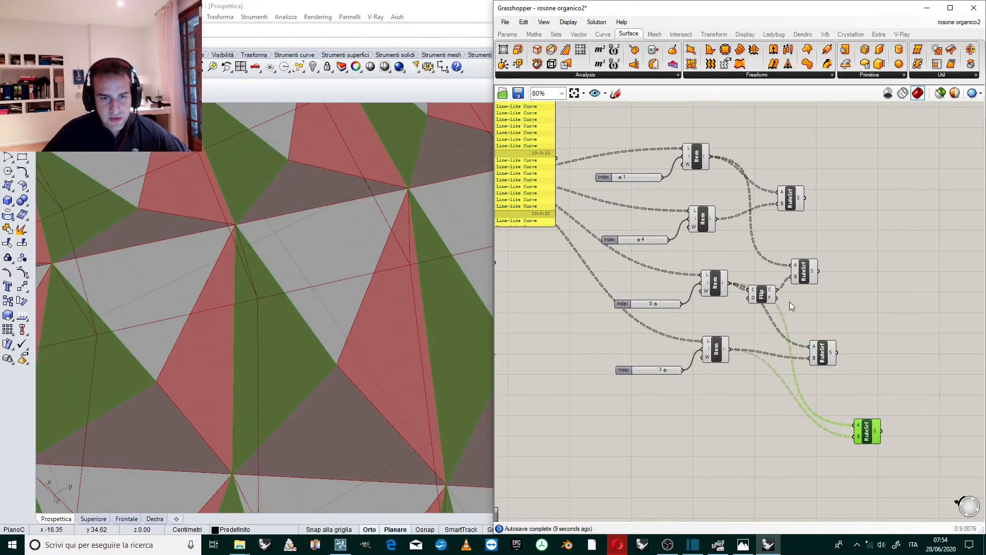
drag(718, 221, 866, 454)
Step: Duplicate the Flip Curve component and insert it between the index 7 List Item and the fourth Ruled Surface's B input
click(765, 297)
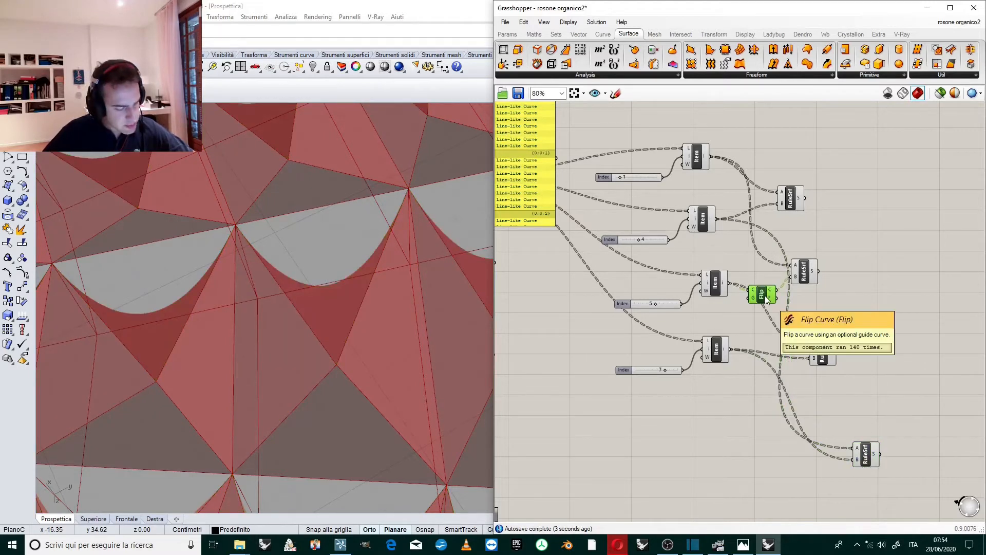
key(ctrl+c)
key(ctrl+v)
drag(766, 297, 792, 405)
scroll(794, 408, up, 2)
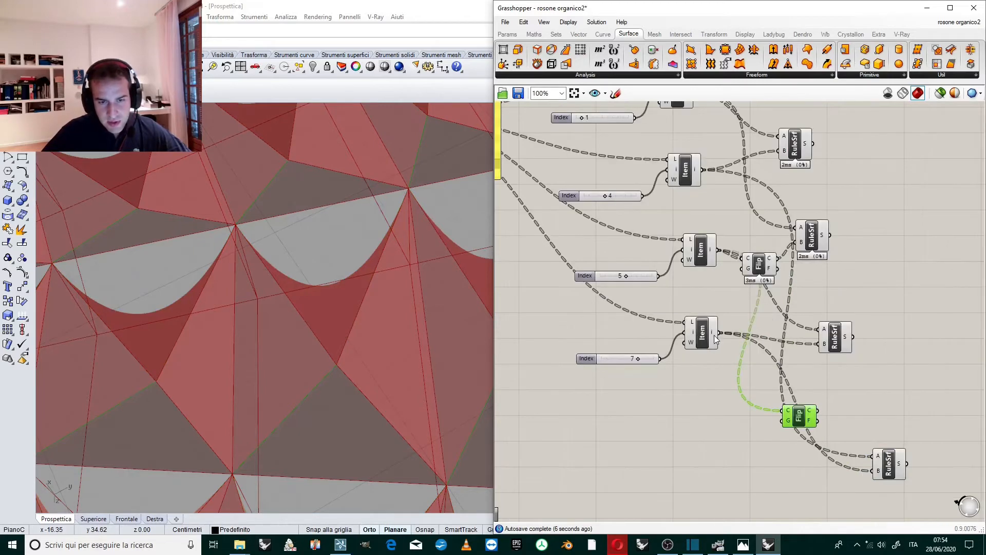
drag(718, 332, 874, 470)
Step: Examine the four sets of ruled panels up close and across the whole rose window
scroll(283, 264, down, 12)
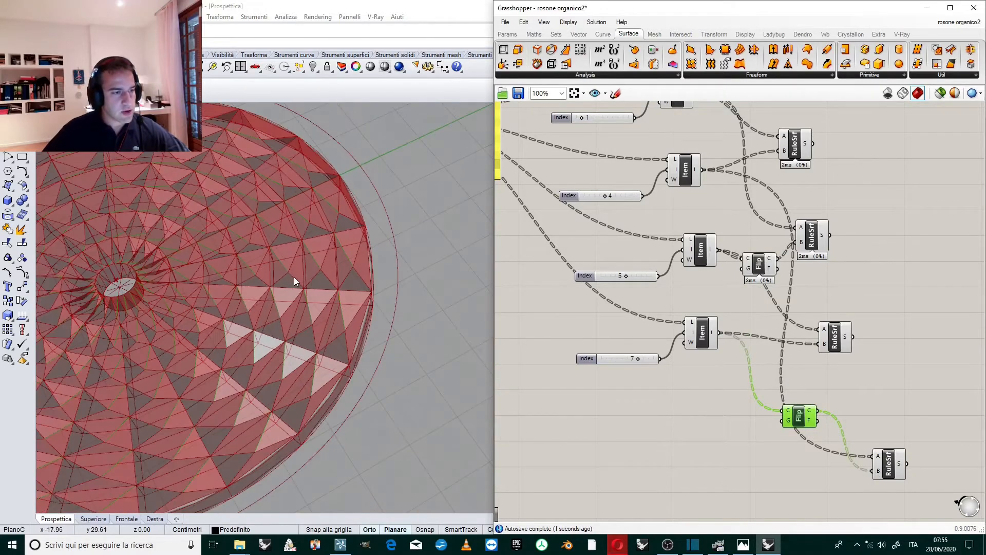
scroll(306, 230, up, 6)
right_drag(306, 230, 328, 288)
scroll(326, 245, down, 6)
scroll(427, 268, up, 6)
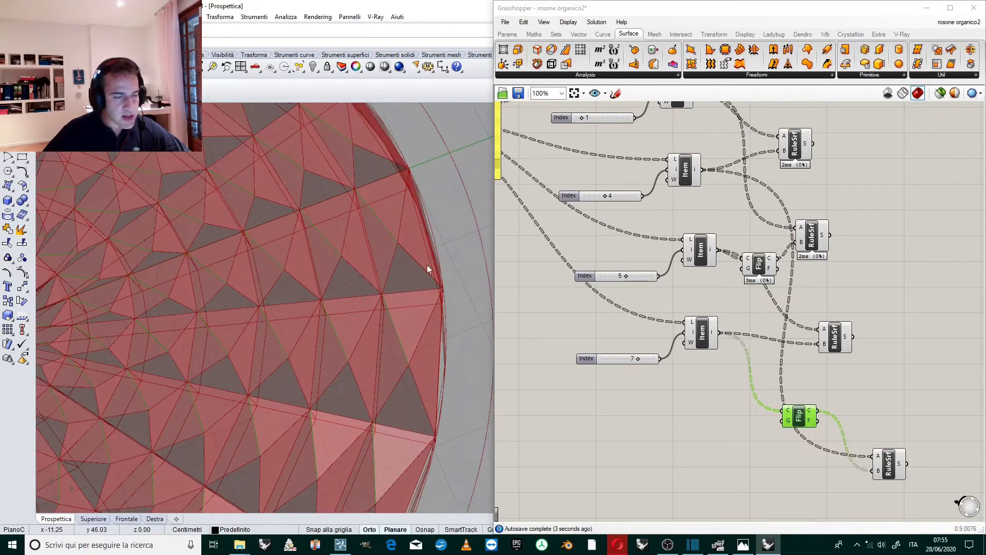
click(834, 358)
scroll(390, 238, down, 10)
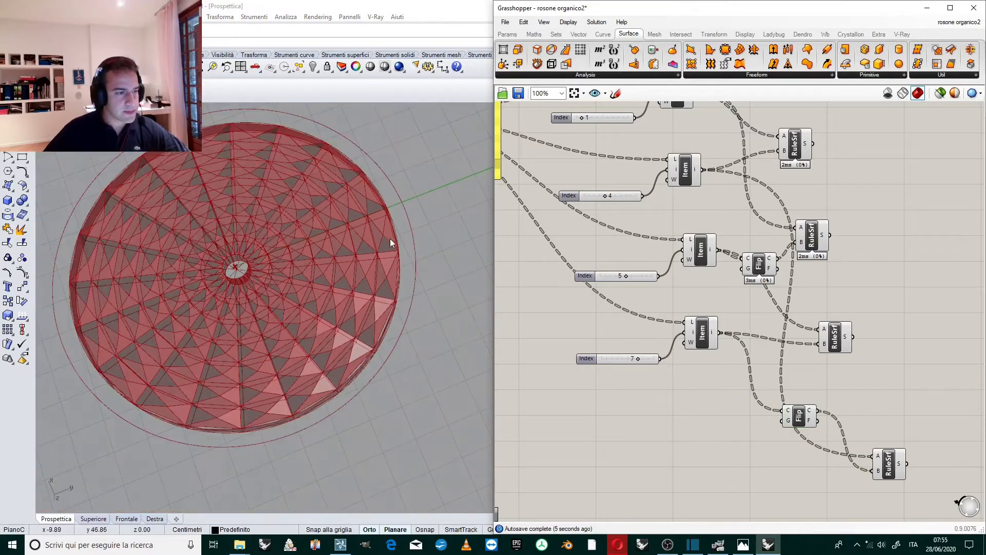
right_drag(235, 192, 216, 201)
scroll(273, 323, up, 6)
scroll(285, 241, down, 6)
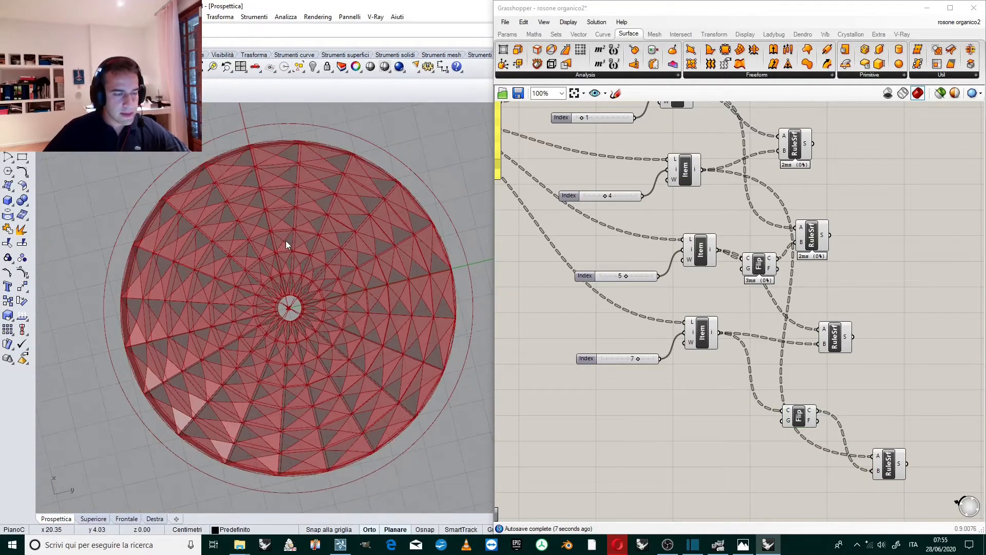
Step: Tidy the definition by moving the second Flip Curve away from the wires and aligning the fourth Ruled Surface under the third
scroll(880, 358, down, 1)
right_drag(865, 350, 794, 251)
scroll(794, 252, up, 2)
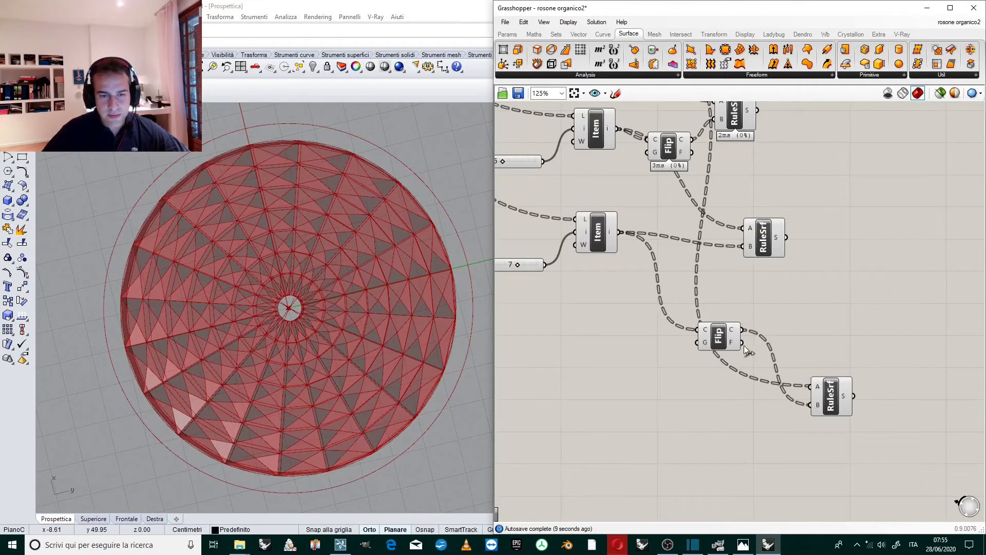
drag(721, 343, 660, 384)
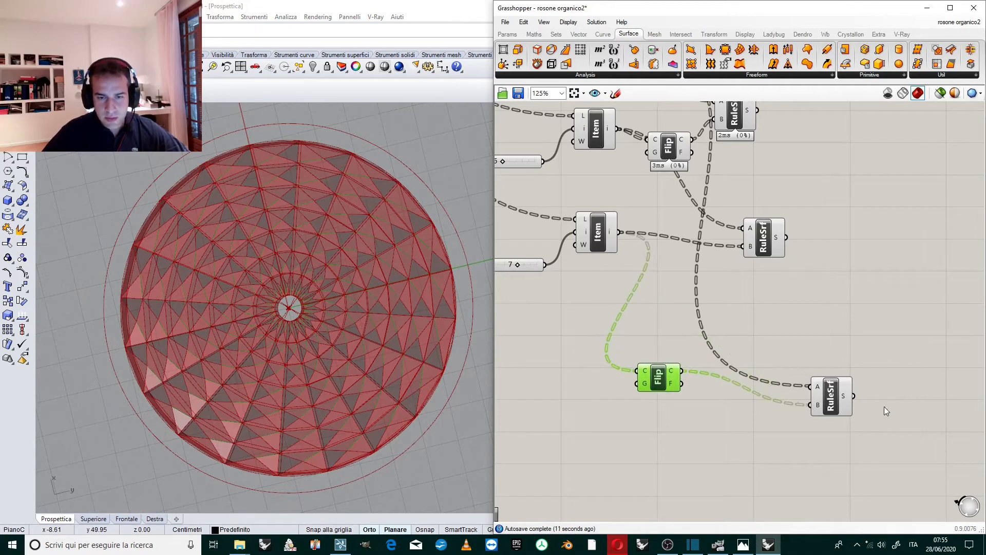
drag(839, 399, 776, 363)
click(807, 315)
scroll(804, 310, down, 2)
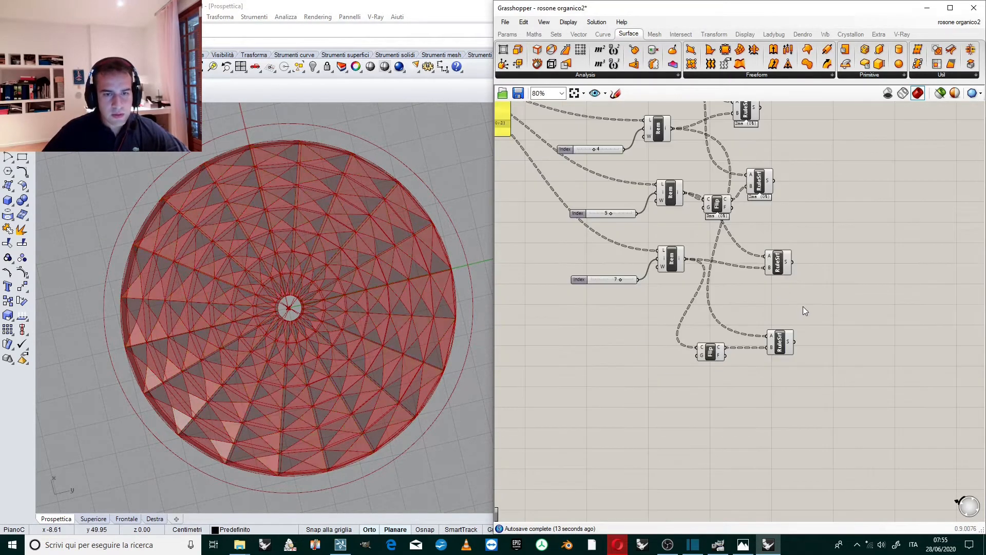
Step: Turn on the preview of the Mesh Join, Extrude and "exterior part of the rose window" components
scroll(901, 241, down, 2)
scroll(618, 194, up, 7)
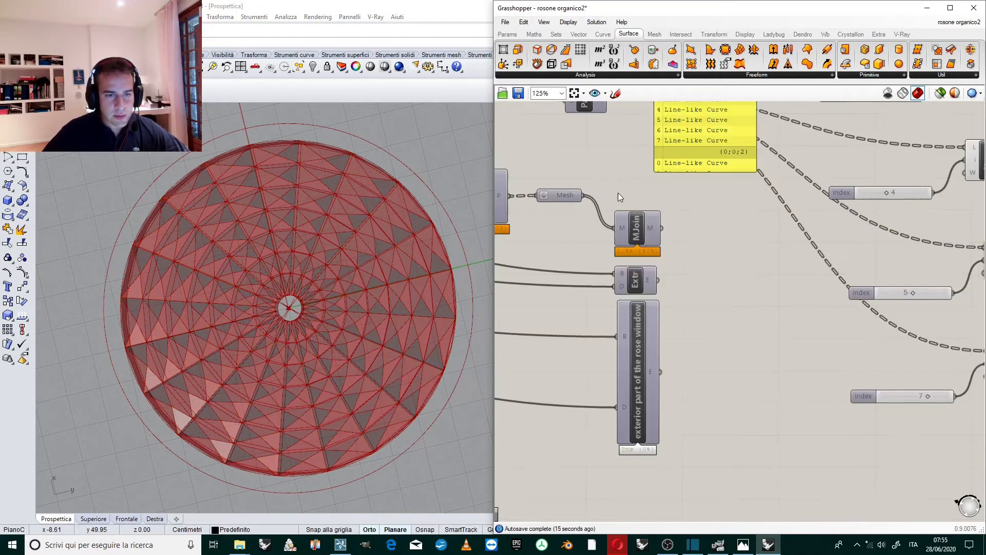
scroll(703, 203, down, 2)
drag(716, 204, 659, 494)
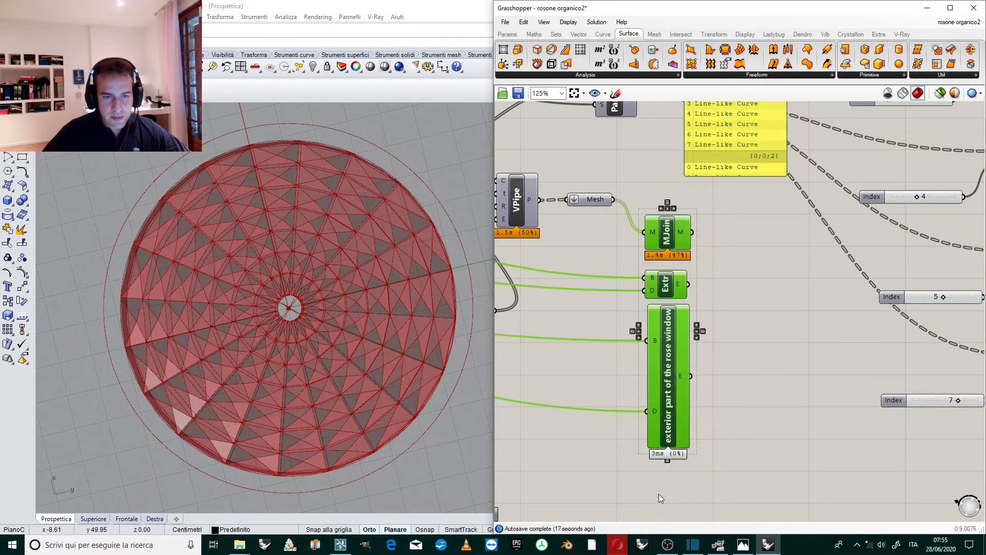
middle_click(658, 467)
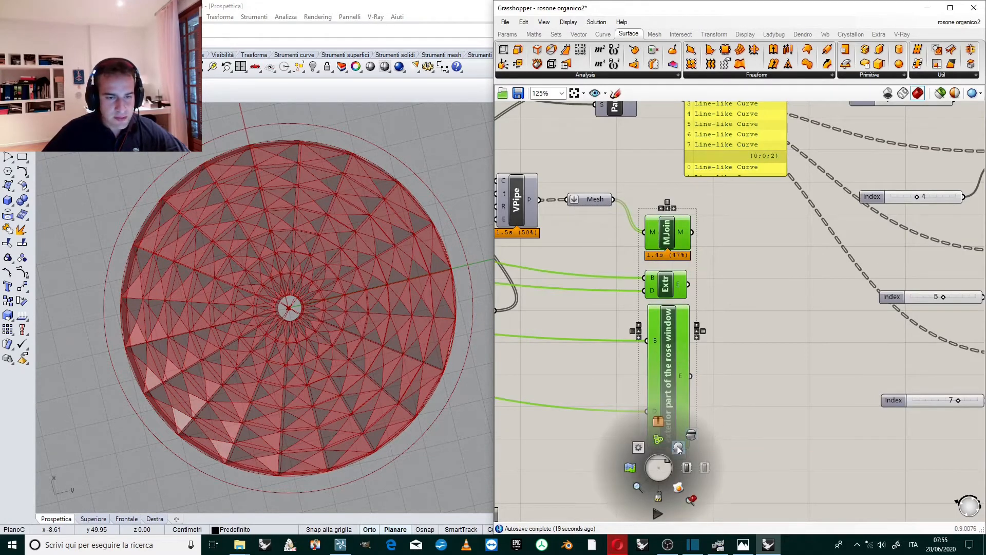
click(691, 435)
click(764, 343)
Step: Examine the rose window's pipe lattice and outer ring together with the ruled panels, from above and at a tilt
scroll(345, 334, up, 5)
scroll(357, 315, down, 7)
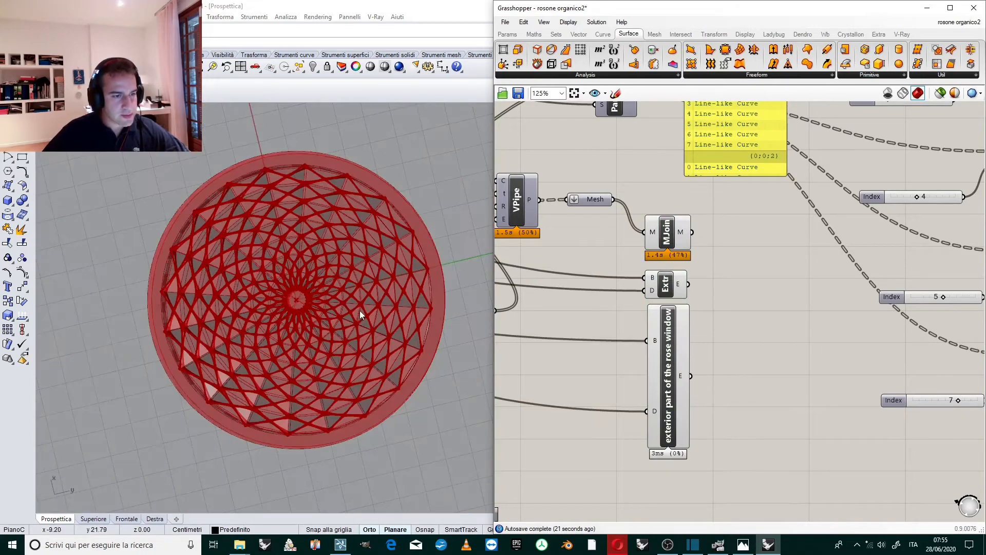
scroll(304, 250, up, 4)
right_drag(303, 251, 381, 339)
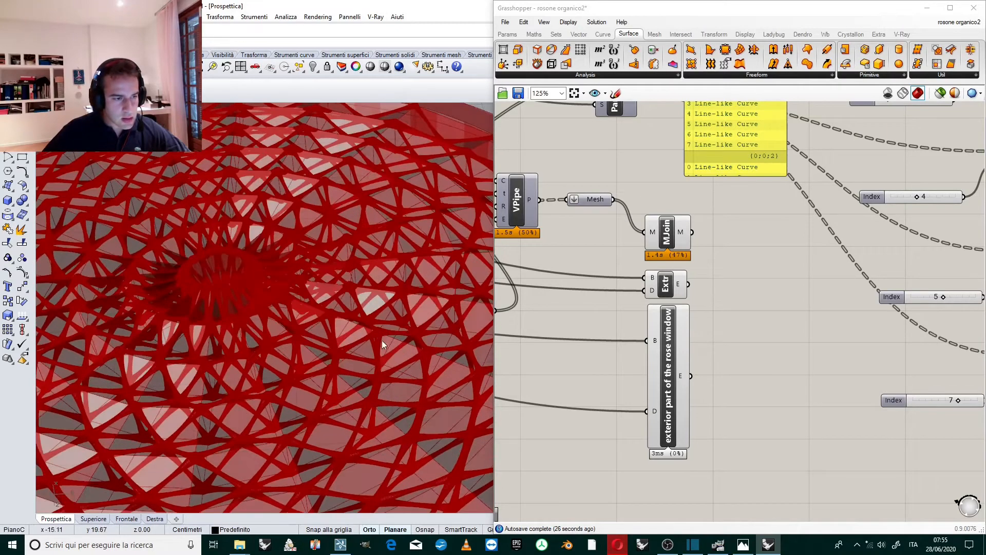
scroll(343, 354, up, 7)
scroll(334, 316, down, 5)
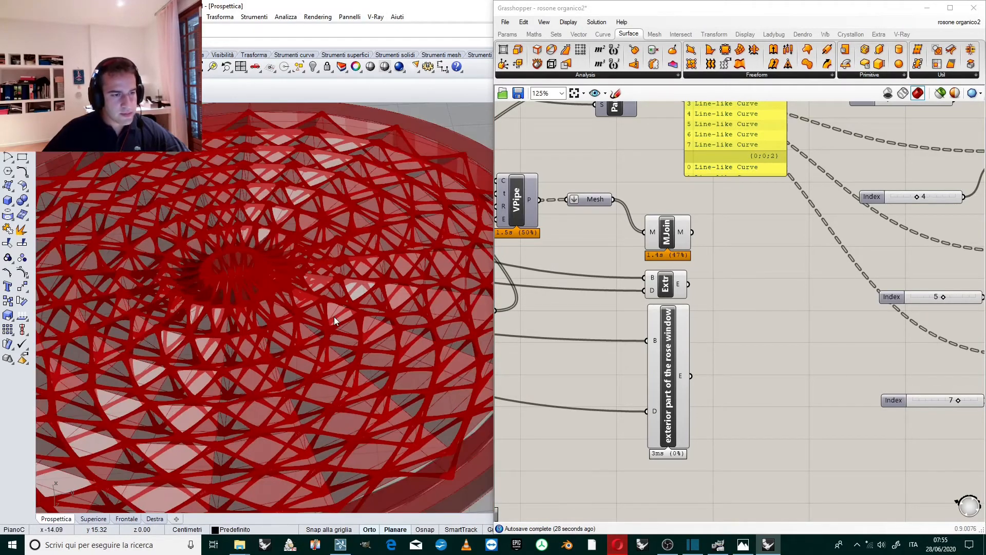
scroll(334, 317, up, 8)
scroll(369, 312, down, 8)
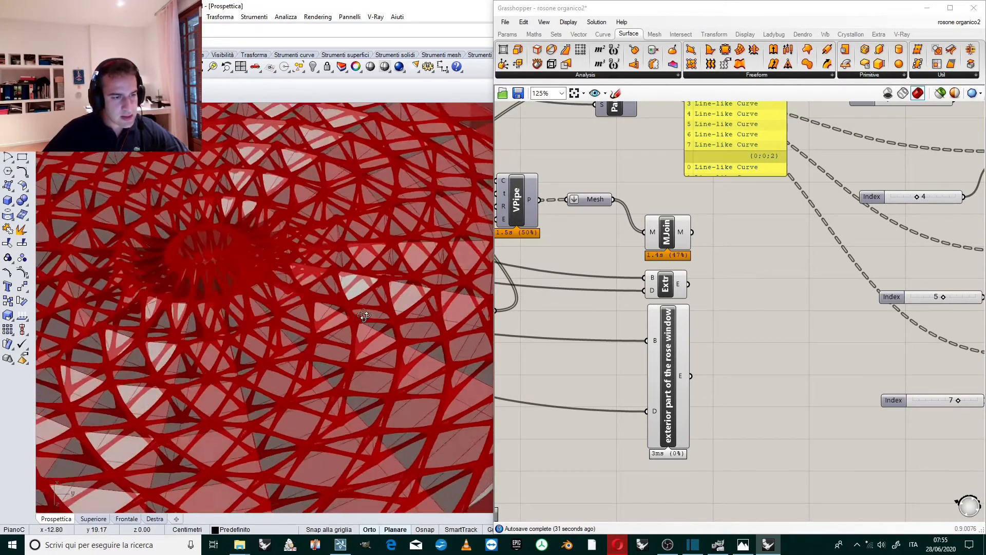
scroll(716, 262, down, 5)
Step: Move the first and second Ruled Surface components so they line up in a column with the other two
scroll(716, 261, up, 2)
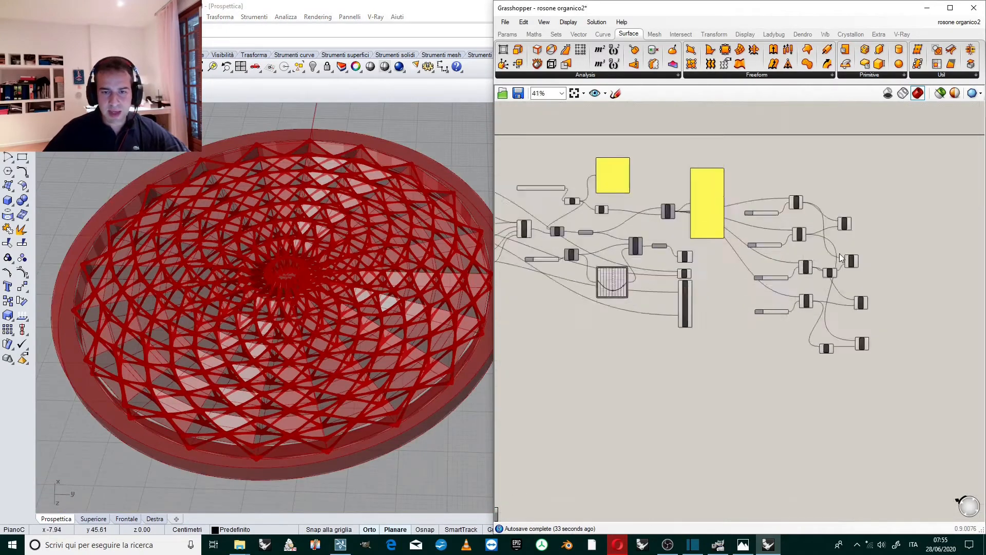
scroll(868, 246, up, 3)
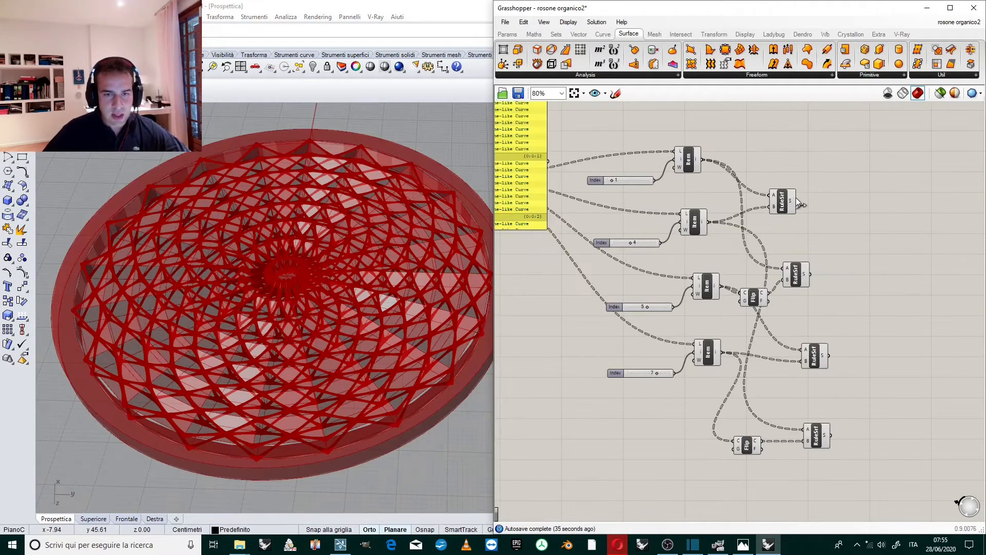
drag(787, 211, 800, 227)
drag(805, 273, 821, 277)
click(808, 217)
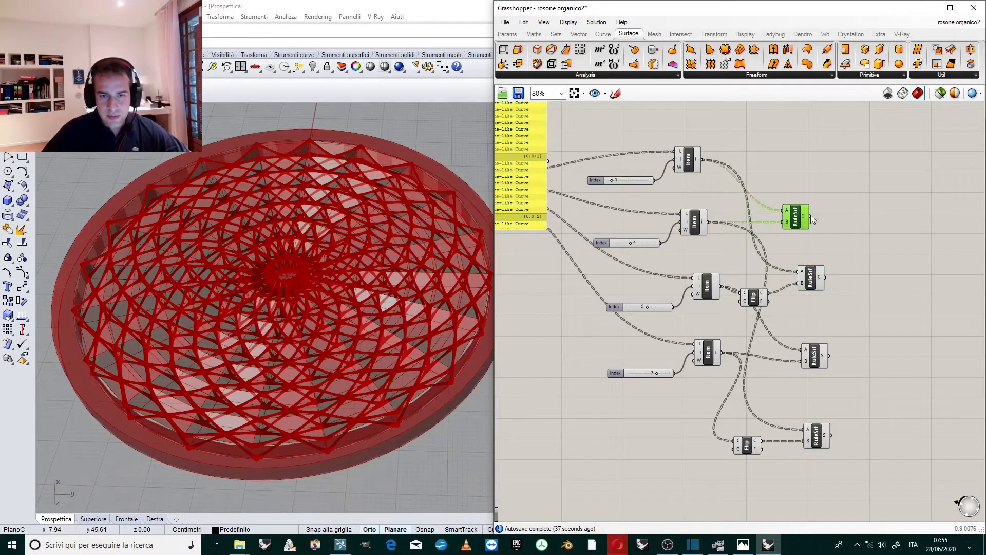
drag(810, 215, 831, 215)
Step: Bake all four Ruled Surface components onto layer Livello 01, coloured by layer
drag(867, 174, 812, 458)
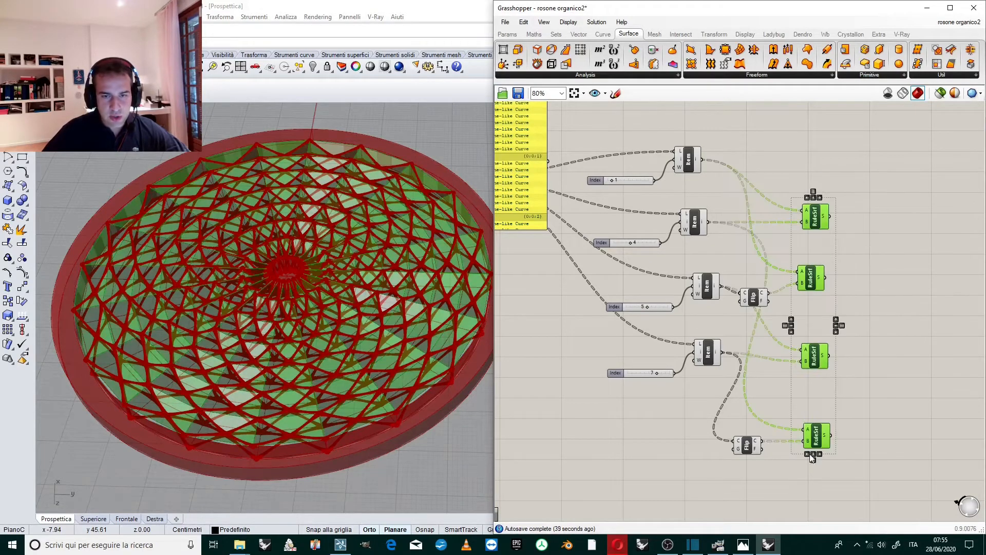
middle_click(792, 302)
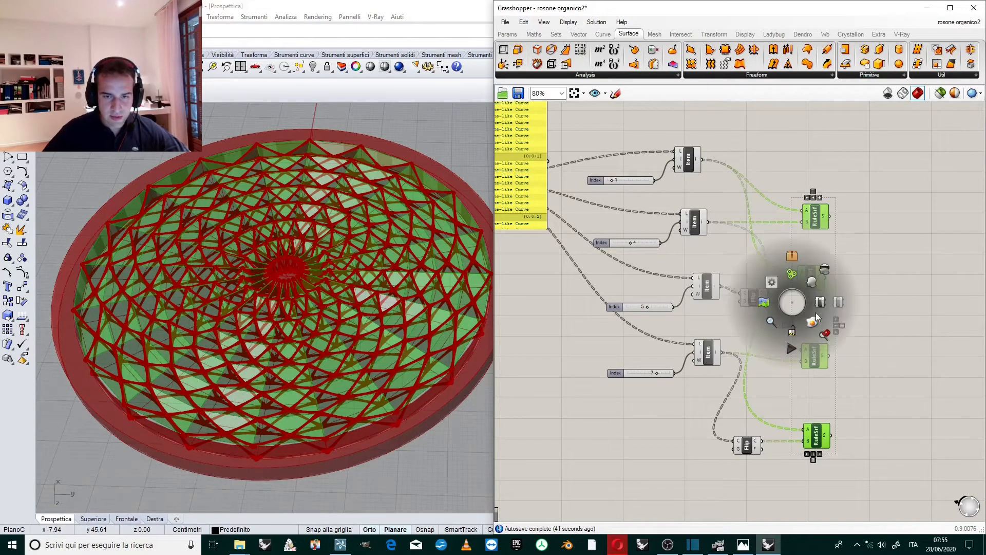
click(816, 284)
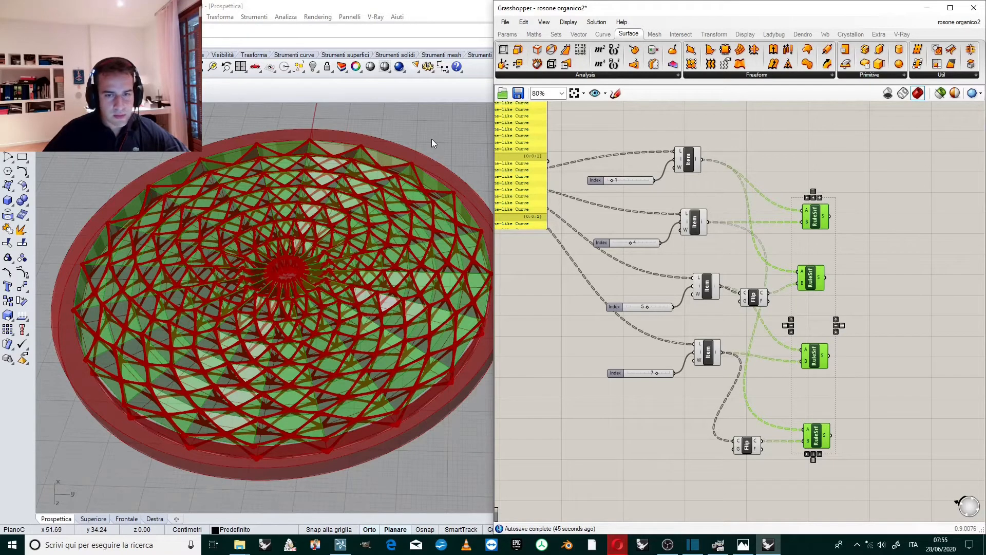
right_click(817, 216)
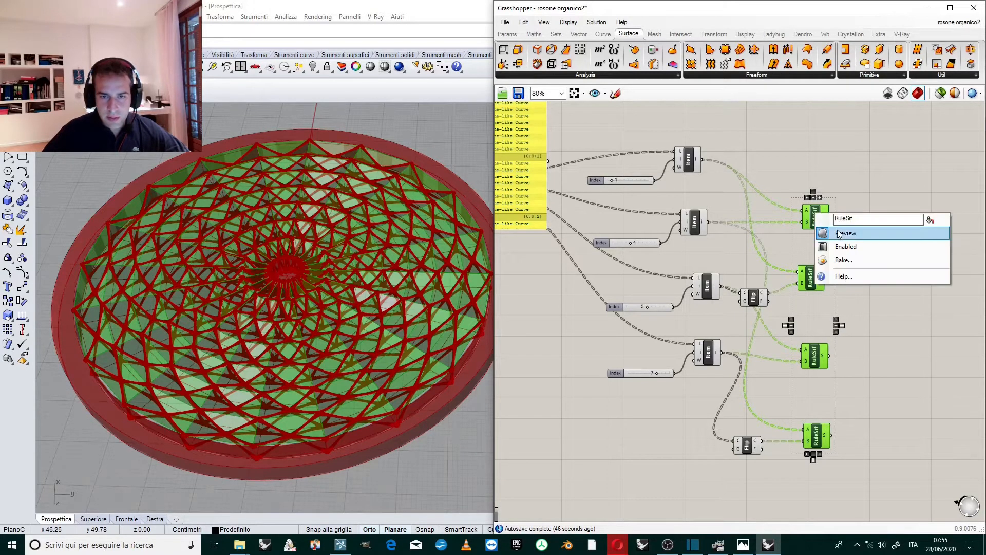
click(845, 259)
click(838, 188)
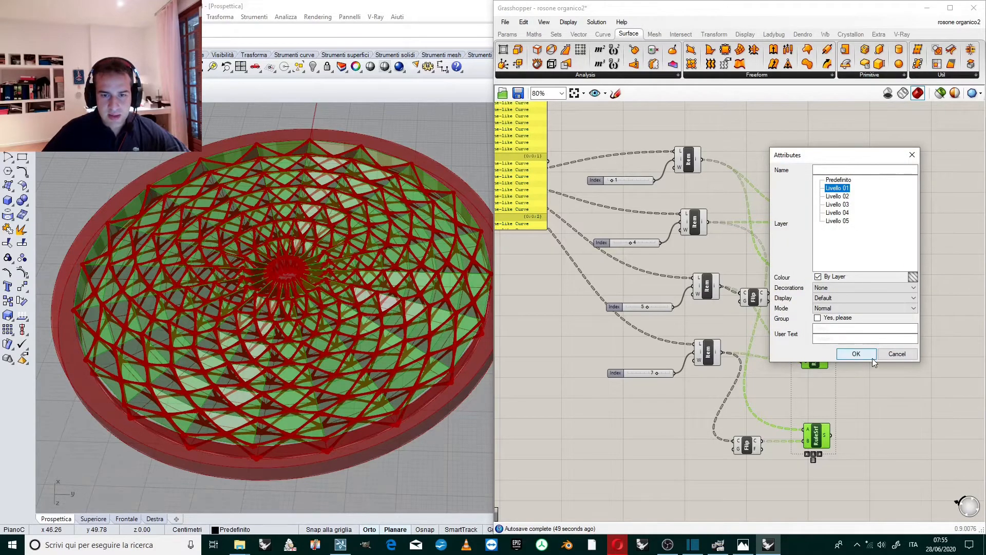
click(856, 353)
click(861, 264)
scroll(860, 264, down, 3)
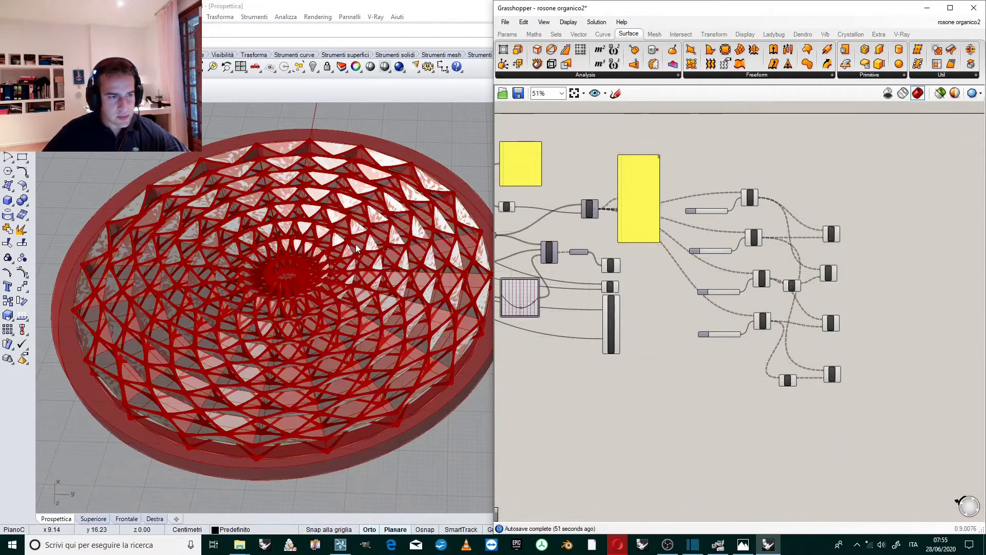
Step: Examine up close how the ruled panels sit between the pipe lattice's nodes and struts in the perspective view
scroll(391, 215, up, 6)
scroll(390, 215, up, 2)
scroll(328, 223, up, 3)
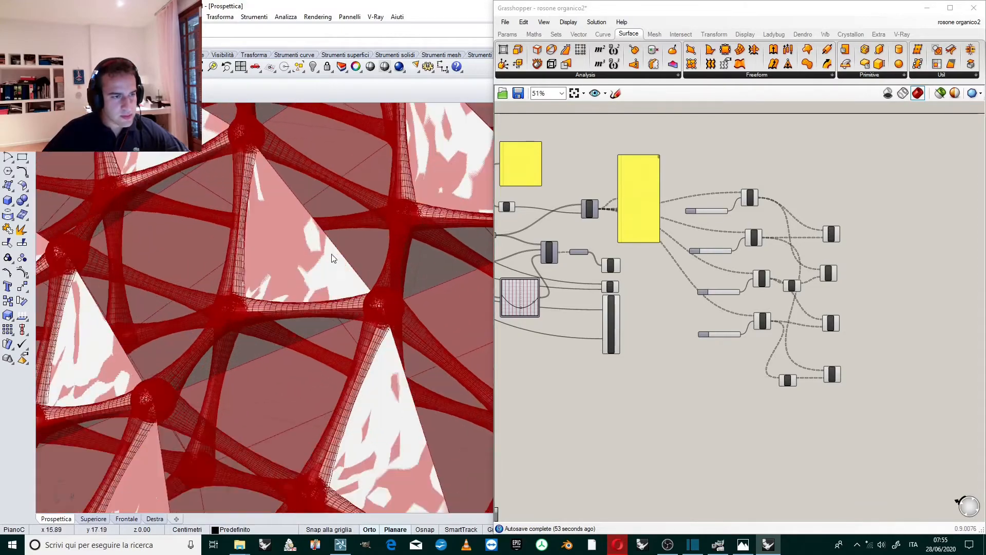
scroll(354, 286, up, 2)
scroll(341, 237, up, 2)
right_drag(340, 237, 378, 285)
scroll(340, 268, down, 4)
scroll(340, 267, up, 6)
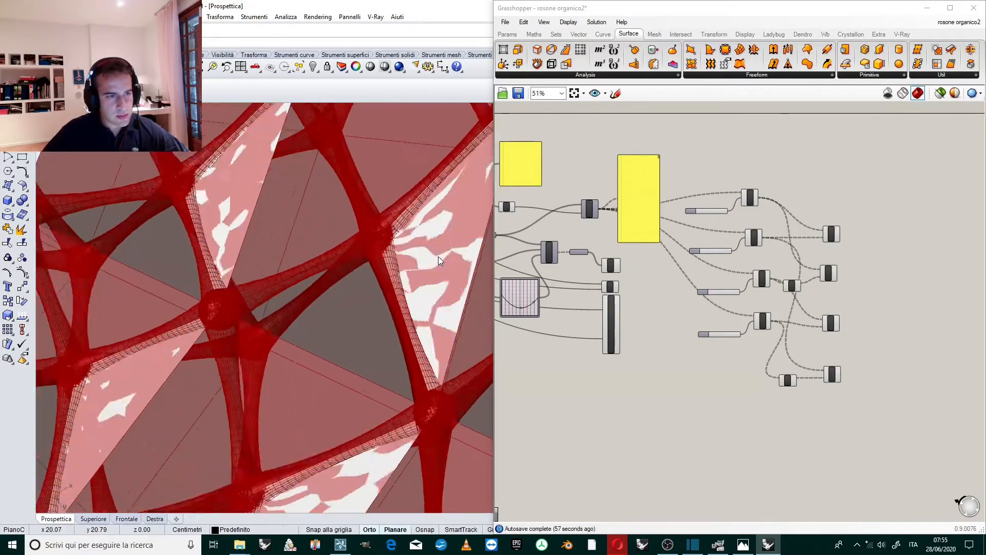
scroll(852, 264, up, 3)
Step: Bake the second Ruled Surface component onto layer Livello 01, coloured by layer
right_click(822, 270)
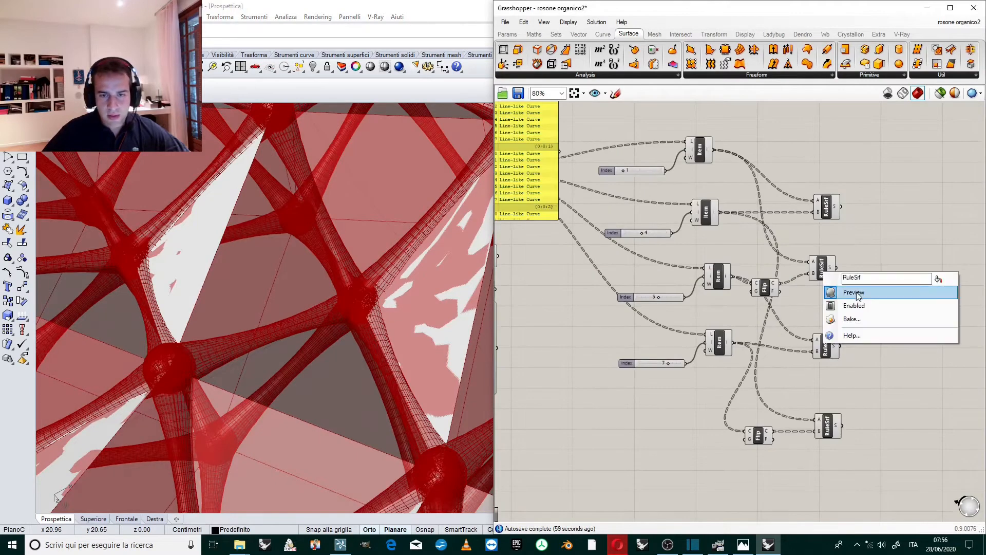
click(835, 319)
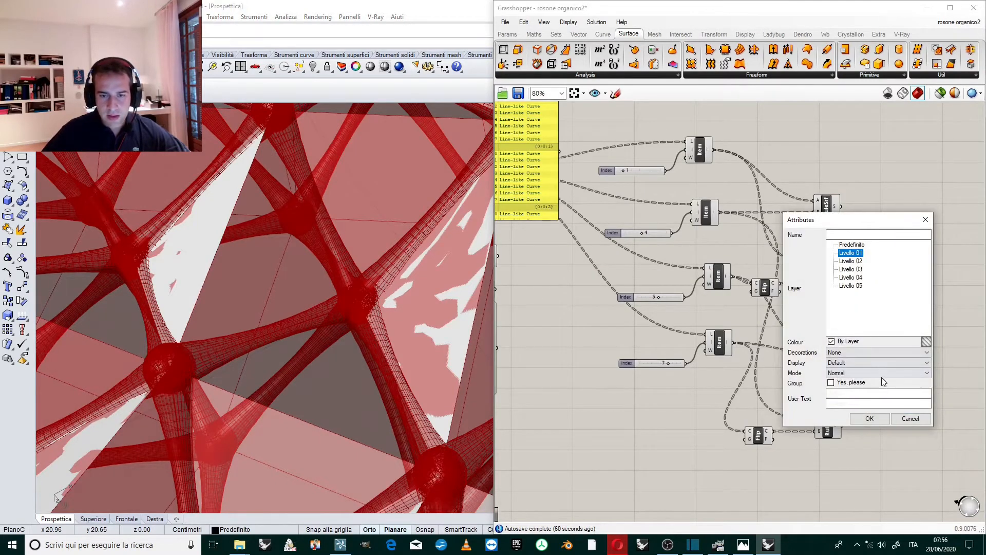
click(870, 418)
scroll(884, 309, down, 3)
scroll(857, 331, up, 3)
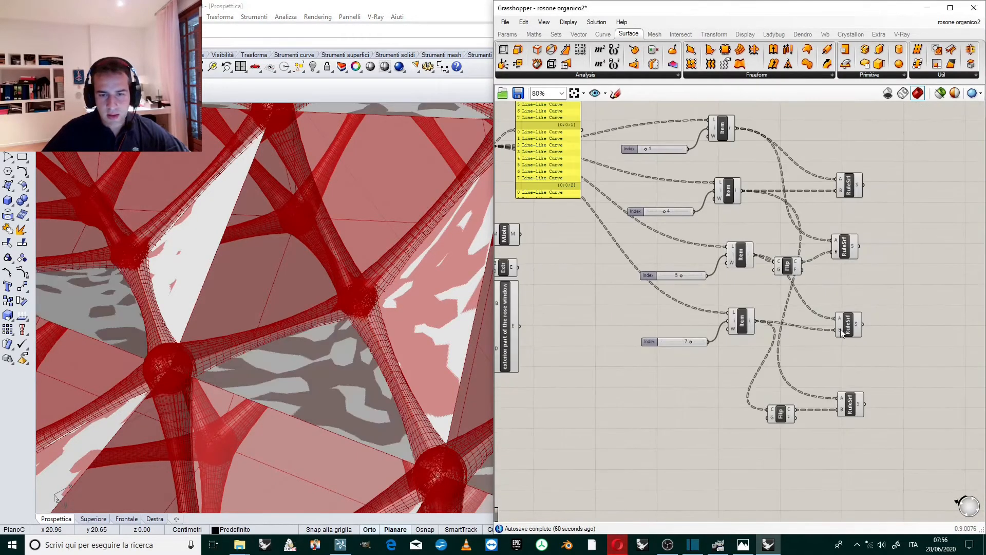
Step: Bake the third and fourth Ruled Surface components onto layer Livello 01, coloured by layer
right_click(845, 329)
click(873, 375)
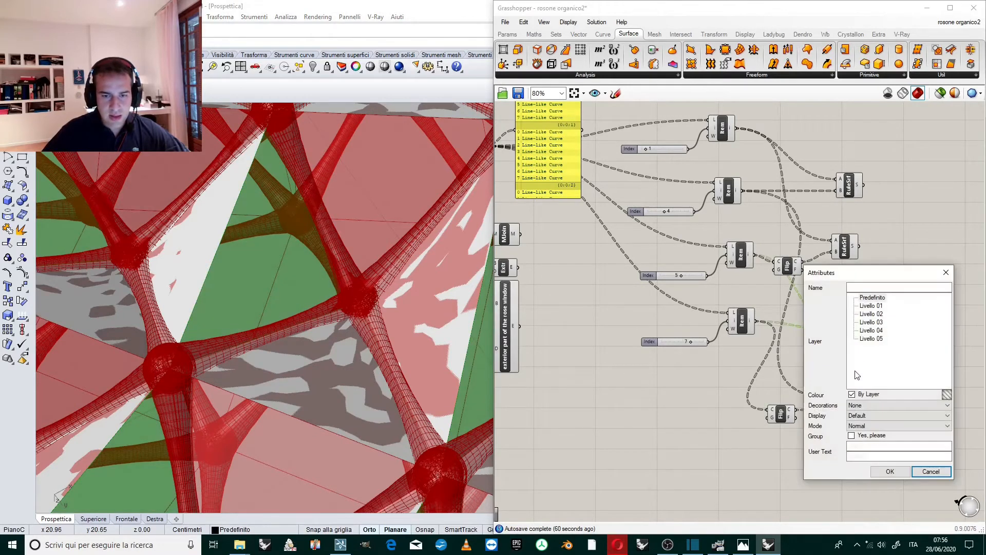
click(871, 313)
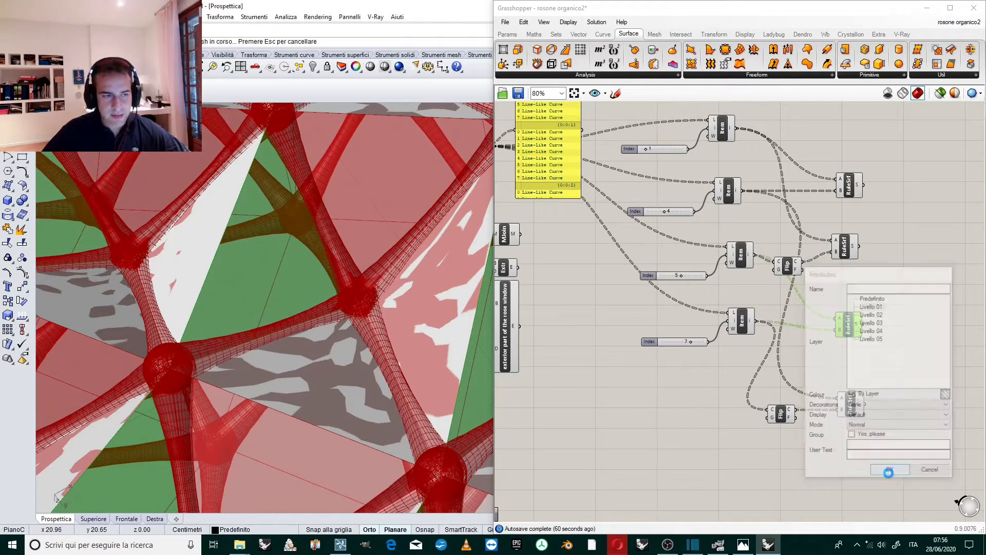
click(889, 471)
right_click(850, 405)
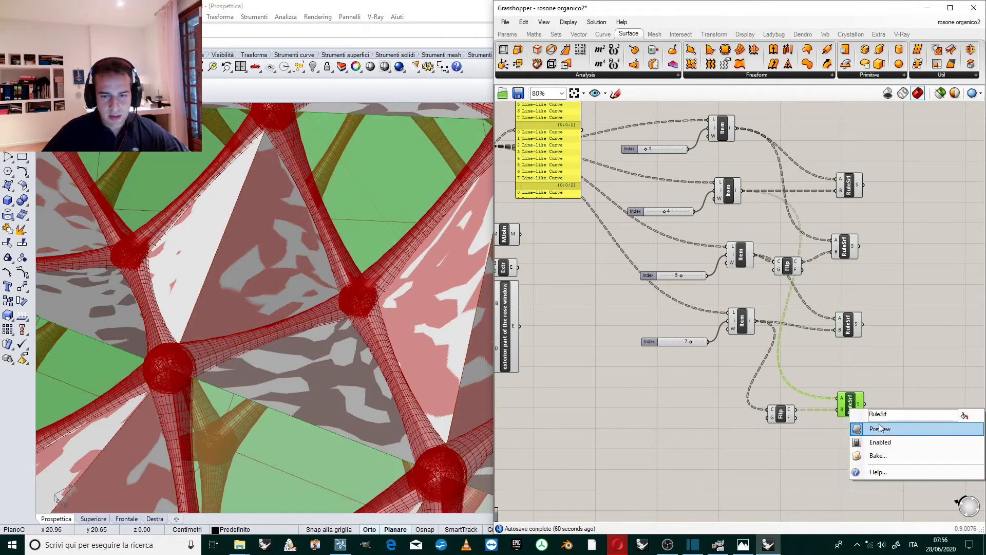
click(882, 452)
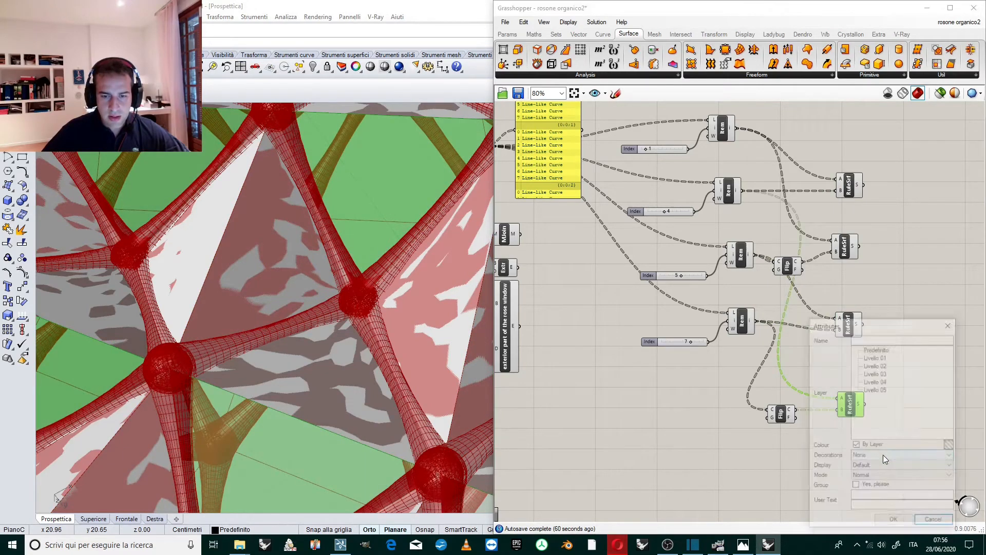
click(875, 358)
click(893, 519)
Step: Inspect the baked panels inside the lattice from the centre to the outer ring, both close up and overall
scroll(359, 283, down, 6)
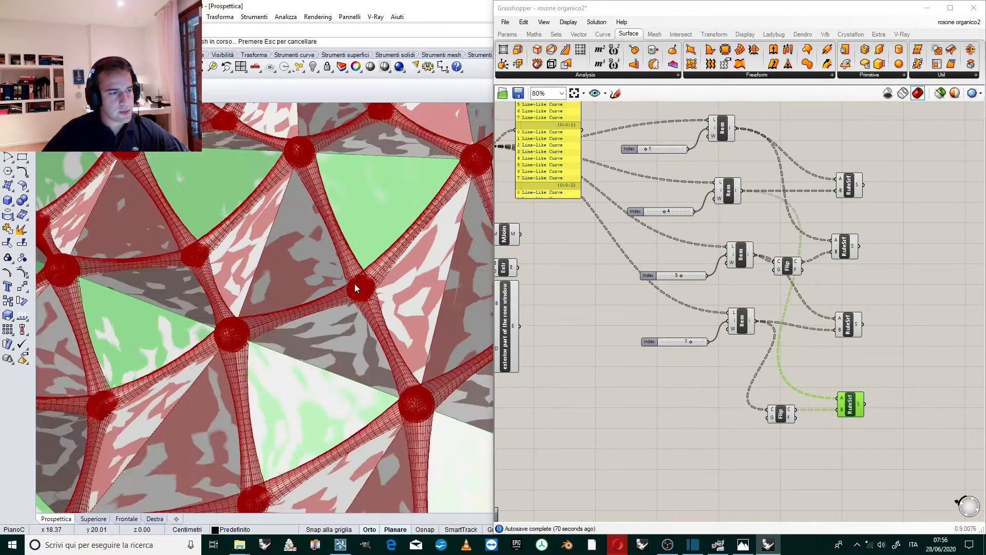
right_drag(233, 256, 295, 420)
scroll(206, 365, up, 3)
scroll(287, 397, down, 10)
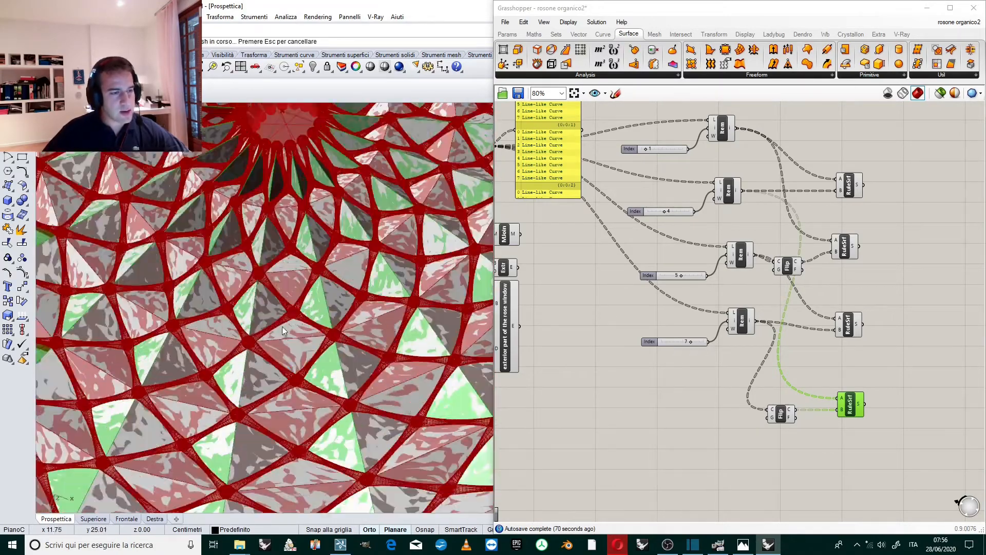
right_drag(282, 326, 294, 364)
scroll(276, 366, down, 10)
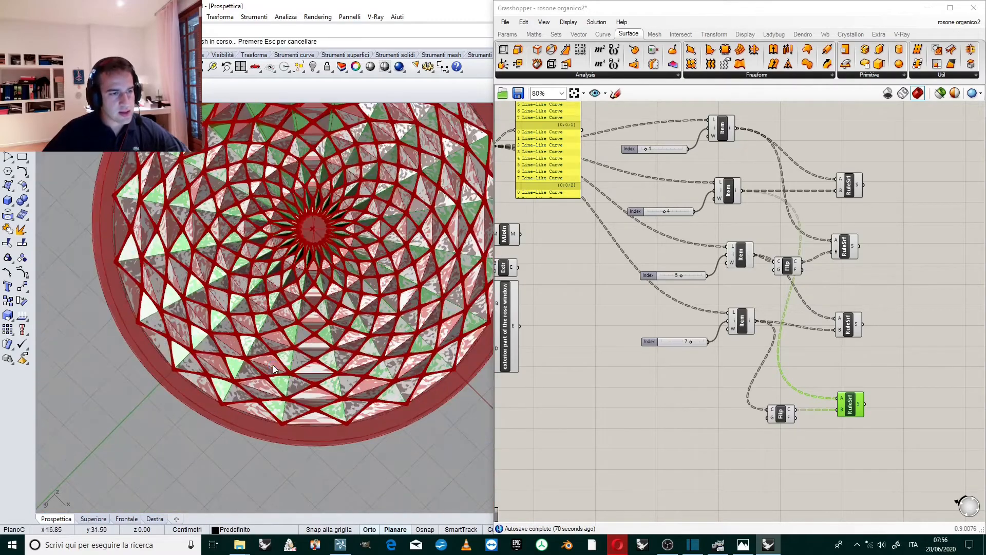
scroll(279, 220, up, 4)
scroll(154, 364, up, 8)
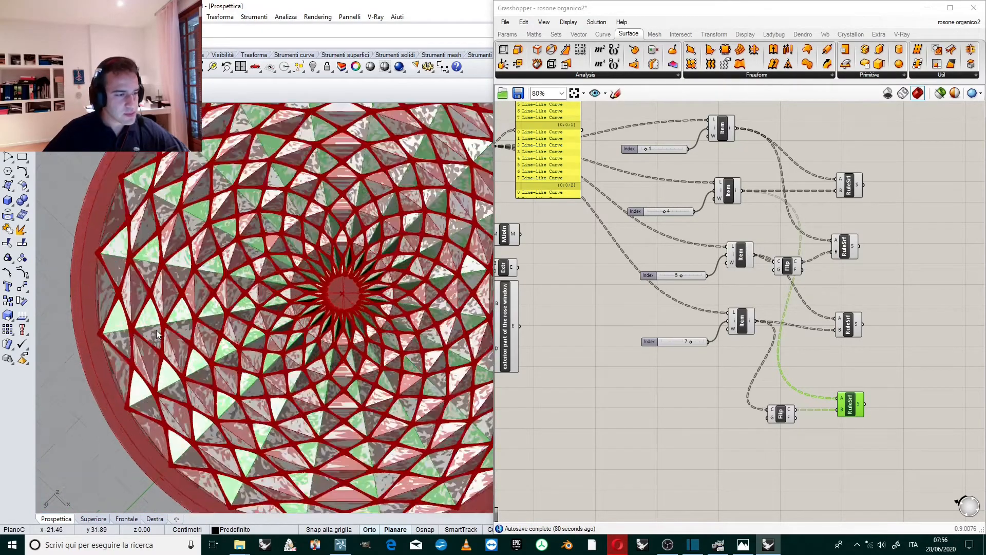
scroll(155, 393, up, 4)
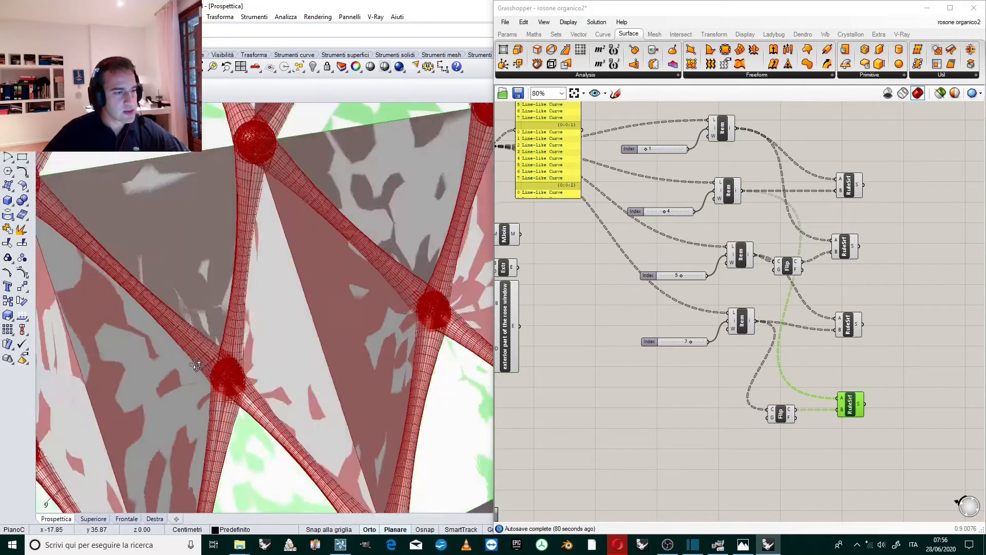
scroll(204, 213, down, 4)
scroll(206, 211, down, 12)
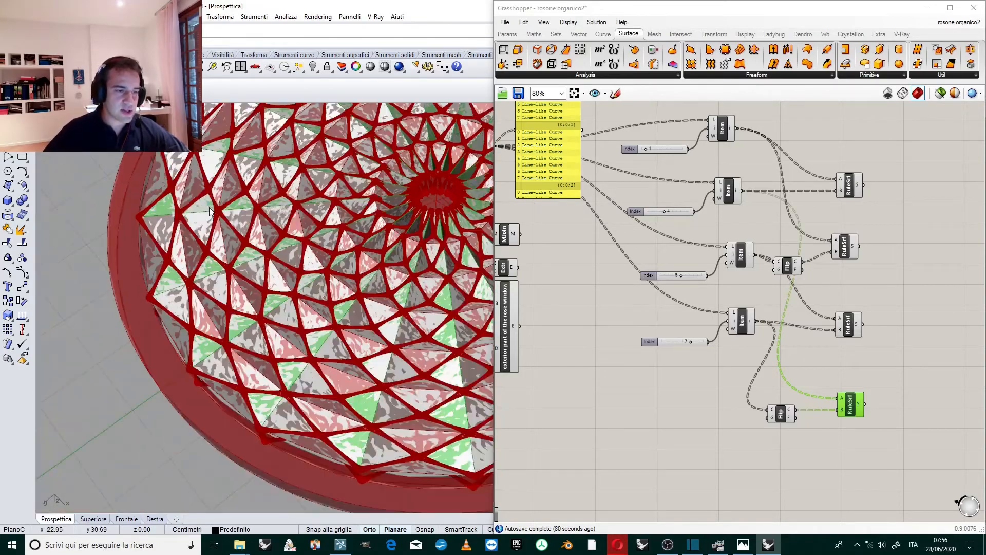
Step: Review the whole rose window from above and at a tilt, comparing the faceted panels around the centre, and clear the component selection
right_drag(391, 257, 343, 366)
scroll(363, 231, up, 6)
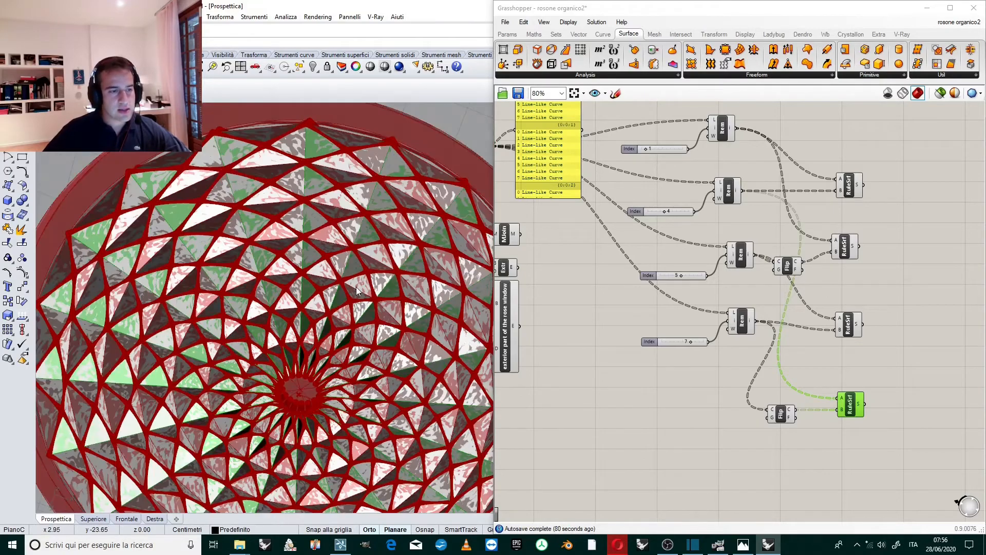
scroll(362, 231, down, 6)
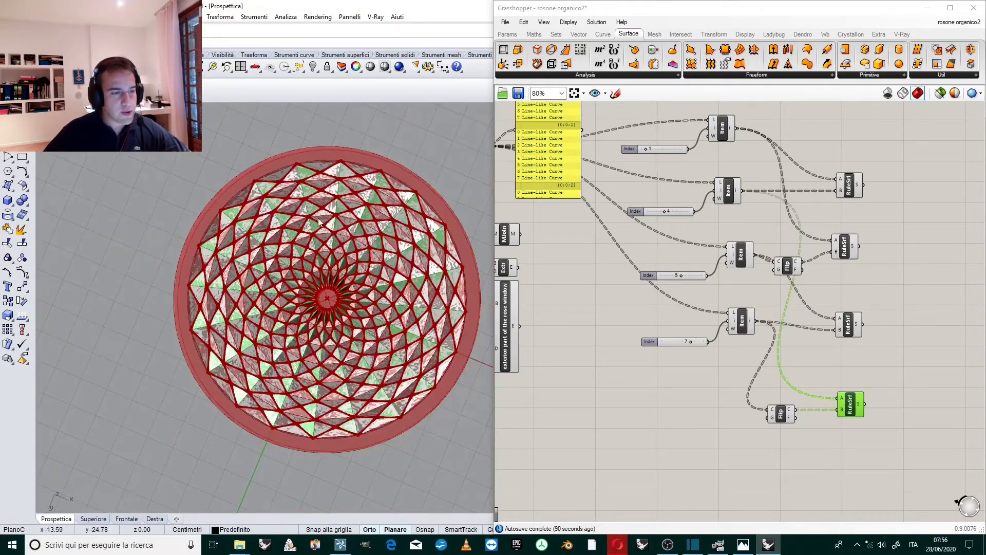
scroll(318, 222, up, 4)
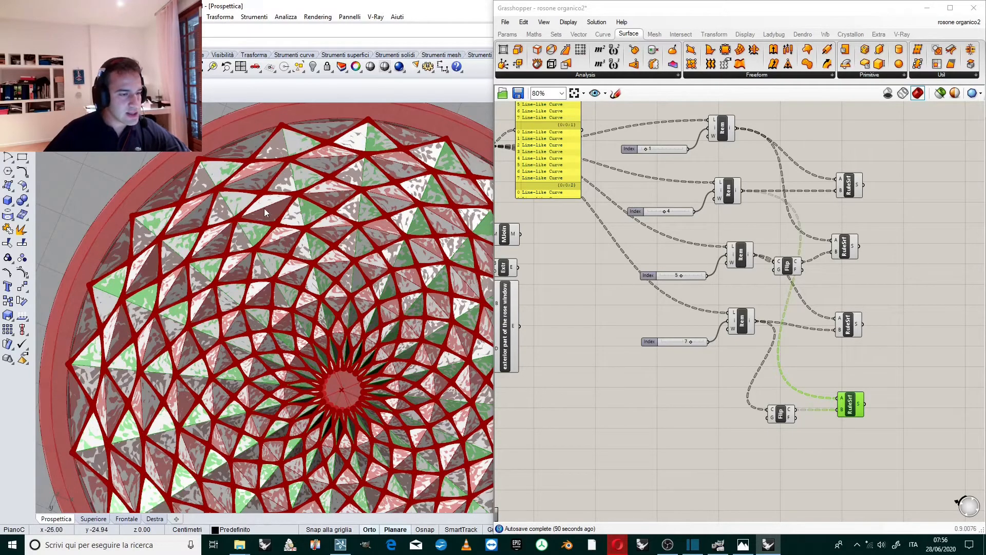
scroll(278, 221, down, 4)
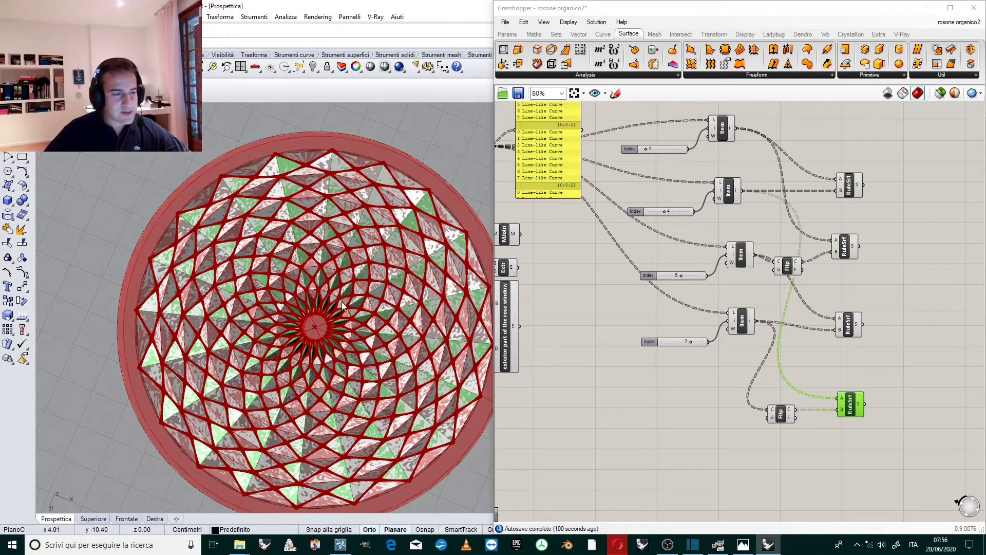
scroll(350, 273, down, 2)
scroll(355, 364, up, 2)
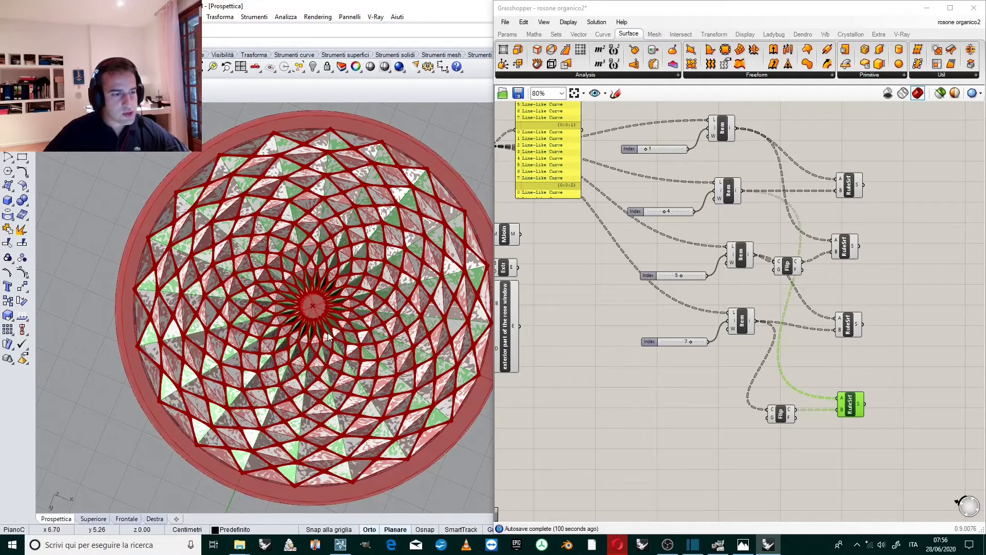
scroll(280, 435, up, 7)
right_drag(279, 437, 345, 333)
scroll(295, 330, down, 4)
scroll(345, 334, down, 5)
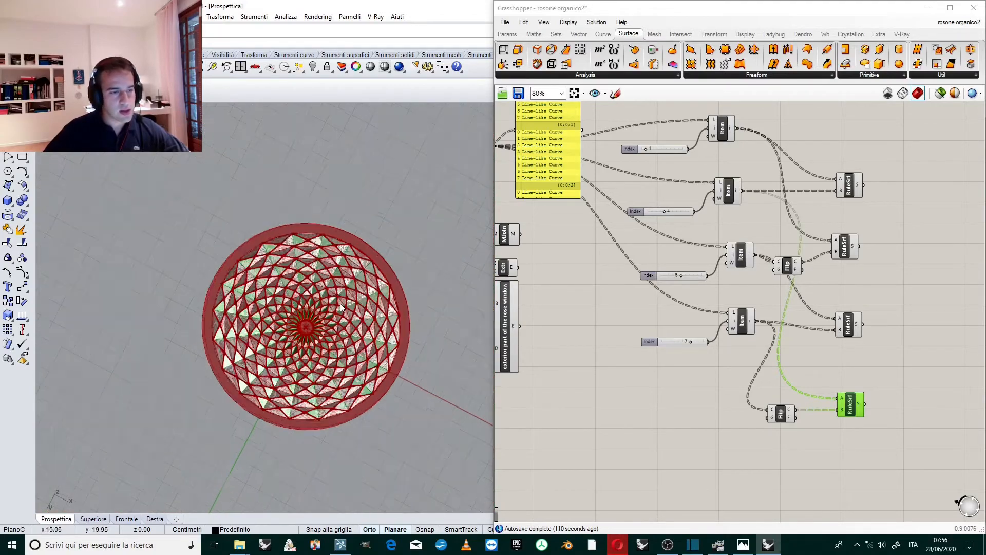
scroll(342, 307, up, 3)
click(951, 288)
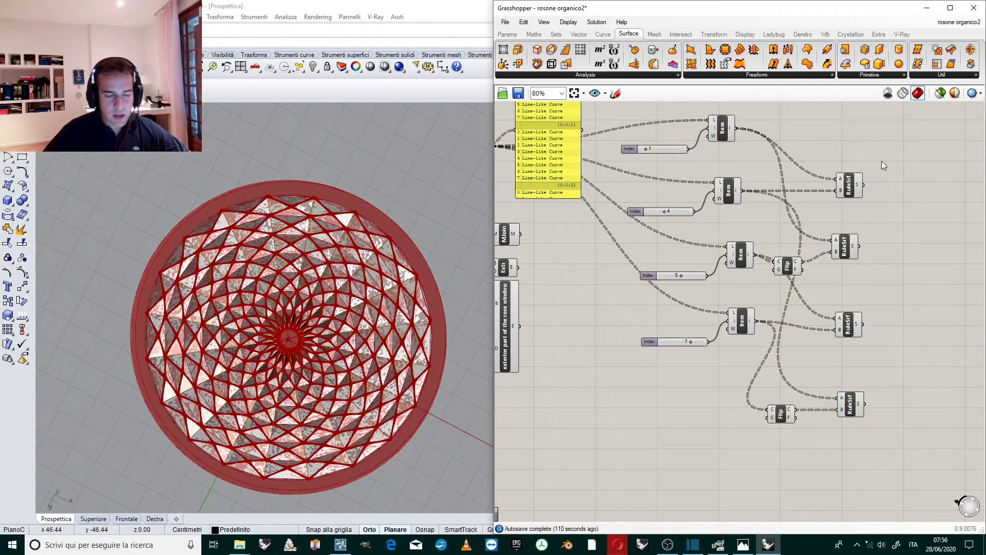
Step: Delete all the baked panel surfaces from the Rhino model, keeping only the Grasshopper preview of the rose window
scroll(324, 308, up, 5)
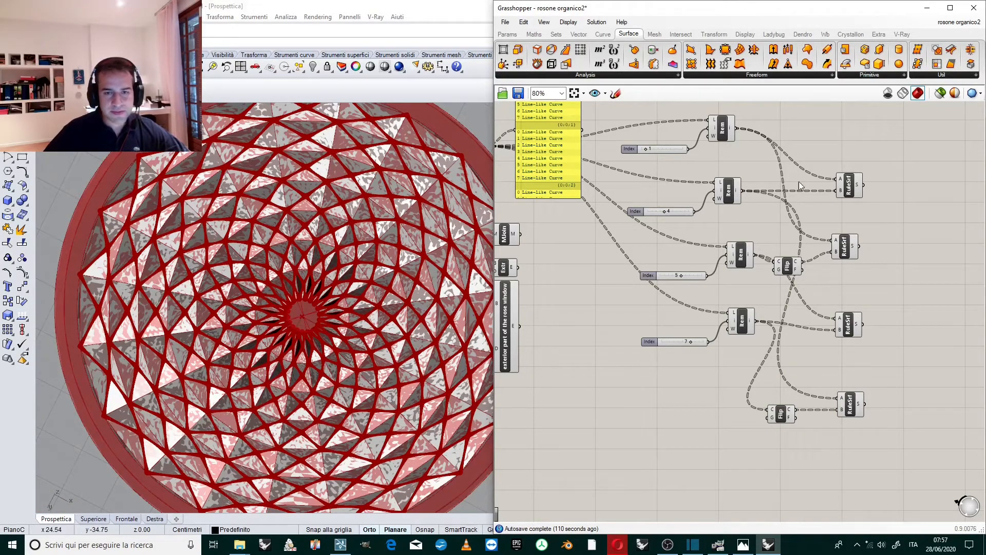
scroll(764, 161, down, 4)
scroll(841, 135, up, 4)
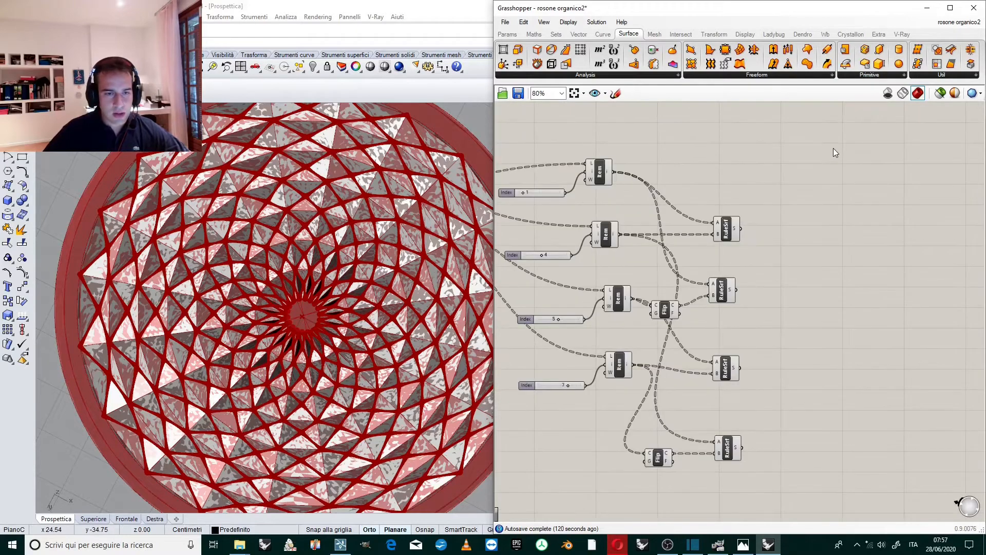
scroll(833, 148, down, 2)
scroll(314, 239, down, 5)
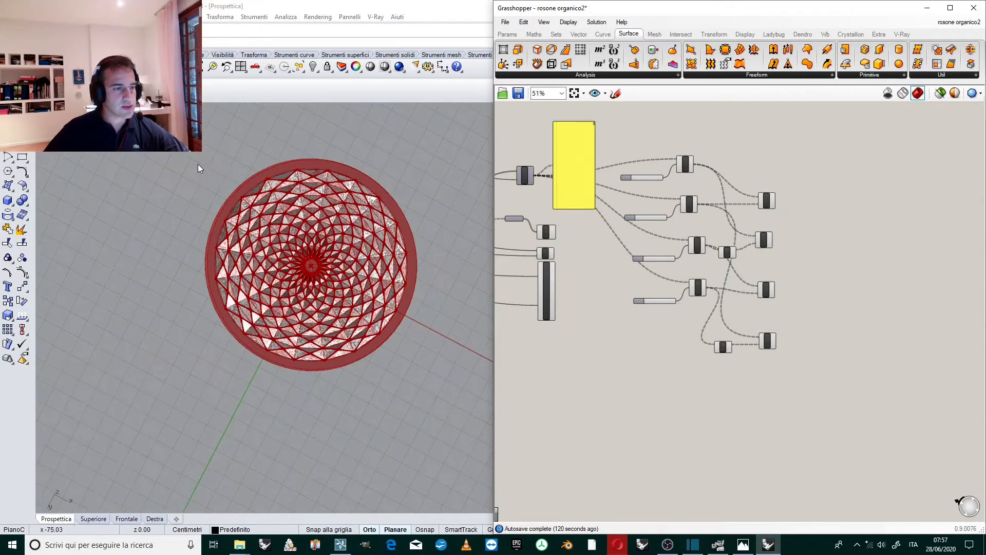
drag(193, 160, 425, 417)
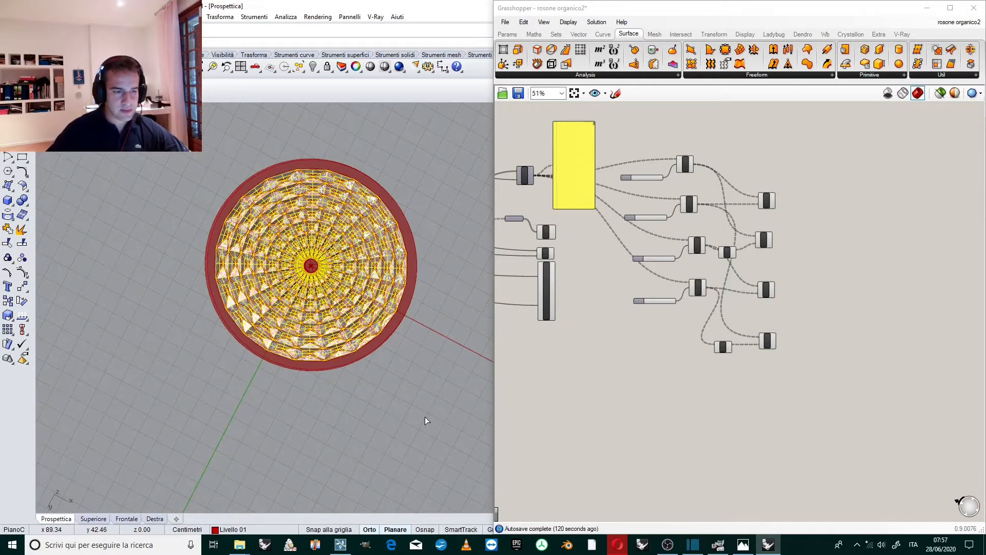
key(Escape)
scroll(356, 201, up, 4)
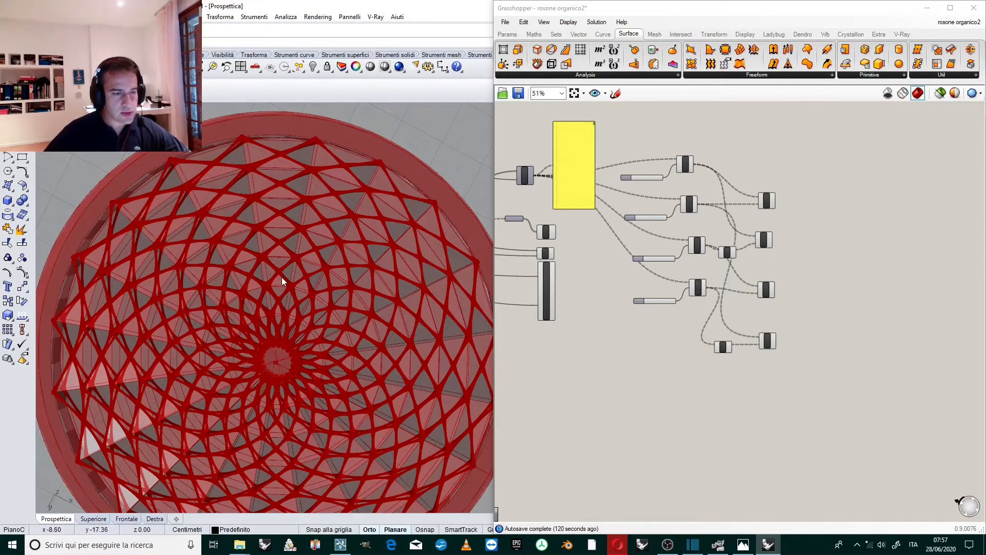
scroll(282, 280, down, 2)
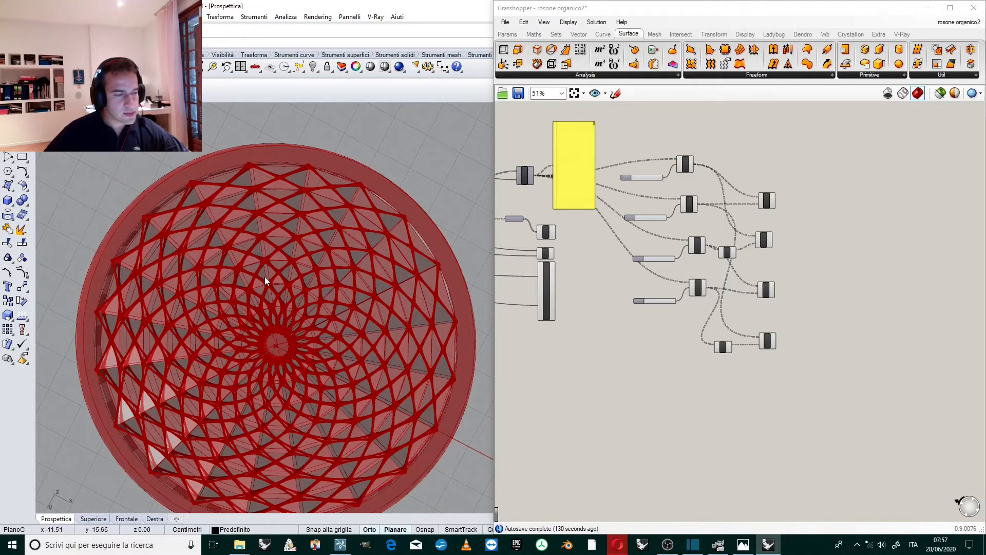
scroll(282, 319, up, 4)
scroll(339, 302, down, 4)
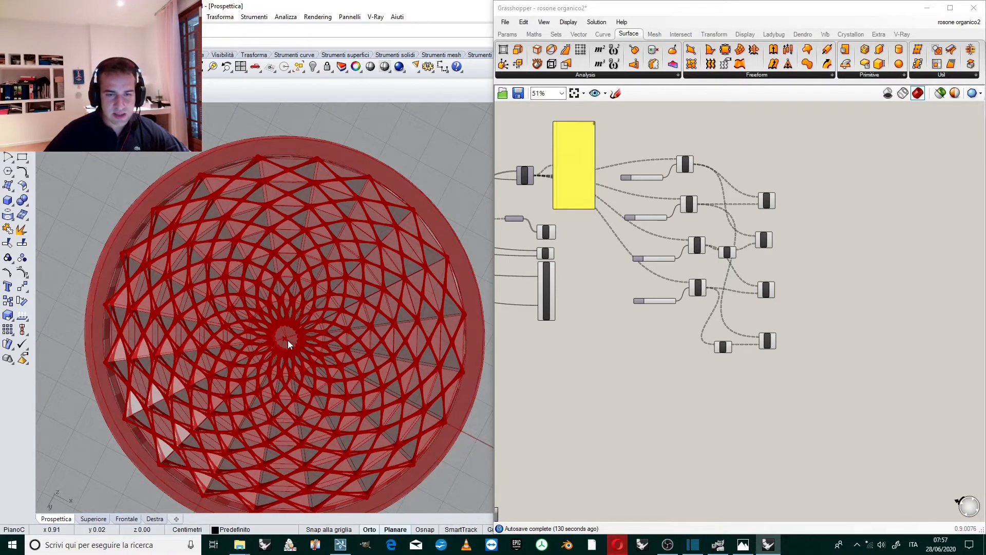
Step: Add a Surface parameter beside the first Ruled Surface component and connect that component's surface output to it
click(881, 261)
scroll(876, 196, up, 3)
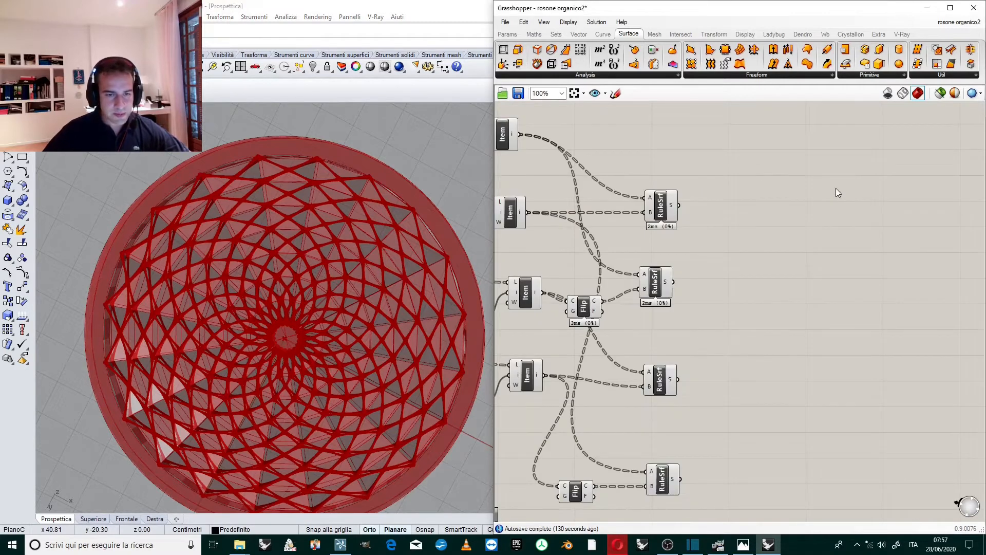
scroll(733, 175, down, 3)
scroll(745, 186, up, 2)
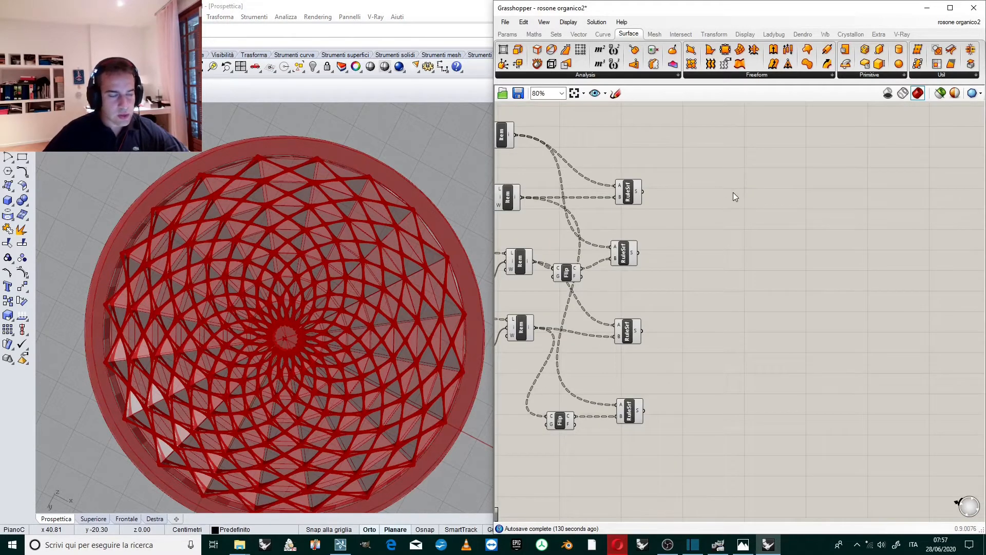
click(633, 200)
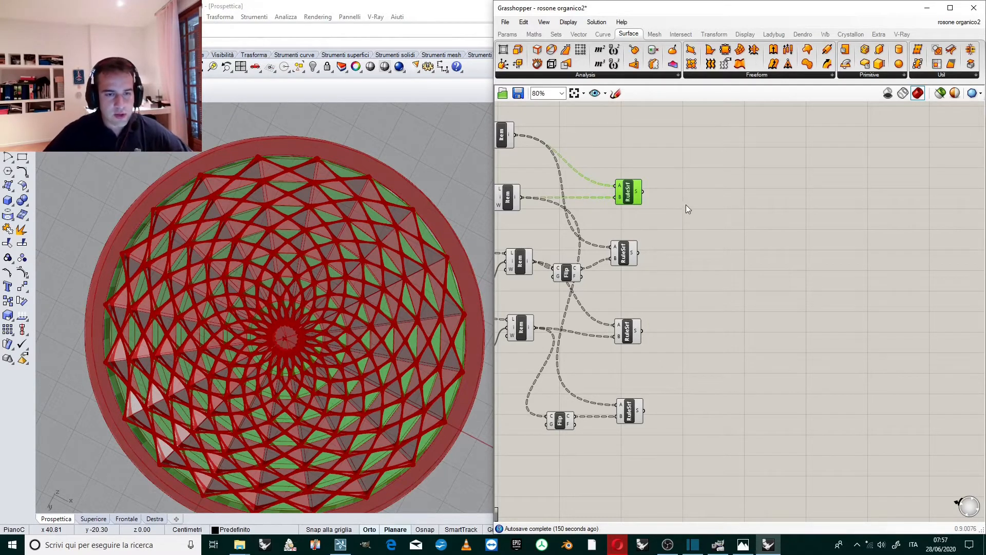
scroll(686, 204, up, 3)
double_click(706, 220)
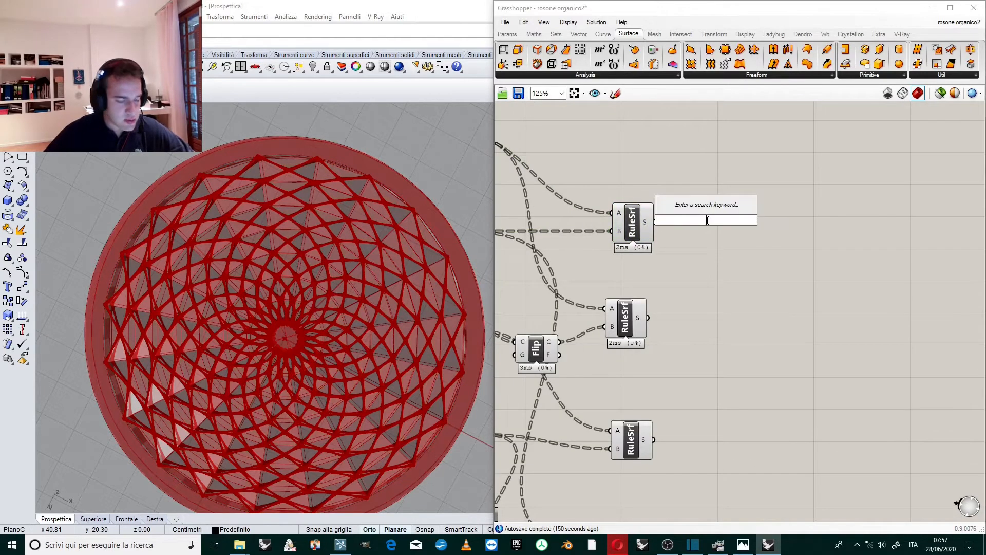
text(srf)
click(701, 194)
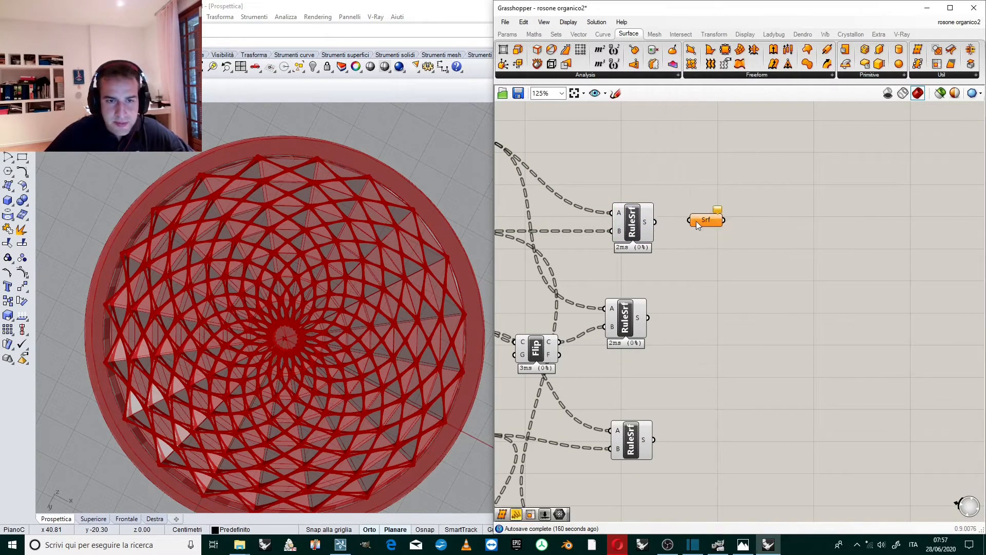
drag(656, 222, 689, 220)
scroll(688, 194, down, 3)
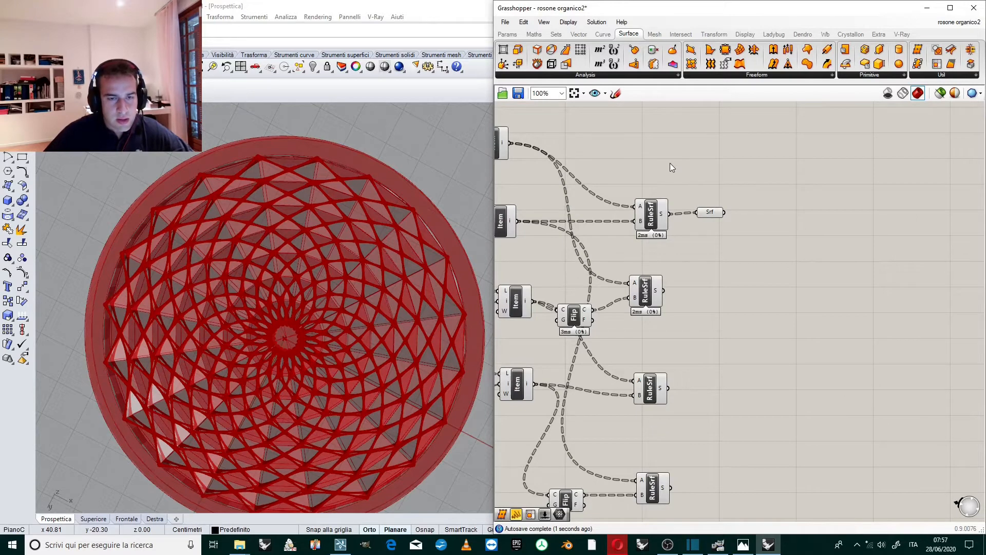
Step: Add an Area component beside the Surface parameter and feed the ruled surfaces into its geometry input
scroll(735, 192, up, 4)
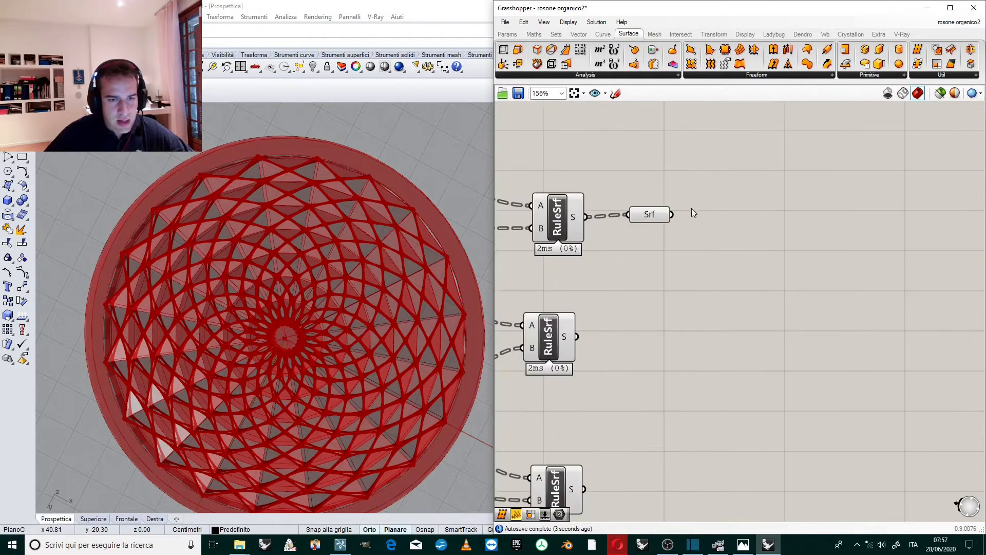
double_click(715, 214)
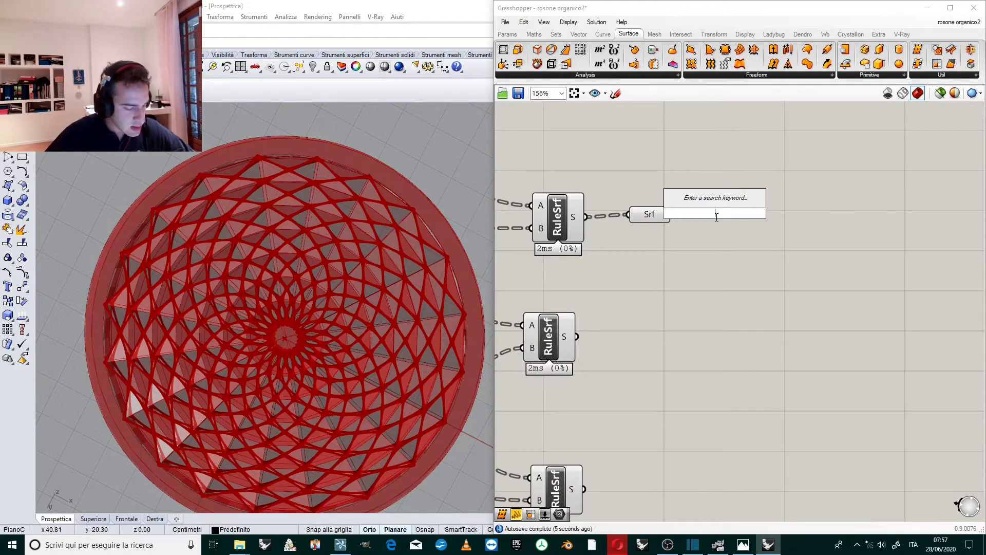
text(area)
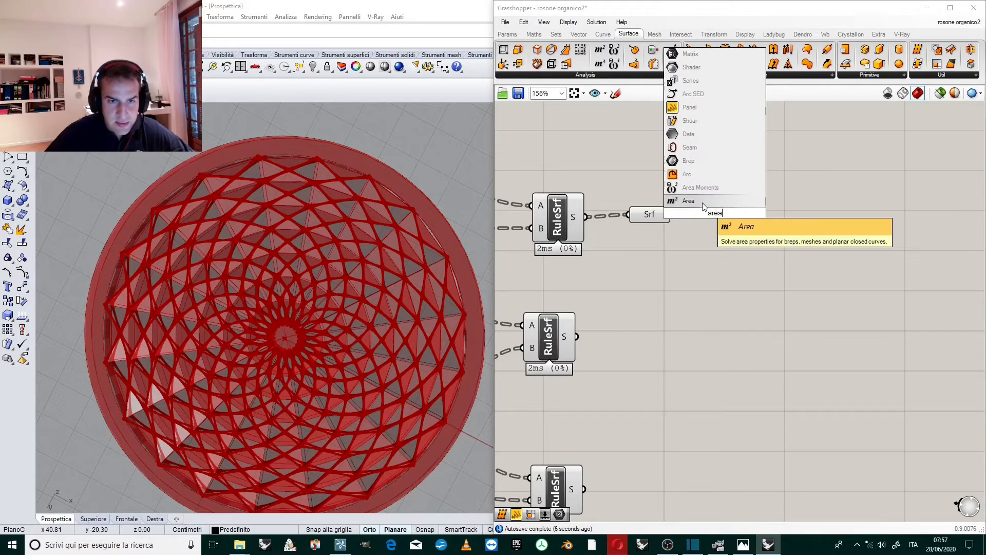
key(Return)
drag(714, 218, 719, 194)
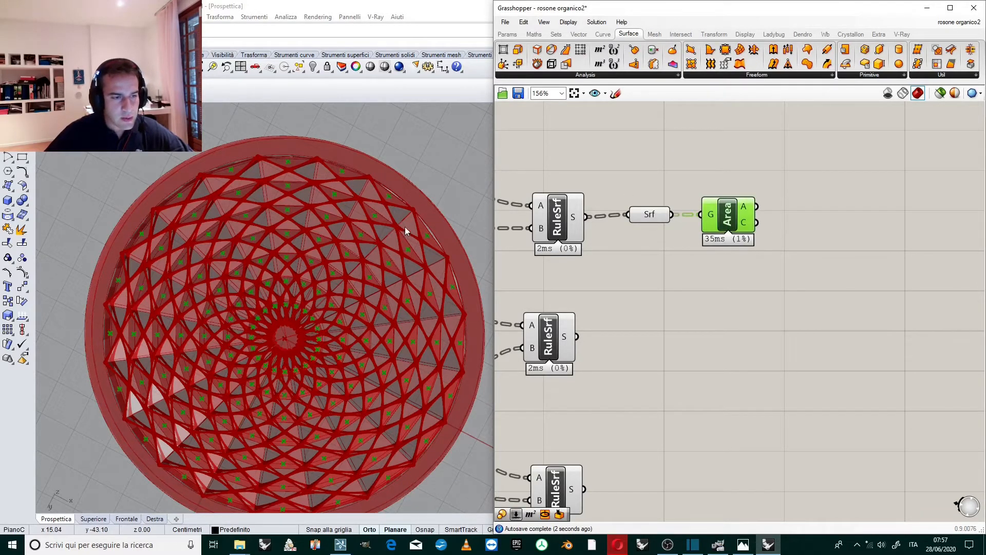
click(792, 203)
scroll(359, 293, up, 4)
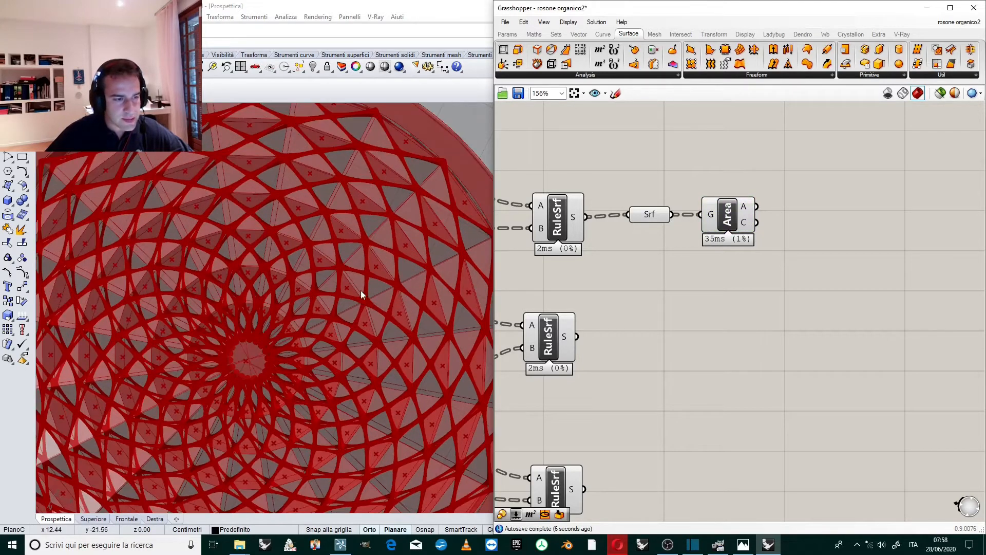
Step: Add a two-point Line component beside Area and connect the Area centroids to its start-point input
scroll(734, 249, down, 2)
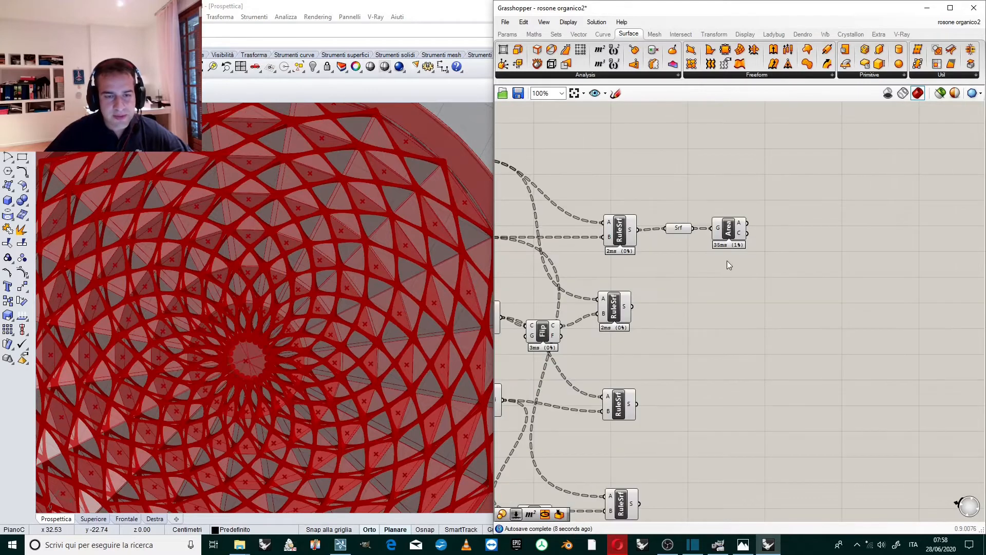
scroll(765, 226, up, 2)
scroll(711, 215, down, 3)
scroll(737, 227, up, 3)
double_click(736, 227)
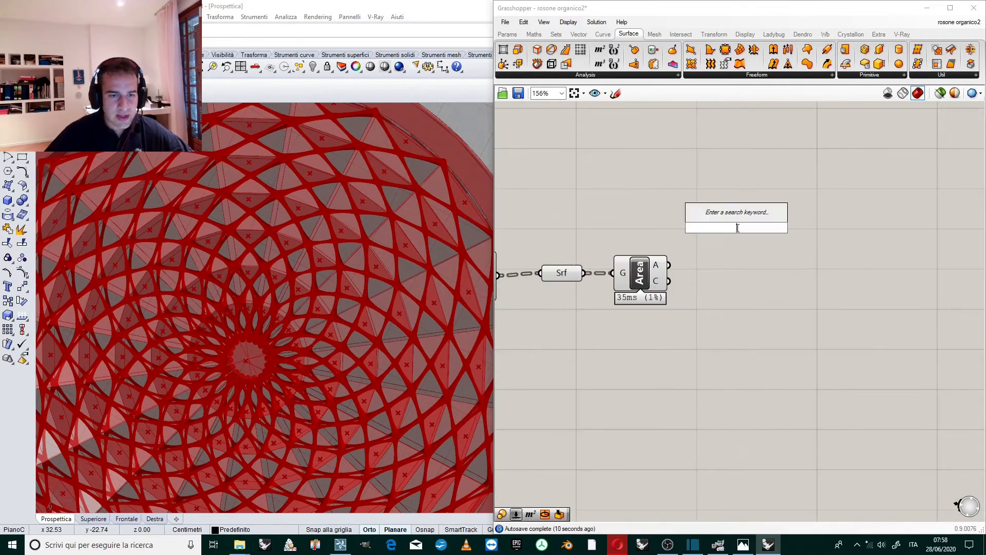
text(line)
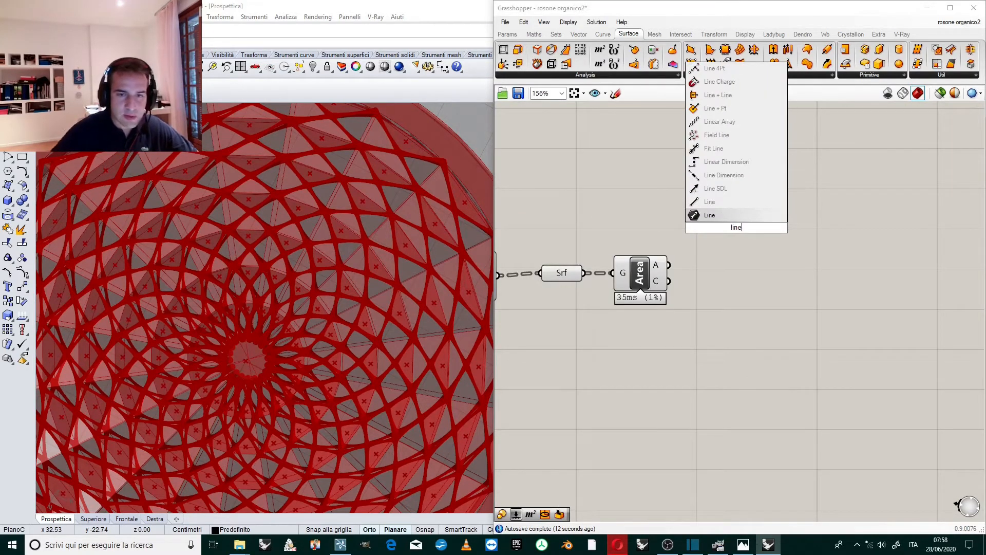
click(716, 202)
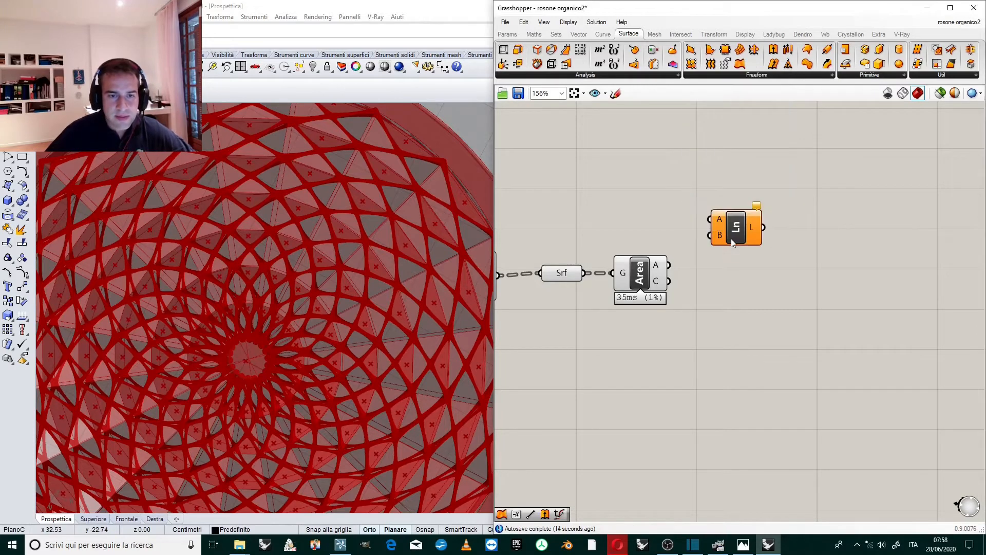
drag(703, 264, 742, 275)
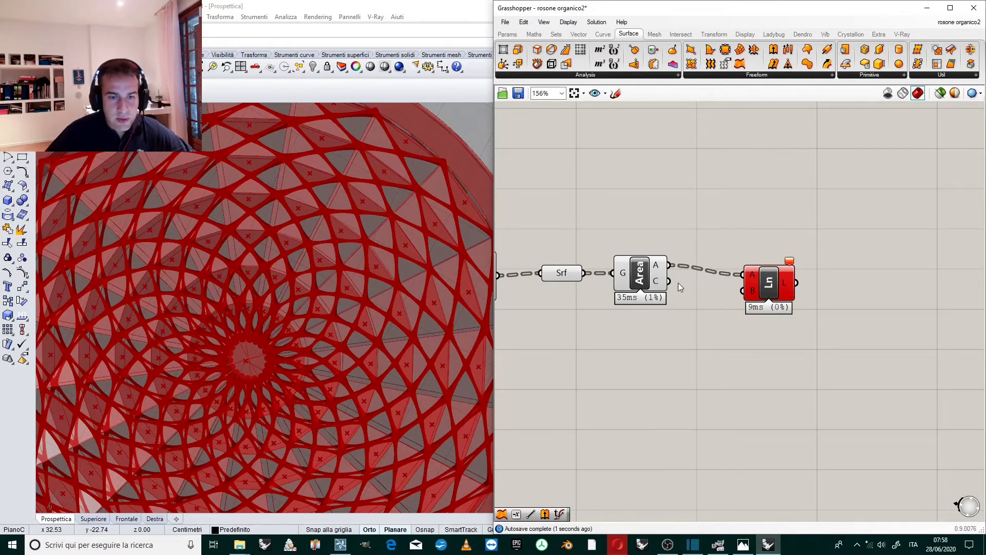
drag(669, 281, 743, 291)
Step: Connect the rose window's centre point, built at the start of the definition, to the Line's end-point input
scroll(795, 272, down, 6)
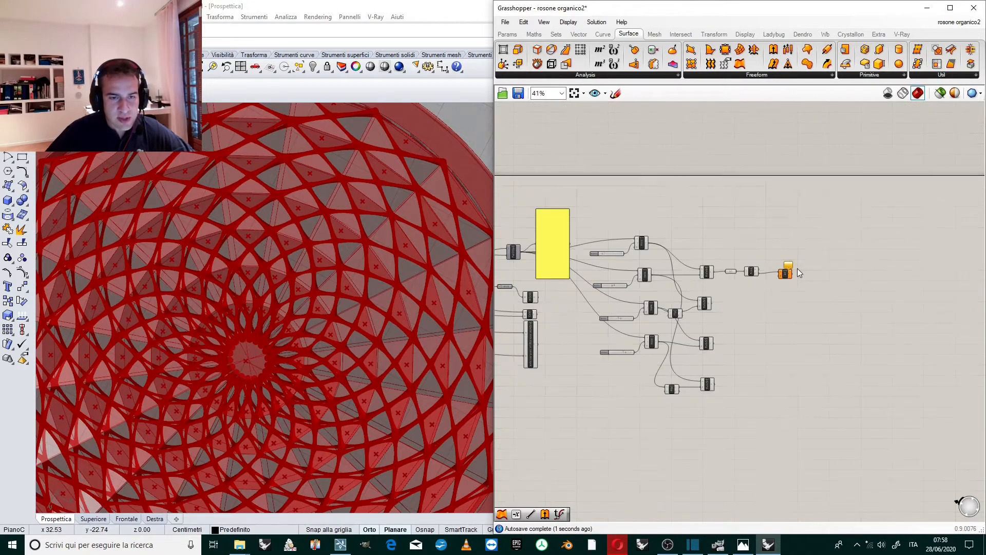
scroll(631, 246, up, 6)
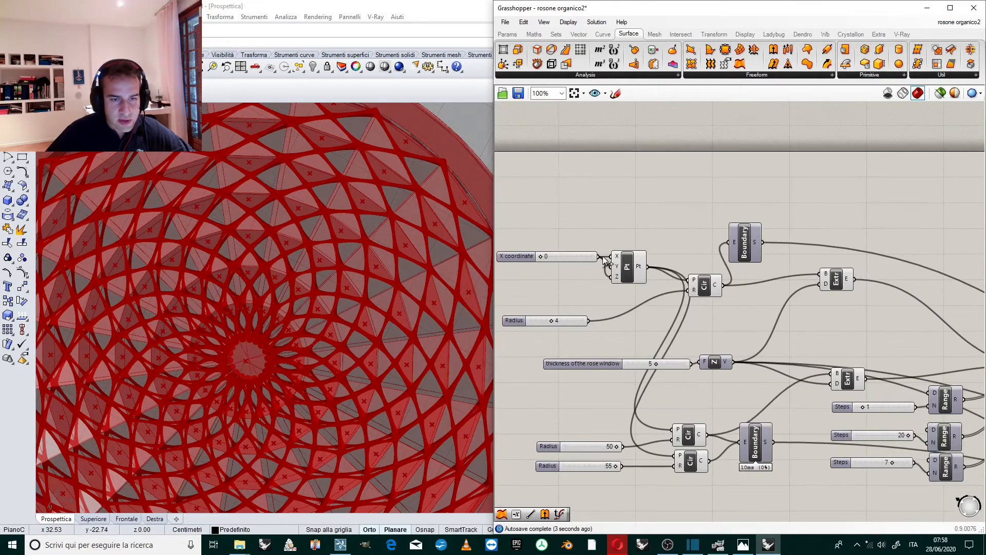
scroll(605, 261, down, 5)
scroll(635, 236, up, 3)
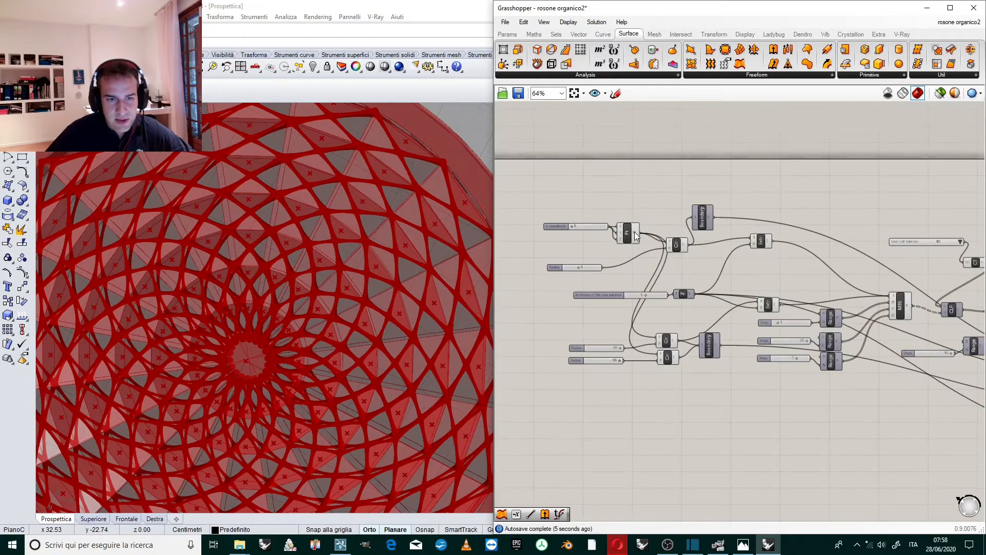
scroll(619, 233, down, 4)
scroll(822, 249, up, 8)
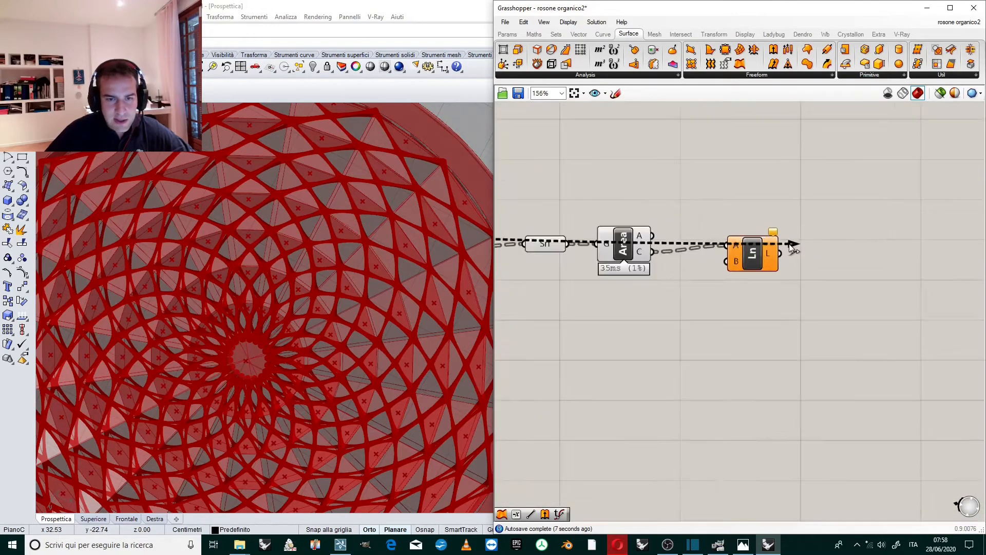
scroll(791, 249, up, 2)
drag(792, 248, 710, 265)
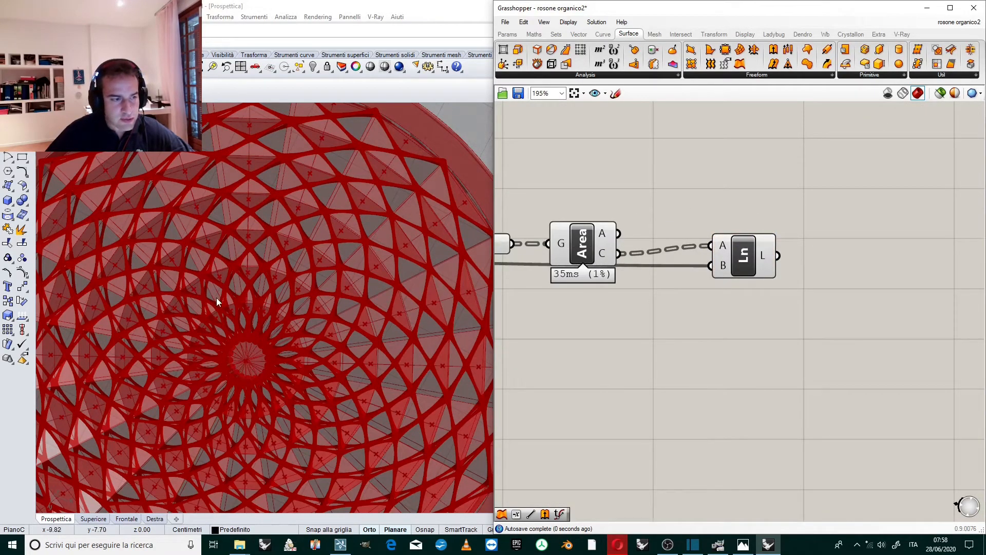
scroll(217, 297, down, 3)
scroll(248, 330, up, 3)
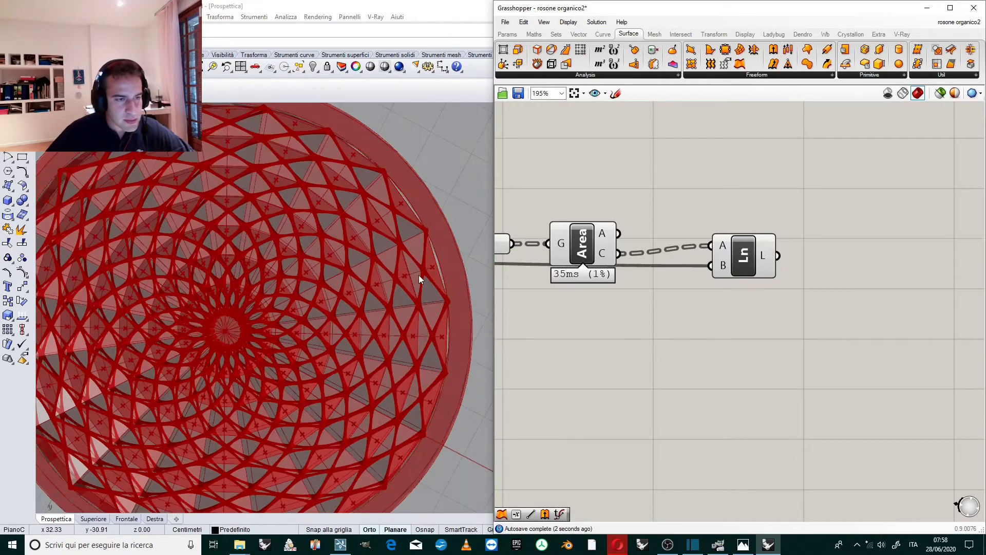
scroll(801, 209, up, 3)
scroll(744, 253, down, 3)
scroll(762, 246, up, 2)
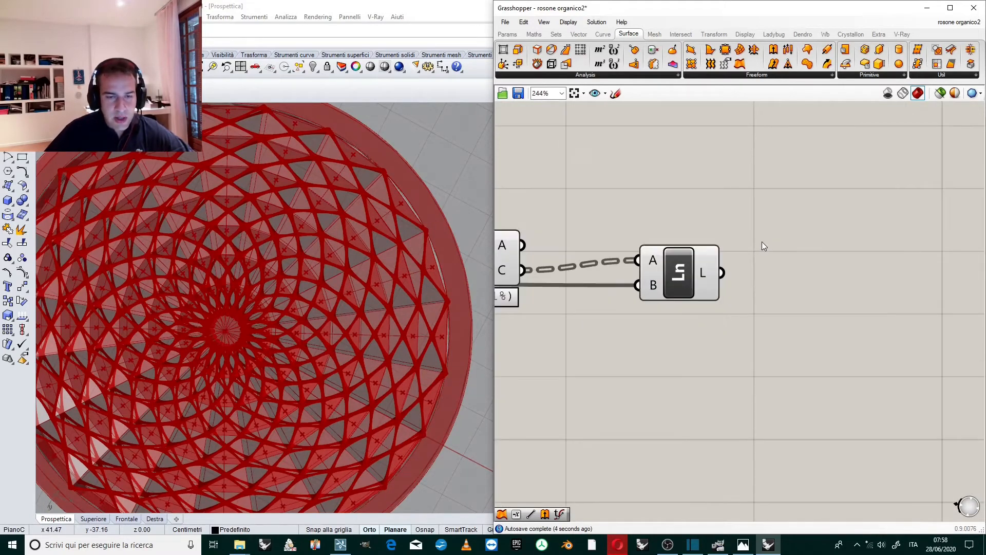
double_click(782, 271)
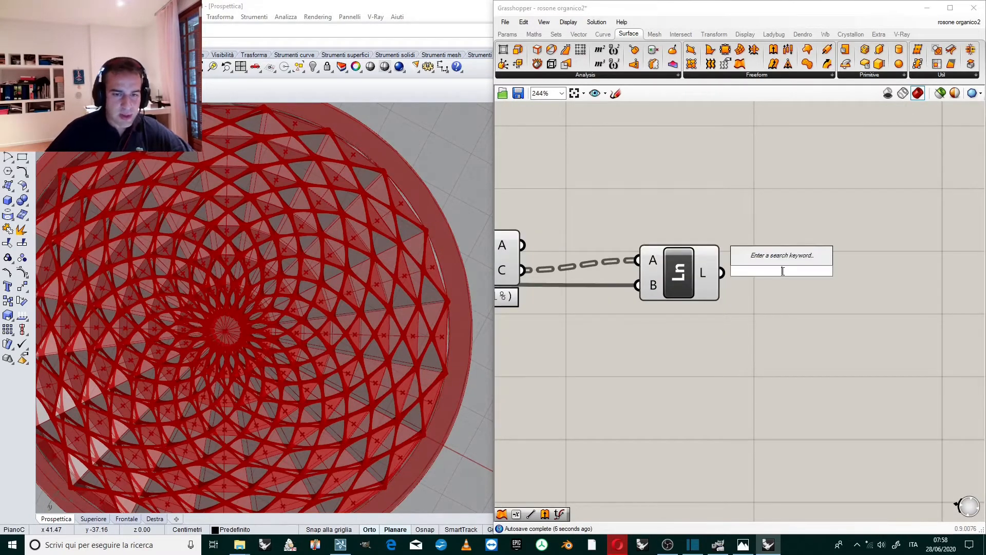
text(ev)
key(BackSpace)
key(BackSpace)
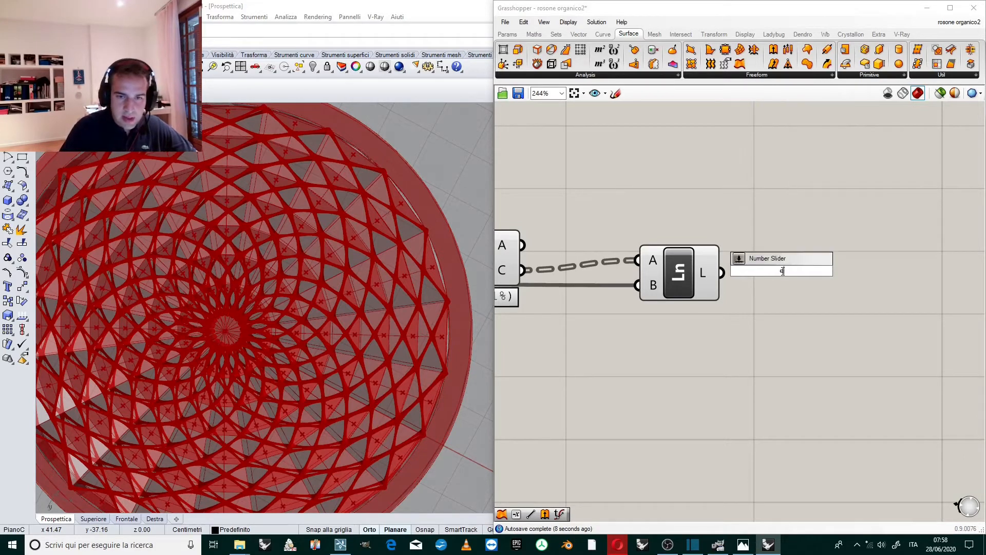
text(crv)
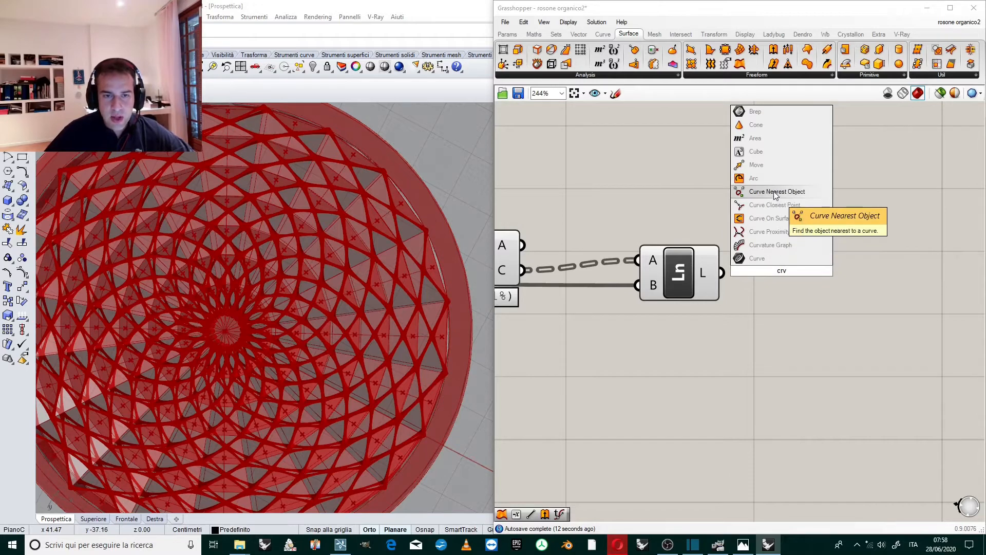
key(Escape)
Step: Add a curve Length component beside Line and connect the lines to its curve input
double_click(790, 286)
text(l)
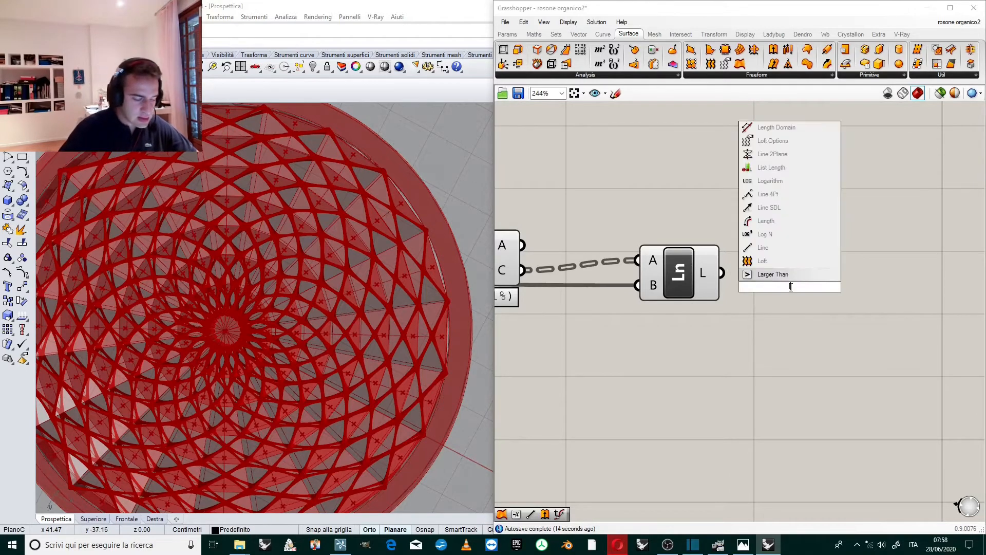
text(engt)
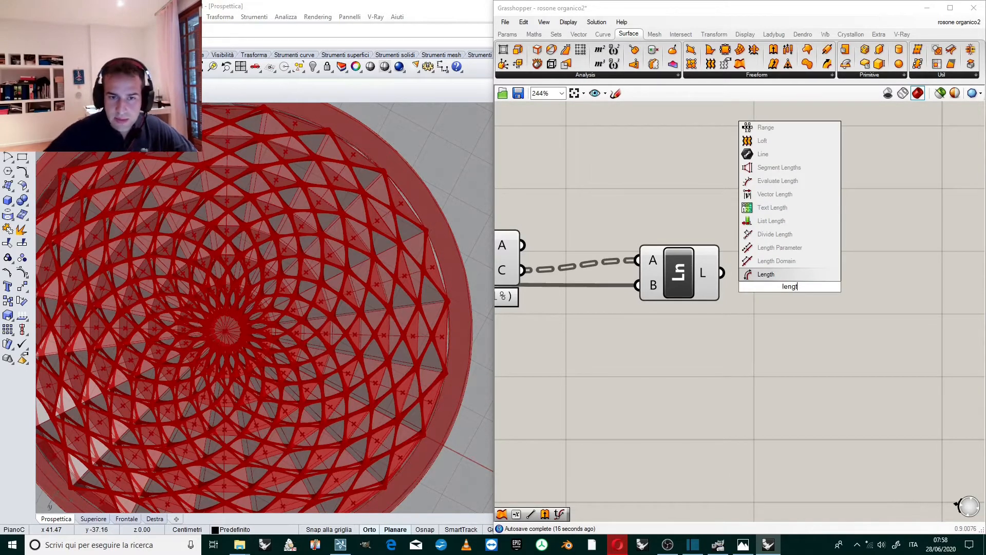
click(787, 276)
drag(724, 274, 782, 286)
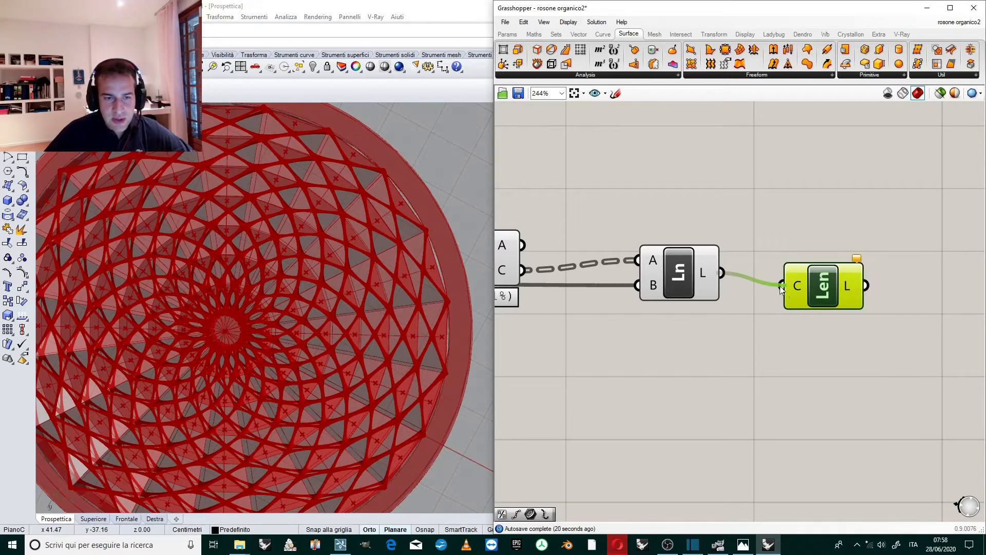
click(780, 232)
Step: Reposition the Length component slightly below and beyond the Line component on the canvas
scroll(751, 246, down, 2)
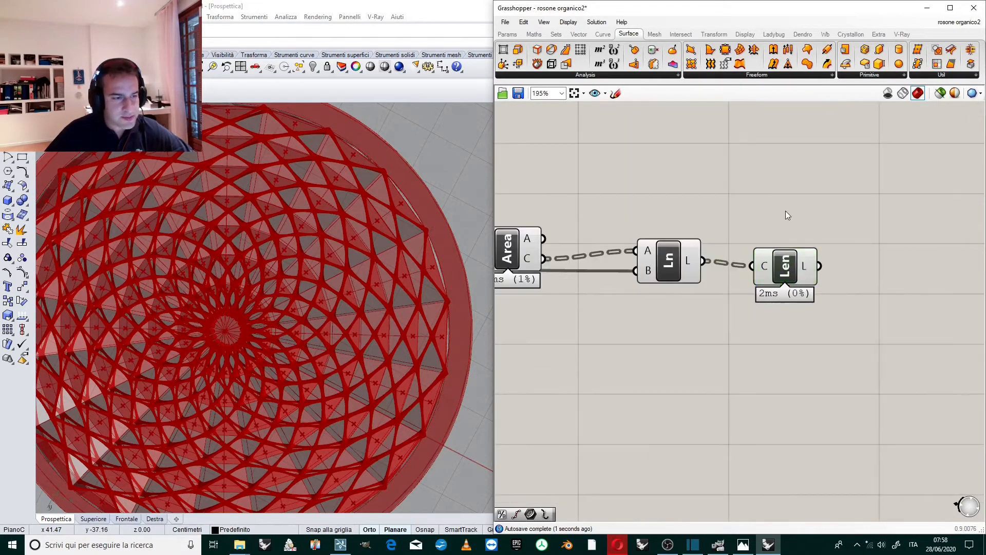
scroll(780, 226, down, 3)
scroll(781, 226, up, 3)
mouse_move(784, 256)
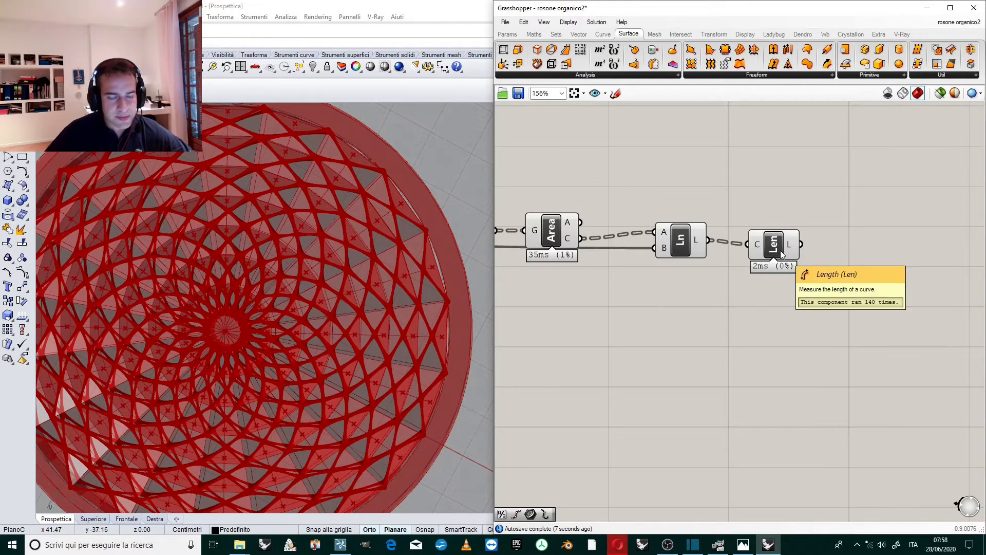
drag(779, 250, 798, 250)
scroll(810, 202, down, 1)
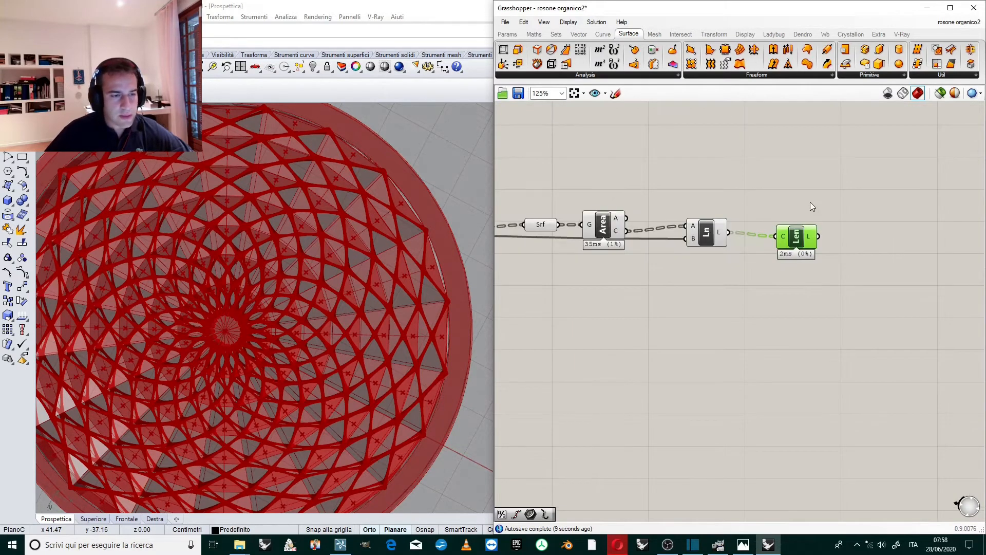
scroll(821, 212, up, 3)
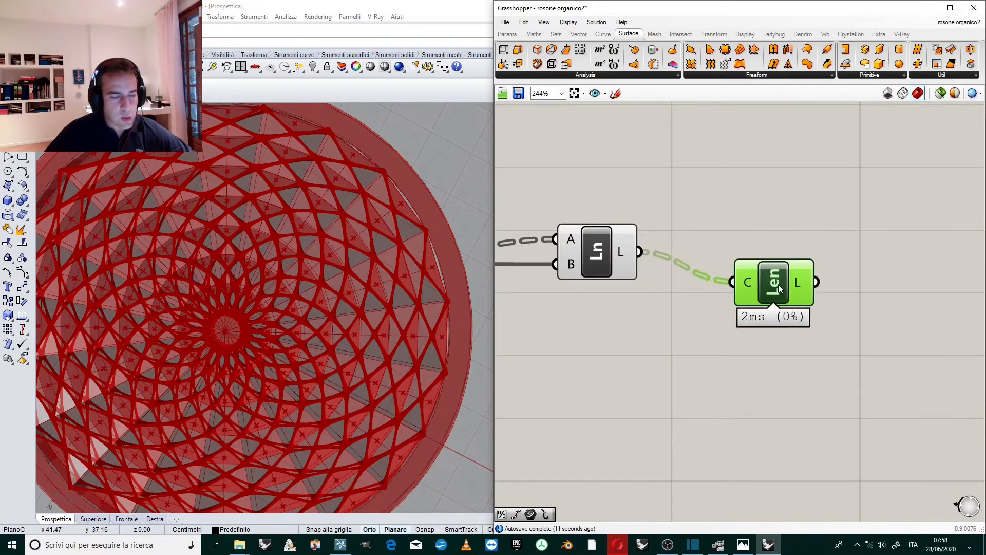
scroll(818, 226, down, 3)
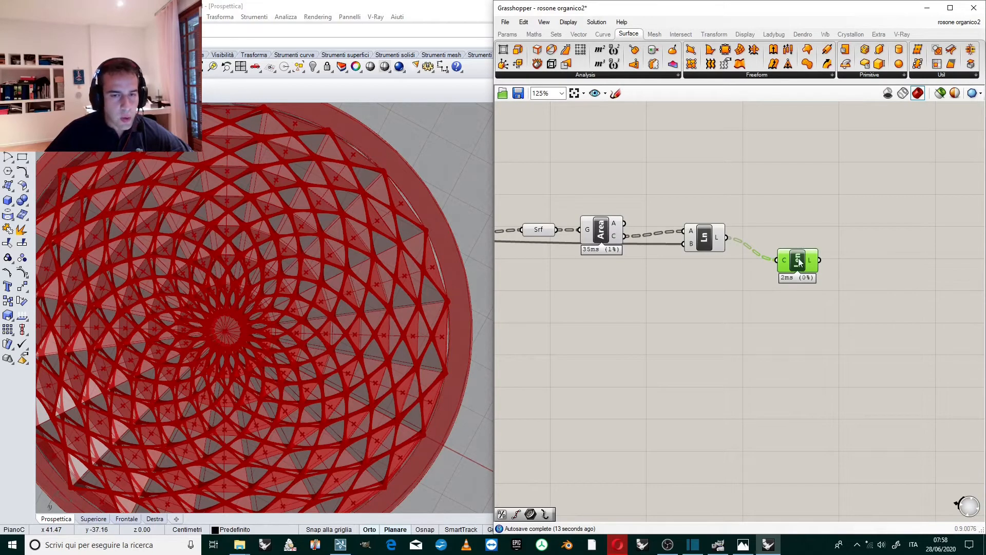
drag(800, 262, 779, 280)
scroll(822, 290, up, 3)
scroll(727, 253, down, 3)
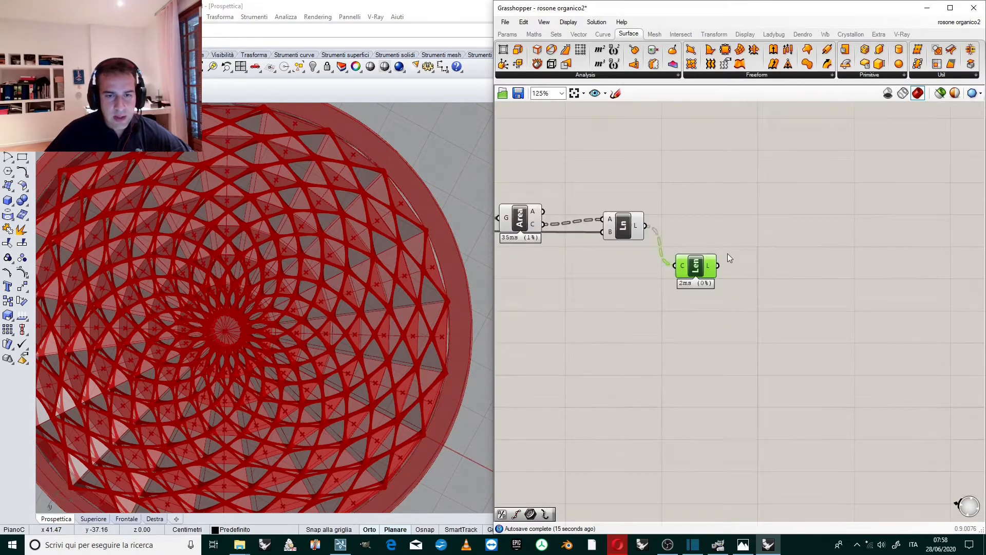
Step: Add a Remap Numbers component beyond Length and connect the line lengths to its value input
scroll(782, 269, up, 2)
double_click(781, 270)
text(rem)
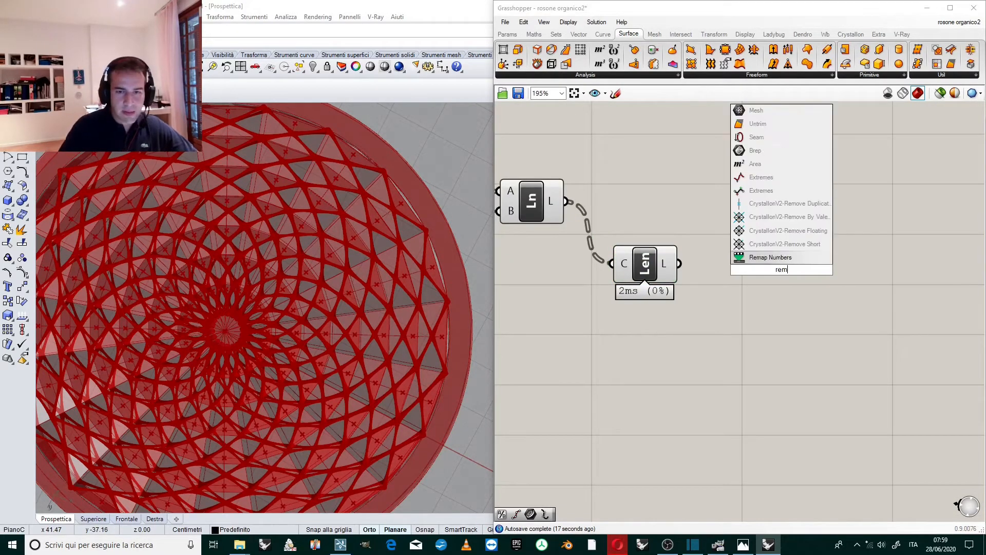
click(773, 258)
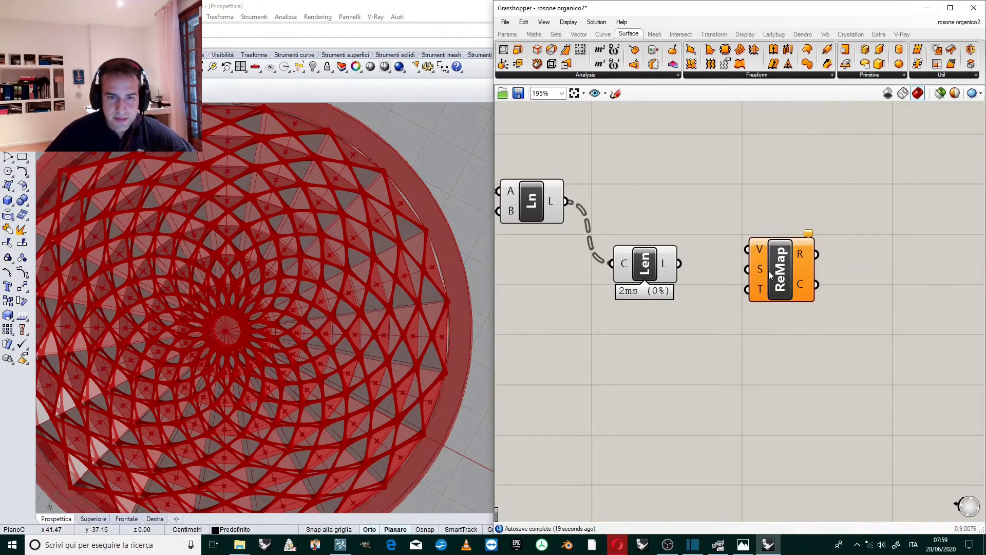
drag(784, 299, 798, 348)
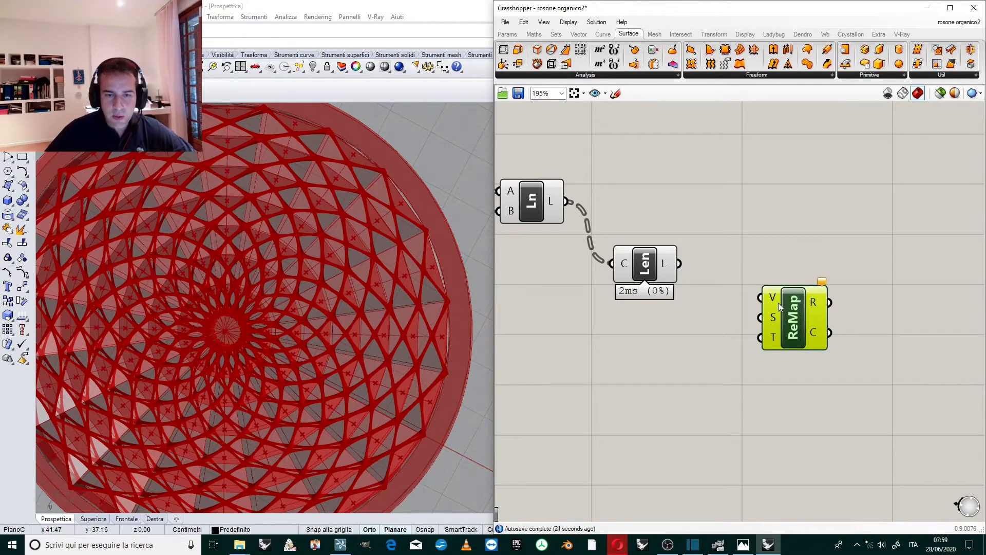
drag(679, 263, 760, 297)
scroll(773, 315, up, 3)
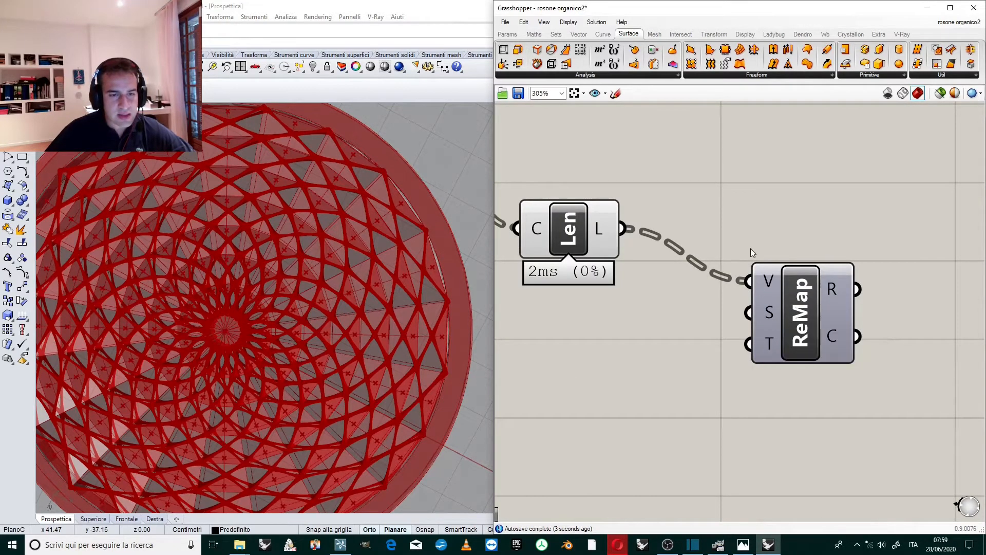
scroll(751, 248, down, 3)
Step: Add a Bounds component above the wire between Length and Remap Numbers and connect the line lengths to its number input
click(809, 298)
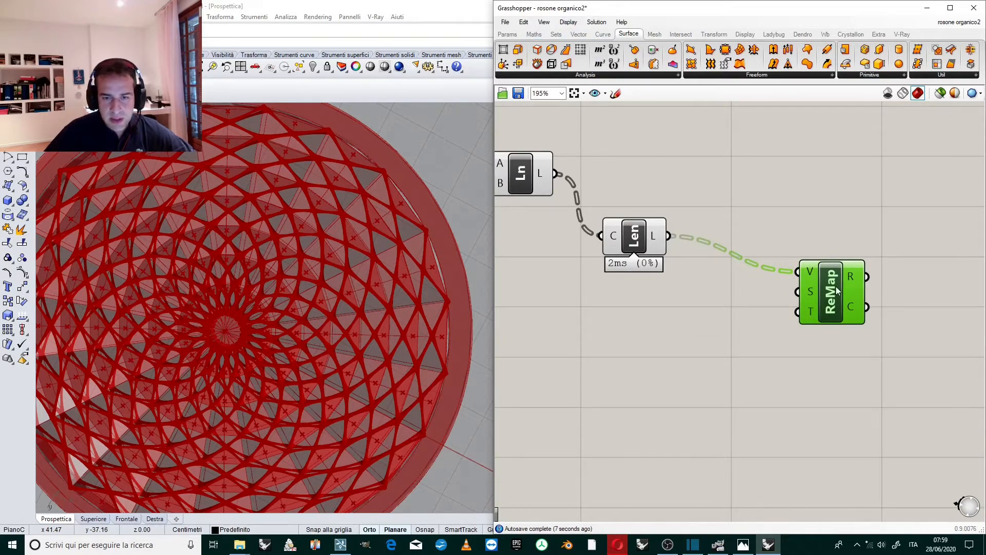
click(534, 34)
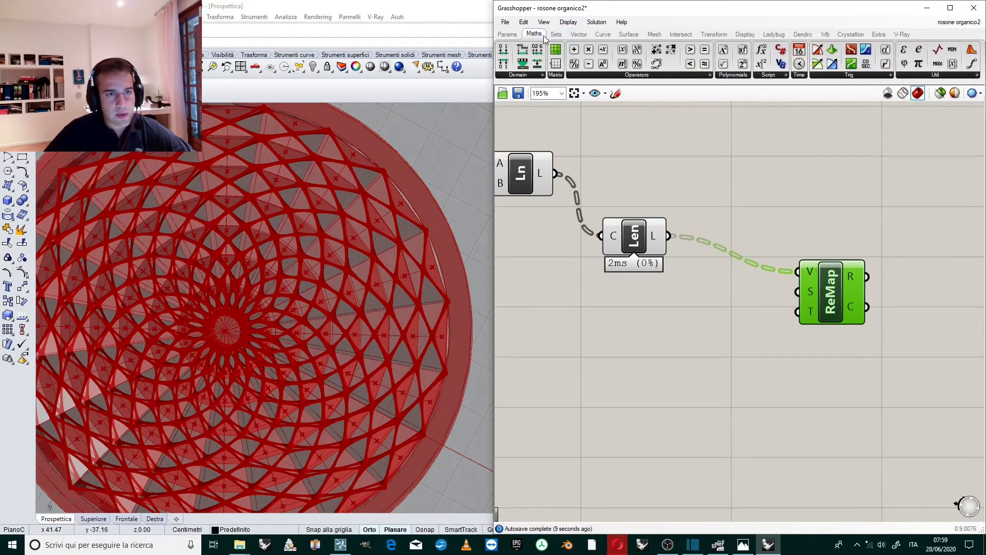
click(540, 75)
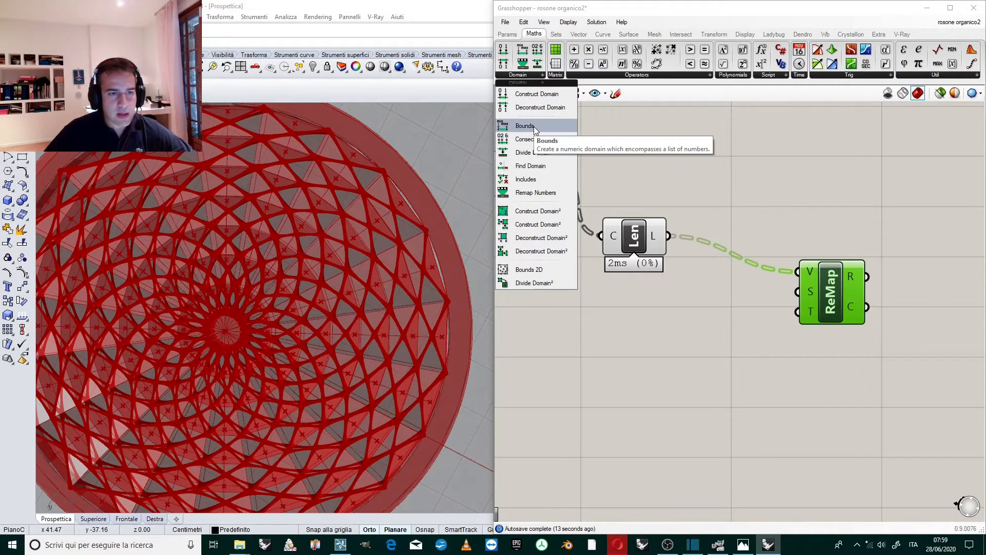
drag(534, 126, 717, 169)
drag(669, 236, 683, 169)
scroll(688, 149, down, 2)
scroll(687, 162, up, 3)
mouse_move(685, 189)
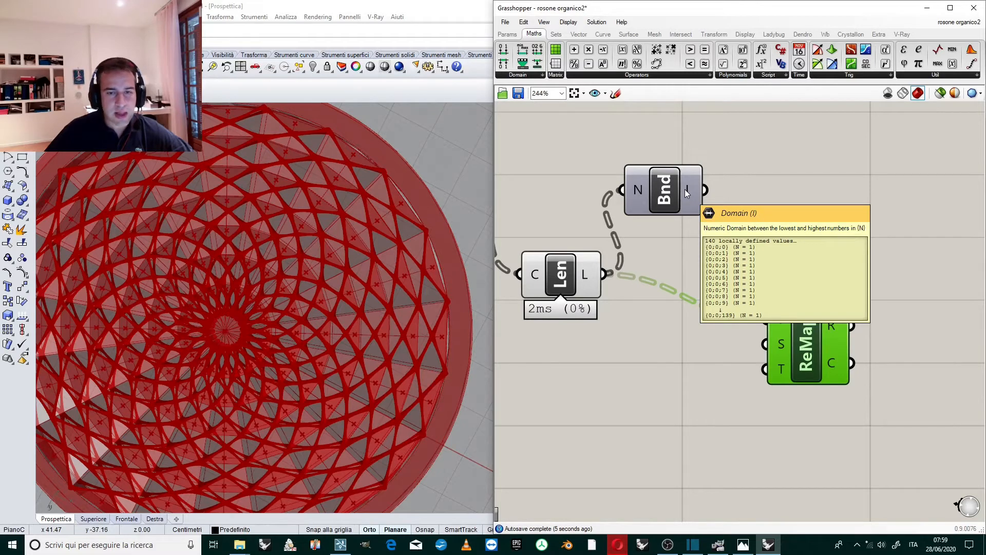
Step: Connect the Bounds domain to Remap Numbers' source input and position Bounds between the Length and Remap Numbers components
scroll(762, 278, down, 2)
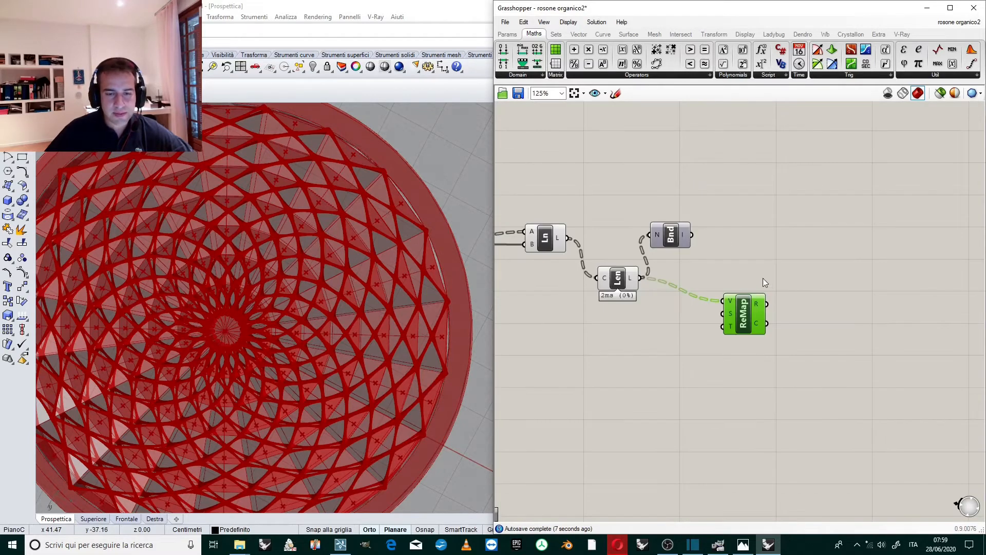
mouse_move(642, 221)
mouse_down()
mouse_move(610, 342)
mouse_move(710, 320)
mouse_move(721, 329)
mouse_up()
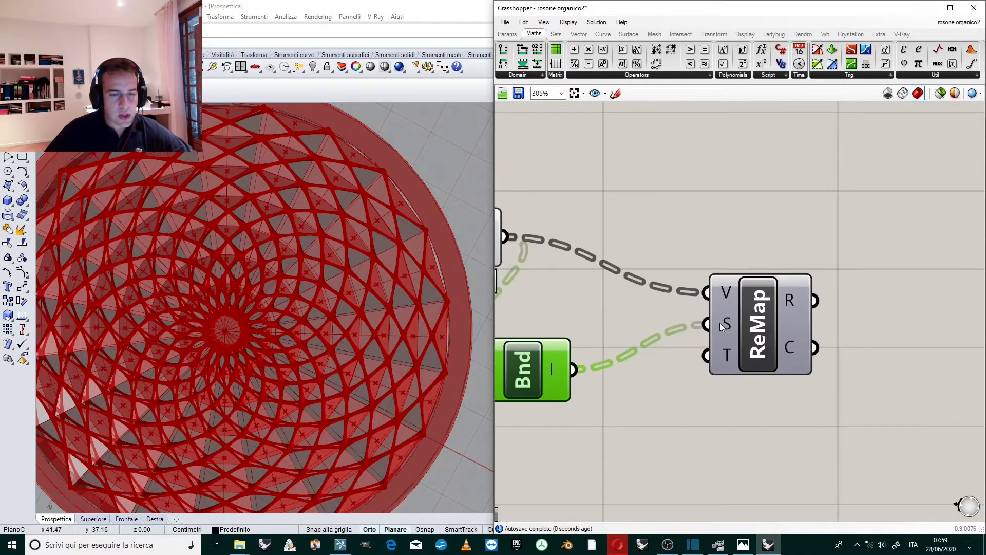
scroll(721, 329, up, 3)
drag(526, 386, 584, 336)
mouse_move(618, 330)
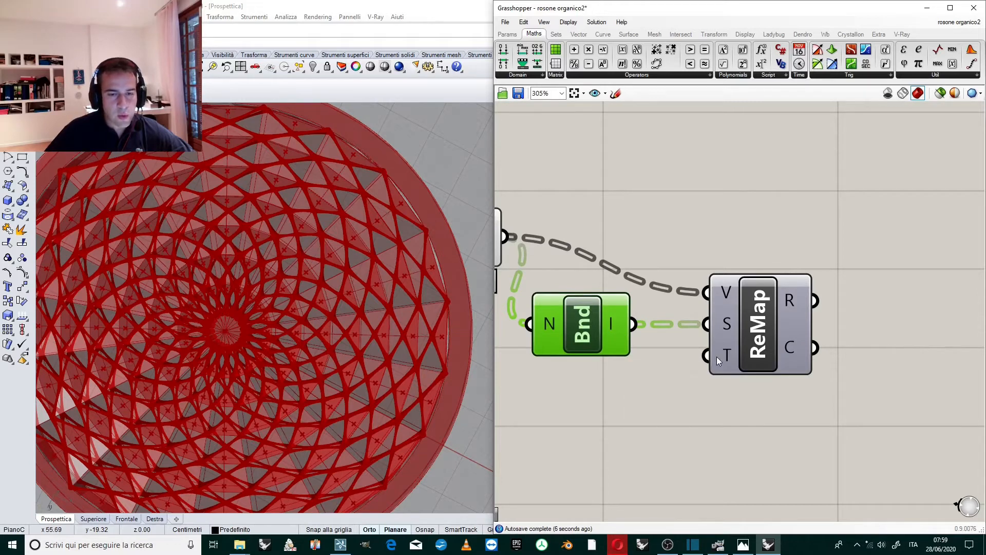
mouse_move(718, 360)
drag(761, 332, 795, 363)
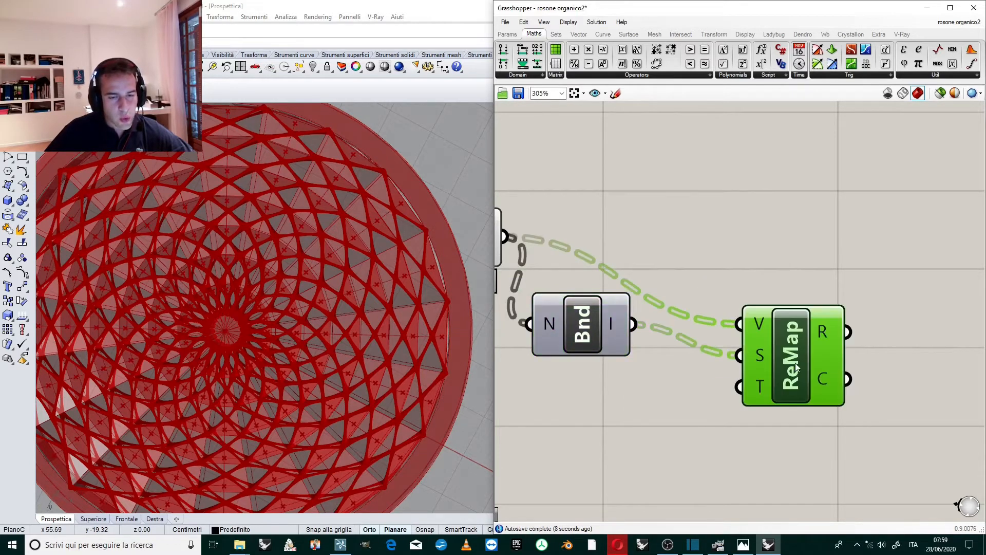
Step: Add a Panel beyond Remap Numbers and connect the mapped output to it
scroll(786, 265, down, 3)
scroll(786, 263, up, 3)
click(788, 264)
scroll(788, 263, down, 1)
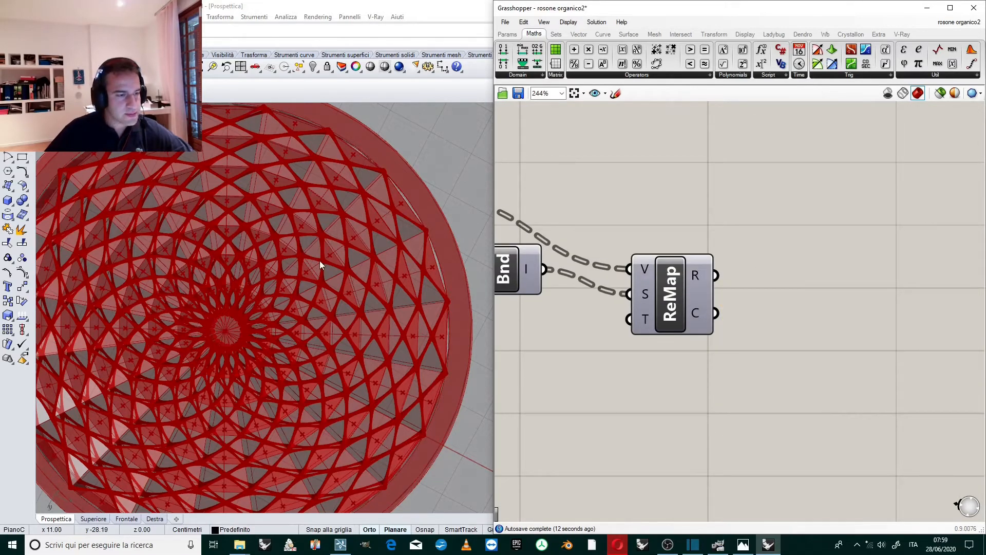
scroll(320, 265, down, 3)
scroll(771, 241, up, 2)
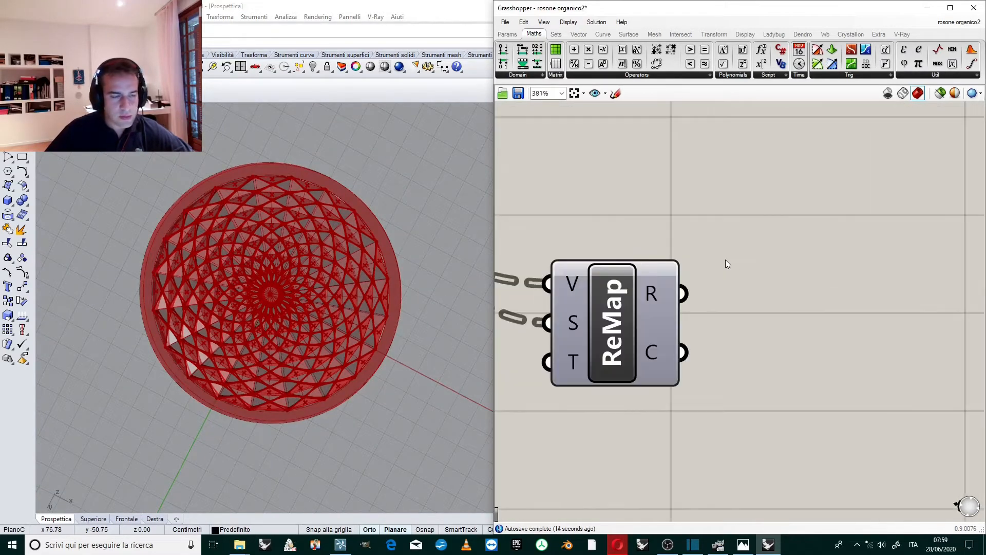
mouse_move(658, 294)
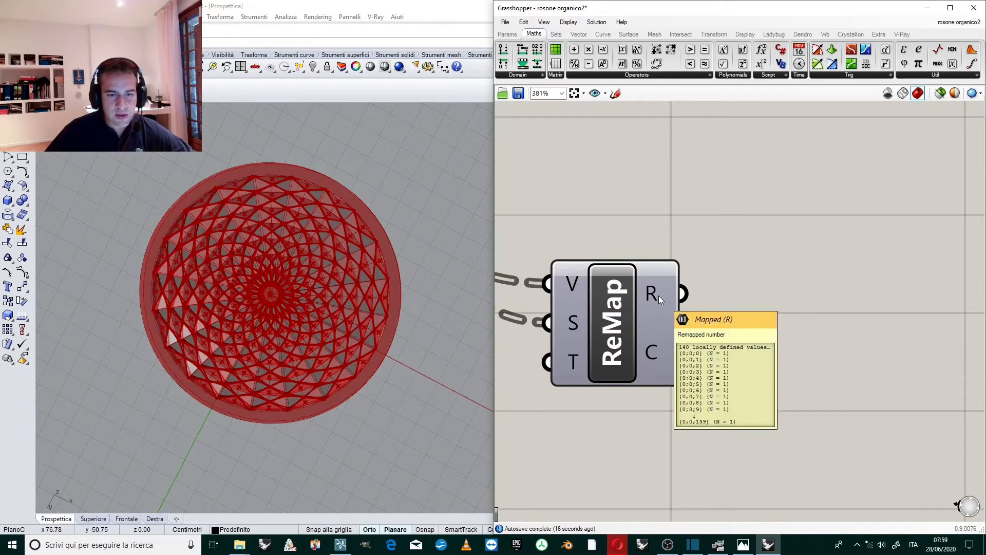
double_click(780, 241)
text(pan)
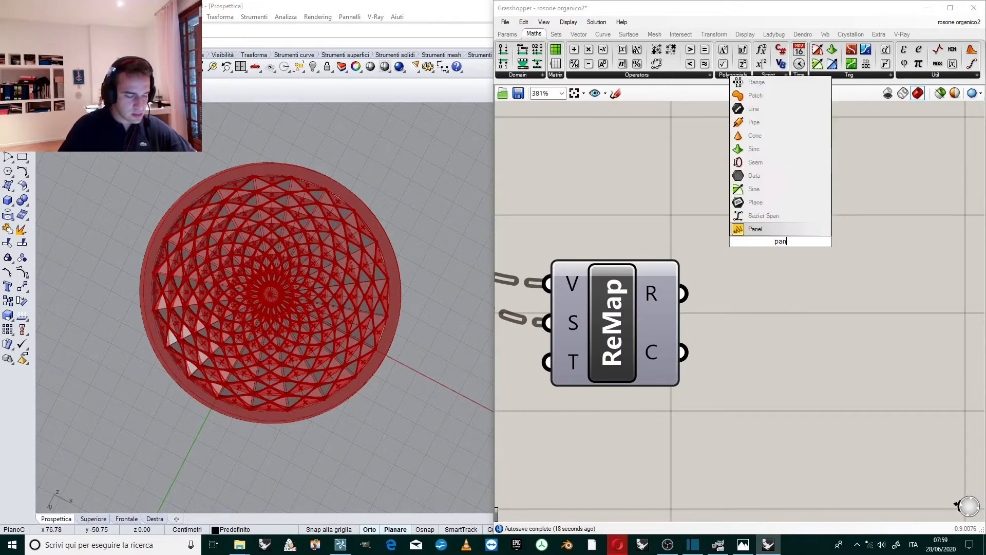
text(el)
key(Return)
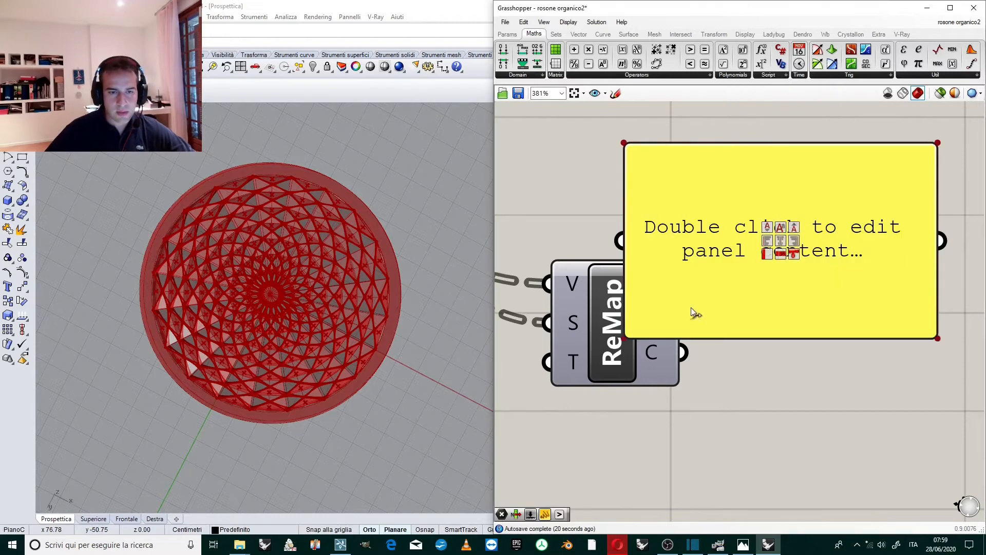
drag(691, 307, 838, 288)
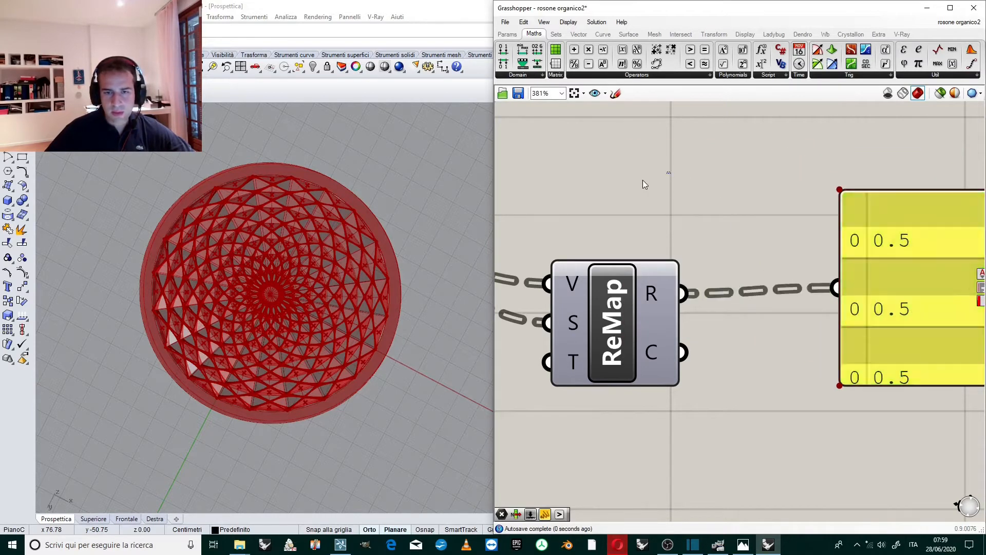
Step: Feed Remap Numbers' clipped output into the panel in place of the mapped output and look through the listed values
scroll(645, 184, down, 3)
scroll(868, 205, up, 2)
drag(829, 172, 843, 332)
scroll(843, 332, down, 4)
scroll(714, 305, up, 3)
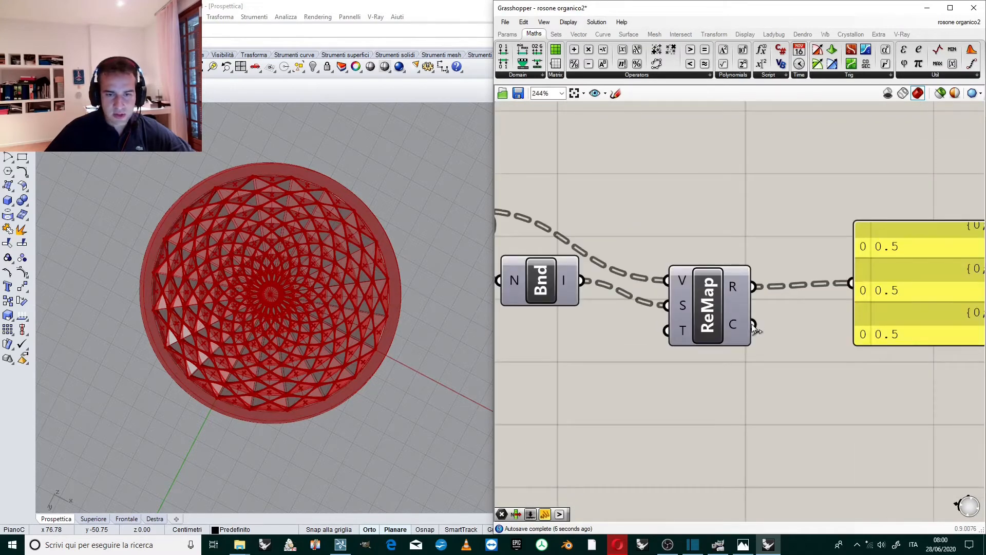
mouse_move(745, 329)
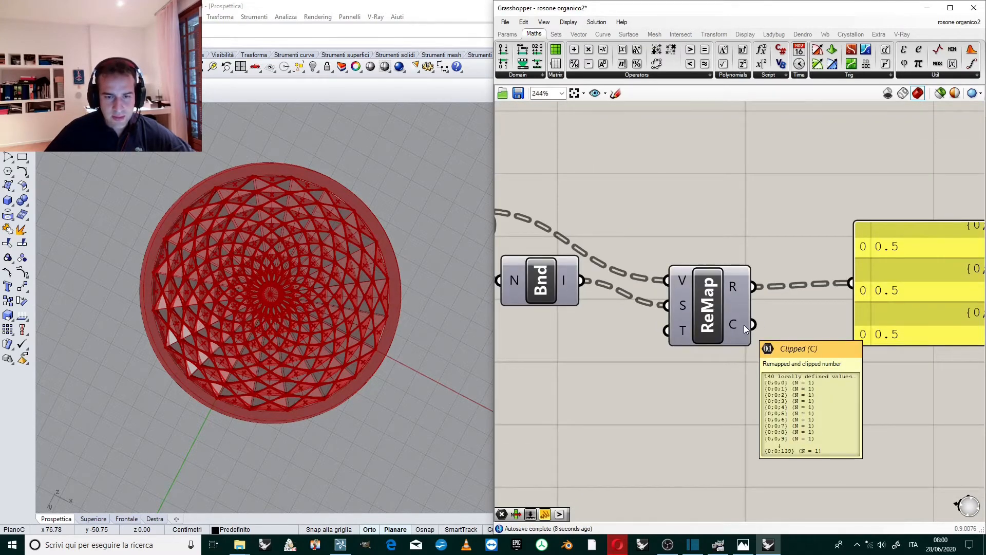
drag(751, 325, 851, 282)
scroll(796, 250, down, 4)
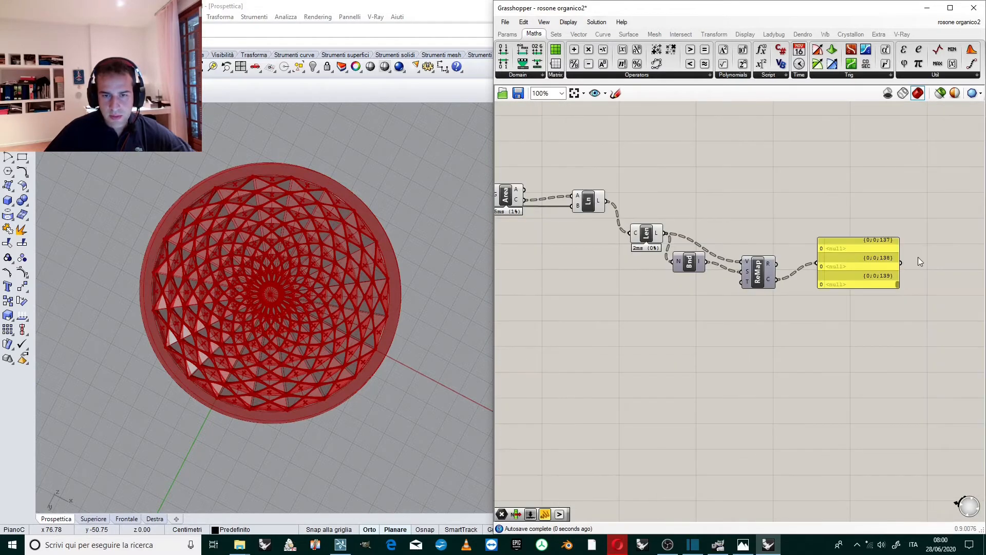
scroll(917, 257, up, 4)
drag(871, 321, 871, 221)
scroll(871, 221, down, 4)
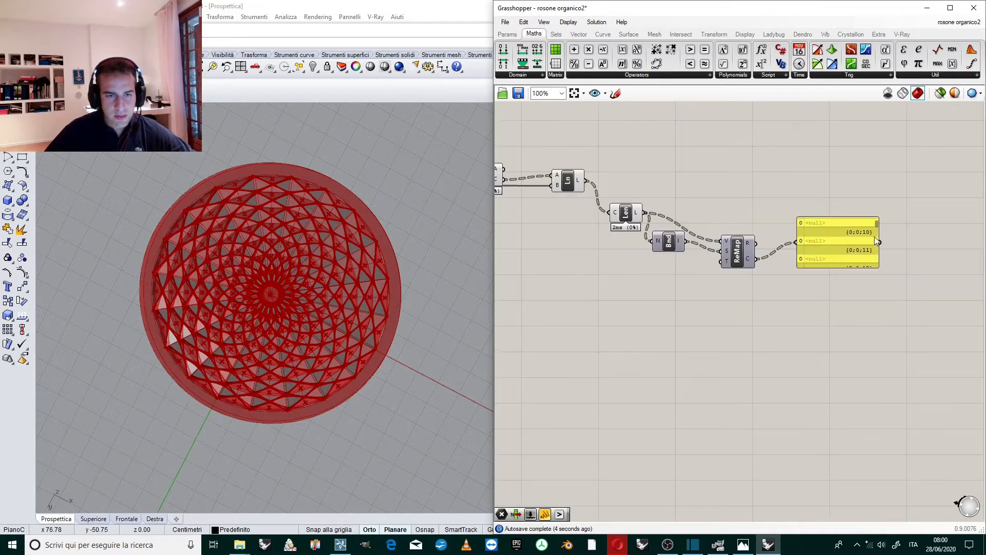
Step: Add a second Panel above the Bounds component and connect the curve lengths from Length to it
scroll(706, 201, up, 2)
click(658, 264)
scroll(659, 214, up, 2)
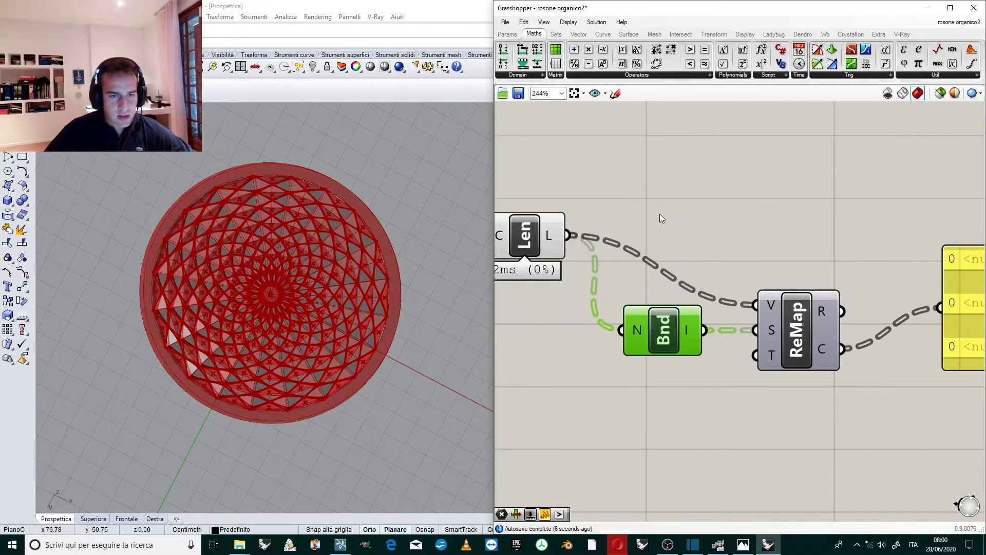
scroll(701, 226, down, 1)
scroll(569, 224, up, 3)
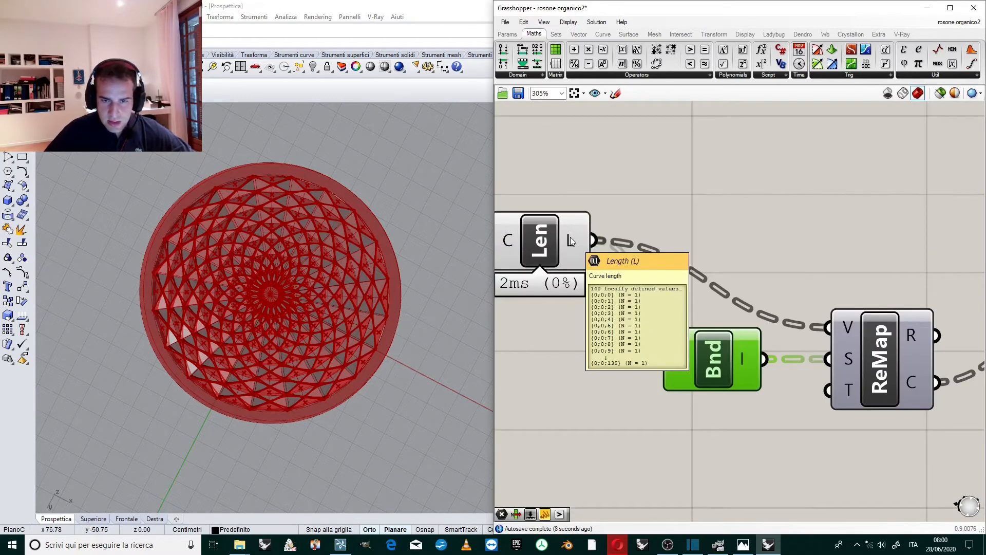
mouse_move(583, 241)
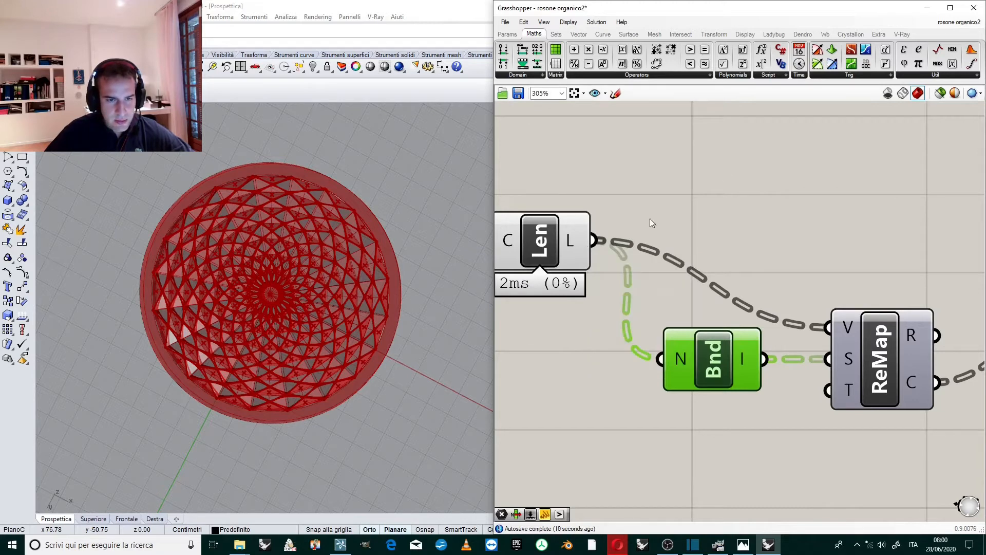
double_click(723, 169)
text(panel)
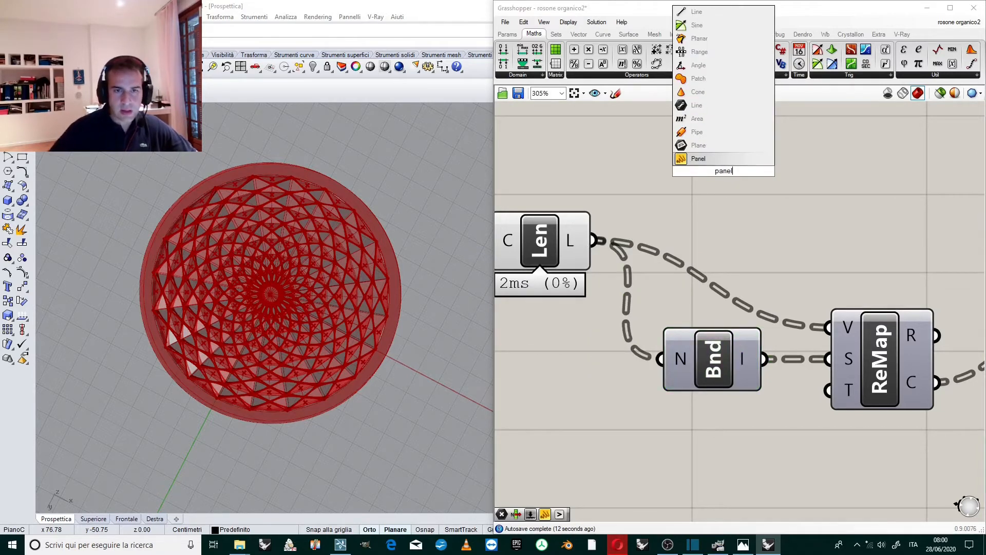
click(720, 157)
drag(592, 240, 626, 184)
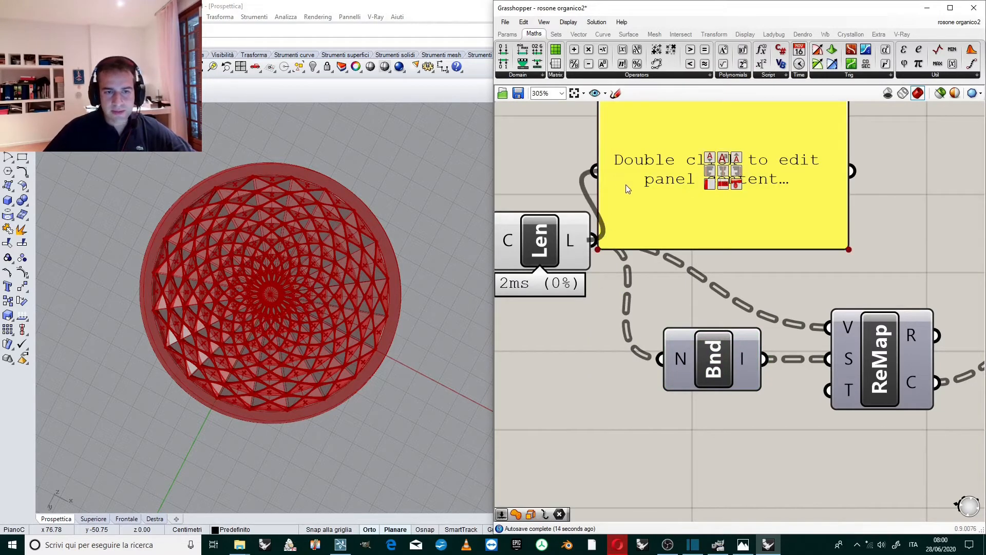
Step: Reposition the lengths panel higher on the canvas, clear of the wires above Bounds and Remap Numbers
scroll(630, 182, down, 2)
right_drag(686, 121, 680, 166)
scroll(679, 167, up, 1)
drag(692, 186, 759, 136)
scroll(689, 150, down, 1)
scroll(734, 155, up, 1)
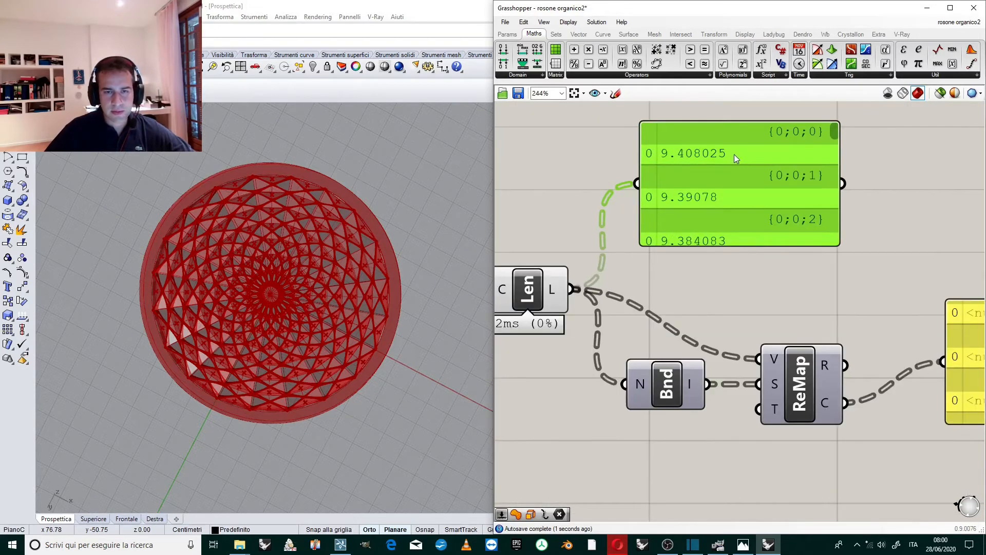
scroll(726, 208, down, 1)
scroll(830, 158, up, 1)
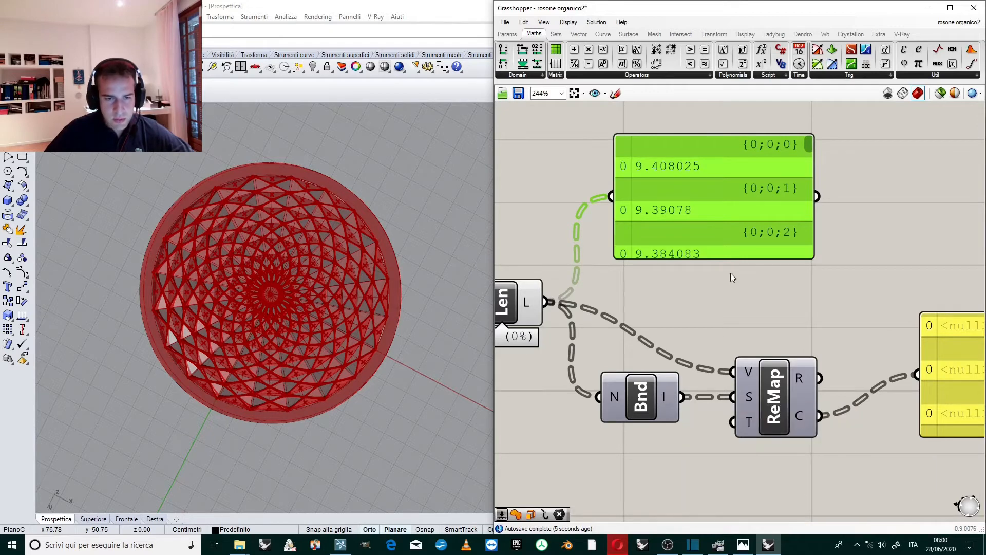
Step: Feed the Bounds domain output into the upper panel in place of the line lengths and check the listed domains
drag(681, 397, 685, 196)
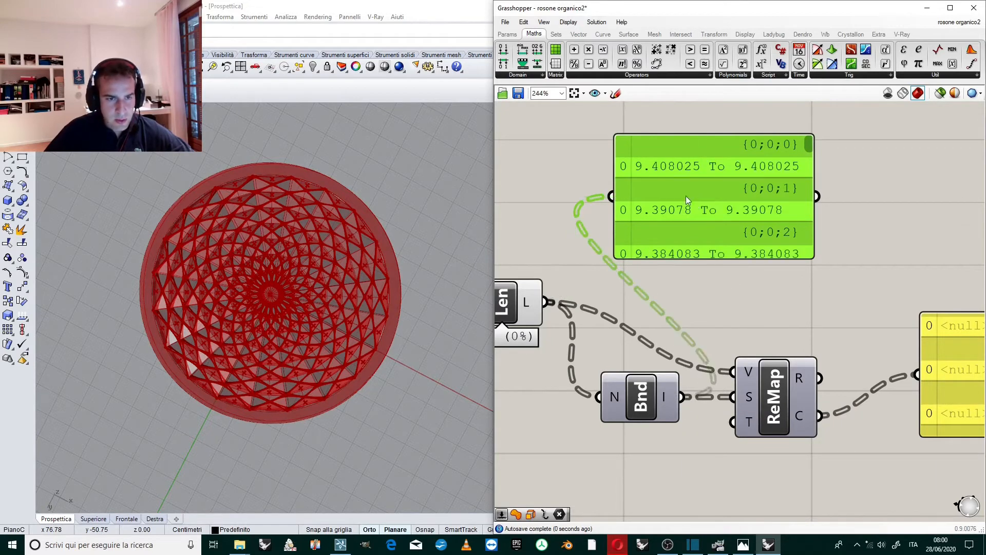
click(759, 297)
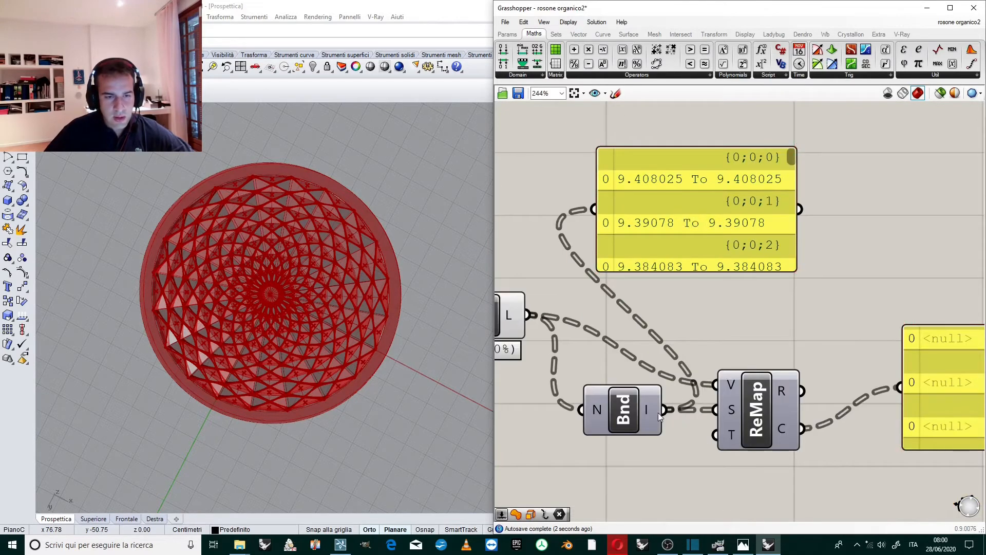
scroll(728, 327, down, 1)
scroll(642, 273, up, 1)
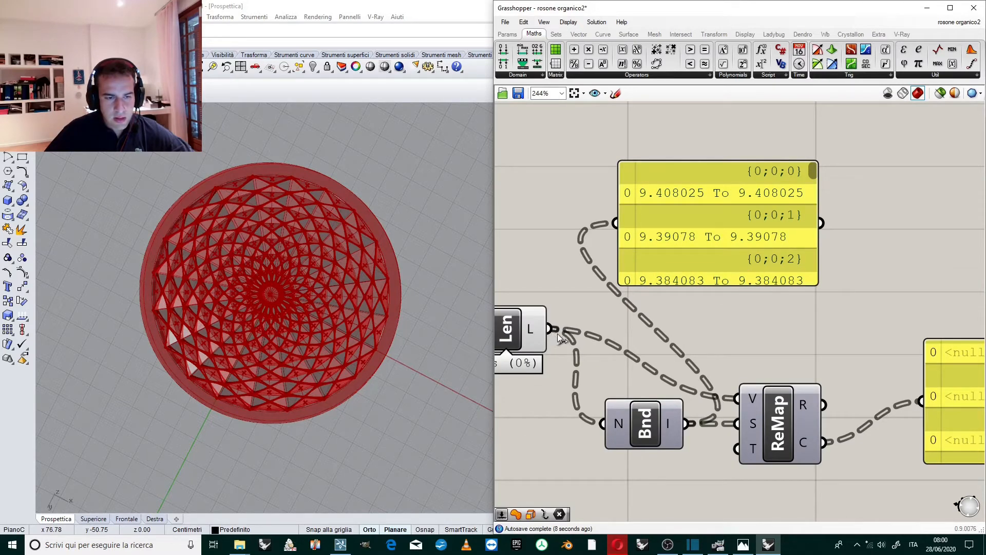
Step: Flatten the Bounds component's number input and check the domain and clipped remapped values in the panels
right_click(617, 420)
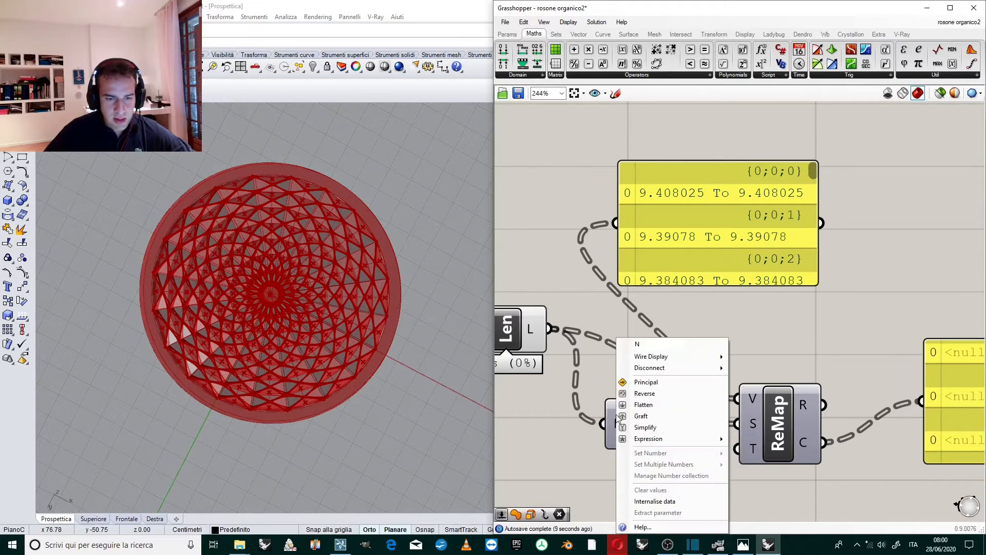
click(641, 404)
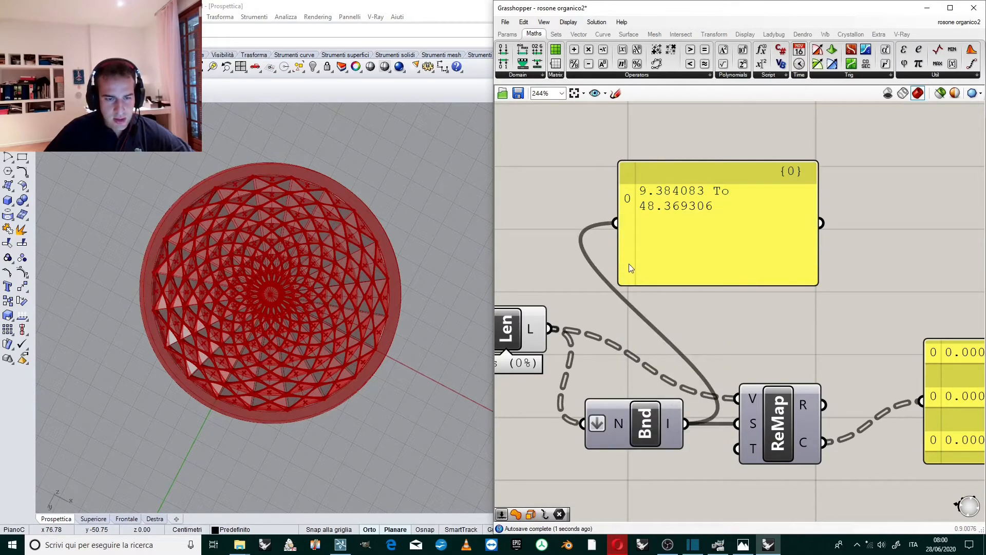
scroll(629, 264, down, 2)
scroll(680, 293, down, 1)
scroll(562, 309, up, 1)
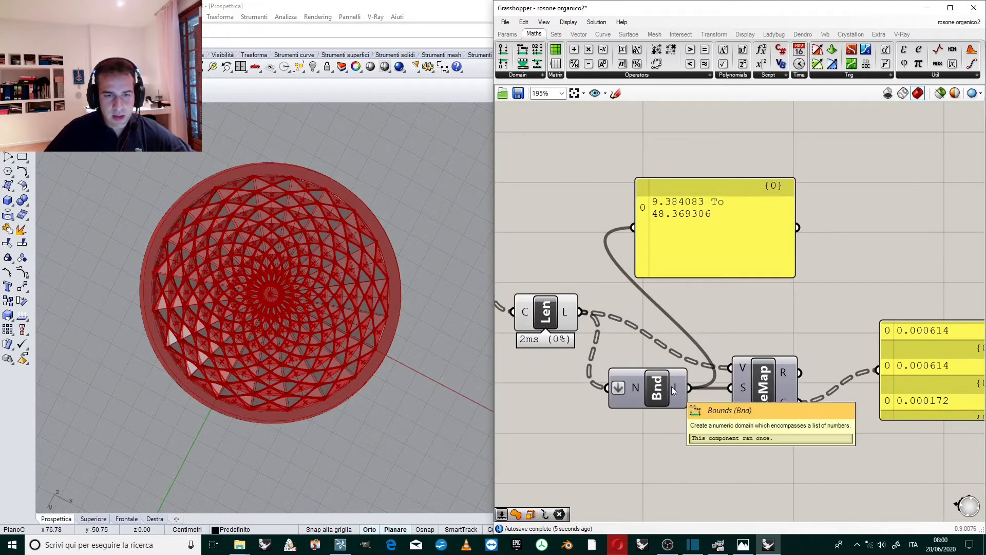
scroll(707, 205, up, 1)
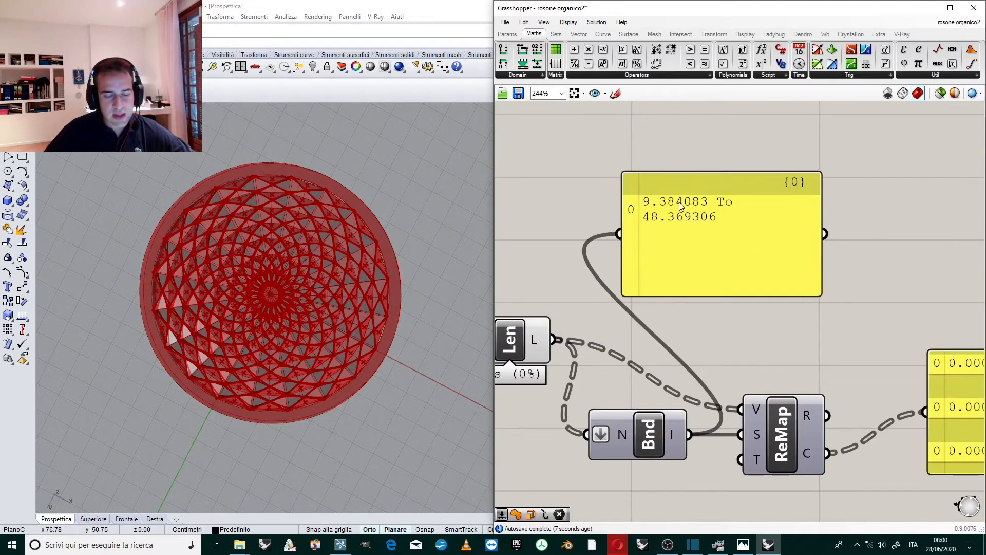
scroll(688, 206, up, 3)
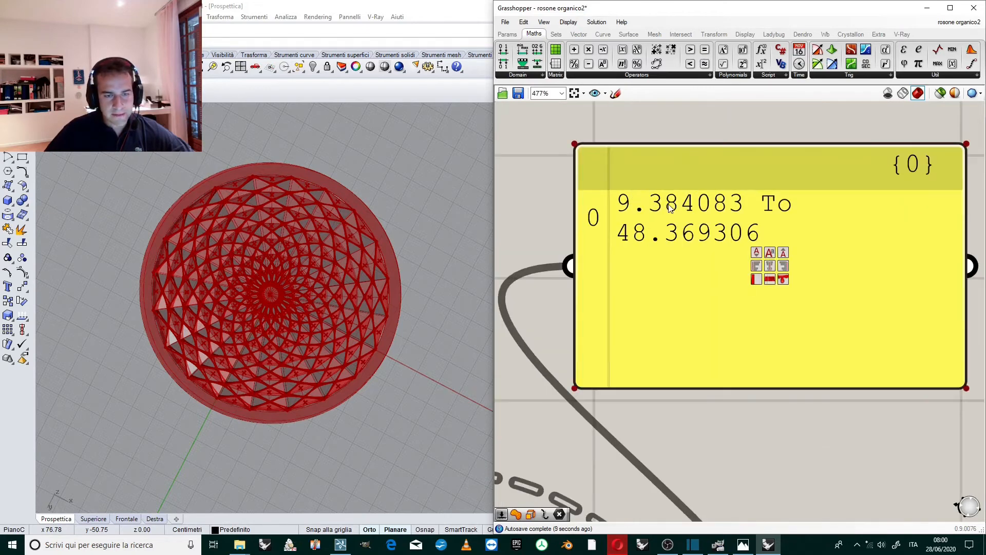
scroll(667, 210, down, 4)
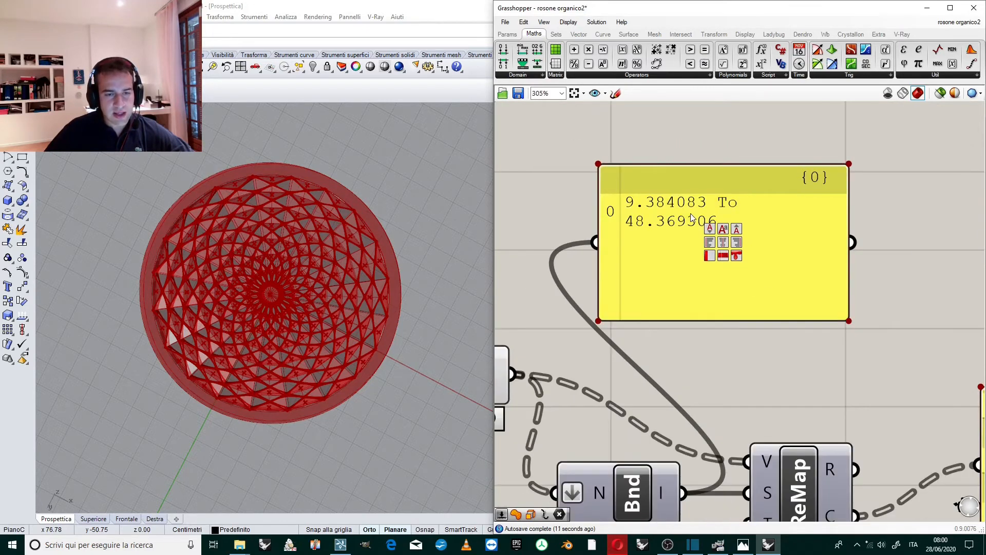
scroll(722, 309, up, 1)
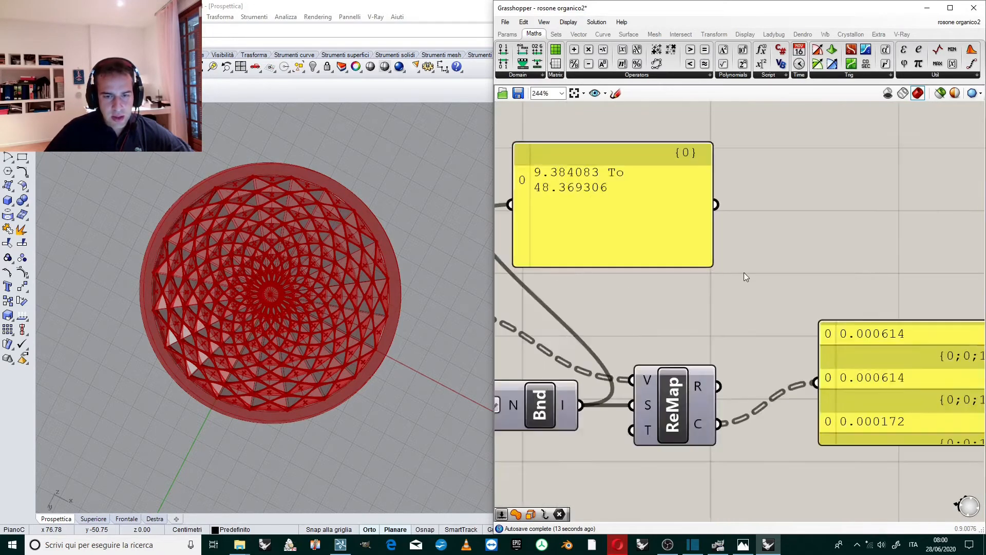
Step: Feed the Mapped output of Remap Numbers into the remapped values panel in place of the clipped values
scroll(744, 272, up, 1)
scroll(639, 361, down, 1)
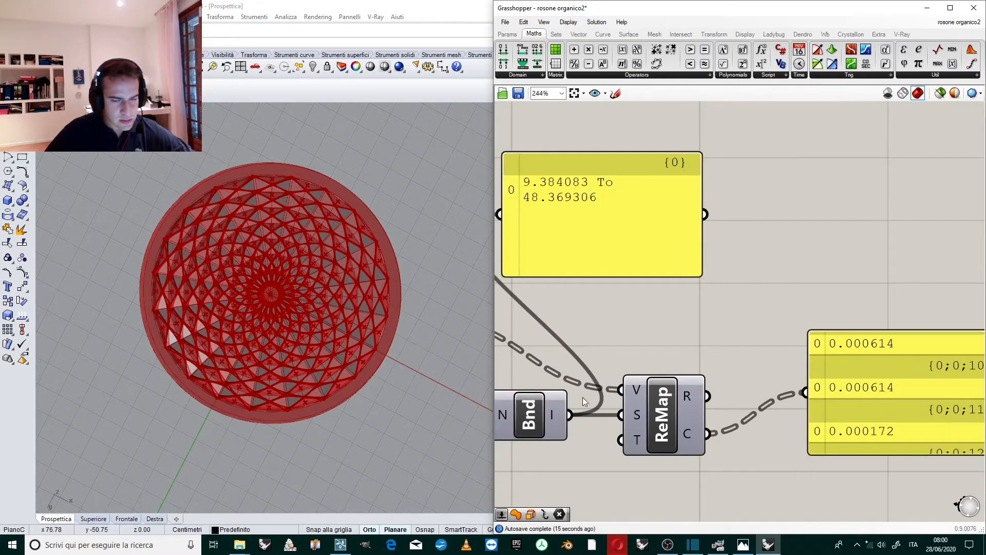
scroll(664, 259, down, 1)
scroll(606, 361, up, 1)
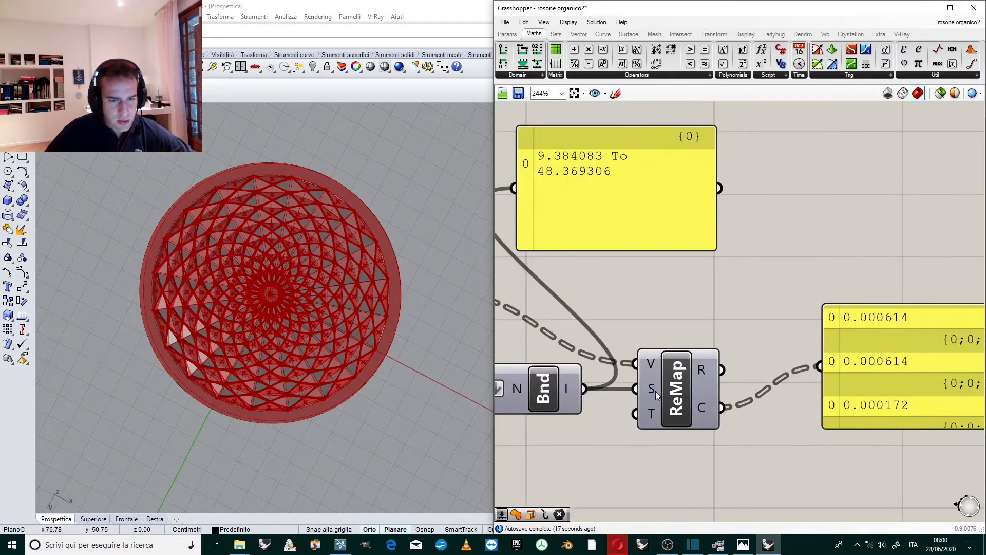
mouse_move(701, 372)
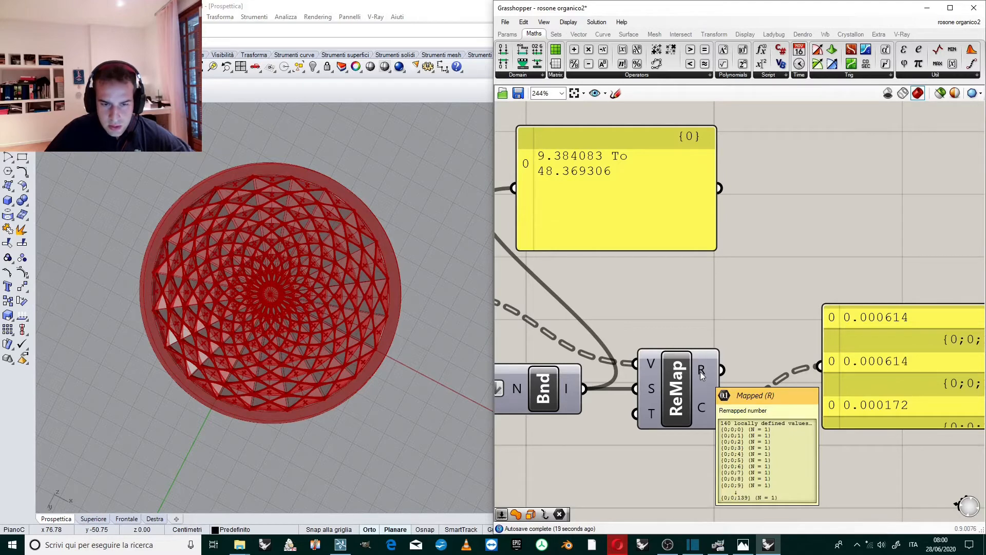
scroll(761, 316, down, 3)
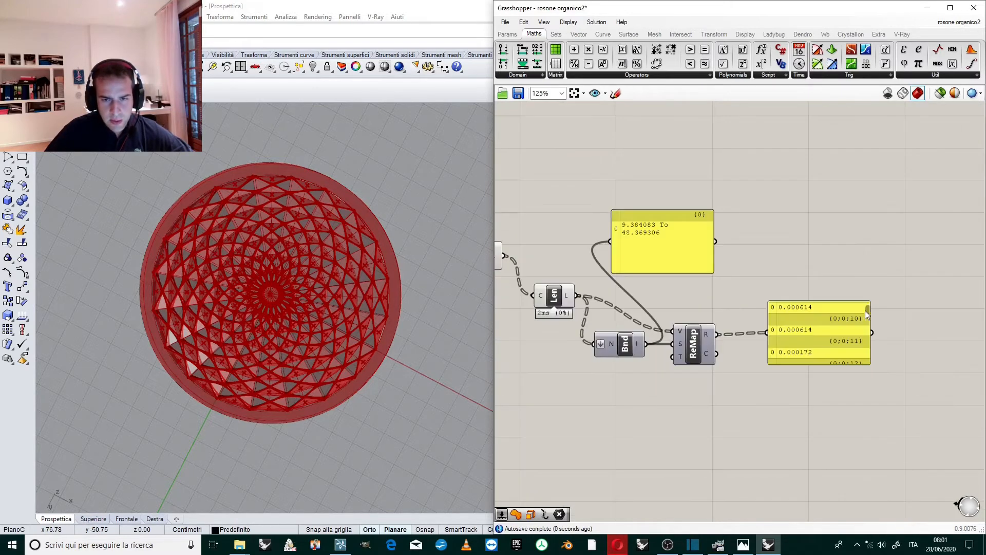
Step: Read the remapped values from the first to the last branch and compare them with the panels around the rose window's centre
scroll(867, 314, up, 3)
mouse_move(874, 310)
mouse_down()
mouse_move(889, 414)
mouse_move(879, 303)
mouse_up()
scroll(735, 379, down, 1)
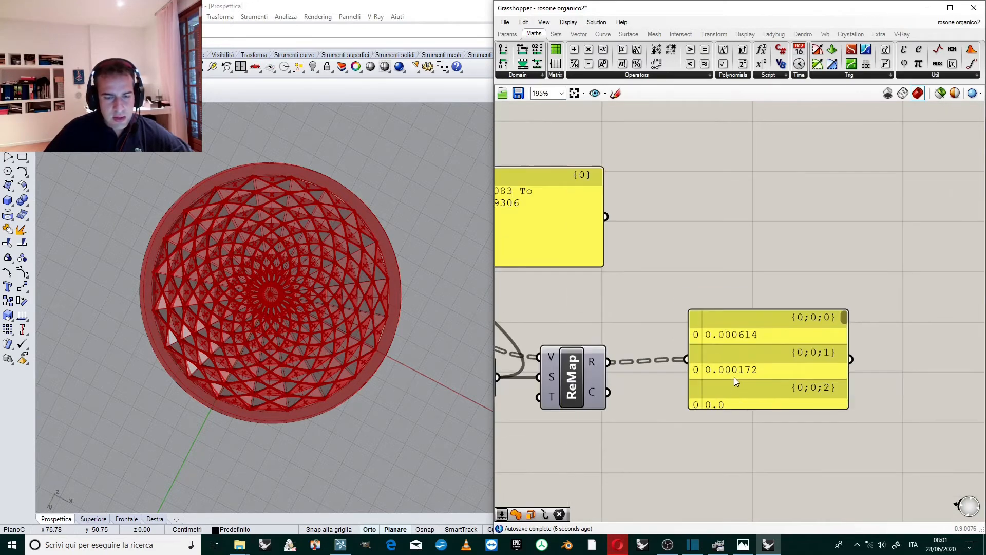
scroll(733, 399, up, 1)
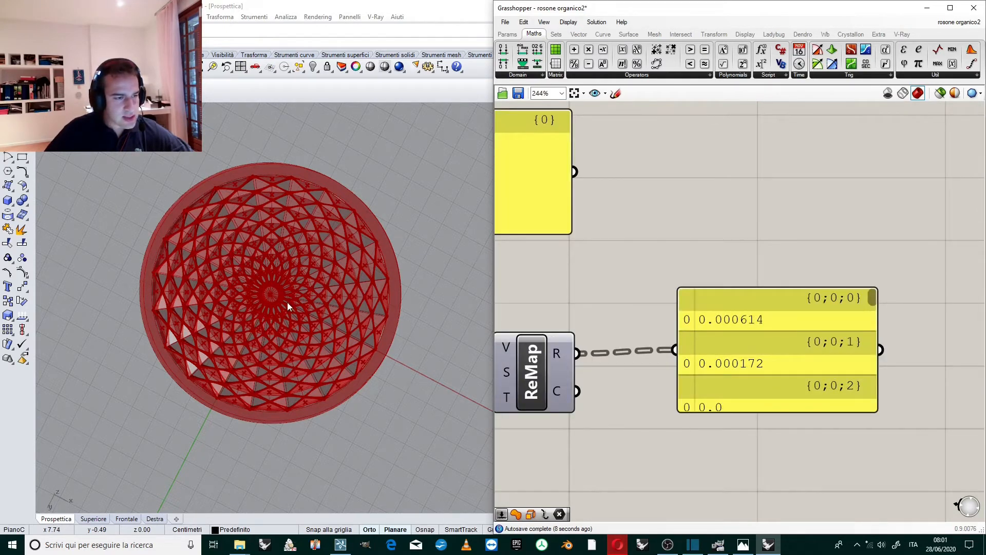
scroll(288, 302, up, 6)
scroll(272, 293, up, 2)
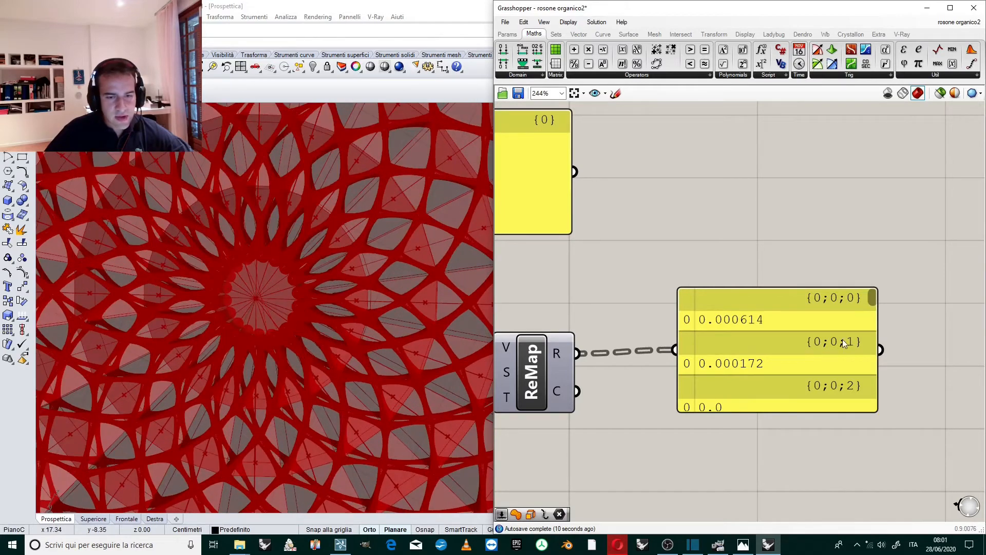
drag(871, 298, 898, 416)
scroll(780, 242, down, 2)
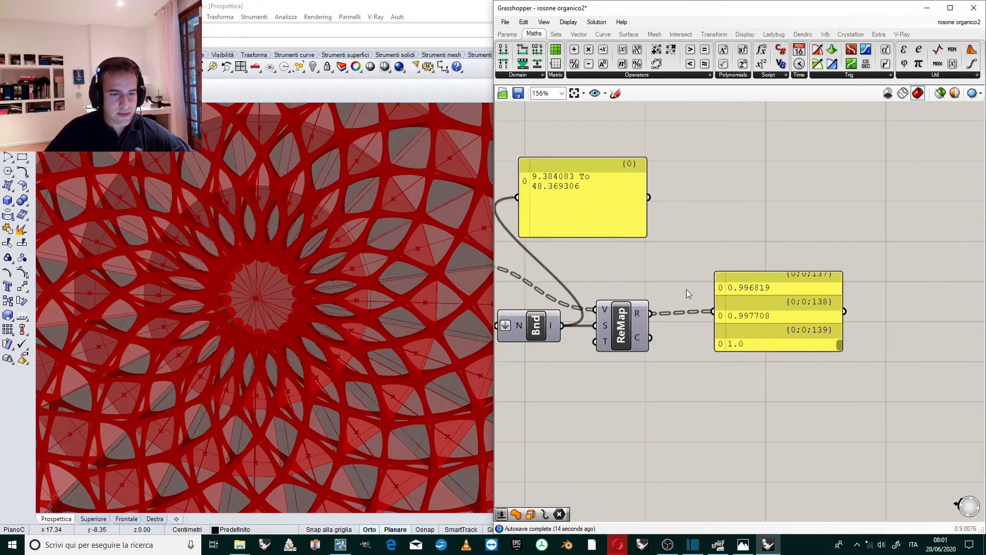
scroll(586, 288, up, 1)
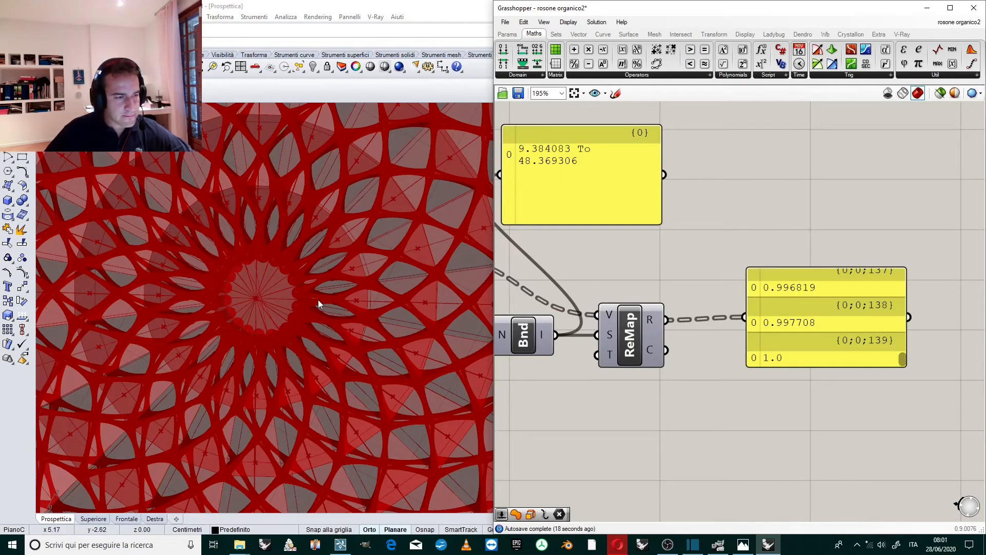
scroll(808, 239, down, 2)
scroll(335, 301, down, 3)
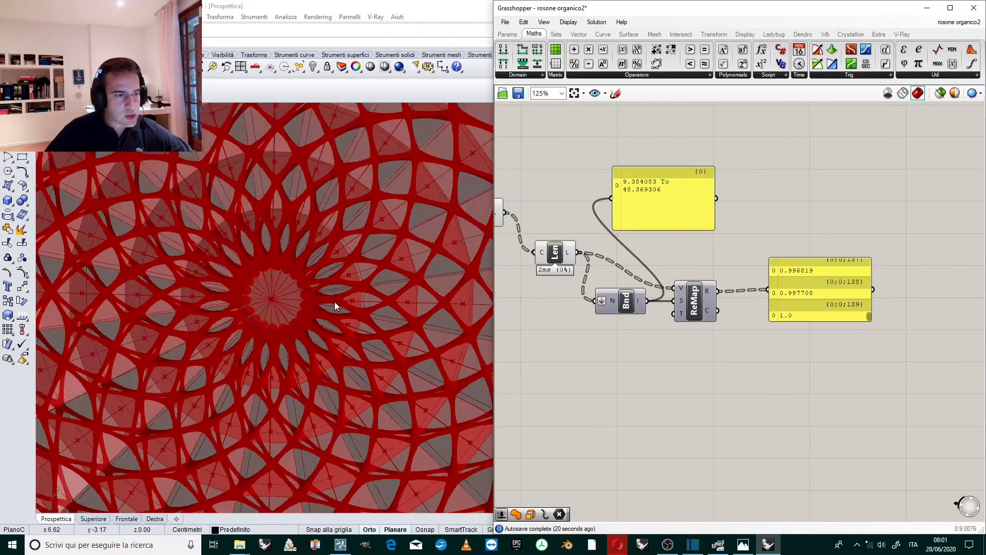
scroll(413, 262, down, 3)
Step: Move the remapped values panel up and add a Gradient below it, with its t input fed by the Mapped output
drag(824, 268, 819, 249)
scroll(770, 202, down, 2)
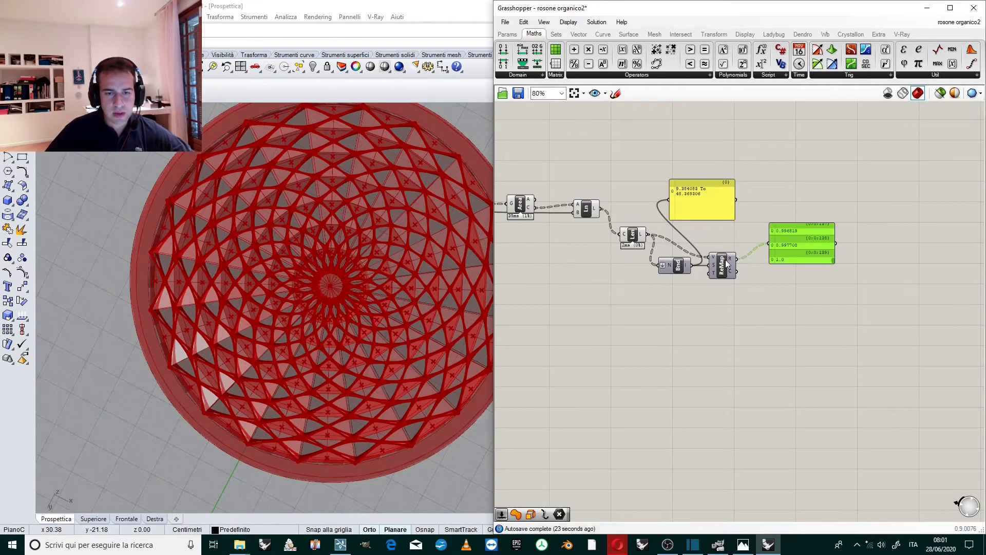
scroll(806, 288, up, 2)
double_click(807, 288)
text(gradien)
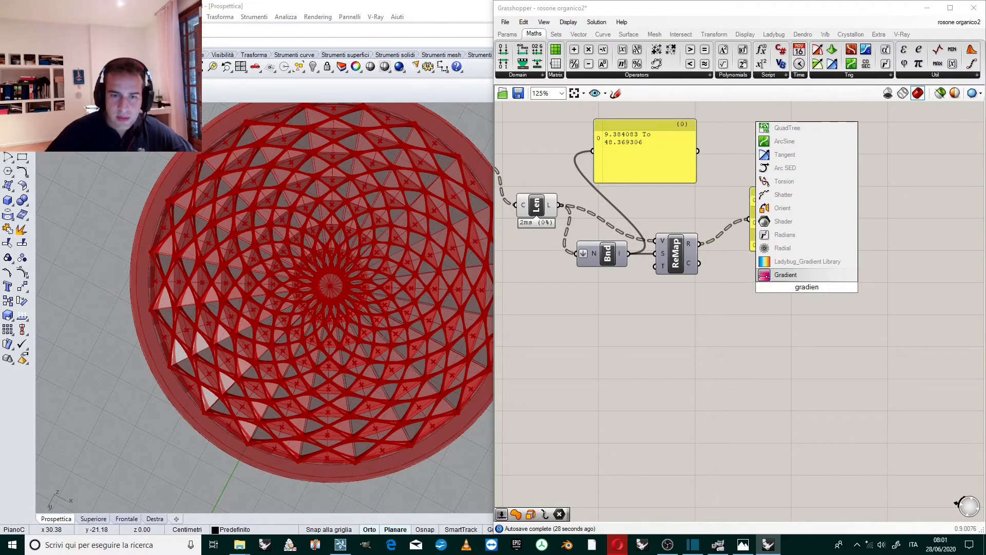
click(805, 273)
scroll(750, 254, up, 2)
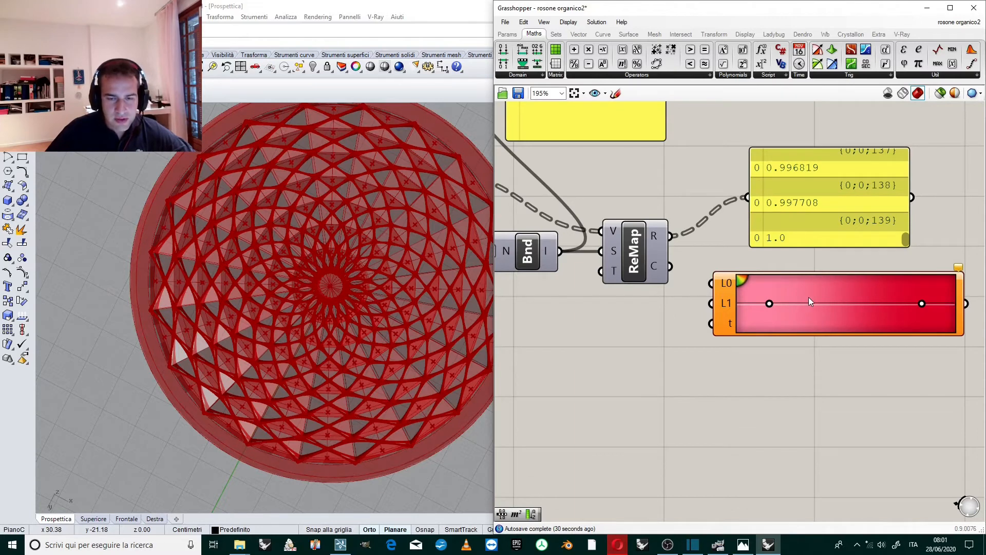
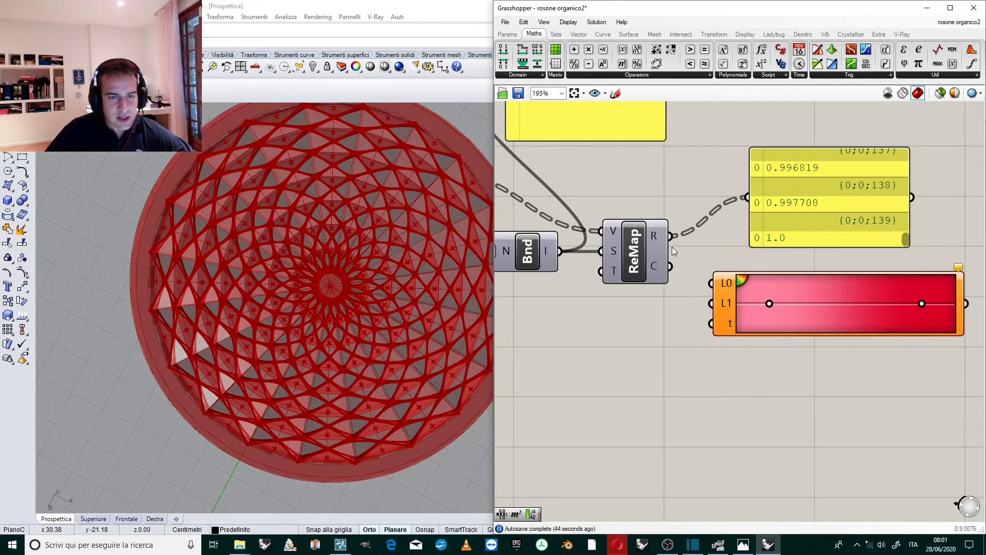
drag(671, 235, 712, 324)
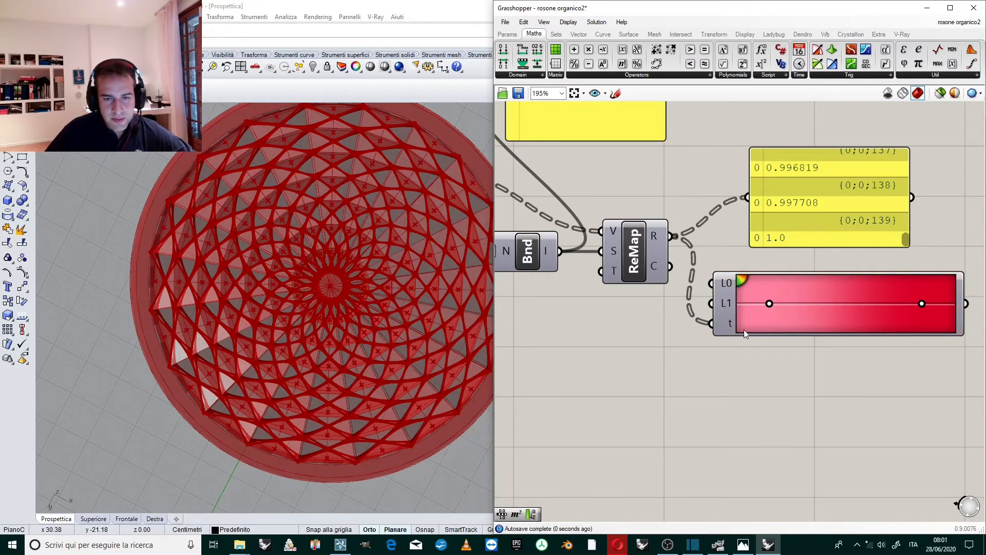
Step: Add a Custom Preview component beyond the Gradient's output
scroll(859, 331, down, 3)
scroll(876, 304, up, 1)
scroll(868, 308, down, 3)
right_drag(912, 299, 852, 298)
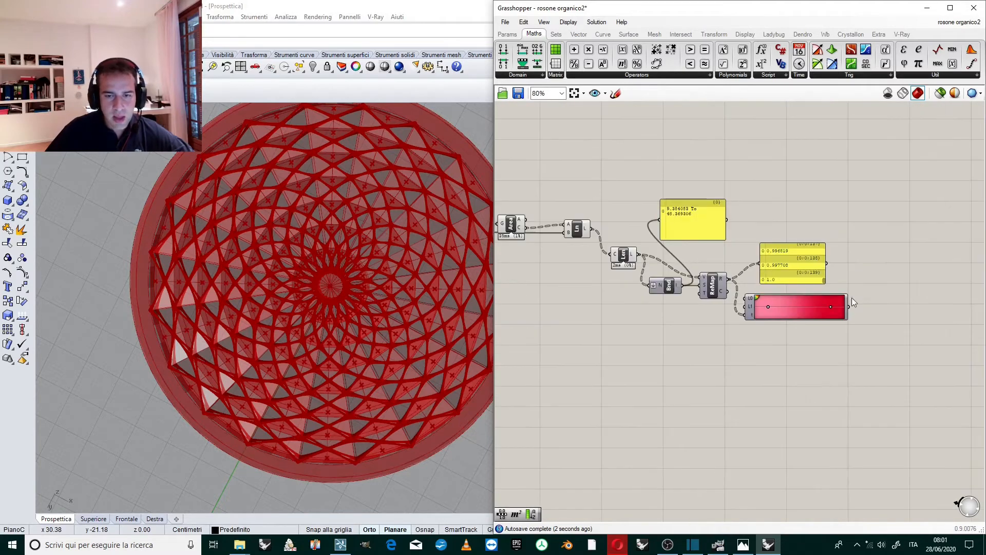
scroll(855, 294, up, 2)
double_click(892, 292)
text(custe)
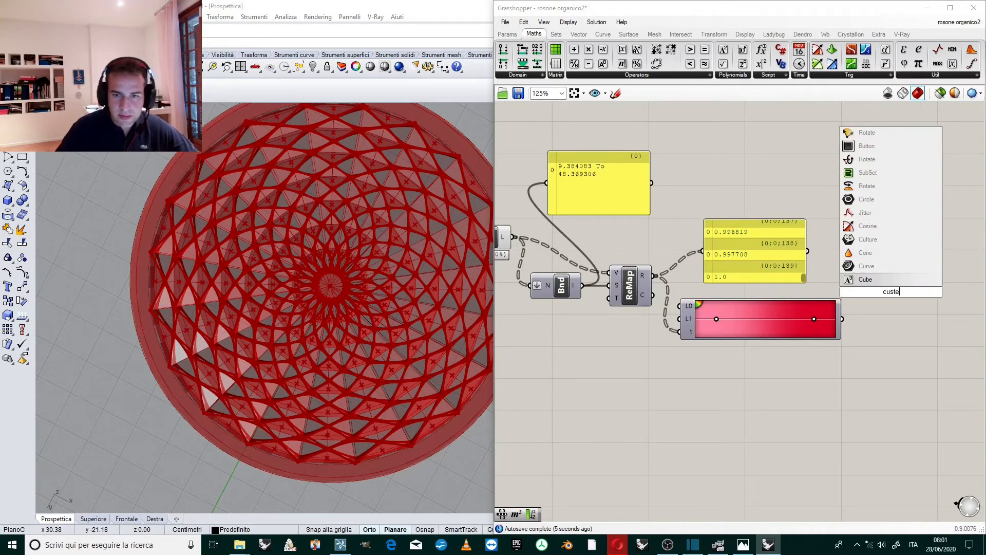
key(BackSpace)
text(om)
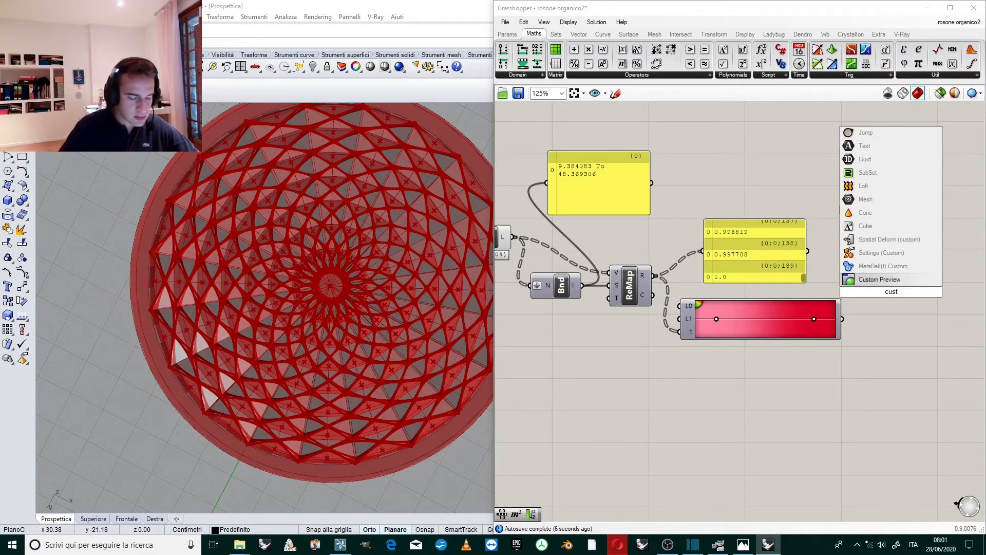
click(879, 279)
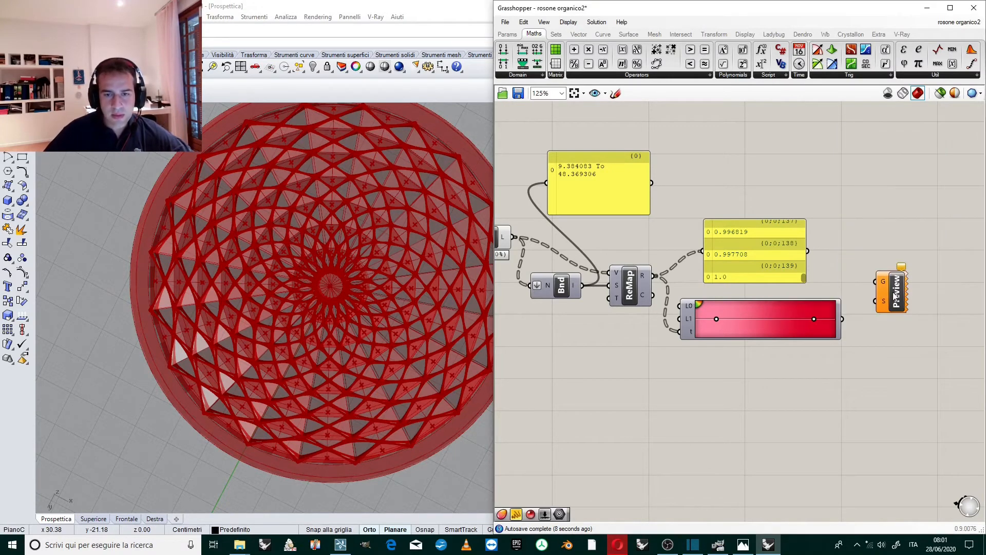
Step: Connect the Gradient output to the Custom Preview's S input and move the preview component up in line with the gradient
scroll(873, 329, down, 1)
scroll(867, 325, up, 2)
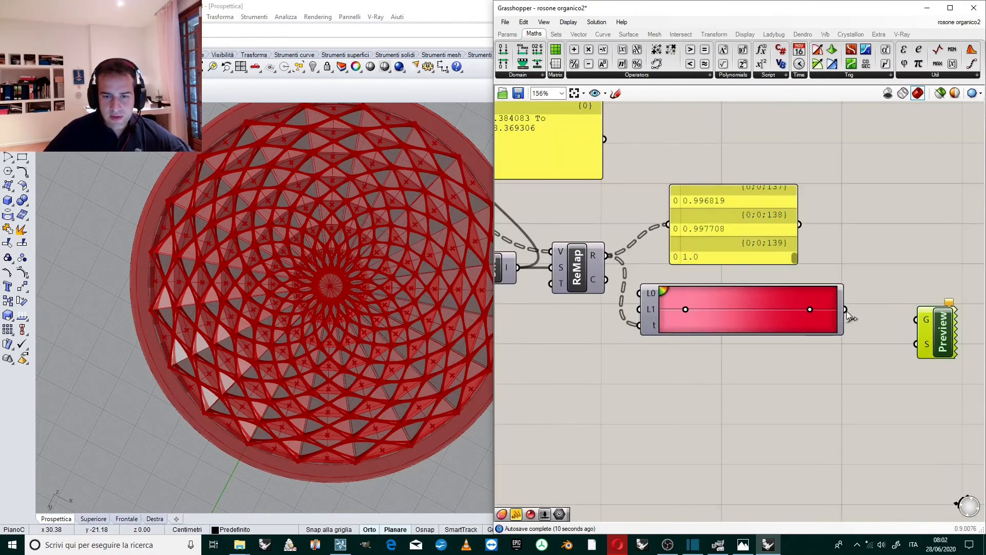
drag(845, 310, 931, 352)
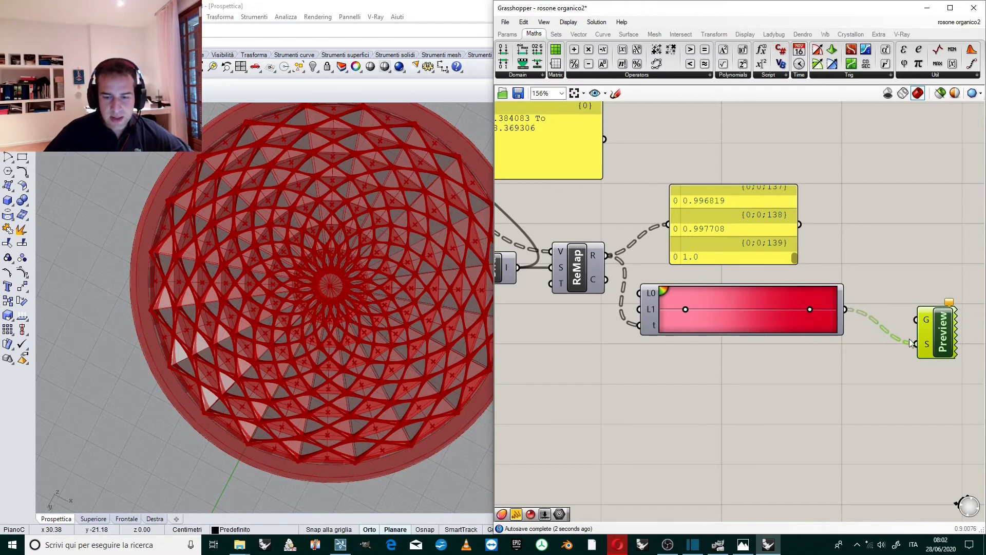
drag(934, 328, 946, 304)
scroll(907, 324, down, 3)
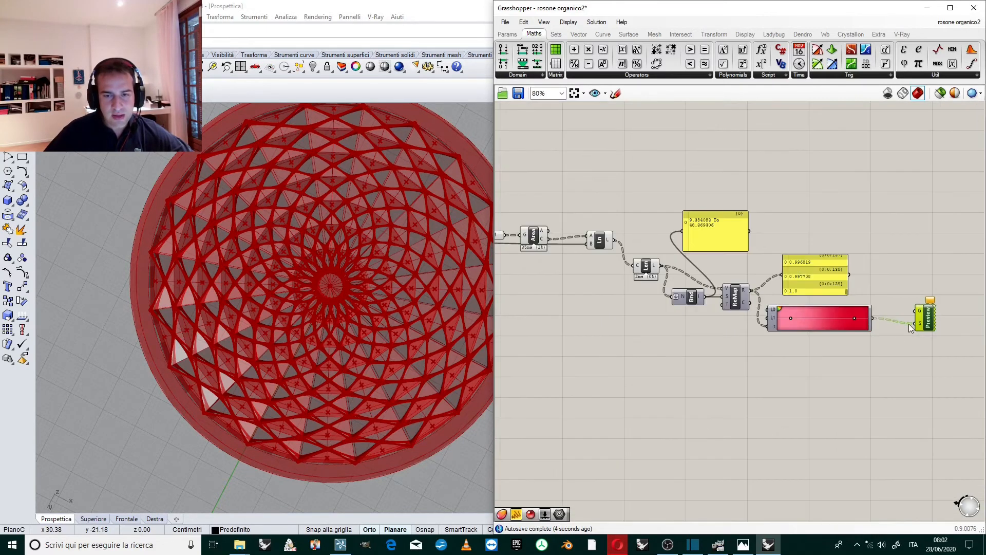
Step: Connect the Surface parameter that feeds Area to the Custom Preview's G input
scroll(919, 276, up, 3)
scroll(899, 280, down, 2)
scroll(575, 251, down, 2)
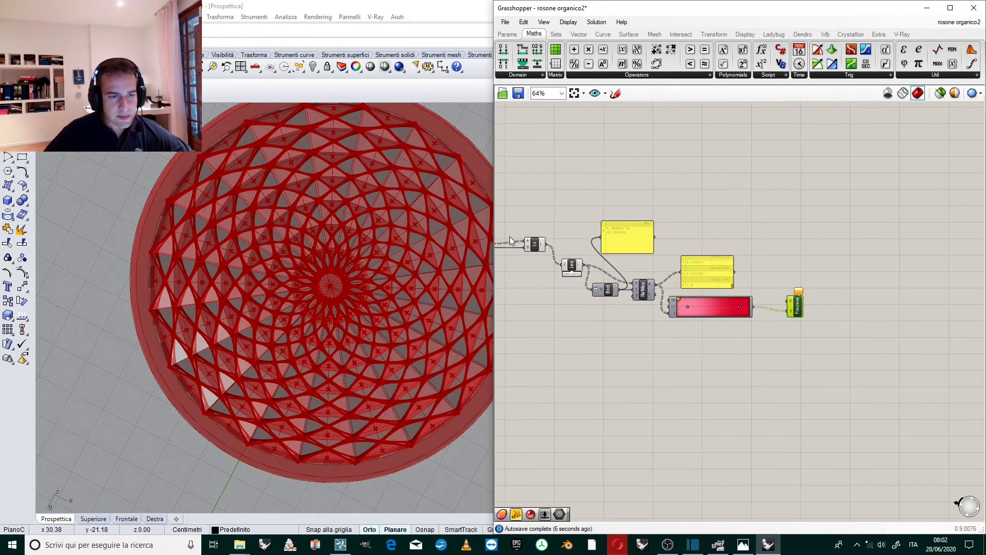
scroll(565, 247, up, 3)
scroll(818, 288, down, 3)
scroll(648, 252, up, 3)
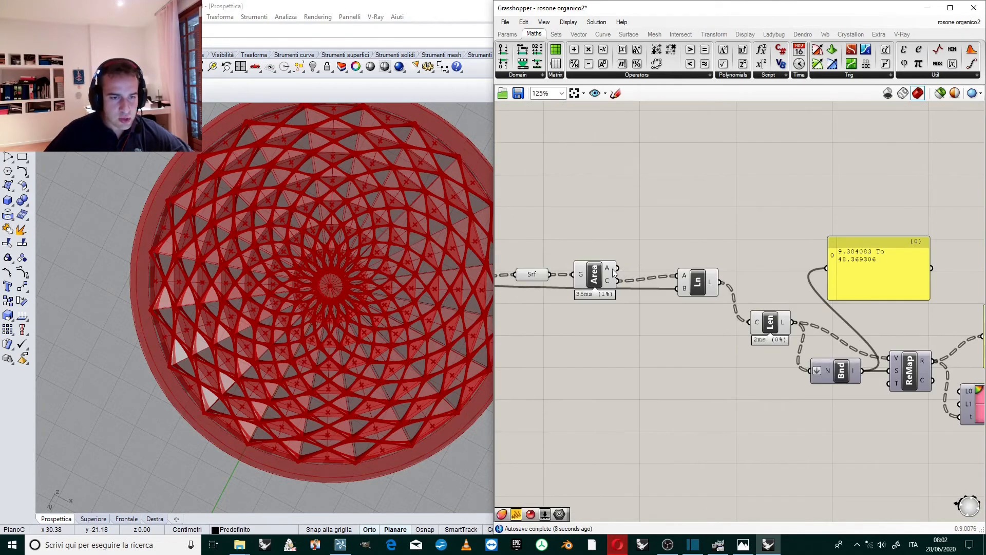
scroll(655, 258, down, 2)
scroll(584, 273, up, 2)
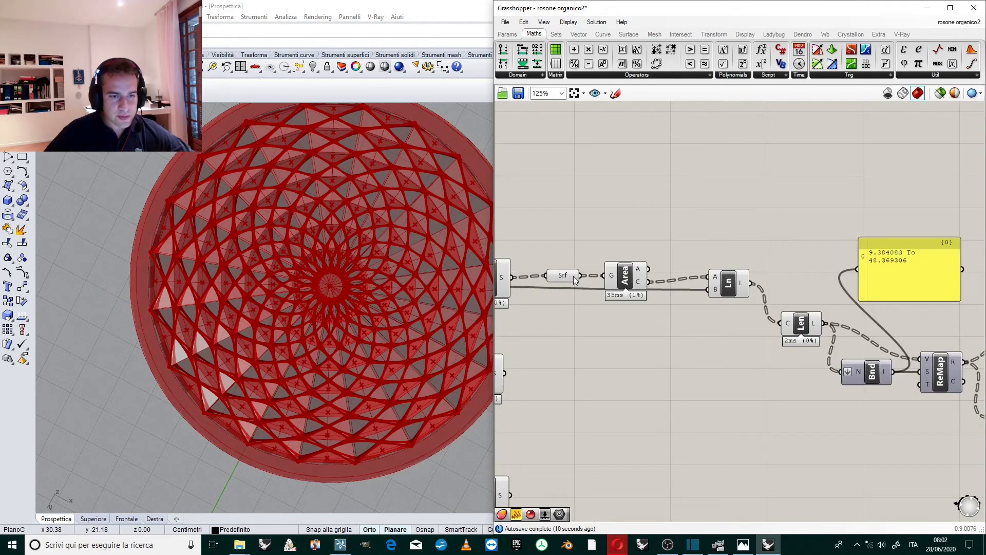
click(566, 276)
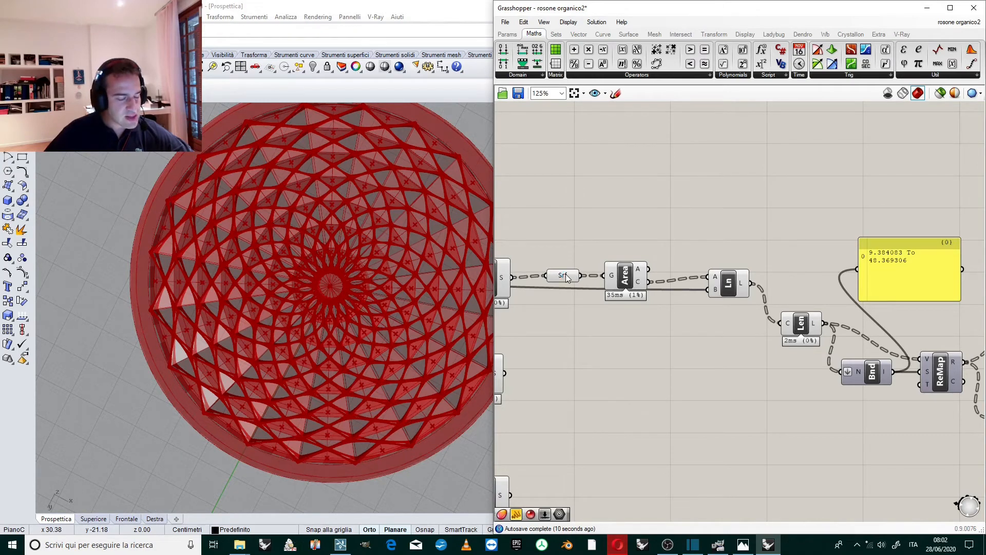
scroll(575, 277, down, 4)
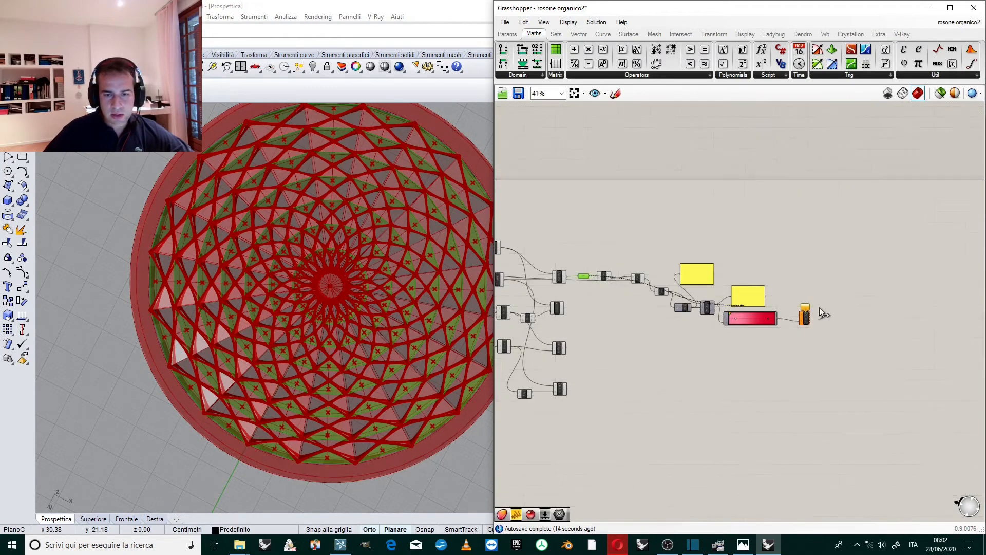
scroll(819, 307, up, 3)
scroll(770, 285, up, 2)
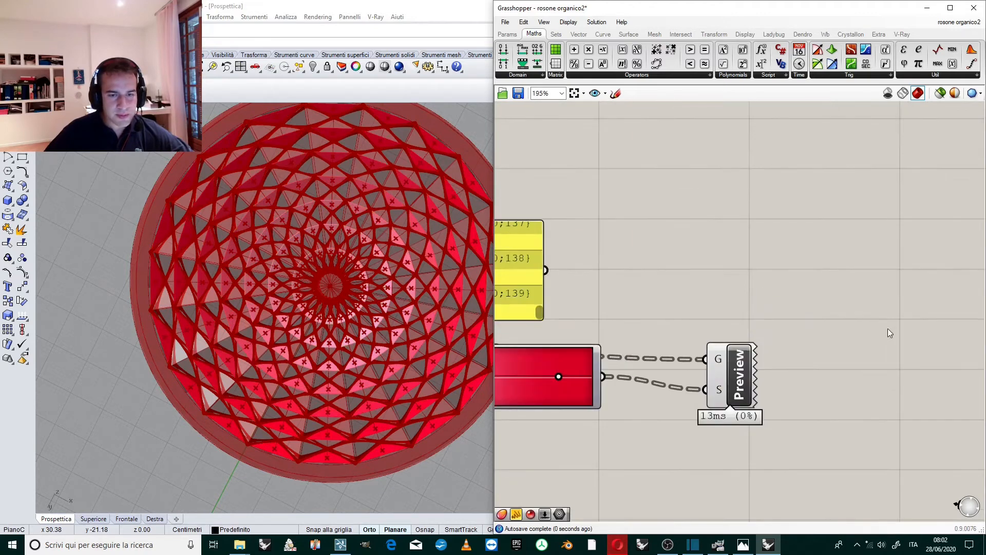
Step: Disable the preview of the four Ruled Surface components and the Surface parameter
scroll(826, 306, down, 4)
scroll(845, 247, down, 2)
scroll(678, 248, up, 3)
scroll(640, 249, down, 2)
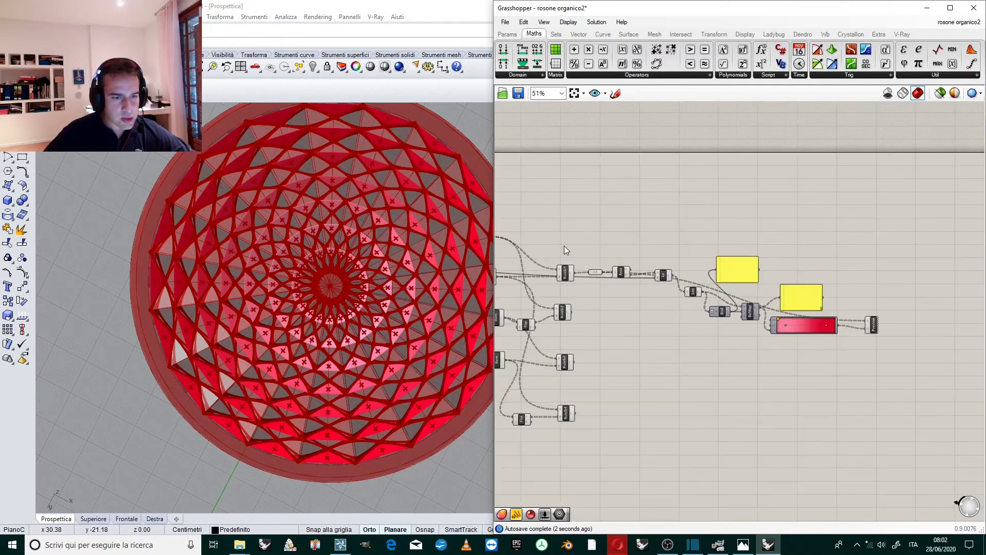
scroll(563, 245, up, 3)
scroll(628, 237, down, 2)
drag(637, 240, 563, 454)
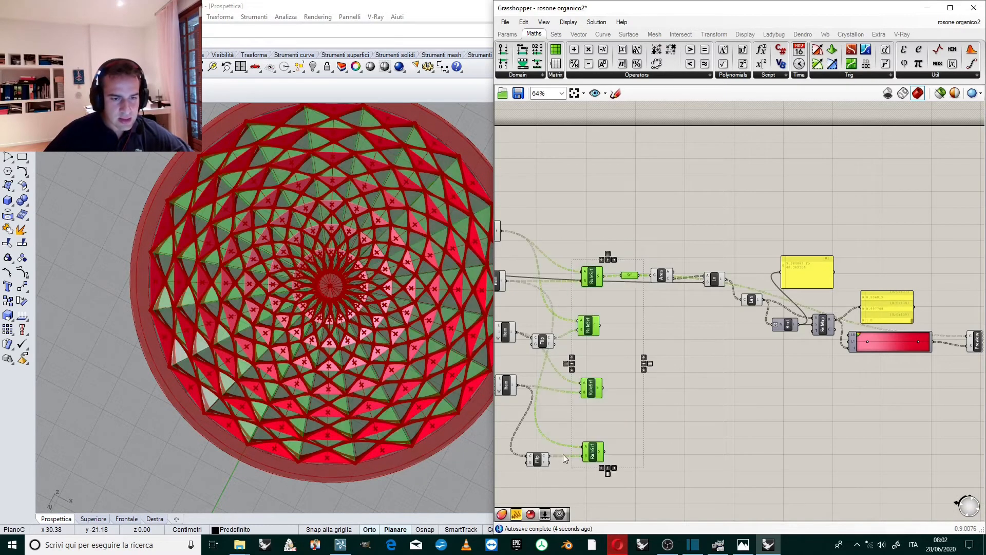
middle_click(563, 454)
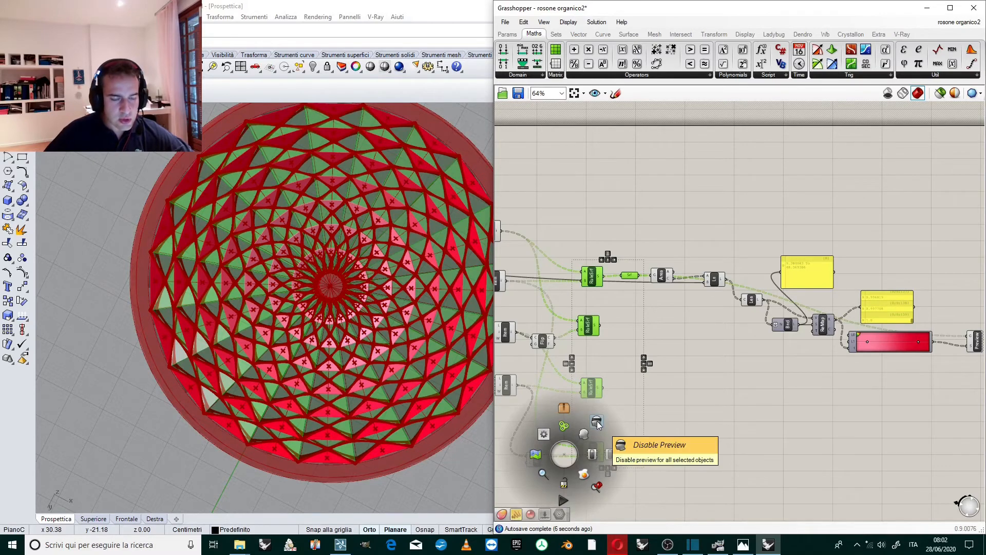
click(597, 422)
Step: Examine the gradient colouring of the rose window's panels from the centre to the rim, along with the Remap Numbers and Gradient components
scroll(371, 277, up, 2)
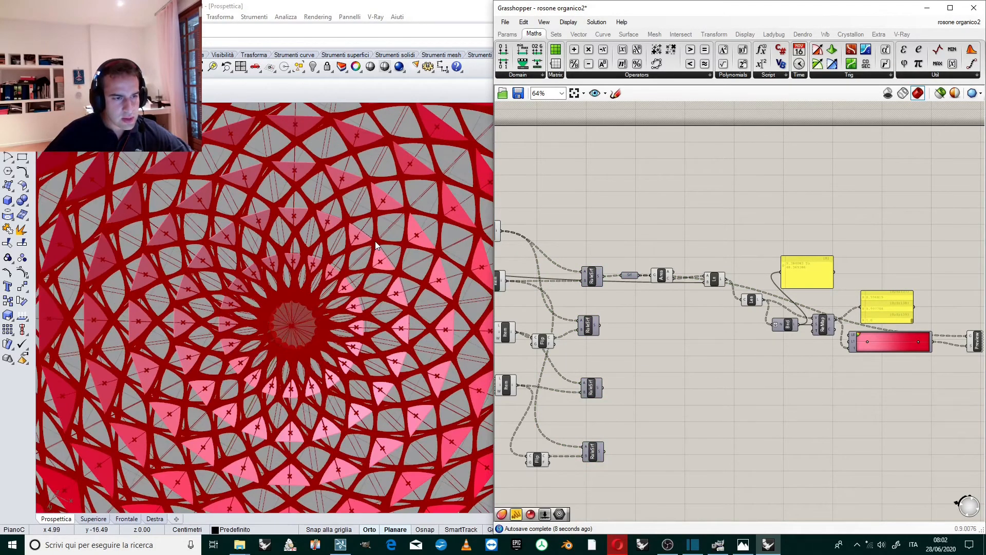
scroll(319, 252, down, 2)
scroll(318, 287, up, 2)
scroll(319, 287, down, 3)
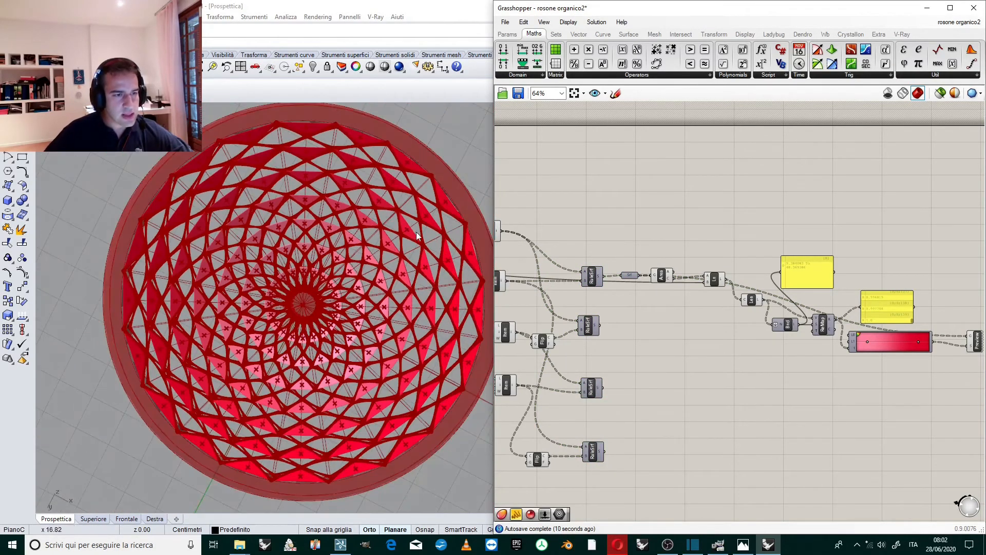
scroll(449, 215, up, 2)
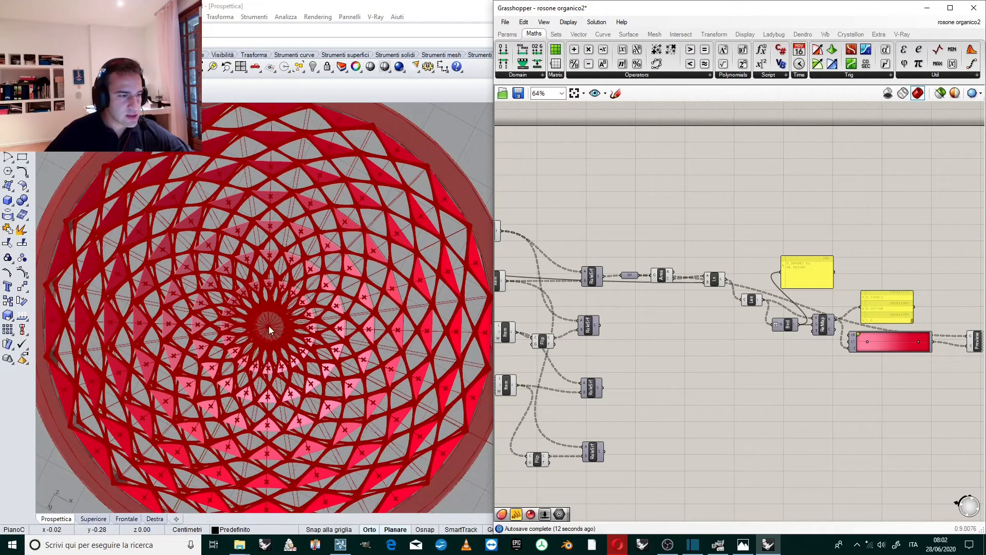
scroll(896, 347, up, 5)
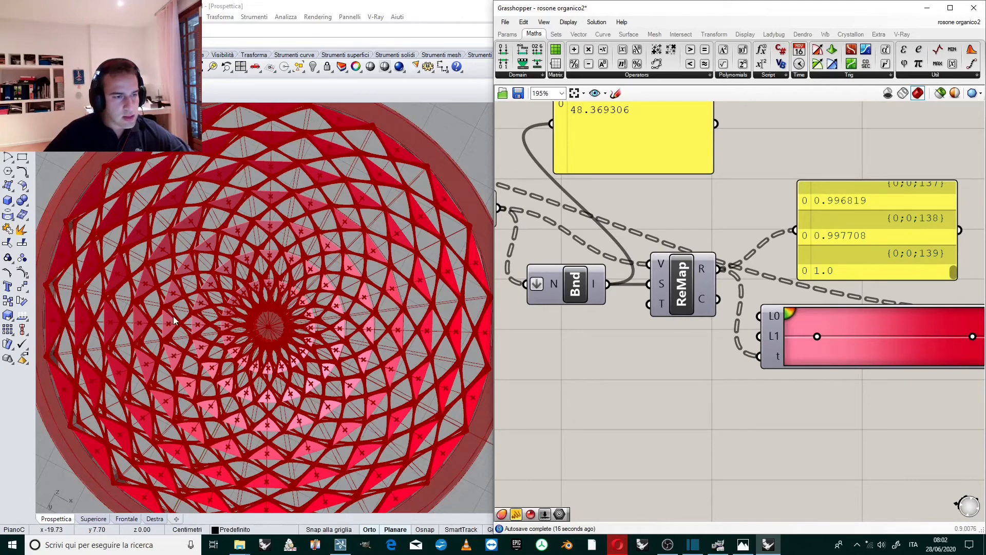
Step: Examine the coloured rose window and the component chain from the first Ruled Surface to the Custom Preview
scroll(387, 219, down, 5)
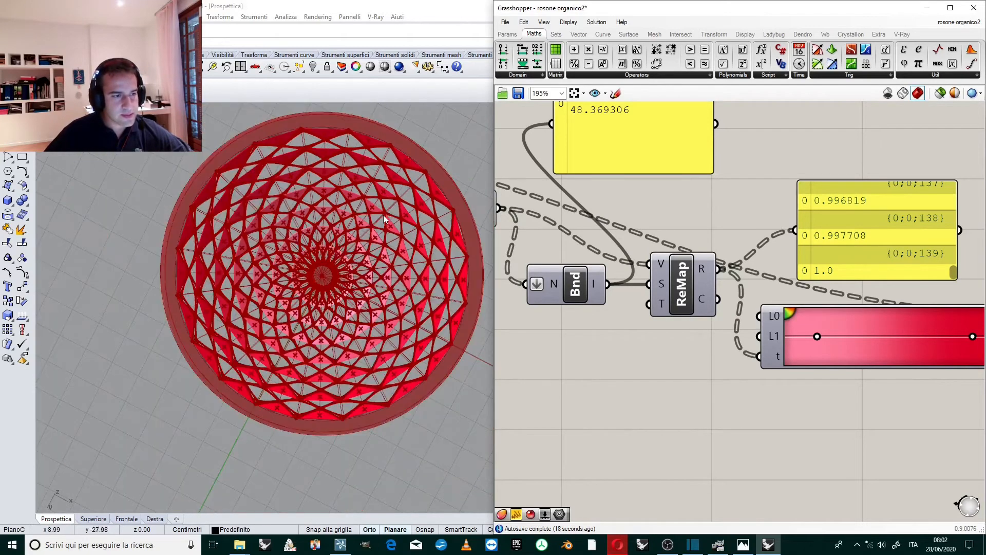
scroll(398, 217, up, 3)
scroll(695, 220, down, 5)
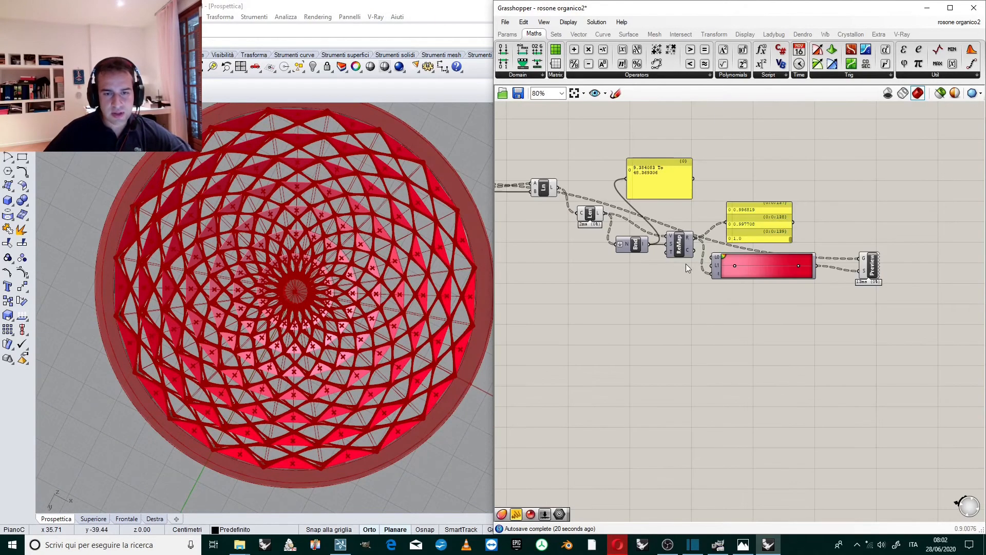
scroll(780, 180, down, 1)
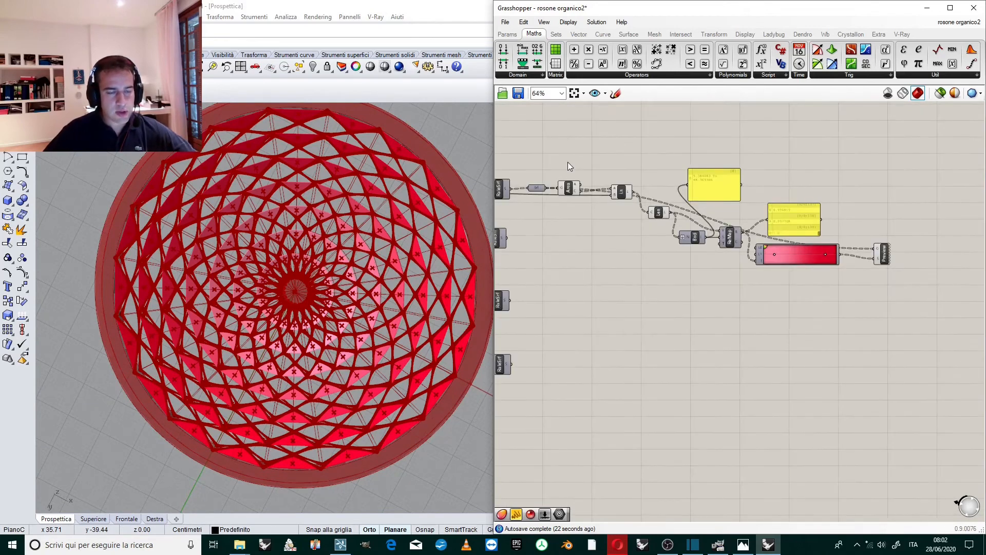
scroll(500, 176, up, 2)
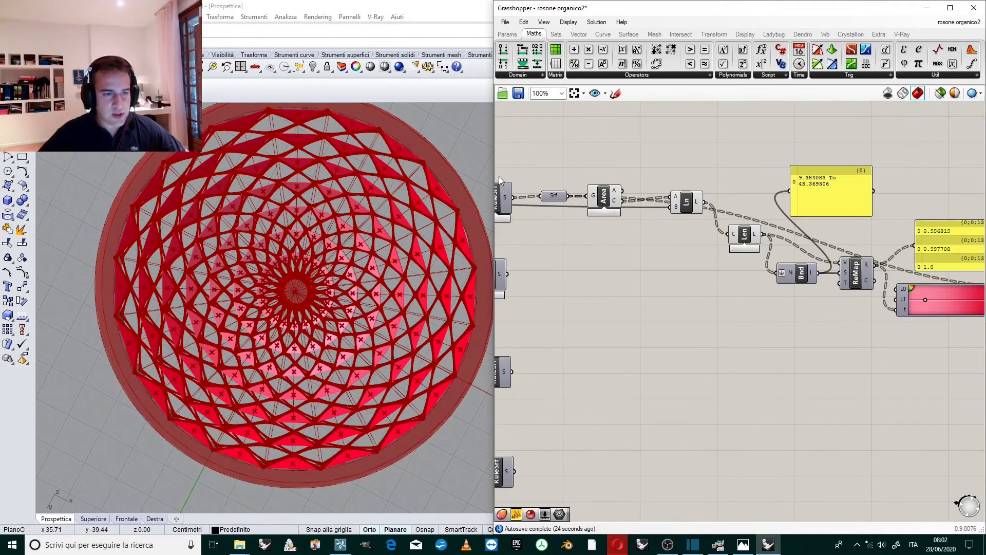
scroll(665, 149, down, 3)
drag(870, 146, 614, 288)
scroll(616, 180, up, 1)
scroll(614, 170, up, 1)
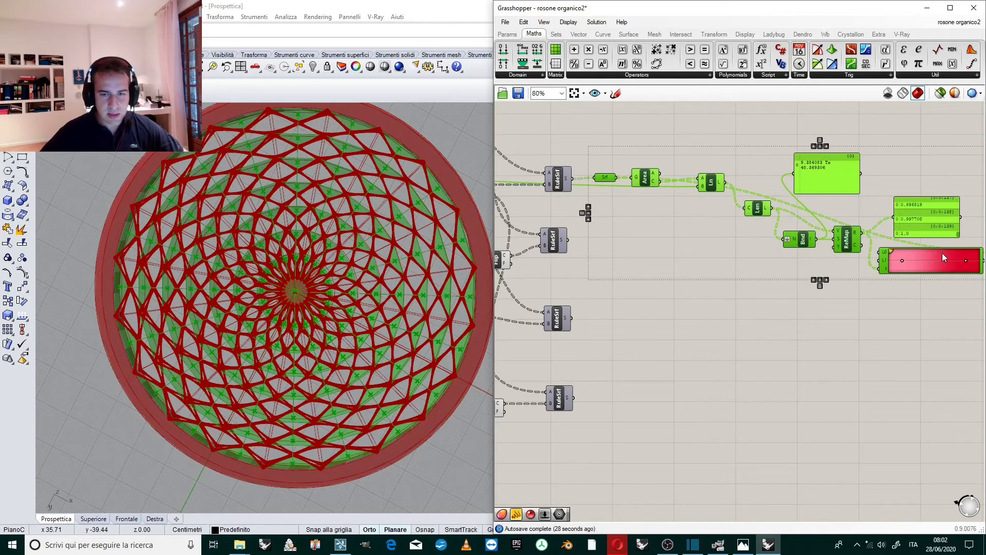
scroll(817, 196, down, 1)
click(821, 172)
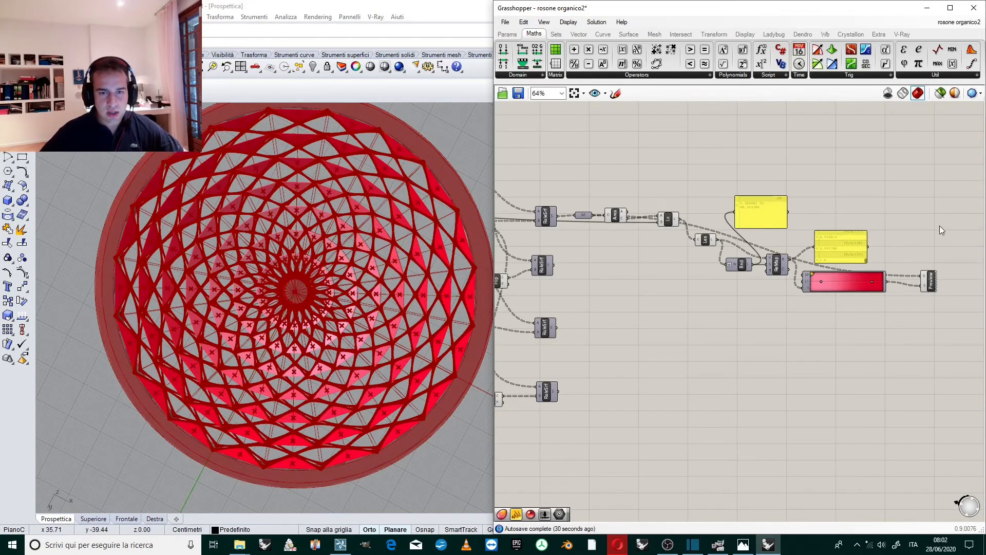
Step: Align Length in a row with the Line component, then raise Bounds, Remap Numbers, the Gradient, panels and Custom Preview to match
drag(941, 230, 716, 336)
drag(710, 246, 715, 226)
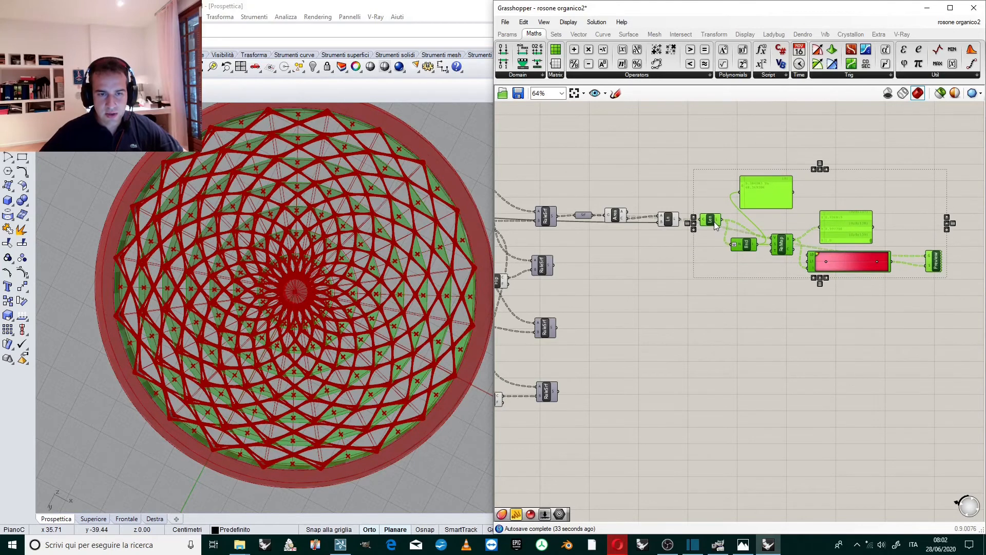
click(743, 226)
drag(896, 180, 749, 319)
drag(768, 202, 777, 177)
click(772, 303)
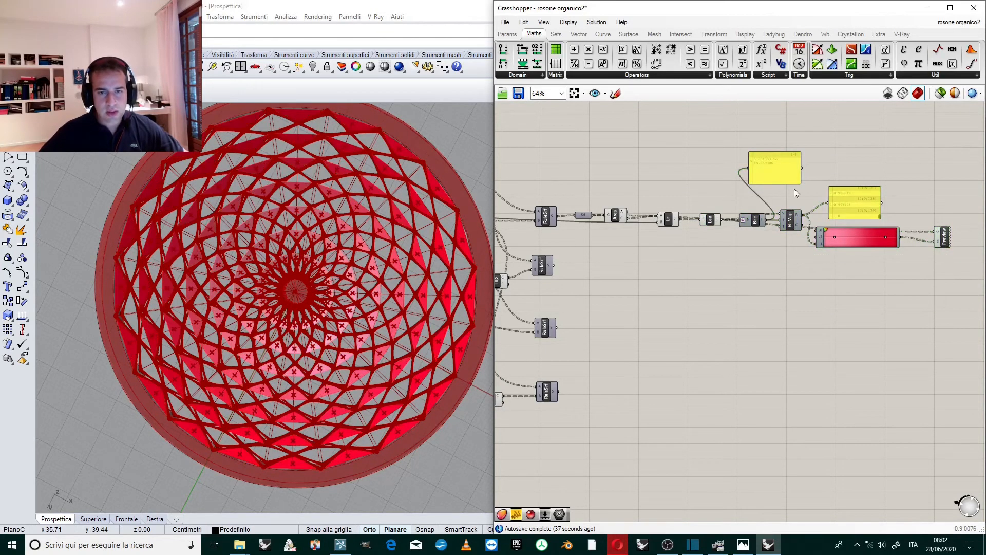
Step: Duplicate the colouring chain from Surface parameter to Custom Preview beside the second Ruled Surface and feed it from that surface
drag(967, 152, 578, 319)
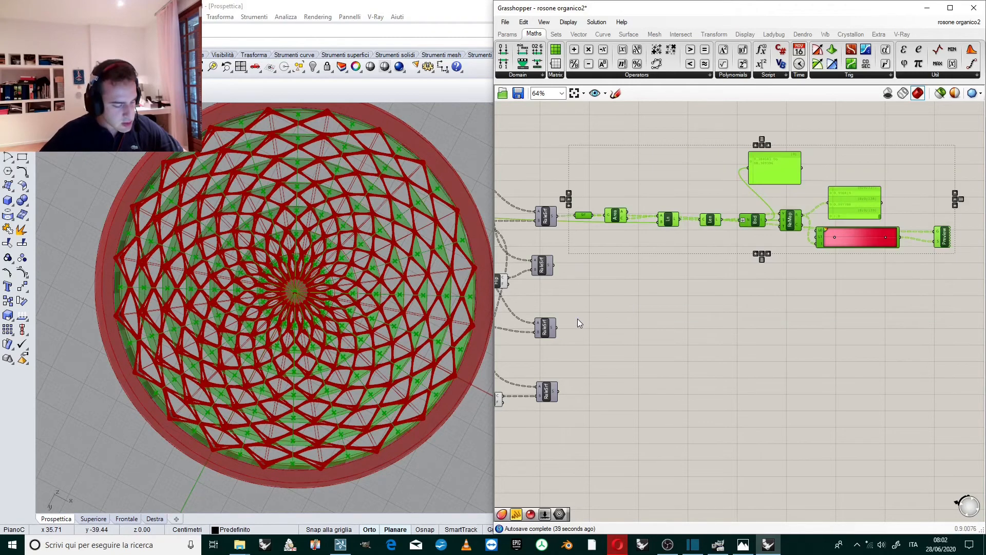
drag(609, 218, 596, 267)
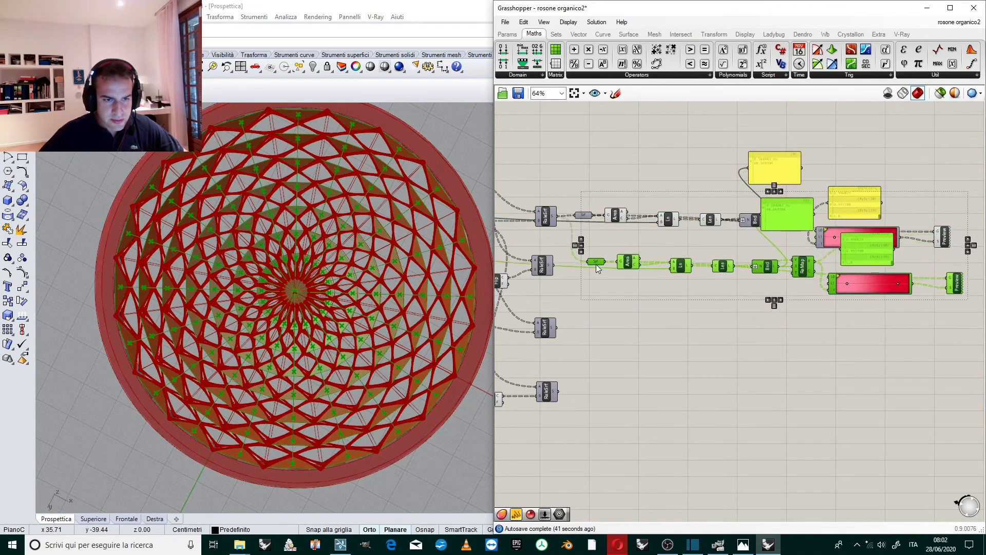
scroll(591, 272, up, 3)
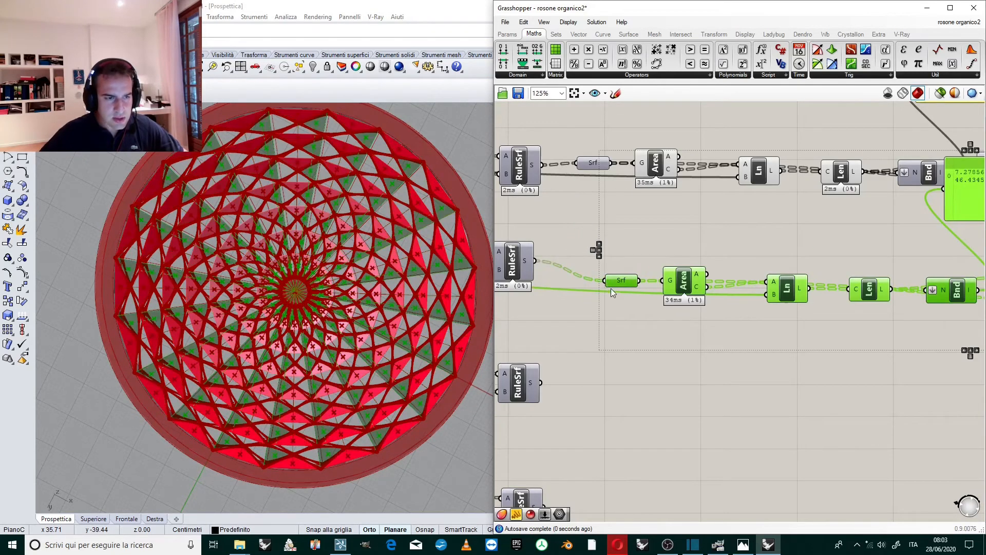
click(630, 224)
Step: Apply the green-yellow-red preset to the second chain's Gradient
scroll(631, 224, down, 3)
scroll(923, 240, up, 3)
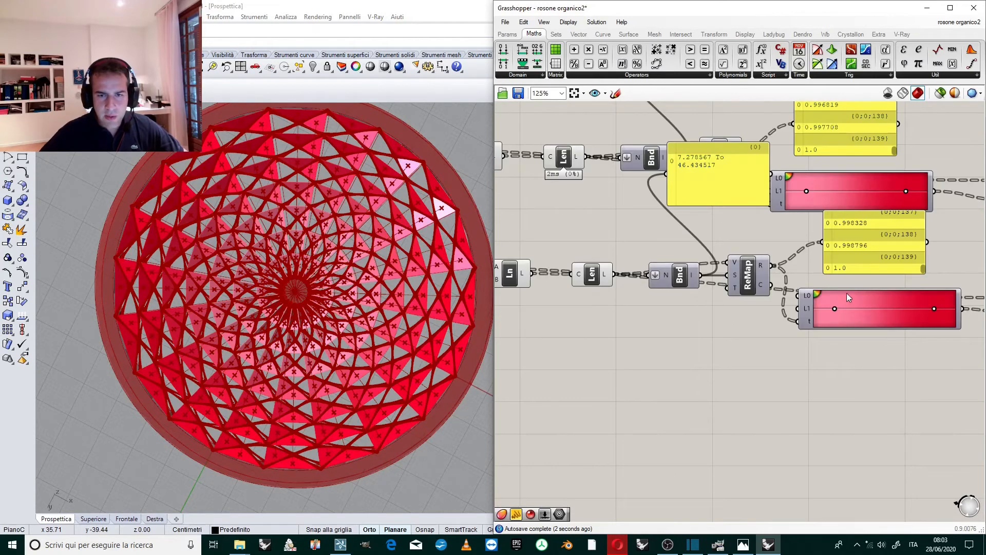
scroll(846, 293, up, 3)
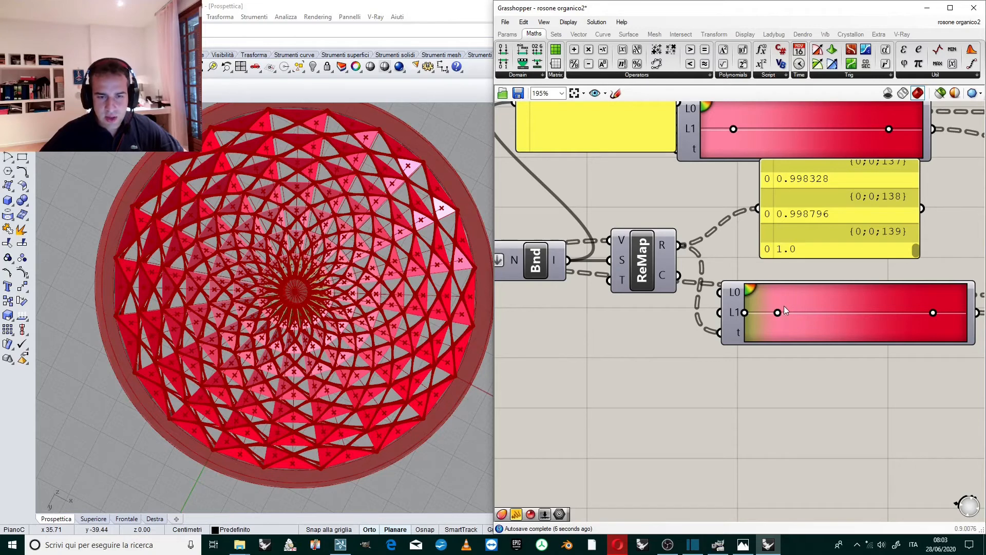
double_click(753, 292)
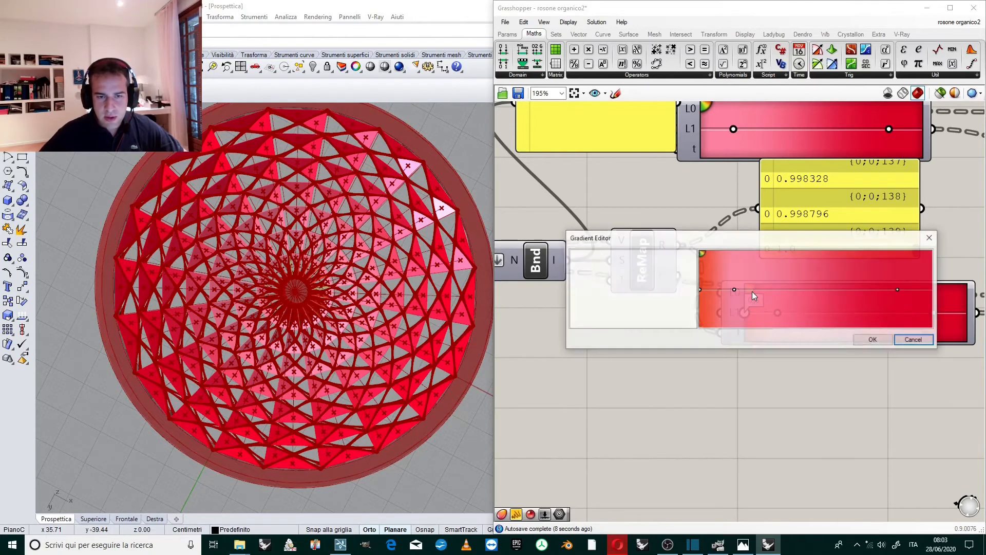
click(924, 240)
right_click(868, 320)
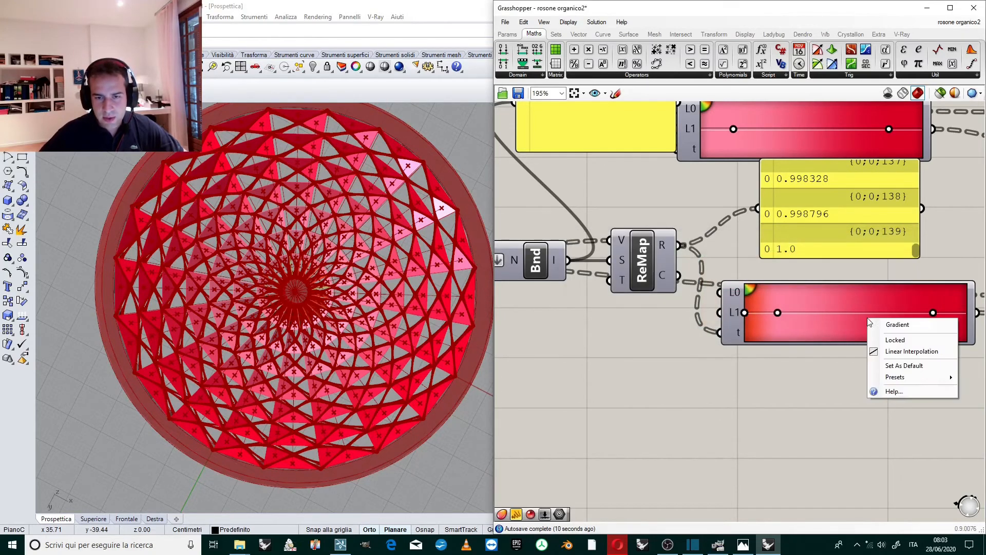
mouse_move(904, 379)
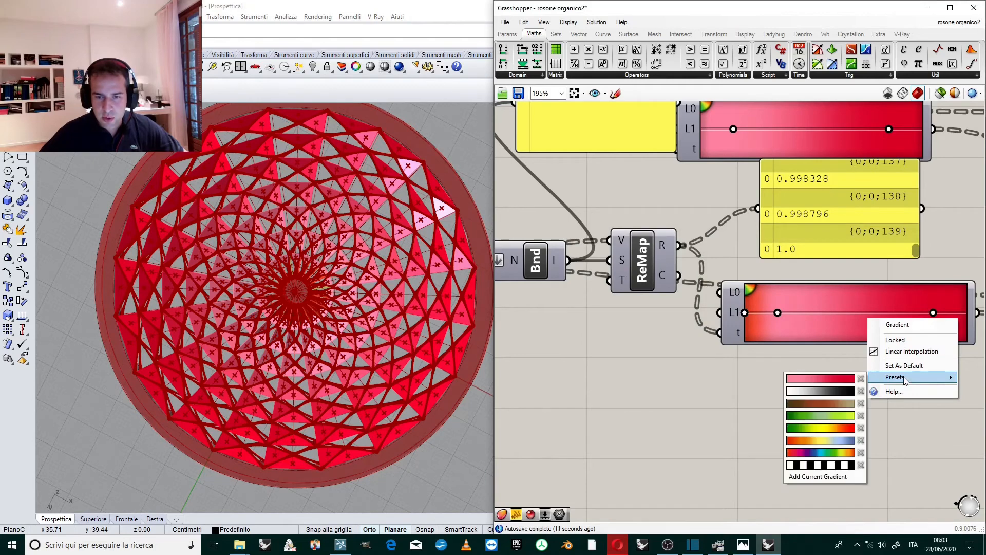
click(821, 428)
Step: Move the second chain's remapped-values panel down, clear of the first chain's Gradient
scroll(801, 325, down, 3)
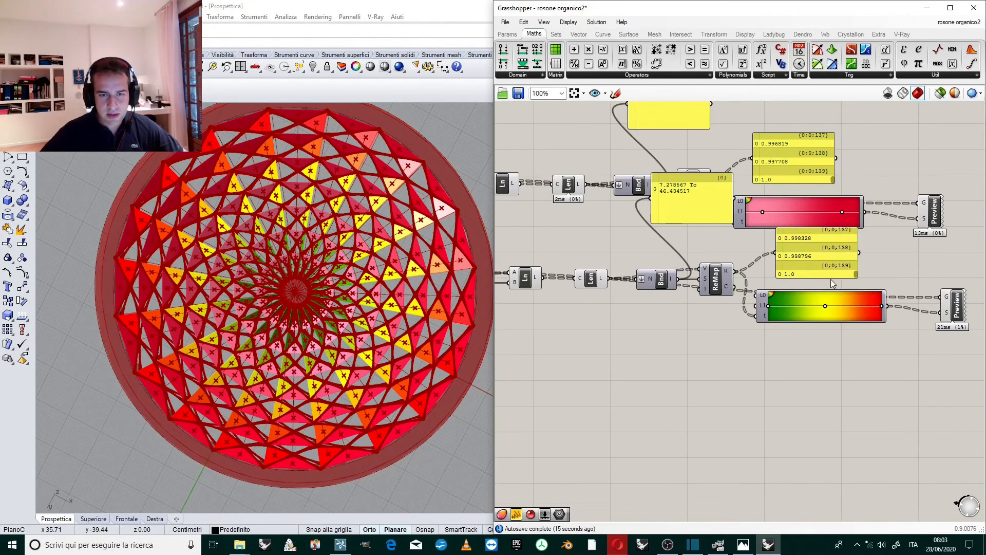
drag(823, 256, 832, 286)
scroll(831, 292, down, 2)
scroll(820, 286, up, 2)
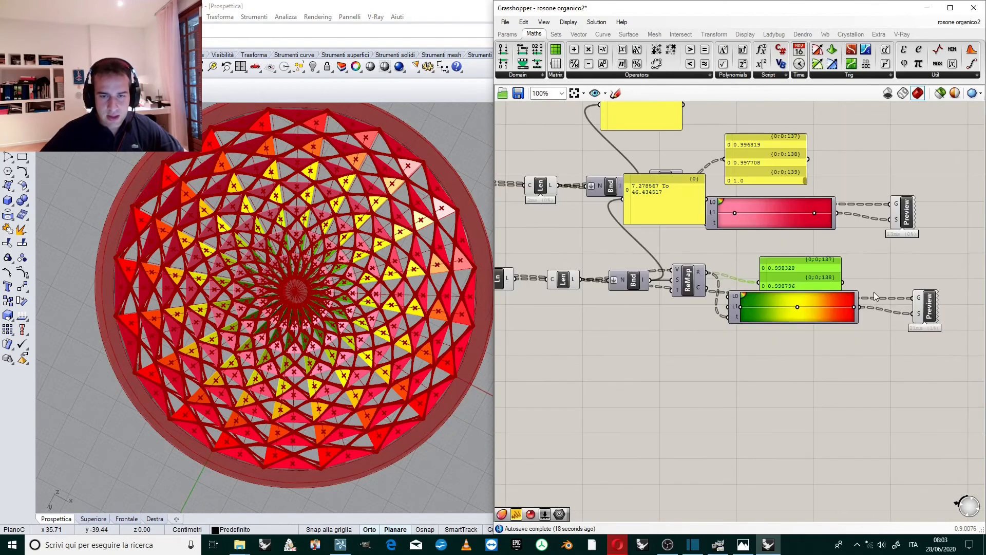
scroll(916, 282, up, 3)
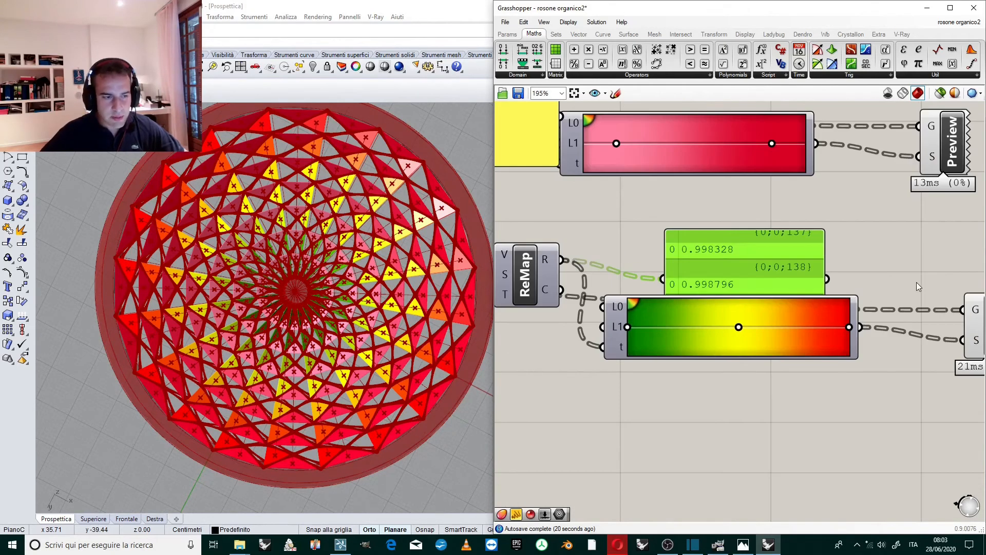
Step: Duplicate the second colouring chain beside the third Ruled Surface and feed its Surface parameter from that surface
scroll(907, 270, down, 4)
scroll(855, 312, down, 3)
drag(918, 280, 619, 325)
key(ctrl+c)
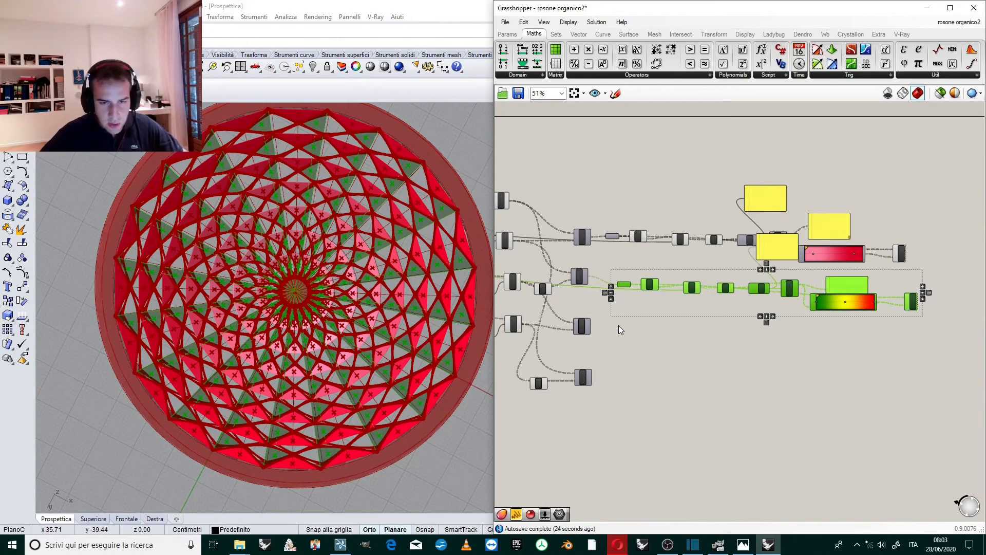
key(ctrl+v)
drag(626, 288, 633, 335)
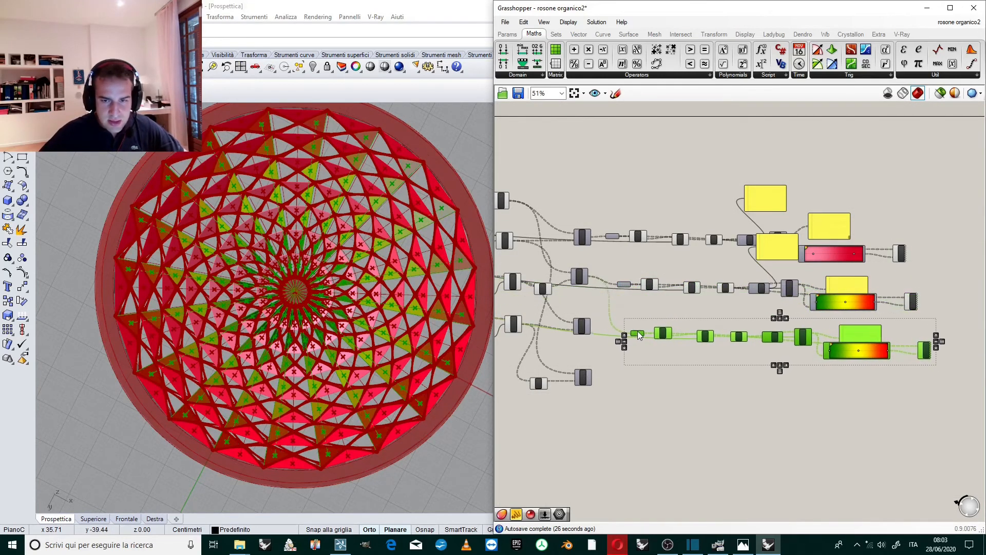
scroll(604, 325, up, 3)
Step: Apply the multicolour spectrum preset to the third chain's Gradient
scroll(668, 318, down, 3)
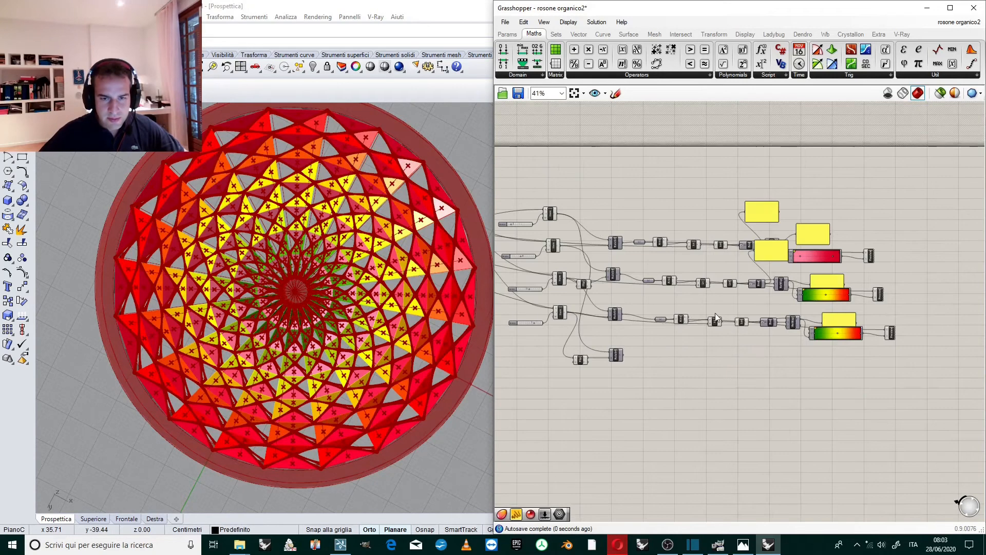
scroll(715, 313, up, 3)
right_click(892, 356)
mouse_move(919, 414)
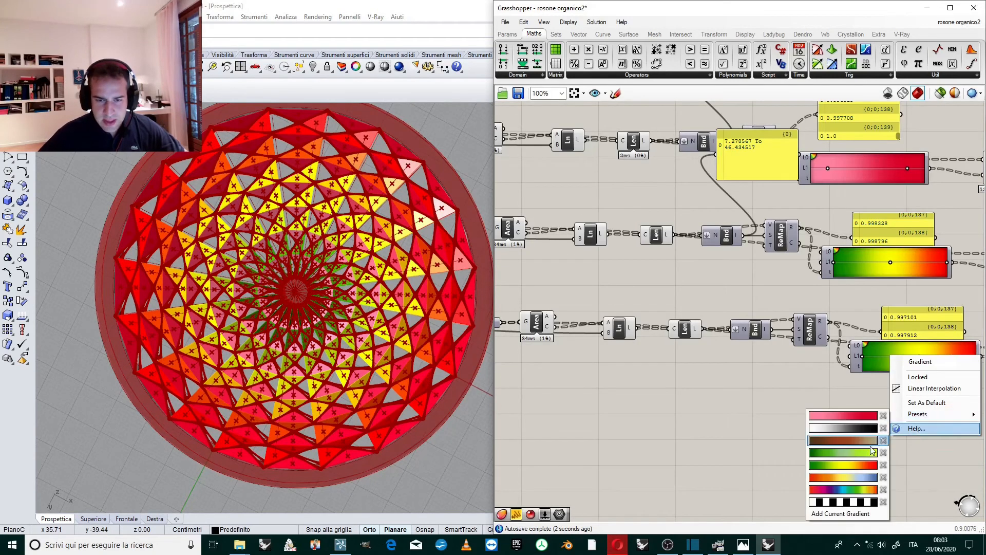
click(867, 490)
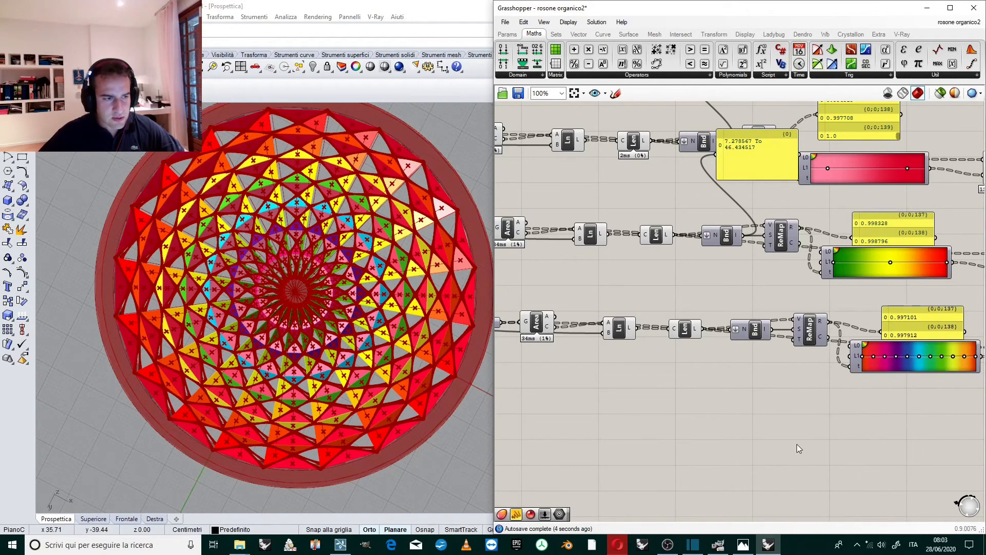
Step: Duplicate the third colouring chain beside the fourth Ruled Surface and feed its Surface parameter from that surface
scroll(812, 331, down, 5)
drag(919, 327, 676, 380)
scroll(700, 349, up, 2)
key(ctrl+v)
scroll(661, 379, up, 2)
drag(595, 364, 678, 379)
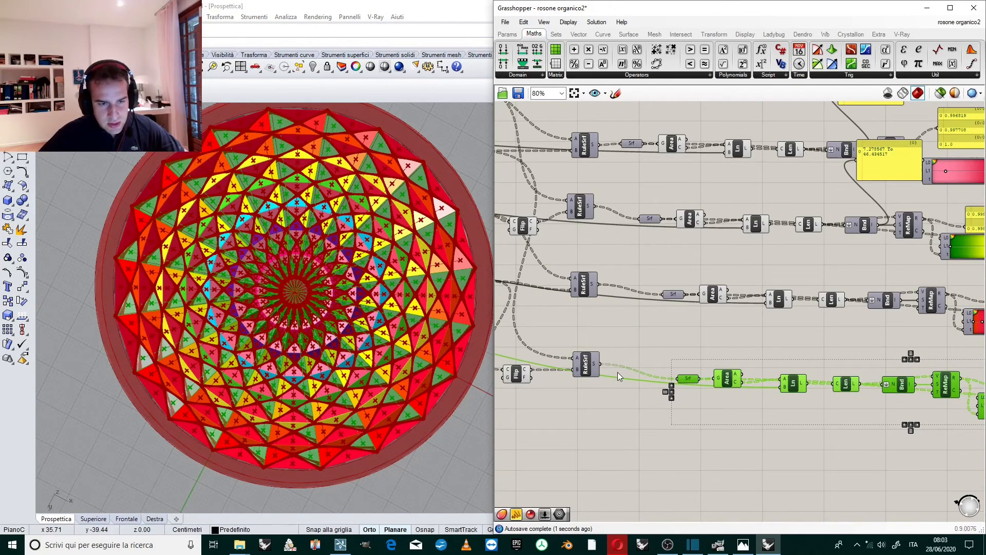
scroll(675, 361, down, 2)
scroll(758, 350, up, 1)
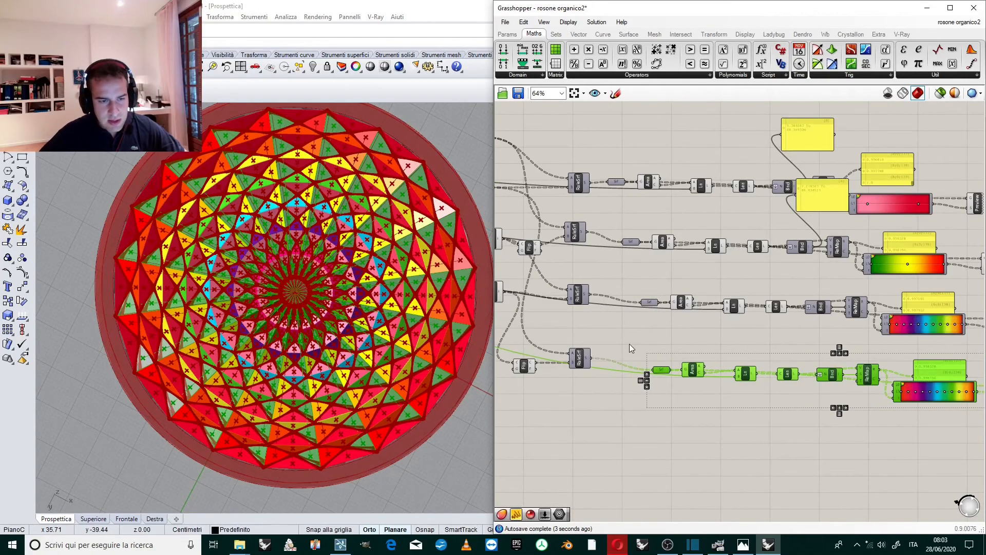
Step: Apply the dark green to lime green preset to the fourth chain's Gradient
scroll(630, 343, down, 1)
scroll(863, 331, up, 4)
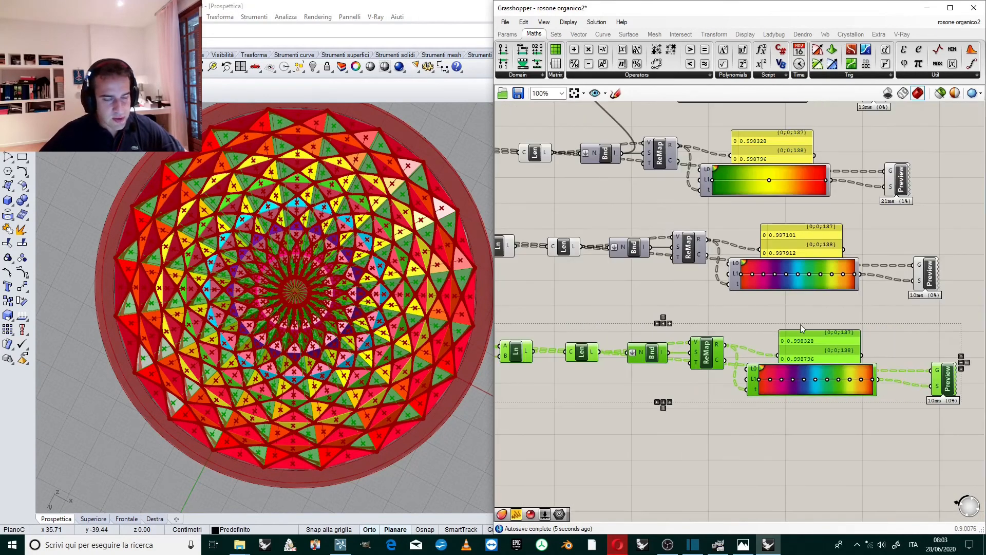
right_click(809, 378)
right_click(750, 371)
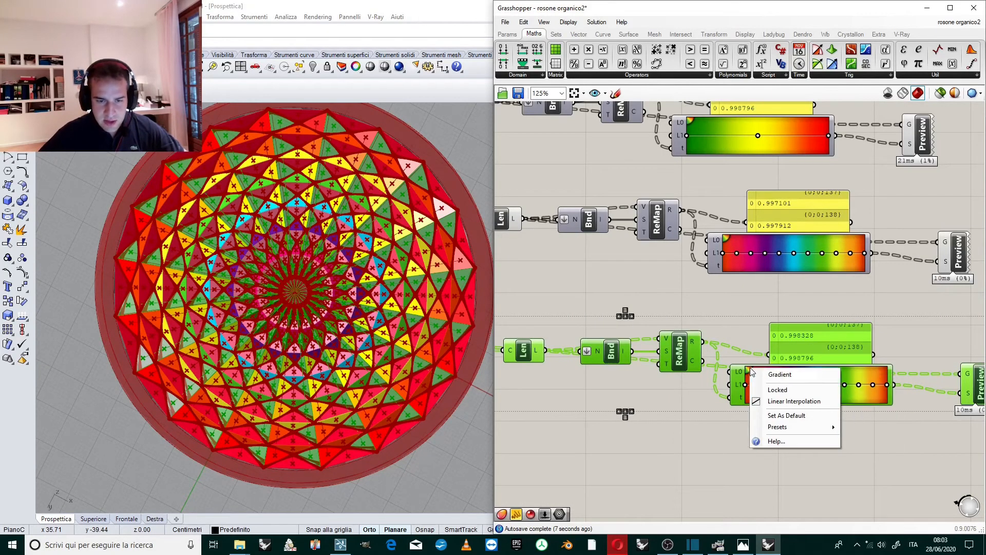
mouse_move(786, 427)
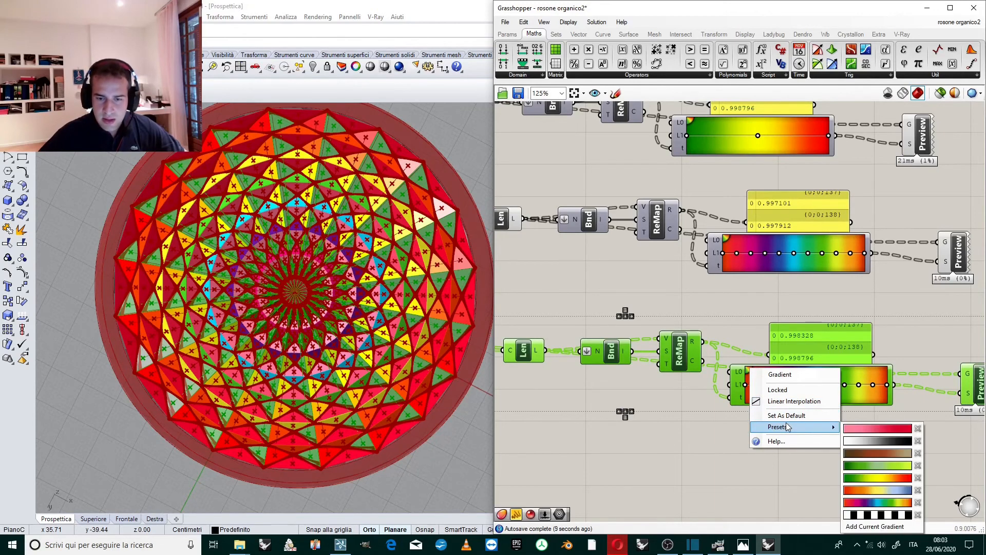
click(878, 465)
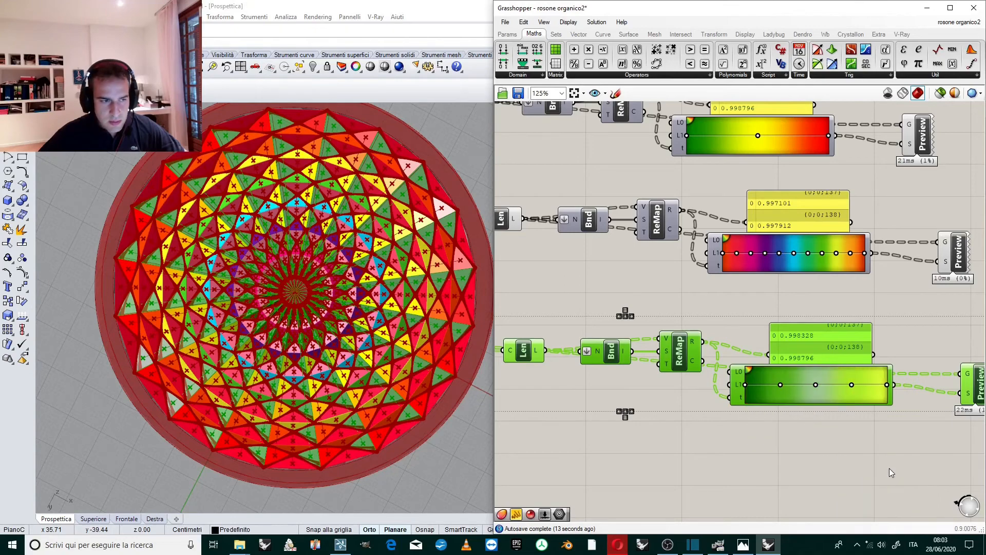
click(826, 456)
Step: Inspect the multicoloured rose window from above and at an angle, along with the last Gradient and Custom Preview components
scroll(358, 240, down, 3)
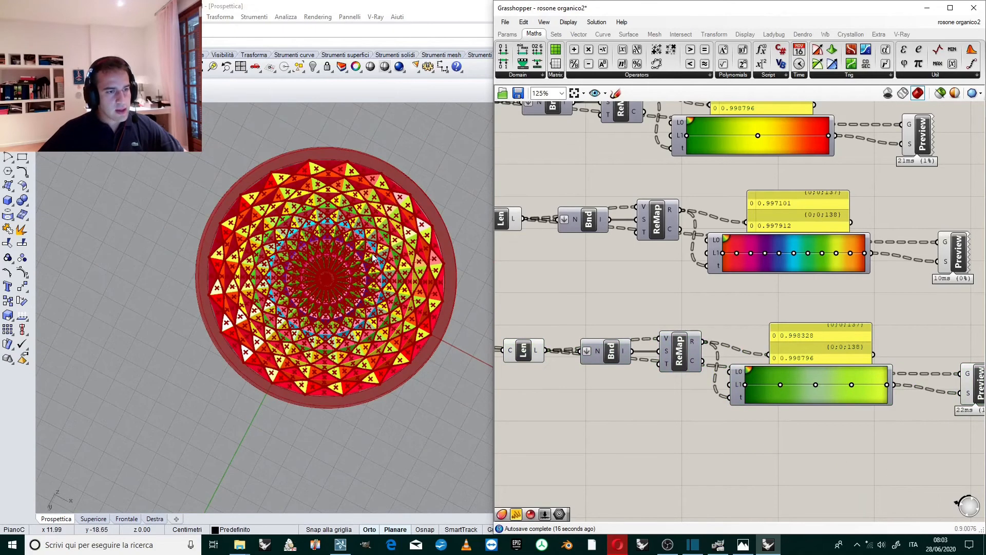
scroll(358, 240, up, 2)
scroll(358, 240, up, 2)
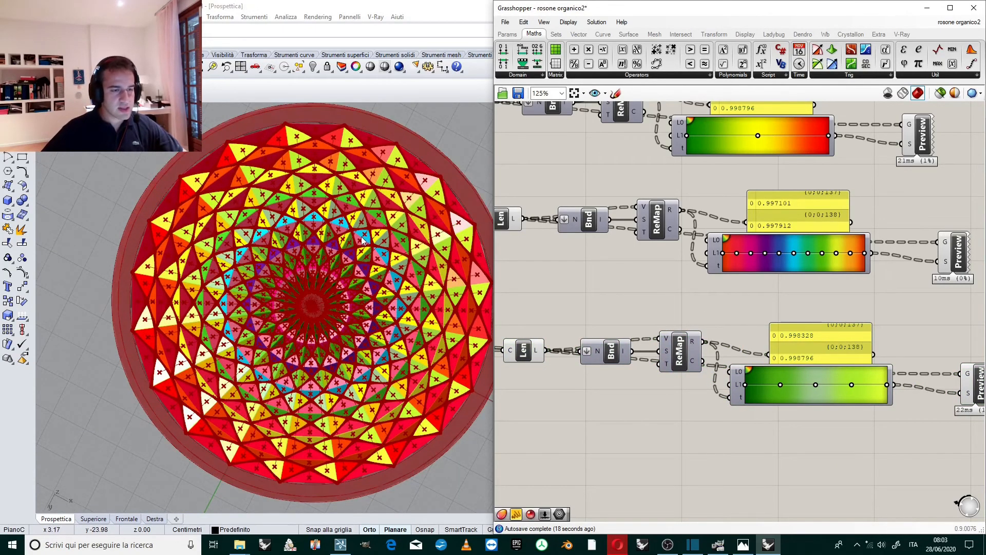
scroll(354, 241, down, 3)
scroll(360, 255, up, 3)
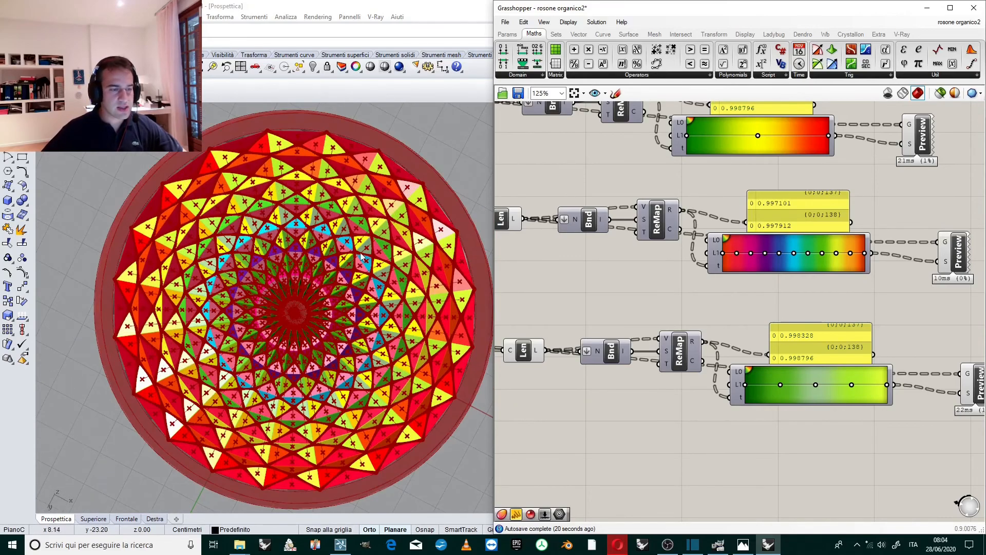
right_drag(360, 254, 393, 328)
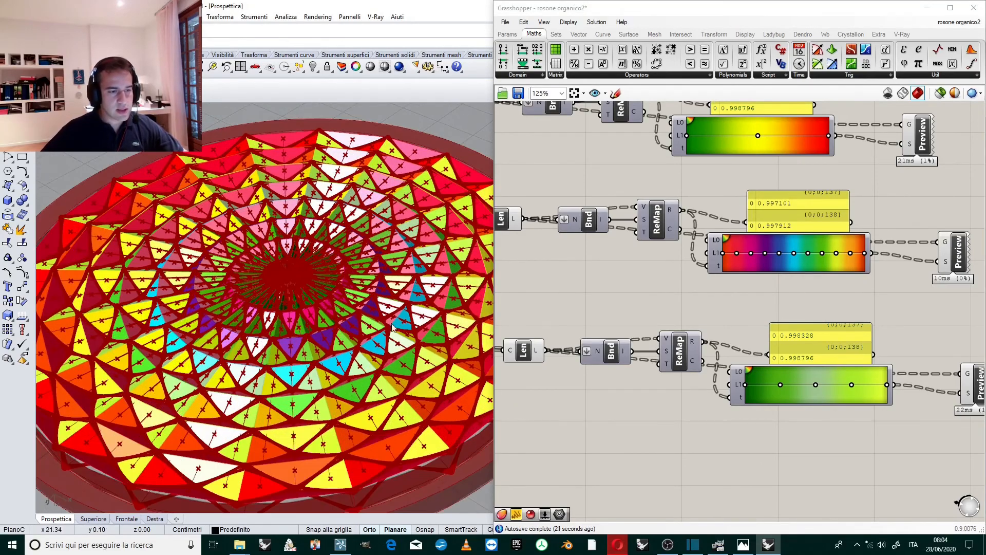
scroll(744, 307, down, 3)
scroll(845, 312, up, 4)
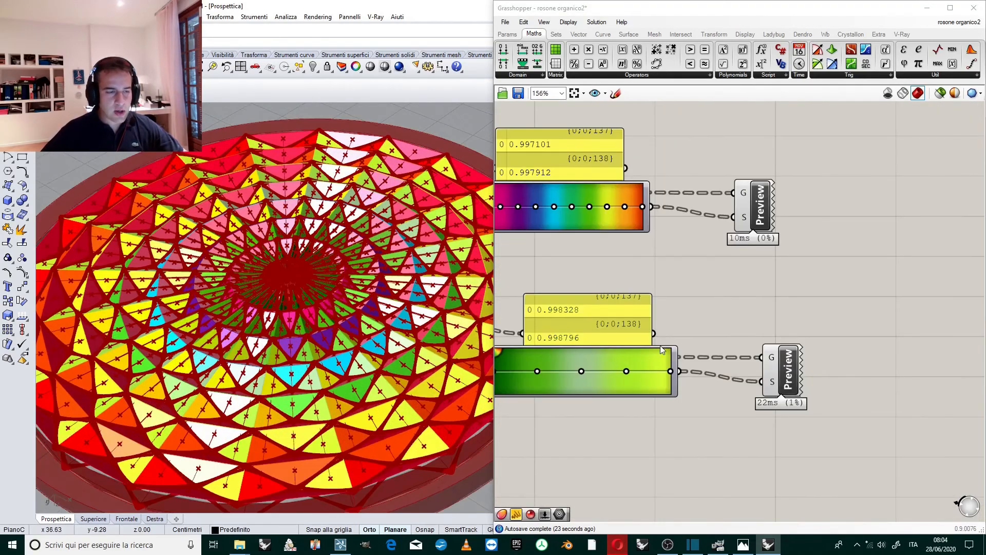
Step: Examine the coloured rose window in plan view, both whole and closer around its centre
right_drag(367, 322, 371, 402)
scroll(382, 335, down, 3)
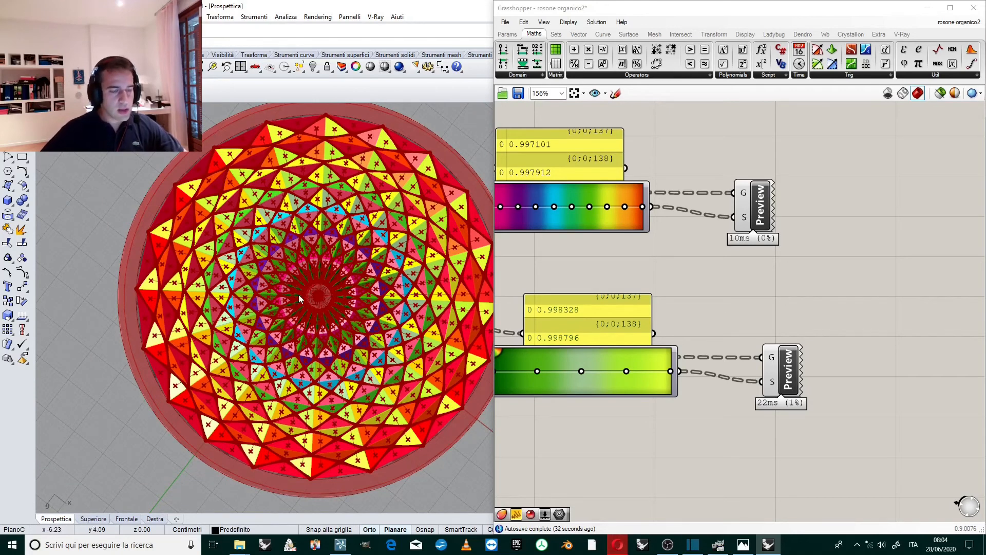
scroll(749, 307, down, 3)
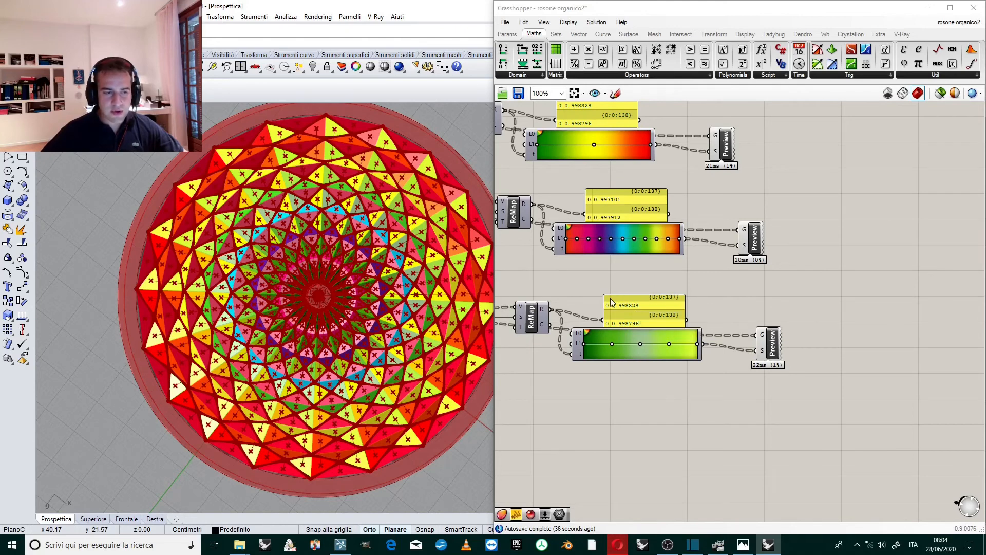
scroll(386, 279, down, 1)
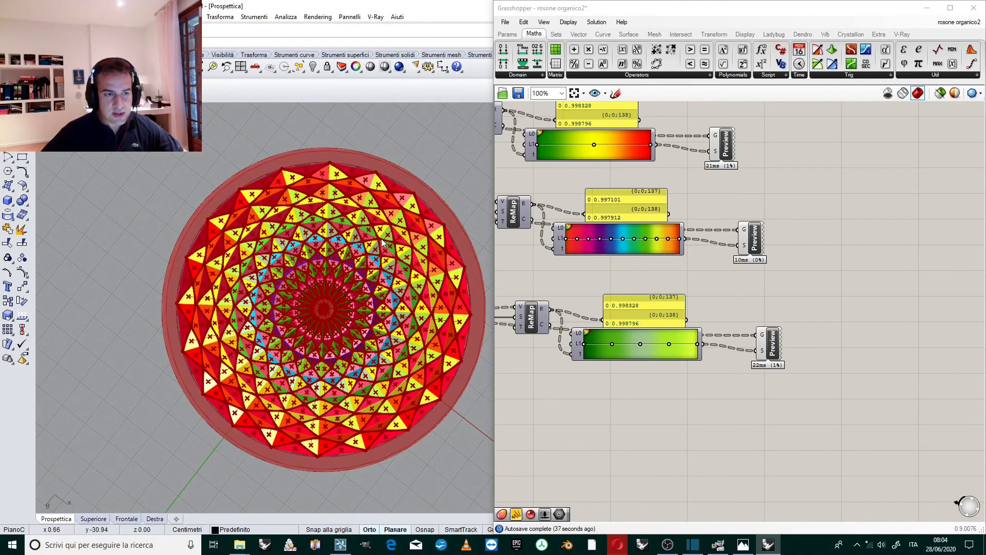
scroll(362, 237, up, 1)
scroll(339, 298, up, 1)
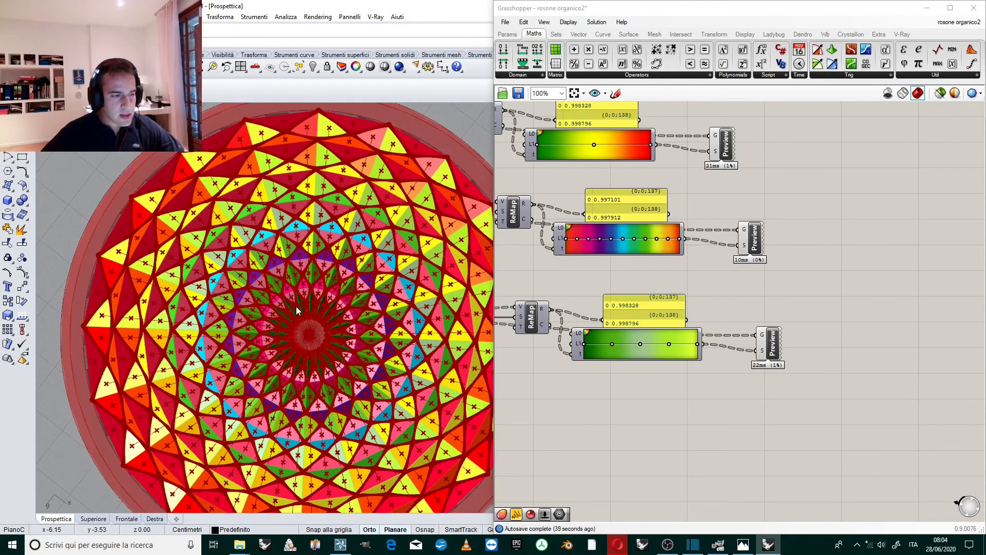
Step: Shift the grip between the middle and the lime end of the fourth chain's Gradient slightly toward lime
scroll(668, 345, up, 4)
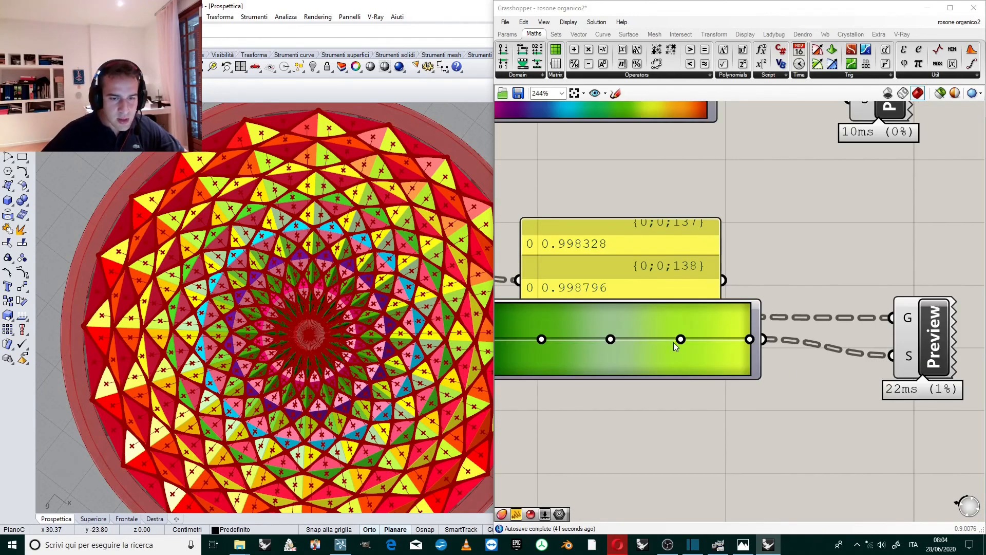
mouse_move(680, 340)
mouse_down()
mouse_move(702, 340)
mouse_move(684, 339)
mouse_up()
scroll(670, 340, down, 3)
scroll(639, 208, up, 3)
scroll(730, 273, down, 4)
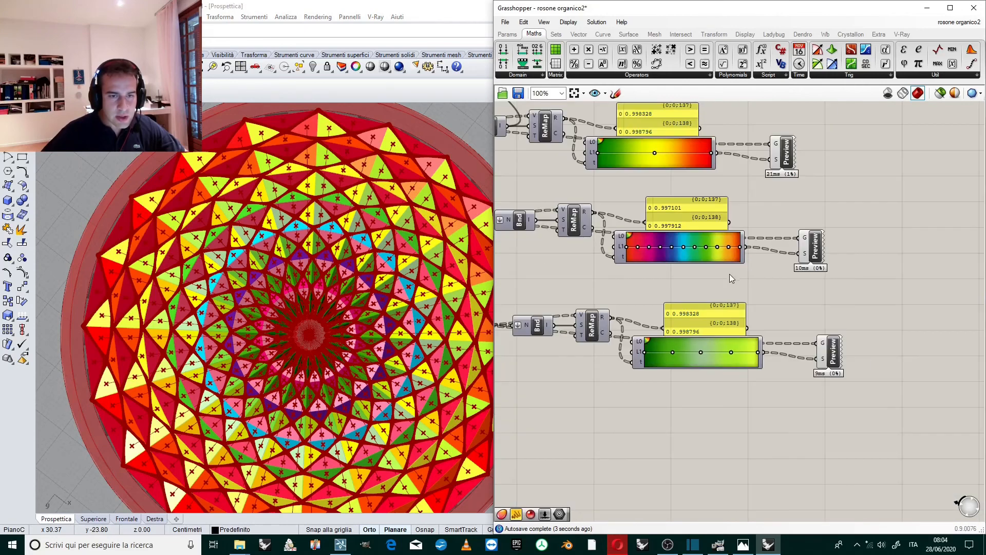
Step: Try the yellow grip of the green-yellow-red Gradient near its green end, then place it slightly on the green side of the midpoint
scroll(651, 137, up, 6)
drag(663, 186, 552, 187)
scroll(786, 193, down, 3)
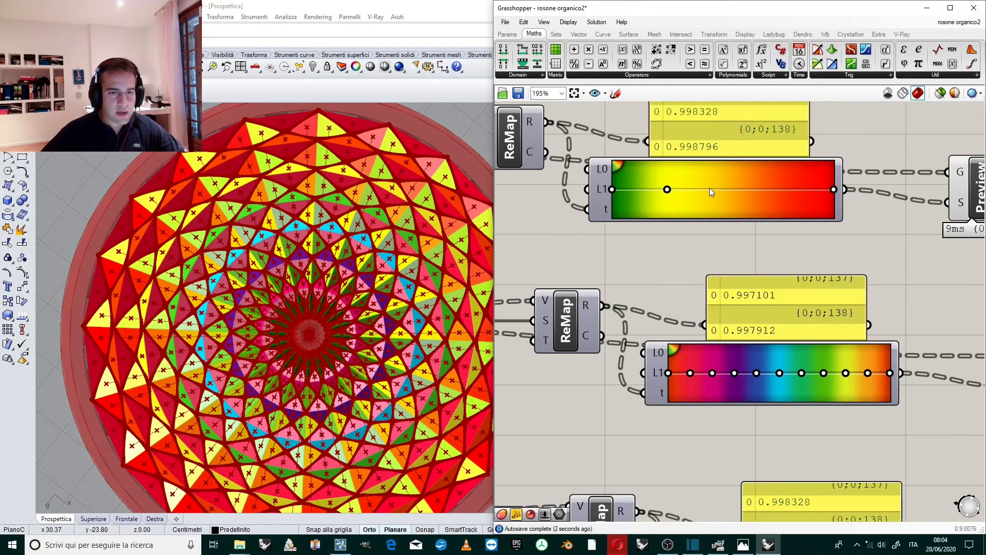
drag(668, 193, 713, 208)
scroll(713, 208, down, 3)
Step: Inspect the panel colours of the rose window from above and from oblique angles, near and far
scroll(404, 277, down, 9)
right_drag(385, 315, 376, 252)
scroll(370, 329, up, 5)
scroll(369, 329, up, 5)
right_drag(369, 328, 348, 275)
scroll(347, 275, down, 4)
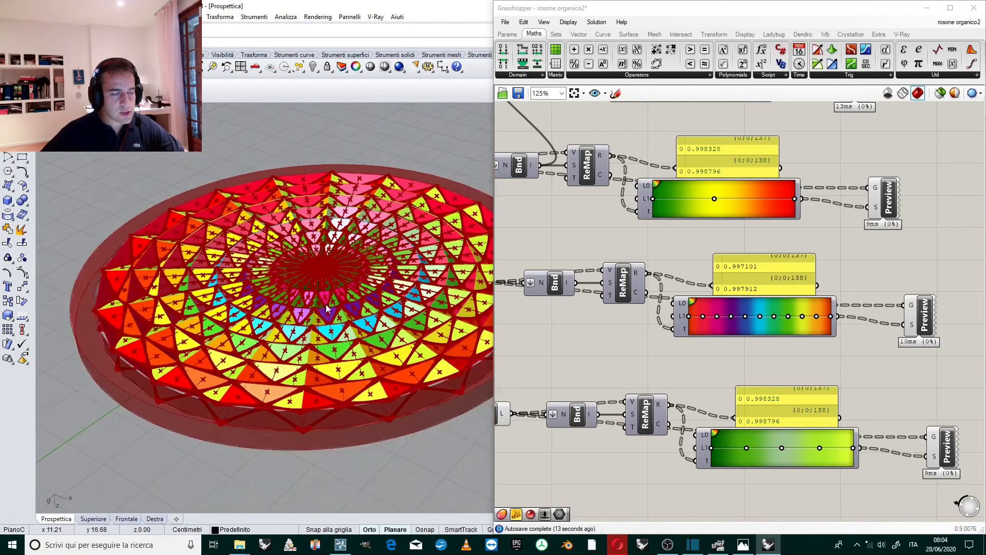
scroll(337, 292, up, 4)
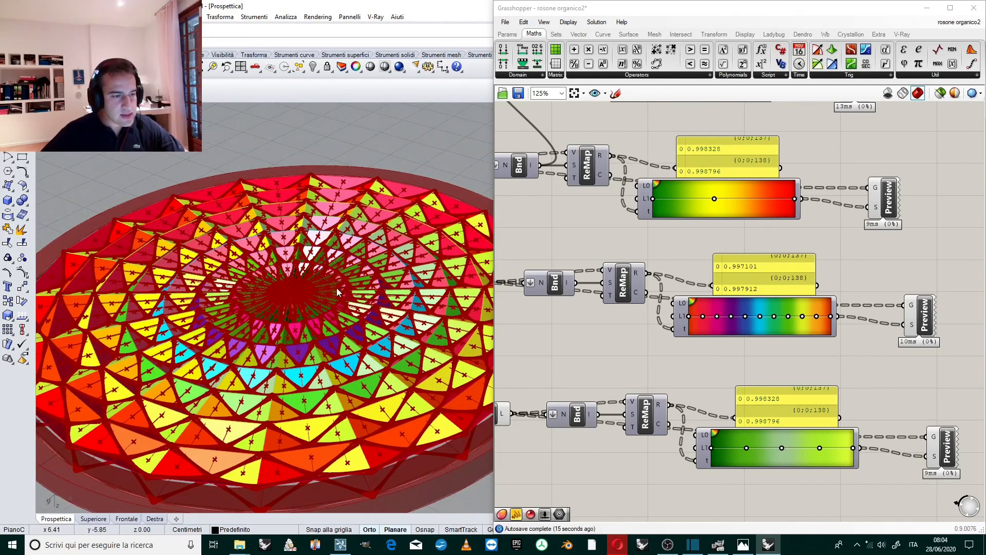
right_drag(342, 294, 352, 264)
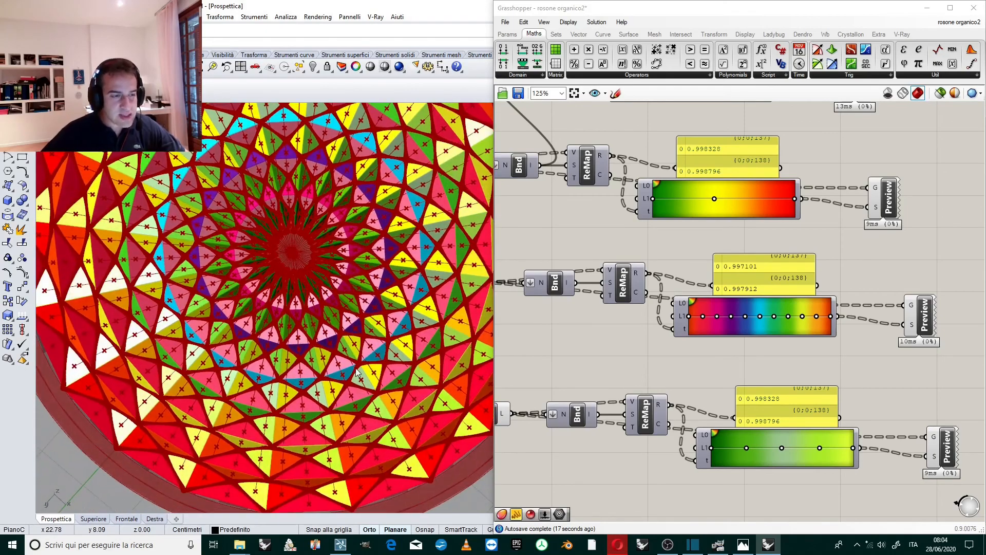
scroll(353, 264, down, 3)
scroll(352, 264, up, 3)
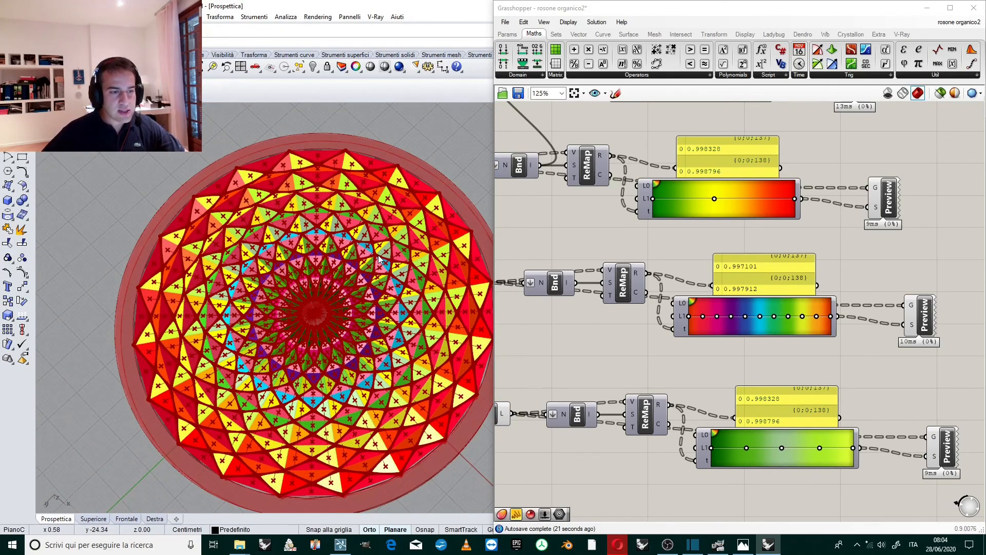
scroll(379, 258, down, 4)
scroll(363, 291, up, 2)
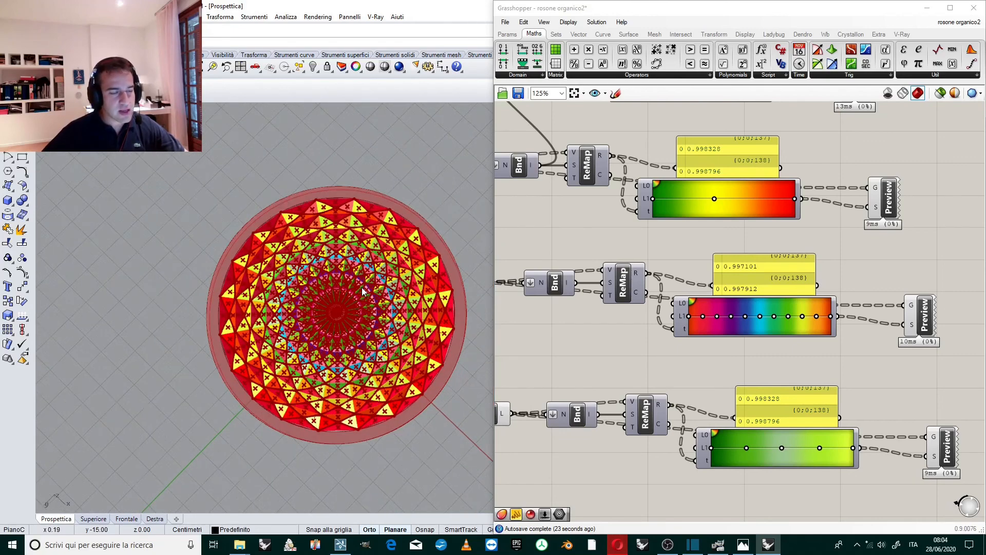
right_drag(386, 315, 376, 275)
scroll(364, 327, up, 3)
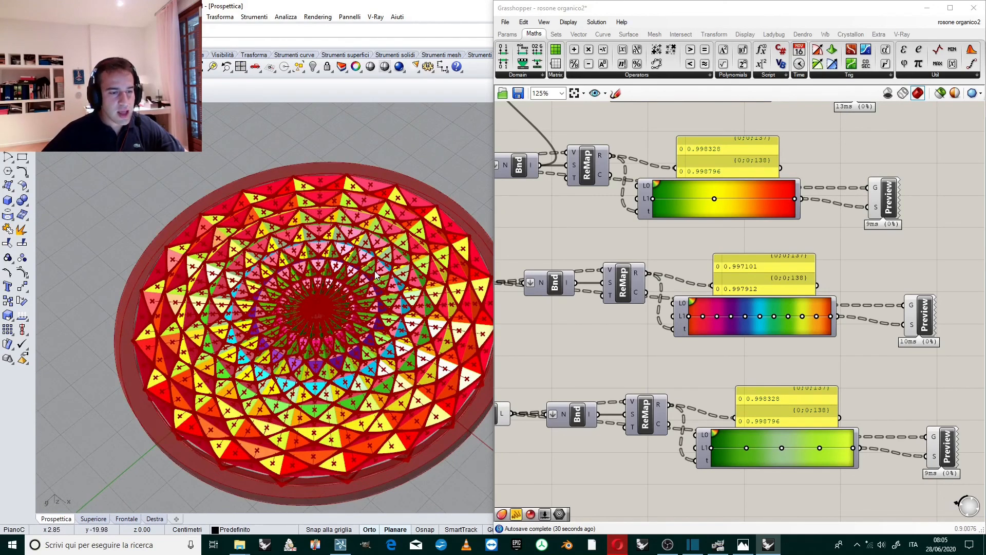